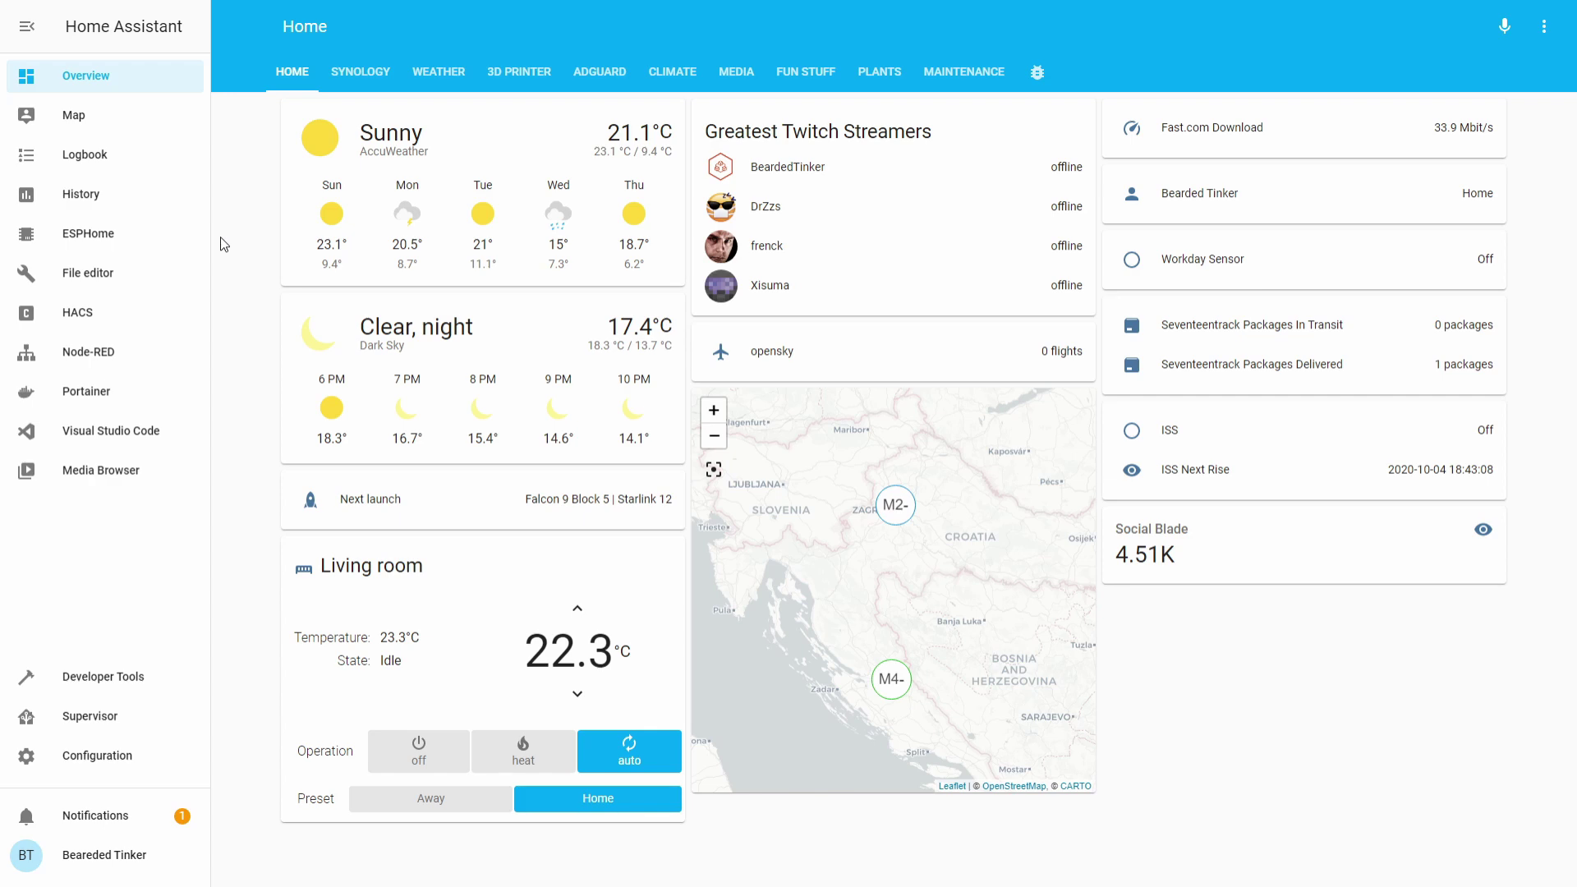
Open the configuration in Visual Studio Code and review the version sensor definitions in version_current.yaml and version_latest.yaml
left_click(115, 430)
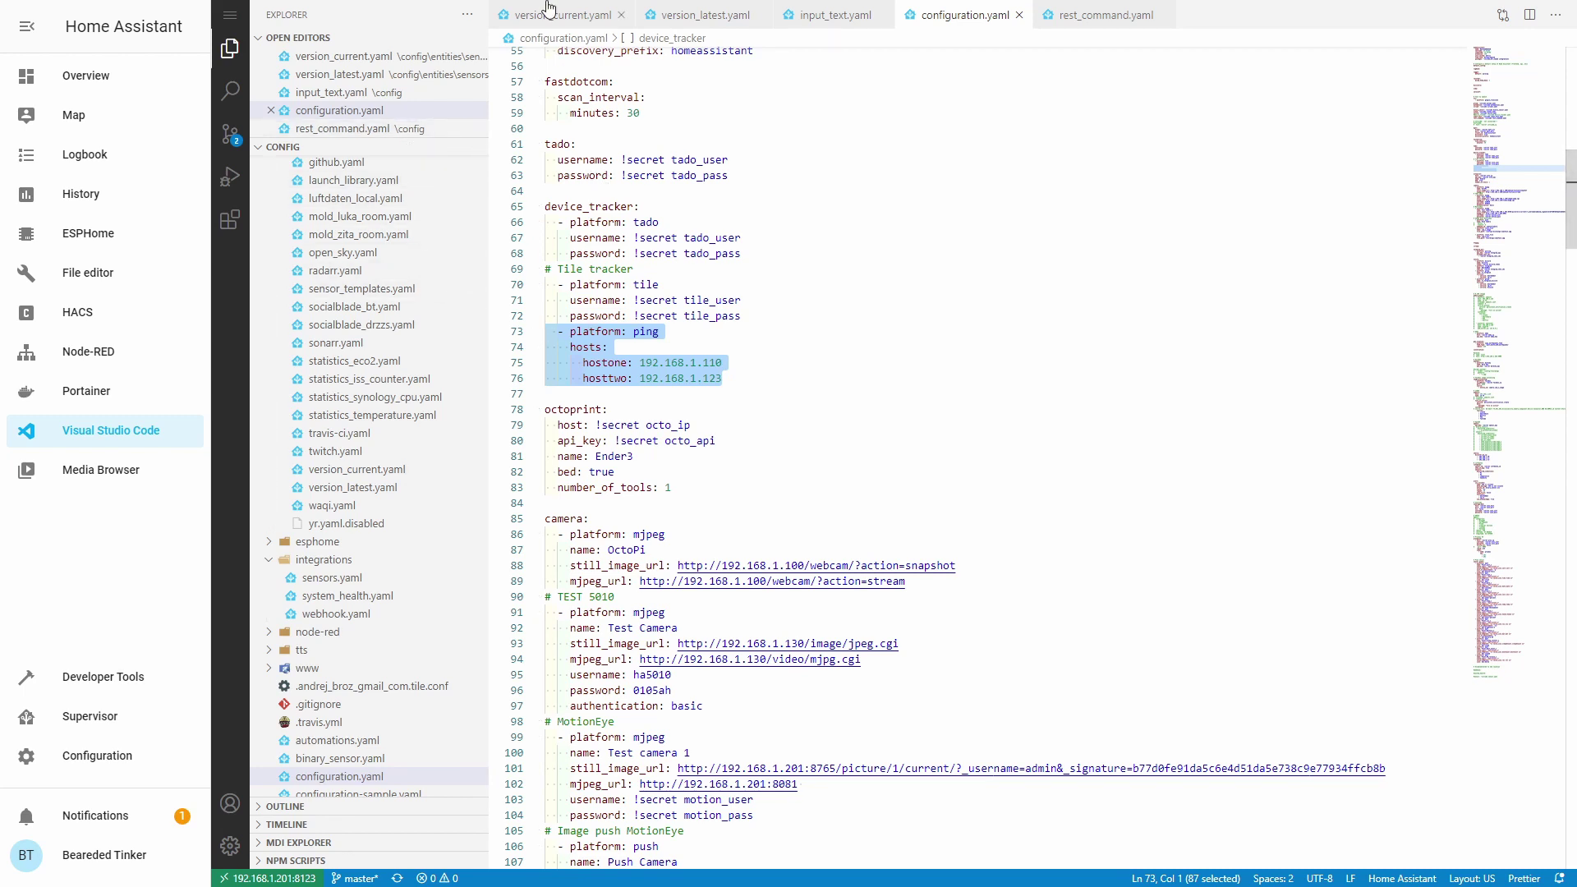
left_click(578, 9)
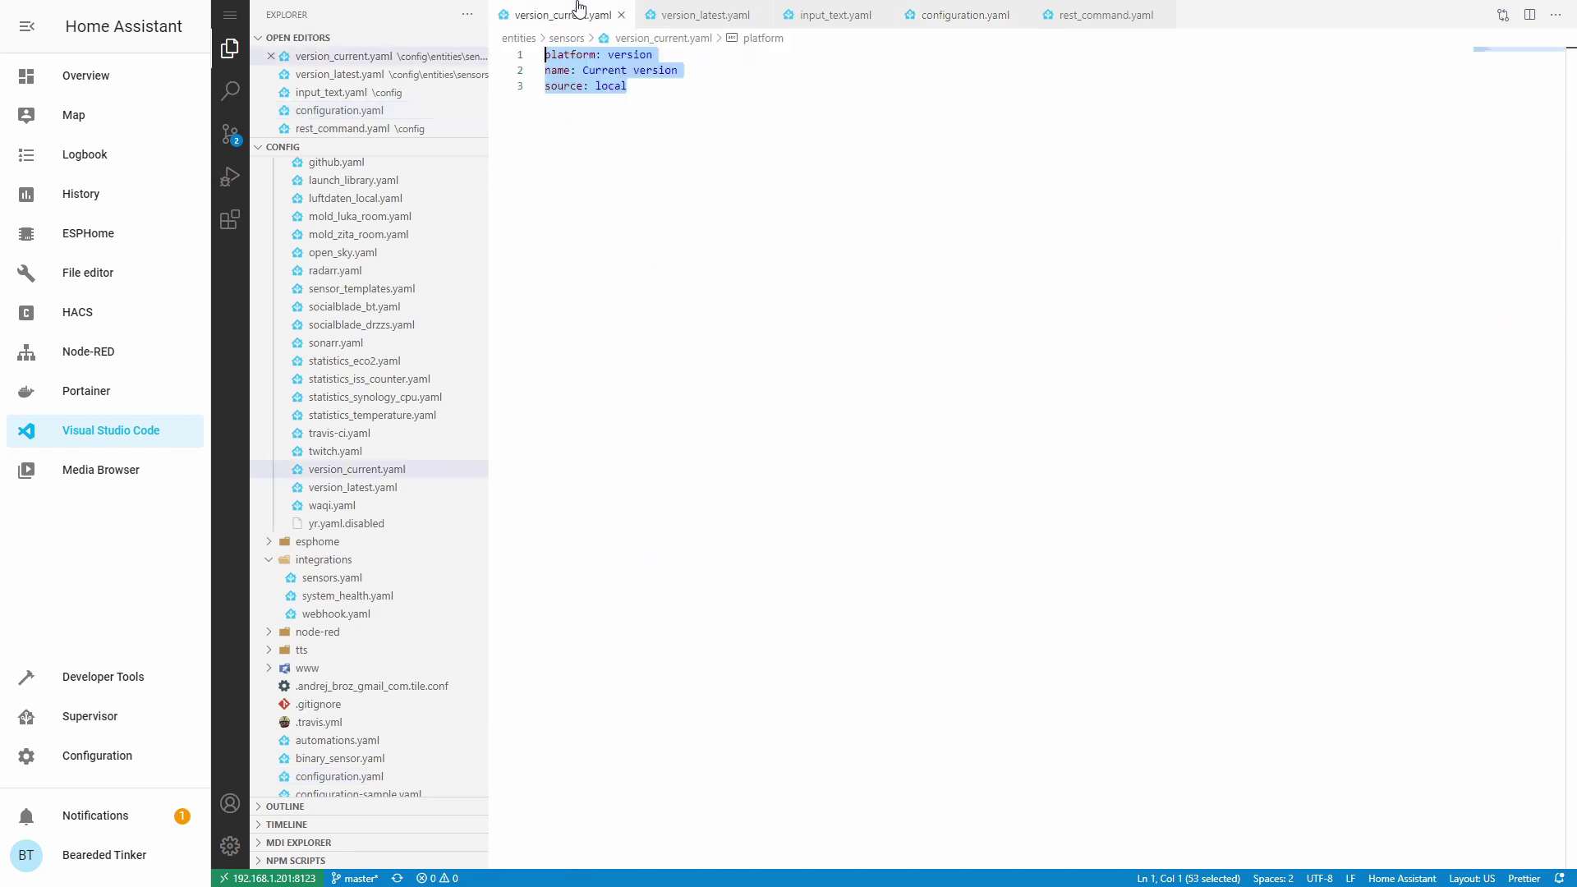
left_click(690, 10)
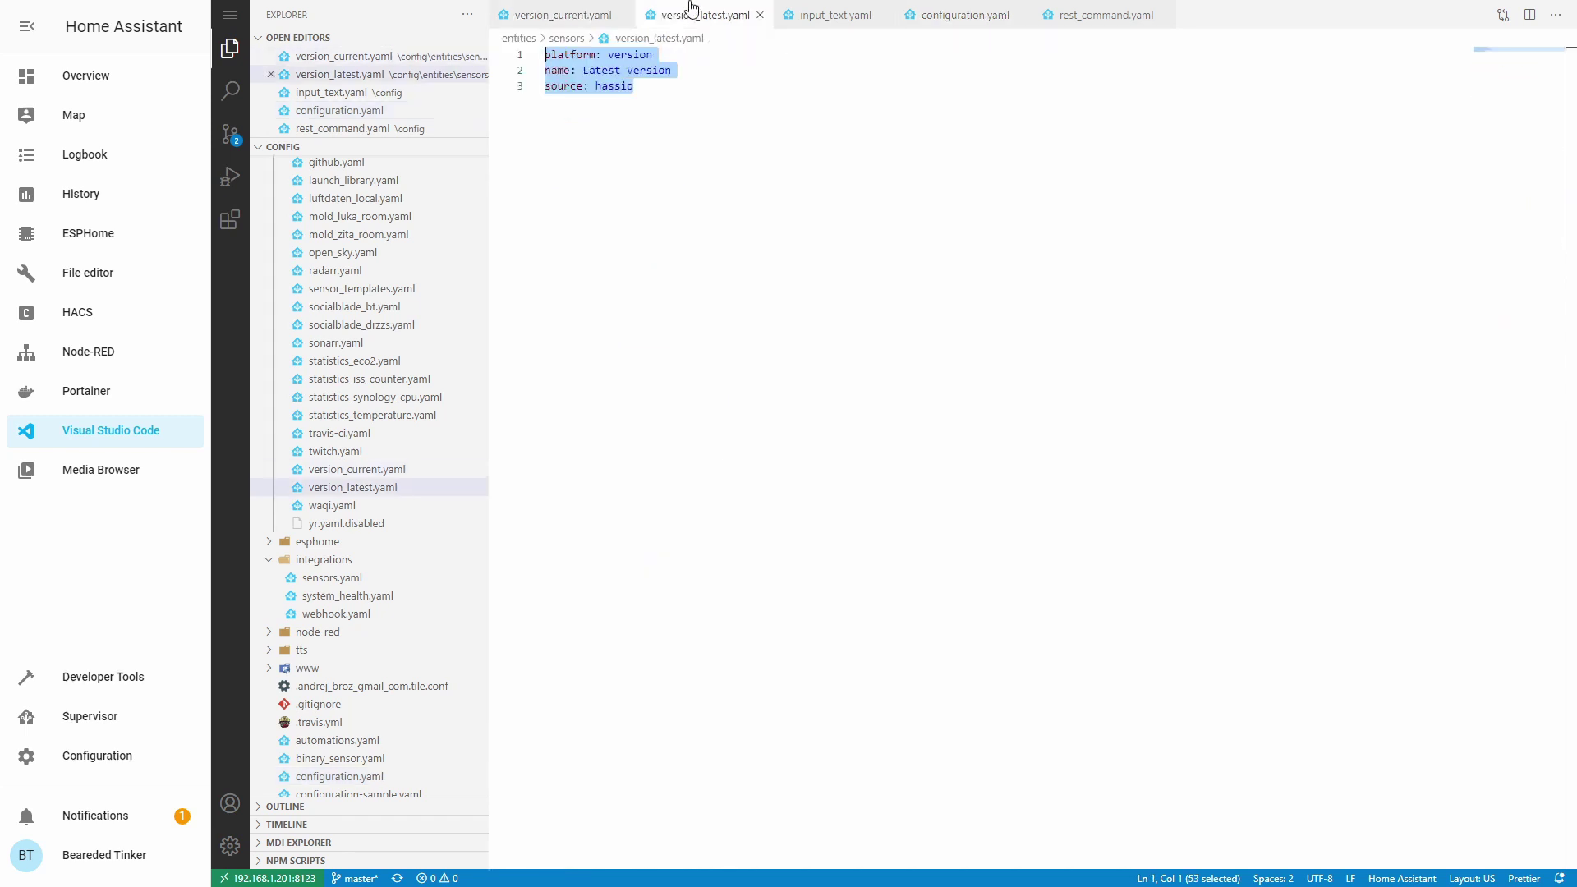
left_click(556, 11)
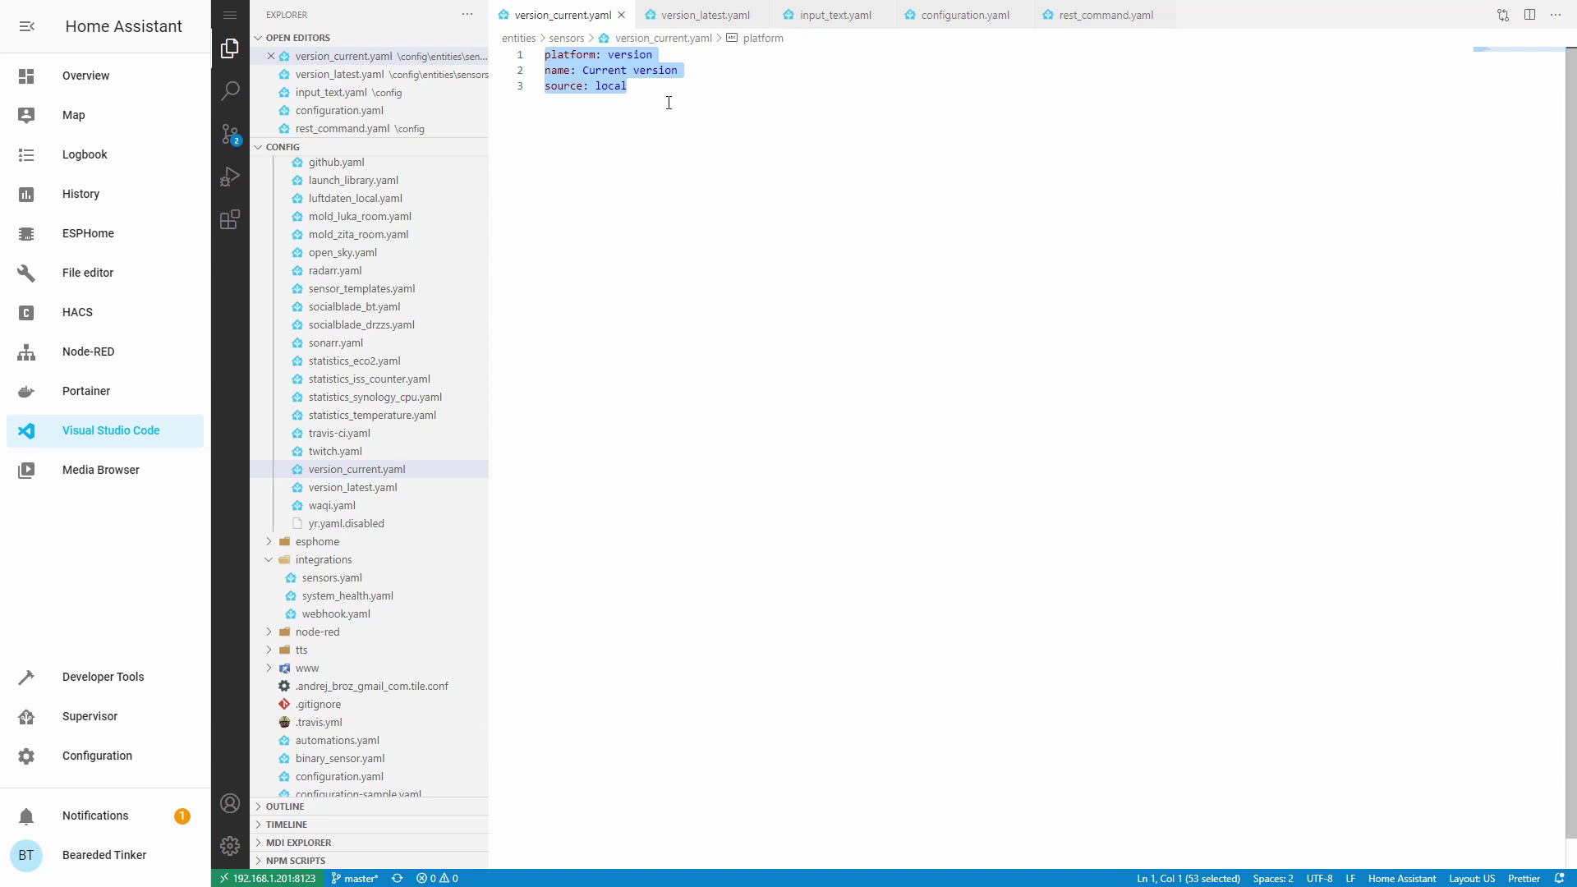
left_click(672, 15)
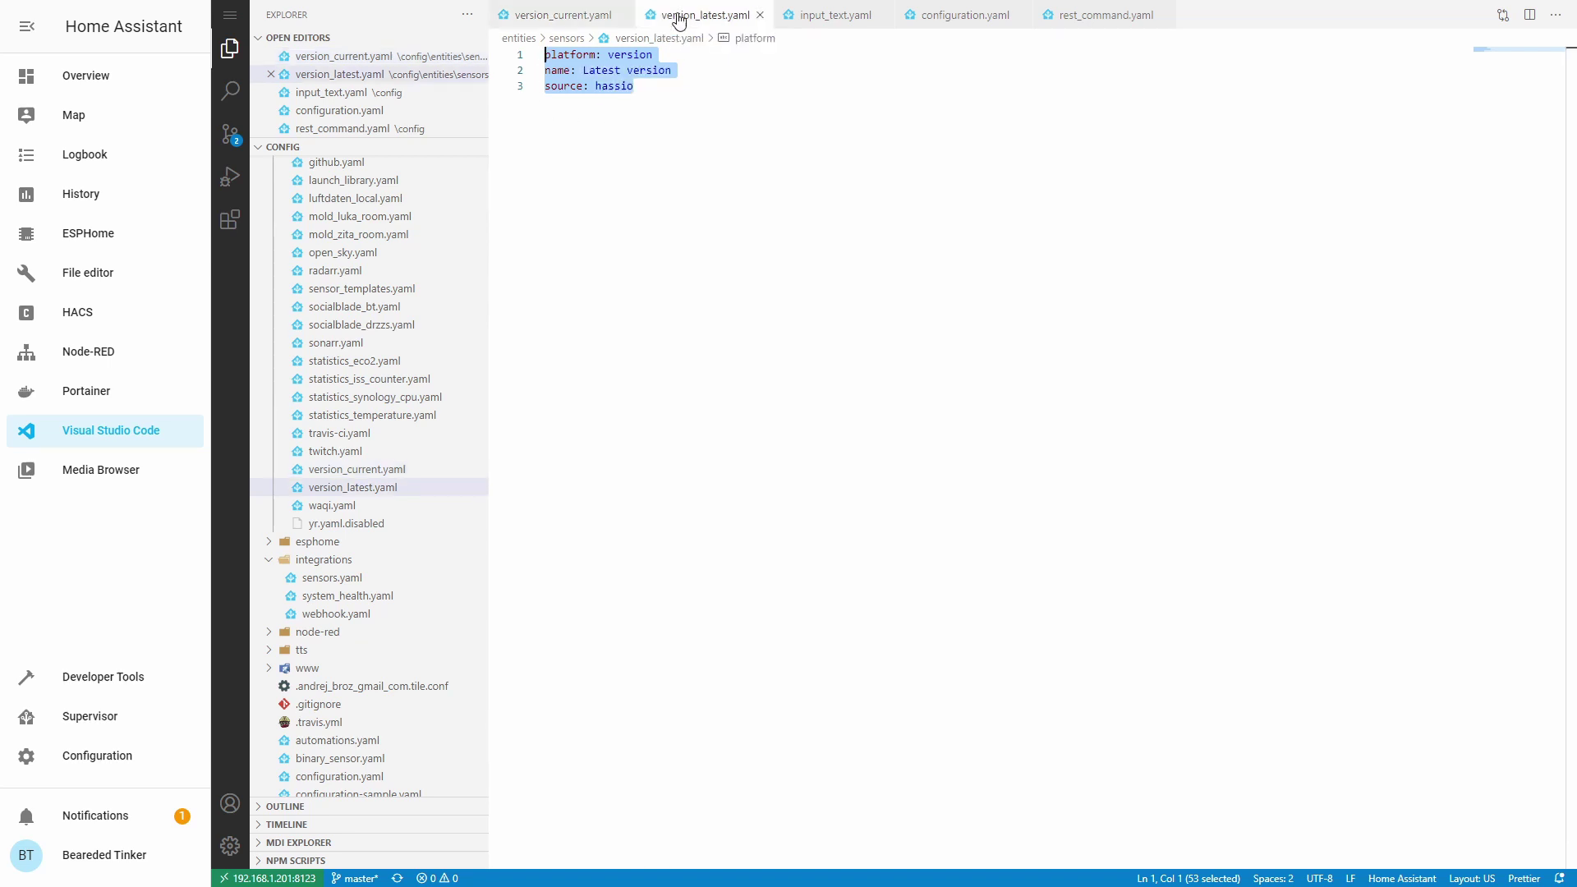
left_click(667, 93)
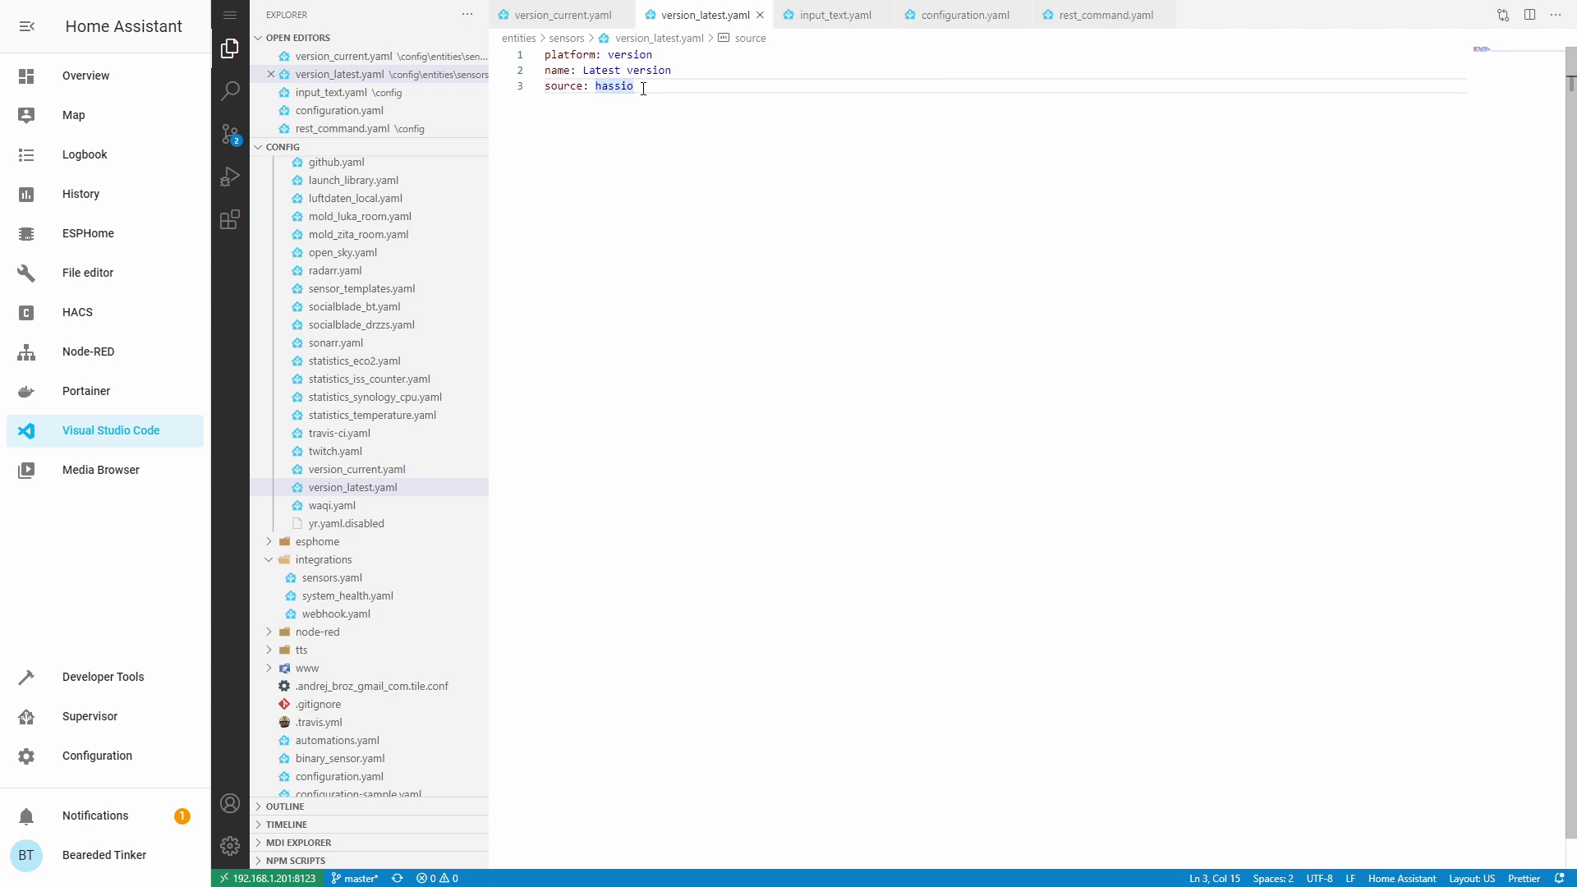
Examine the Home Assistant installation info and system health, and open the Supervisor add-on dashboard
left_click(123, 762)
scroll(1049, 376, "down", 5)
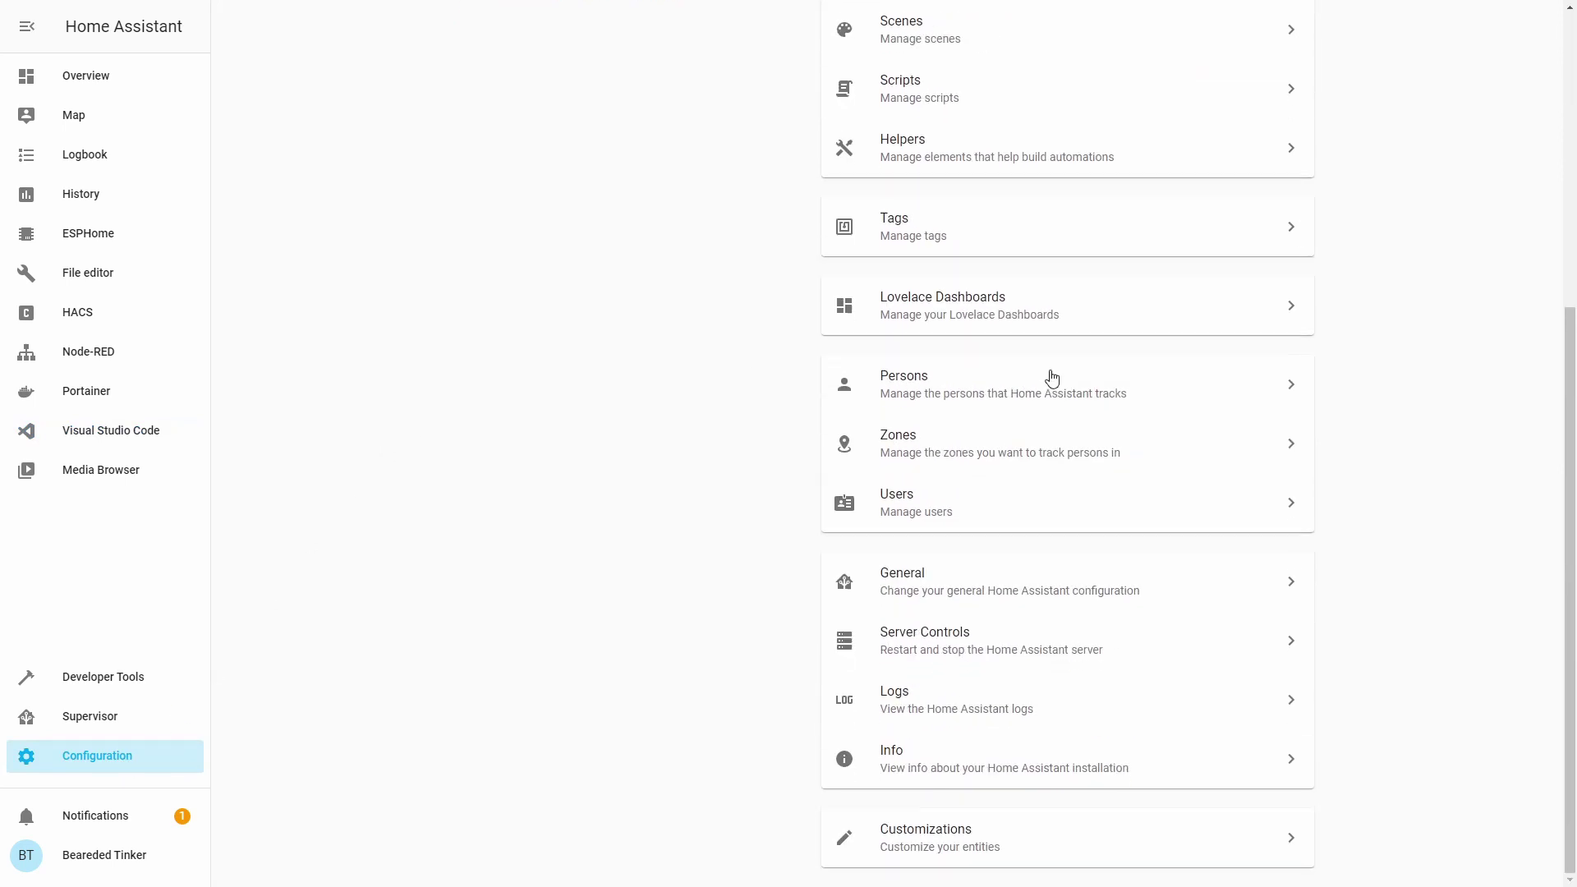
left_click(966, 752)
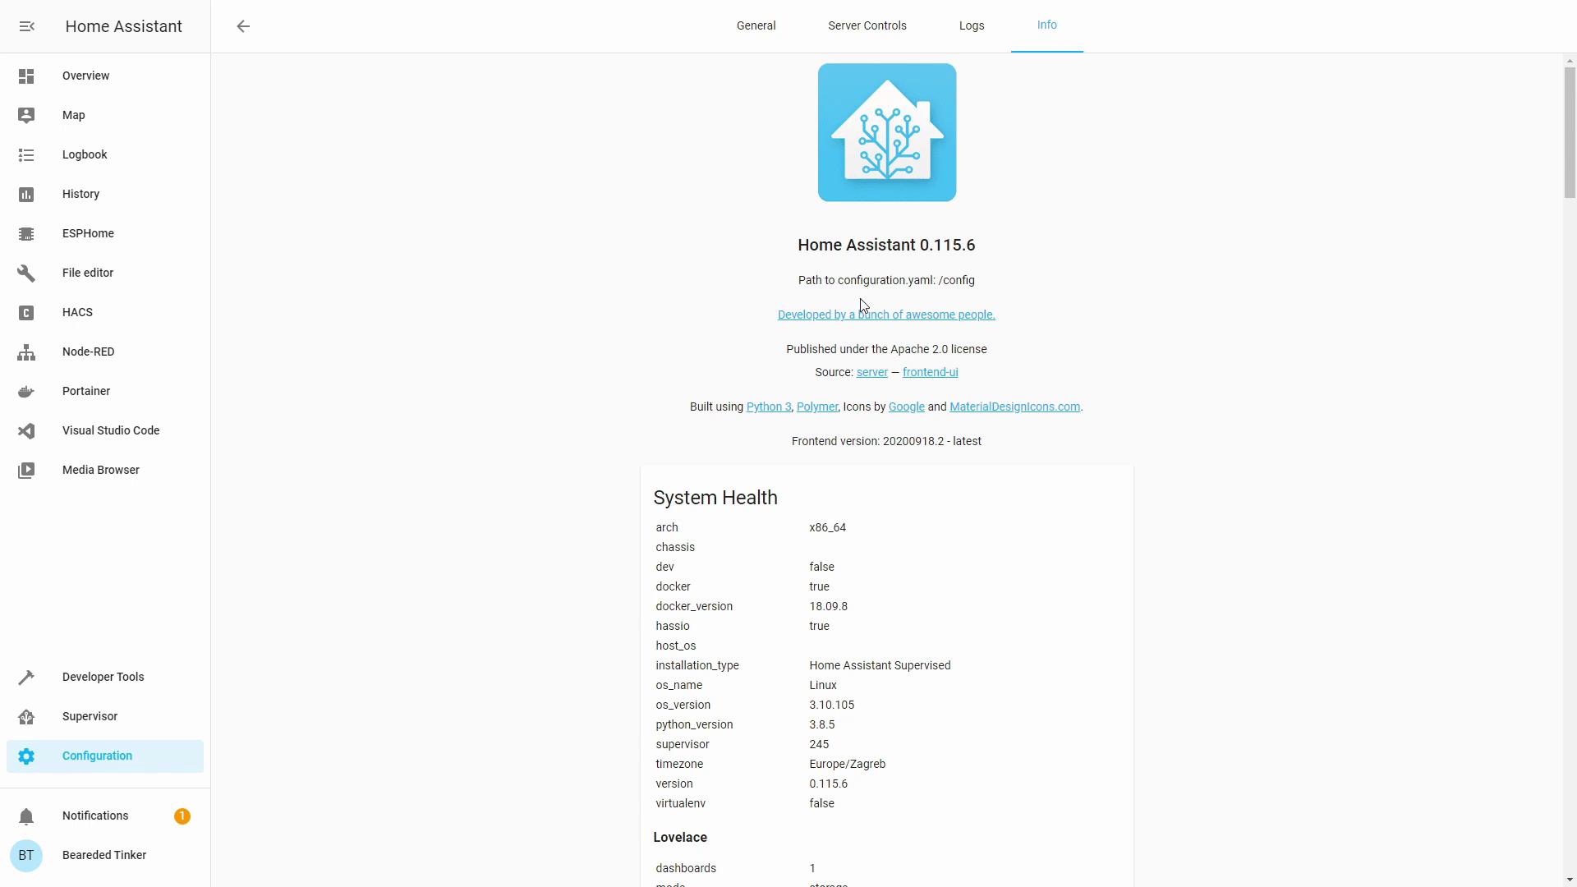
left_click(125, 728)
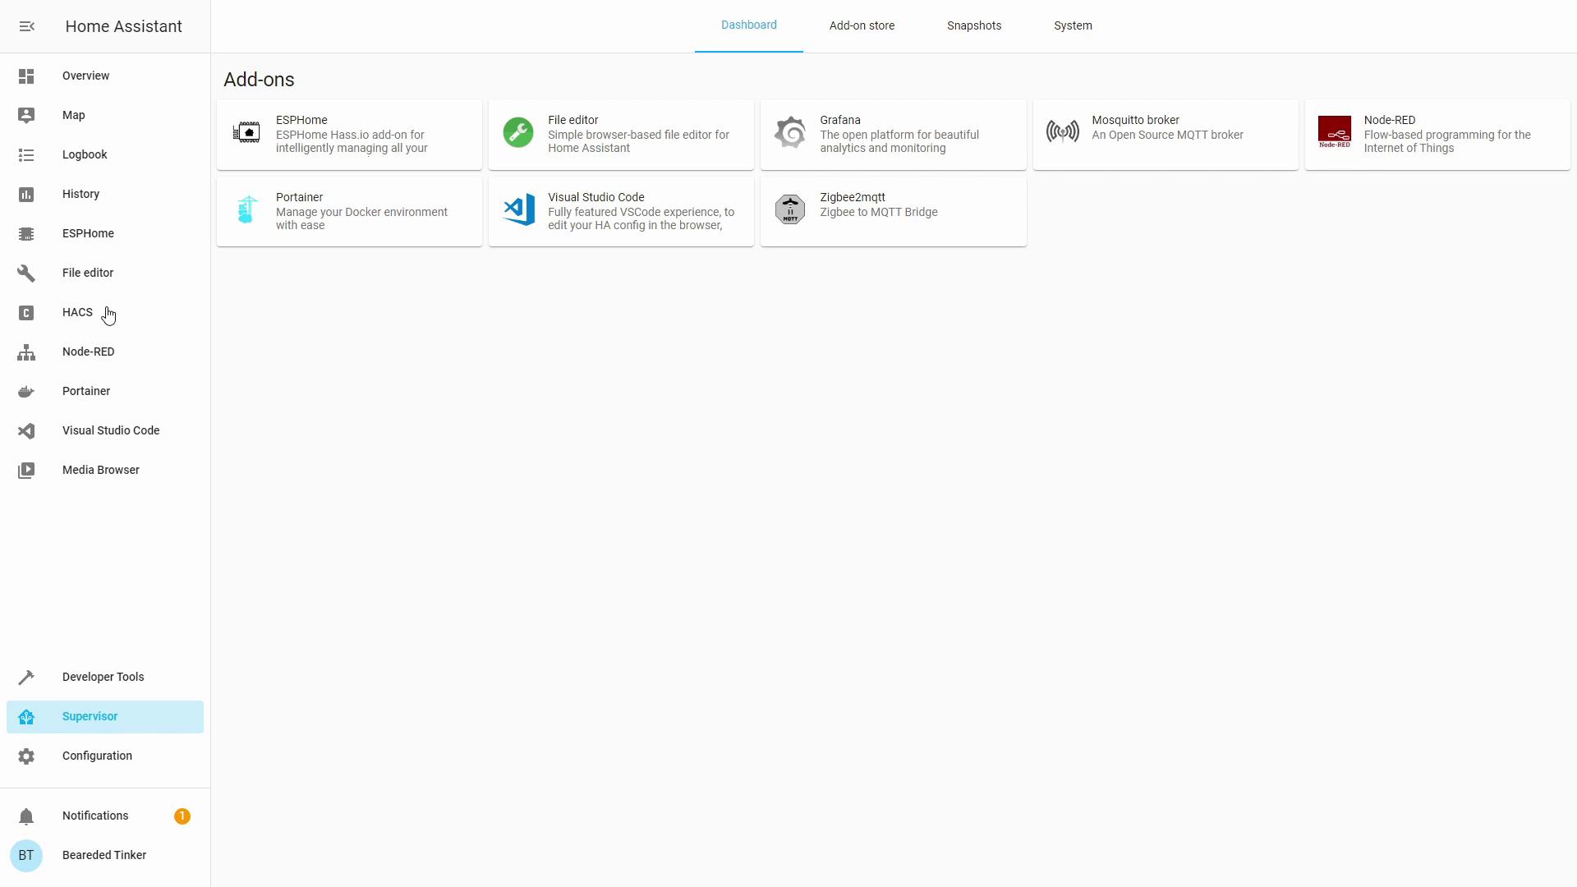
Return to Visual Studio Code and close the version_current.yaml and version_latest.yaml files
left_click(133, 444)
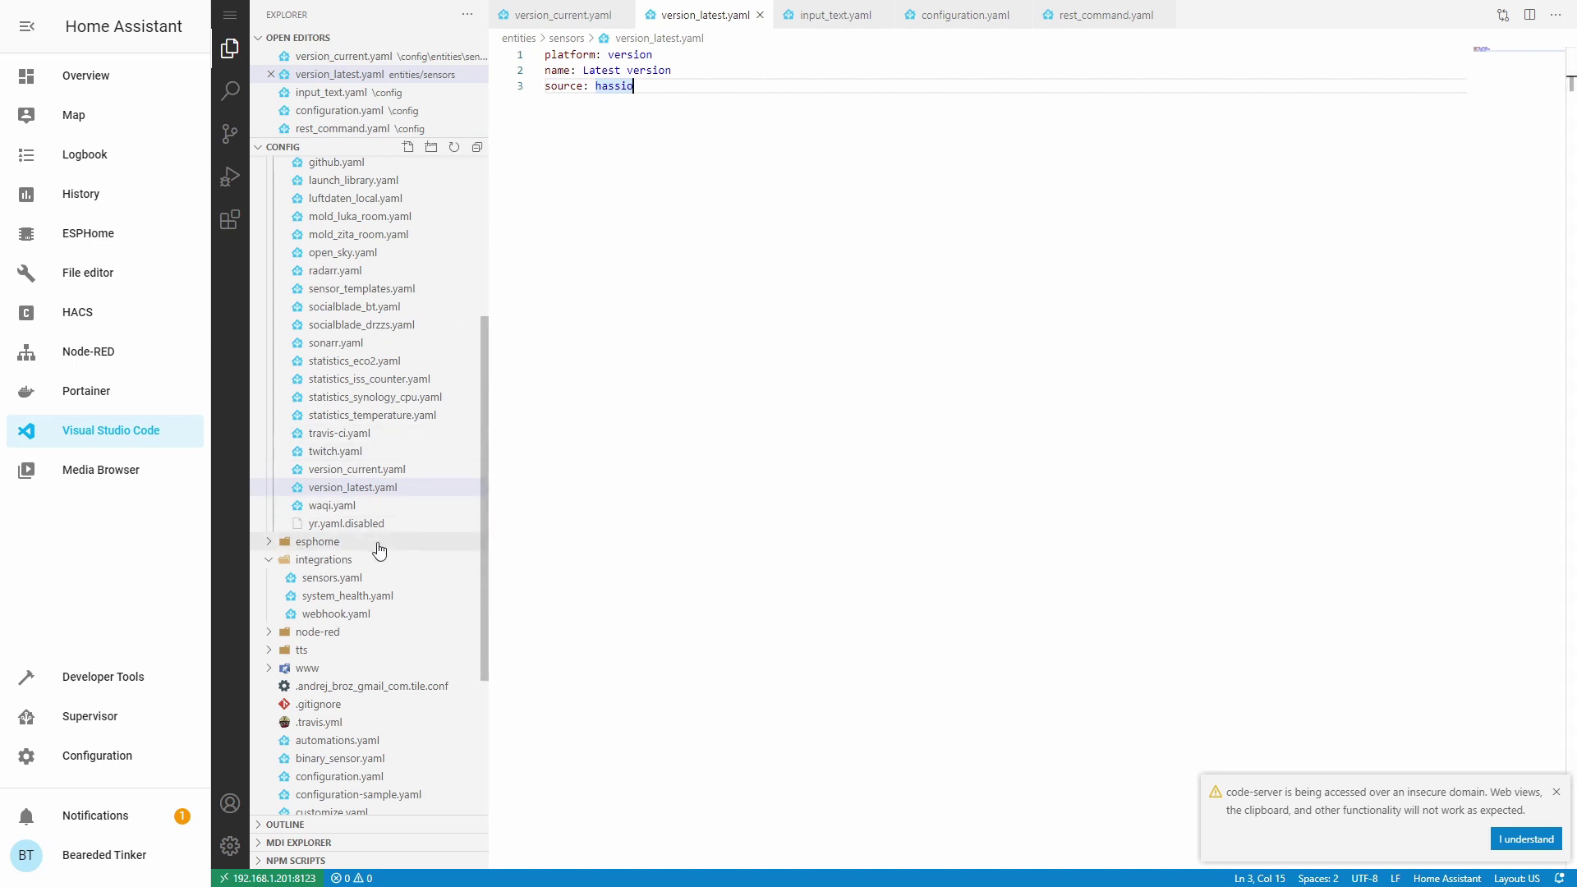
scroll(349, 456, "down", 5)
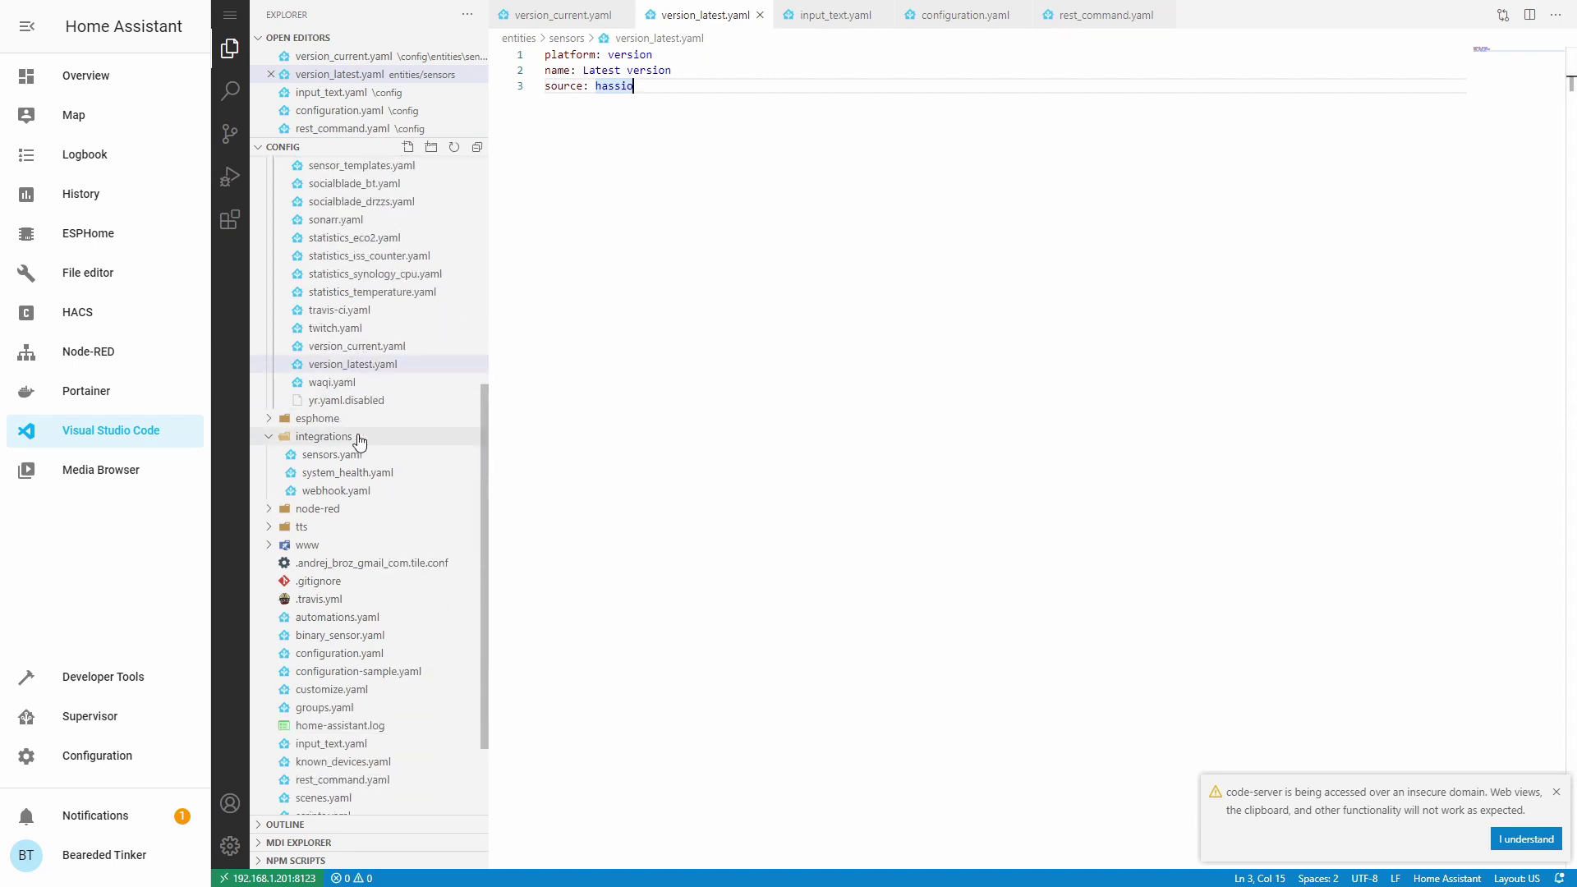
left_click(620, 15)
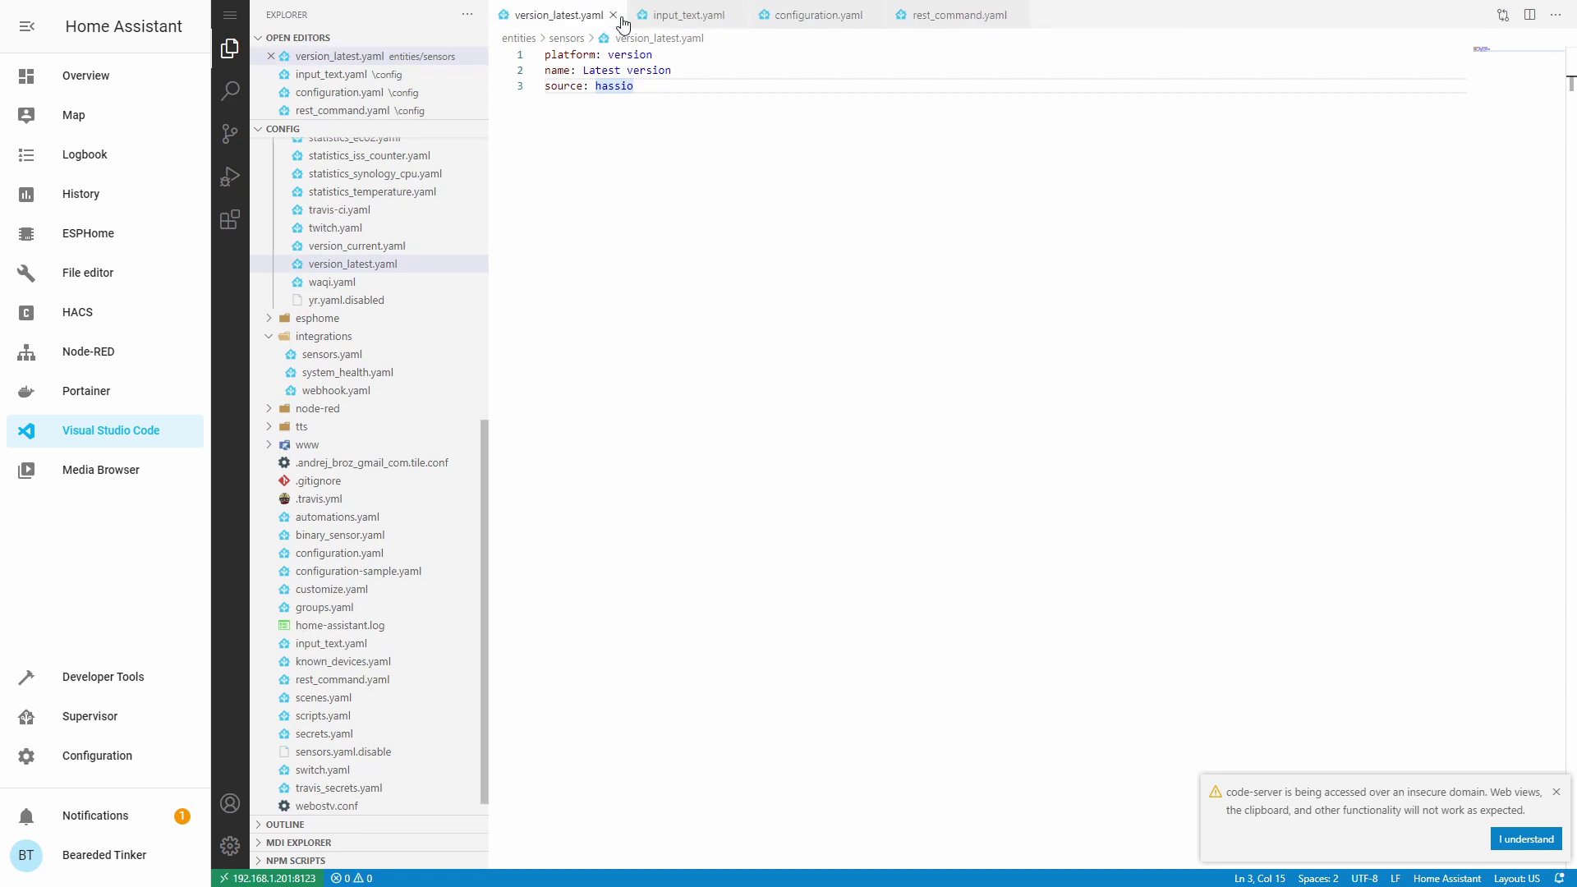
left_click(613, 15)
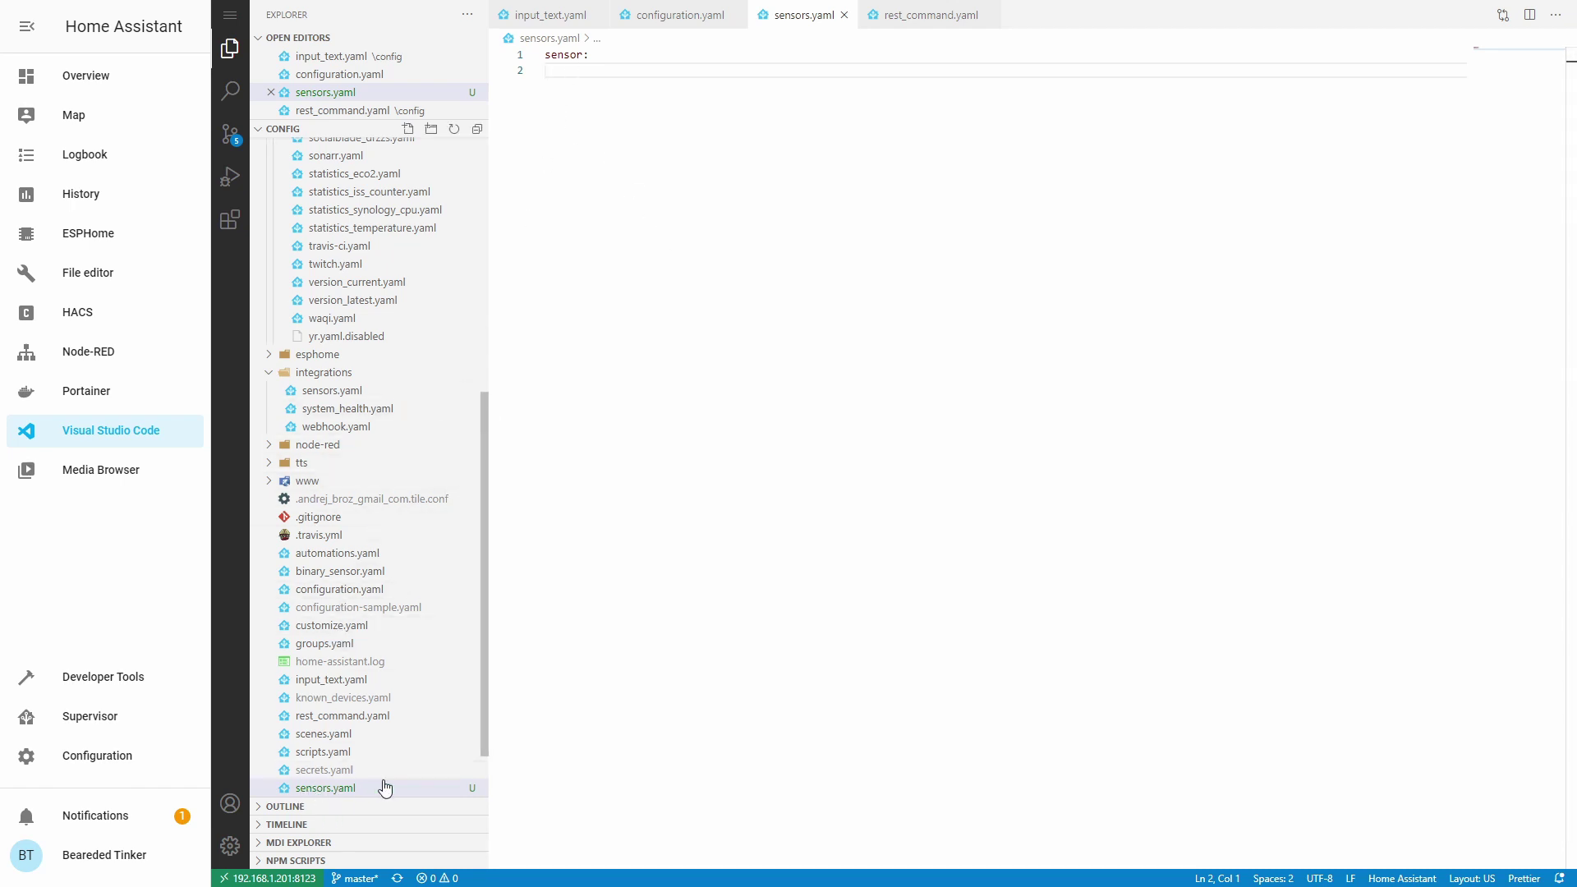
Start the first list entry under sensor: in sensors.yaml with platform: version
scroll(377, 345, "up", 5)
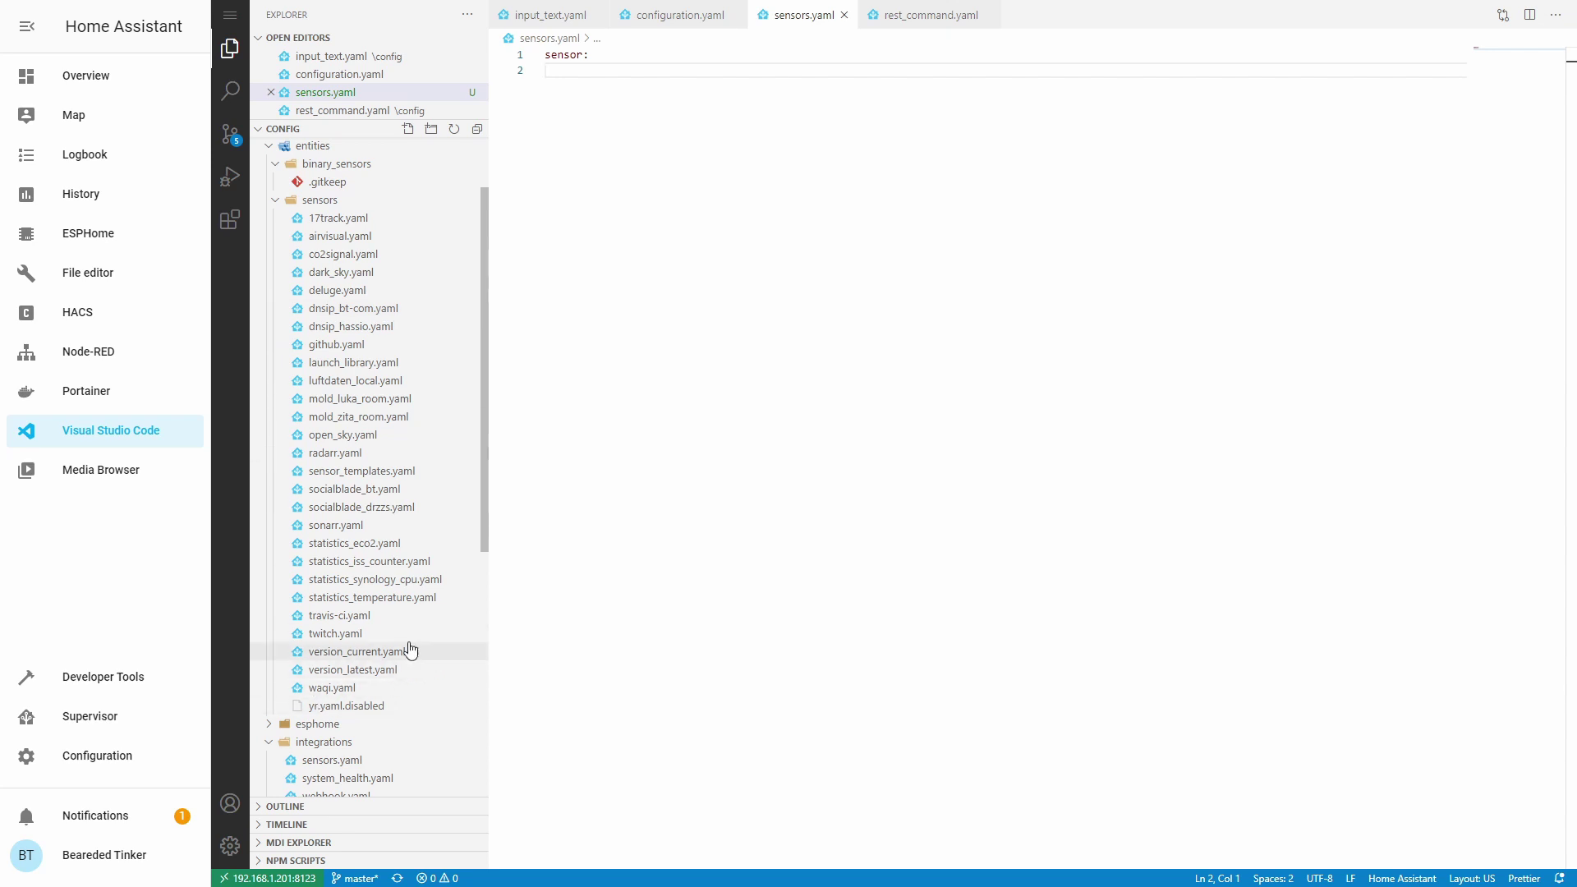
scroll(357, 237, "down", 5)
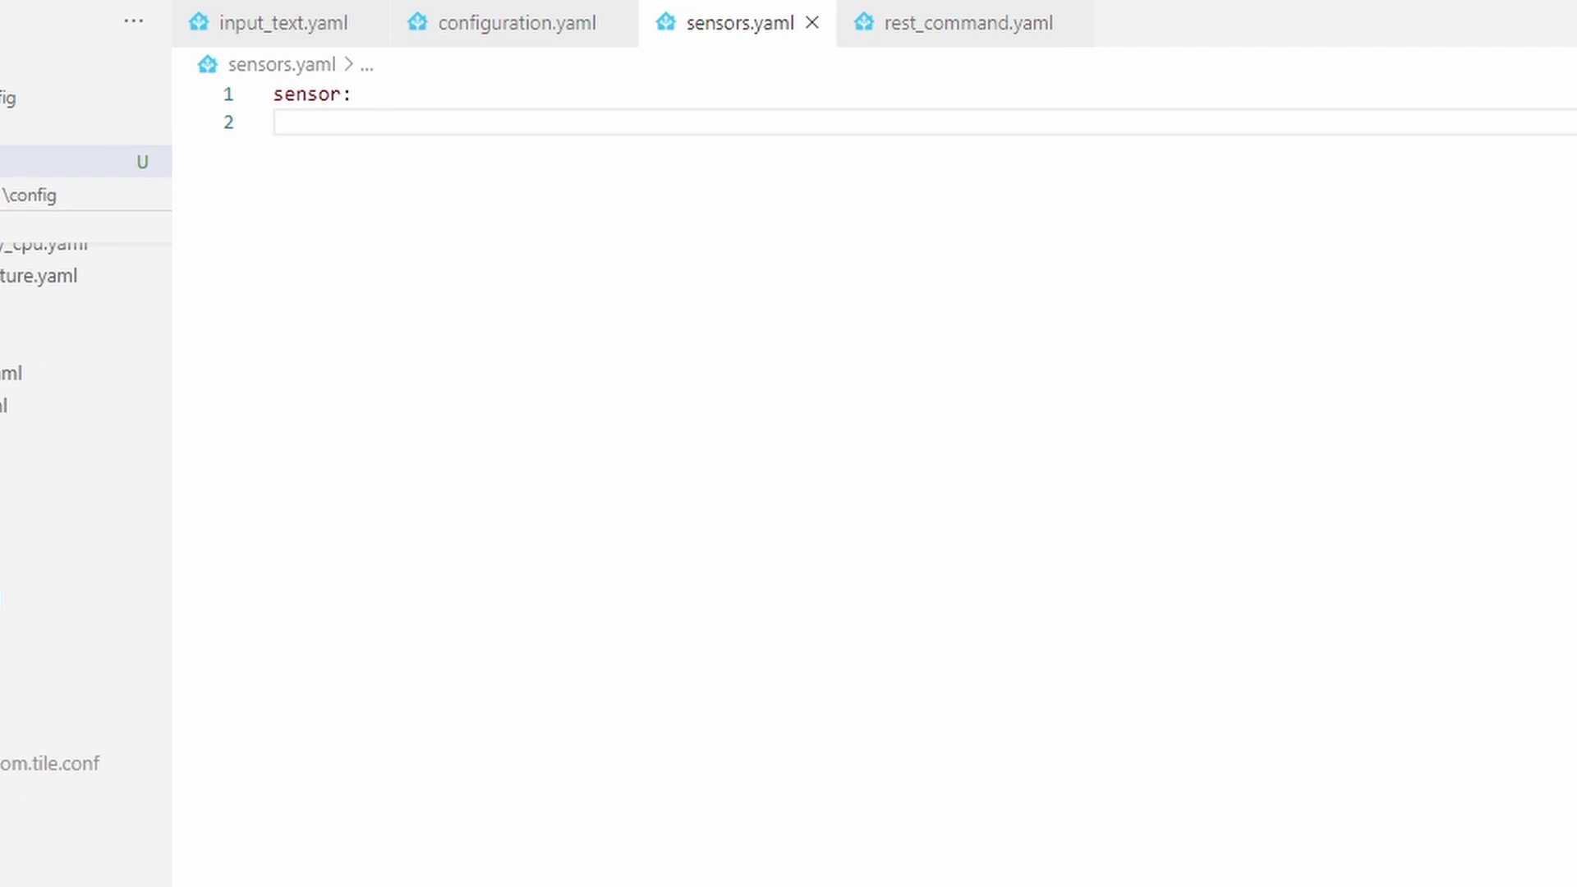
type("-")
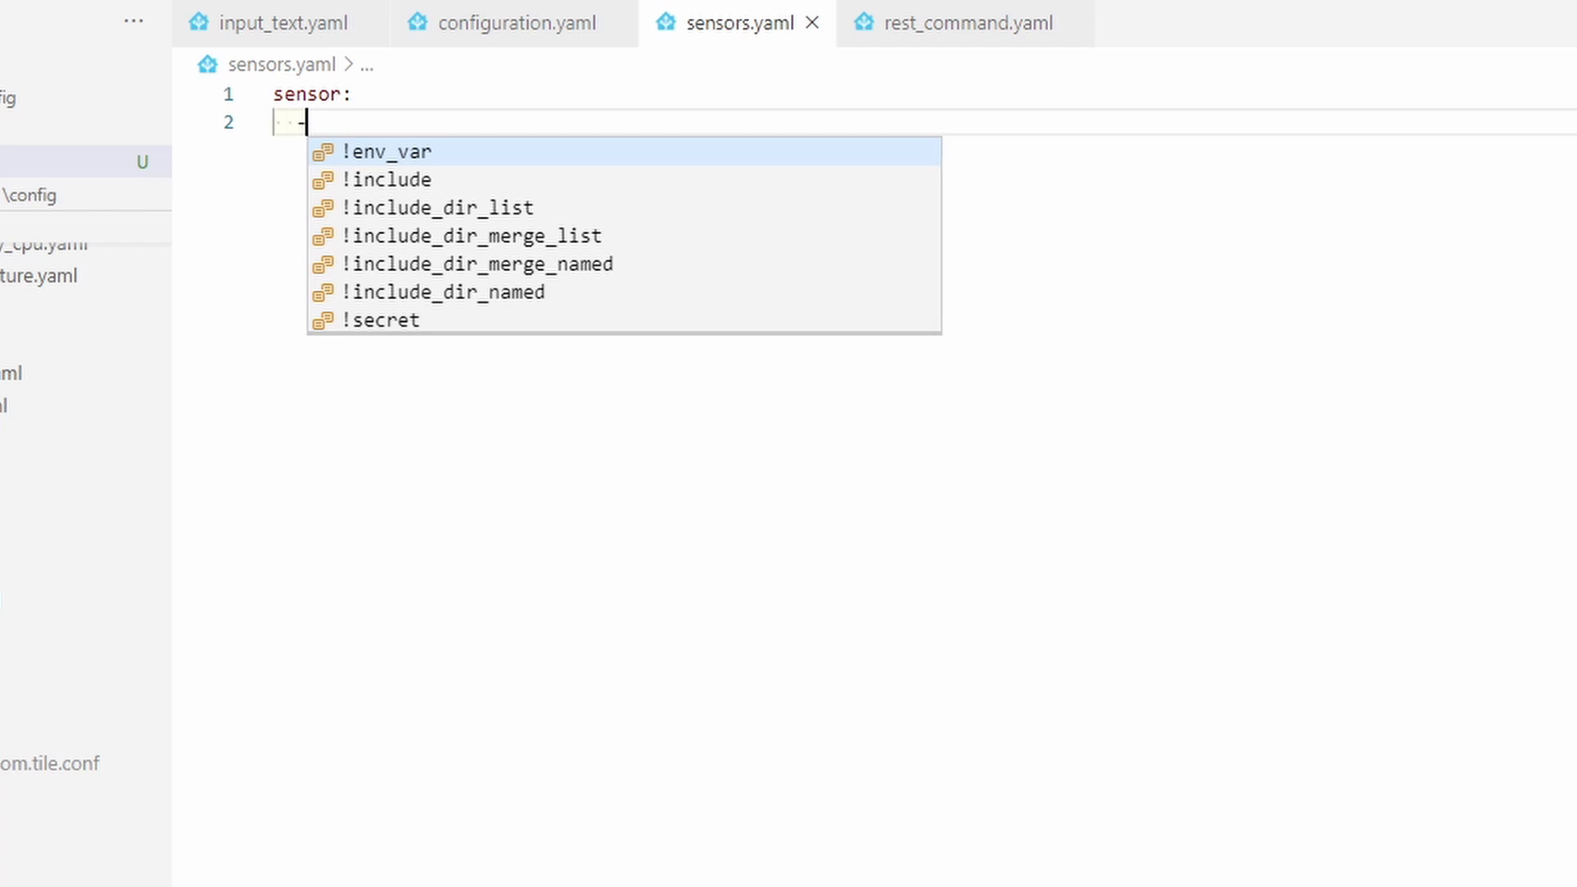
type(" plat")
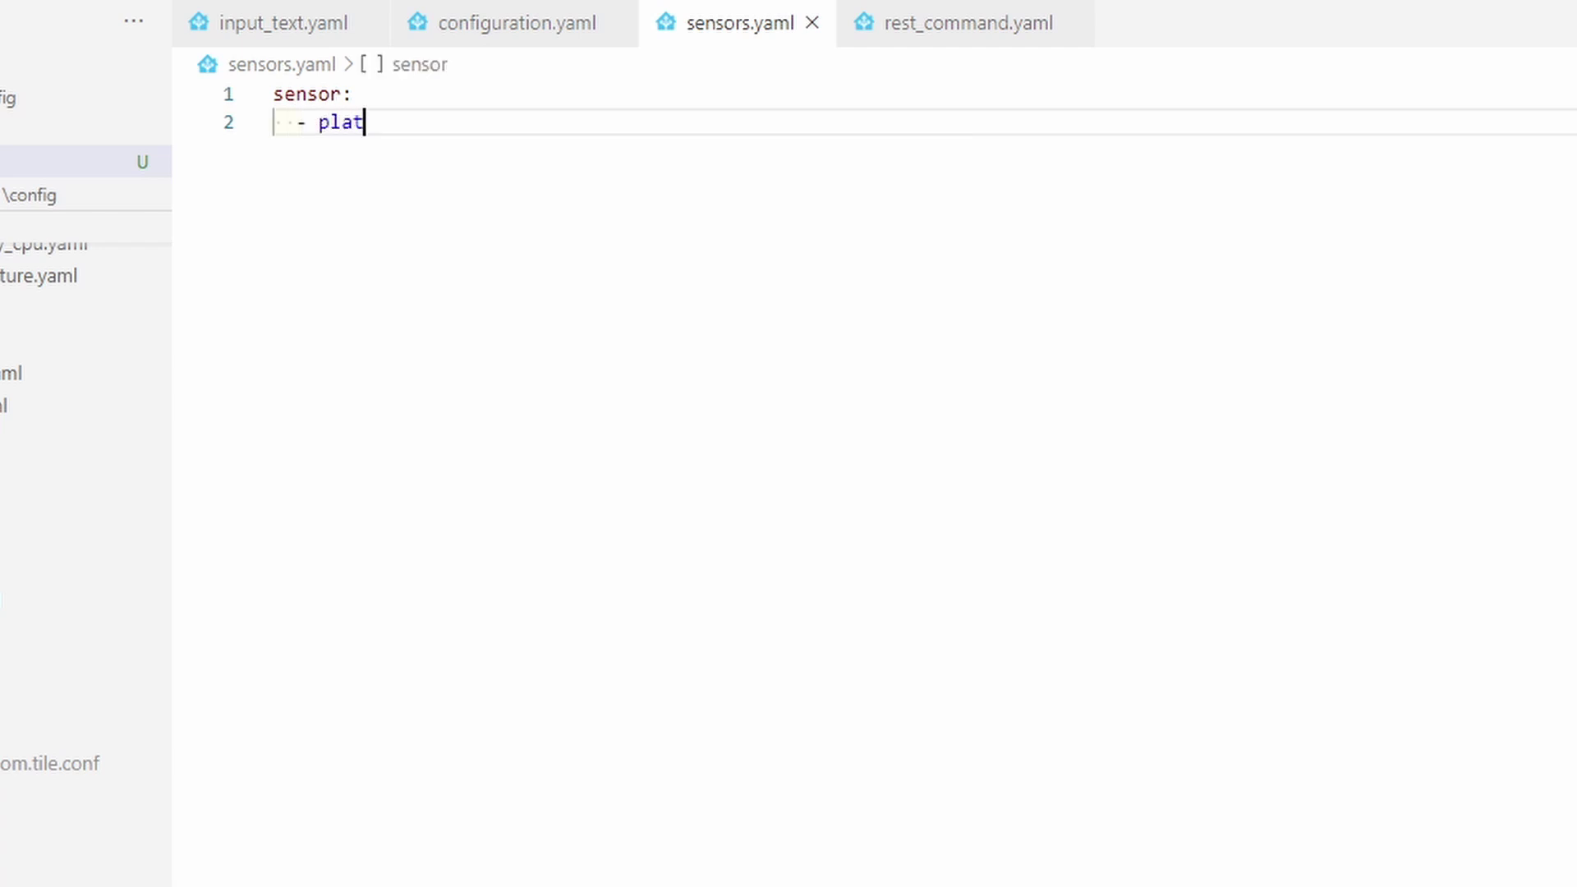
type("form: ")
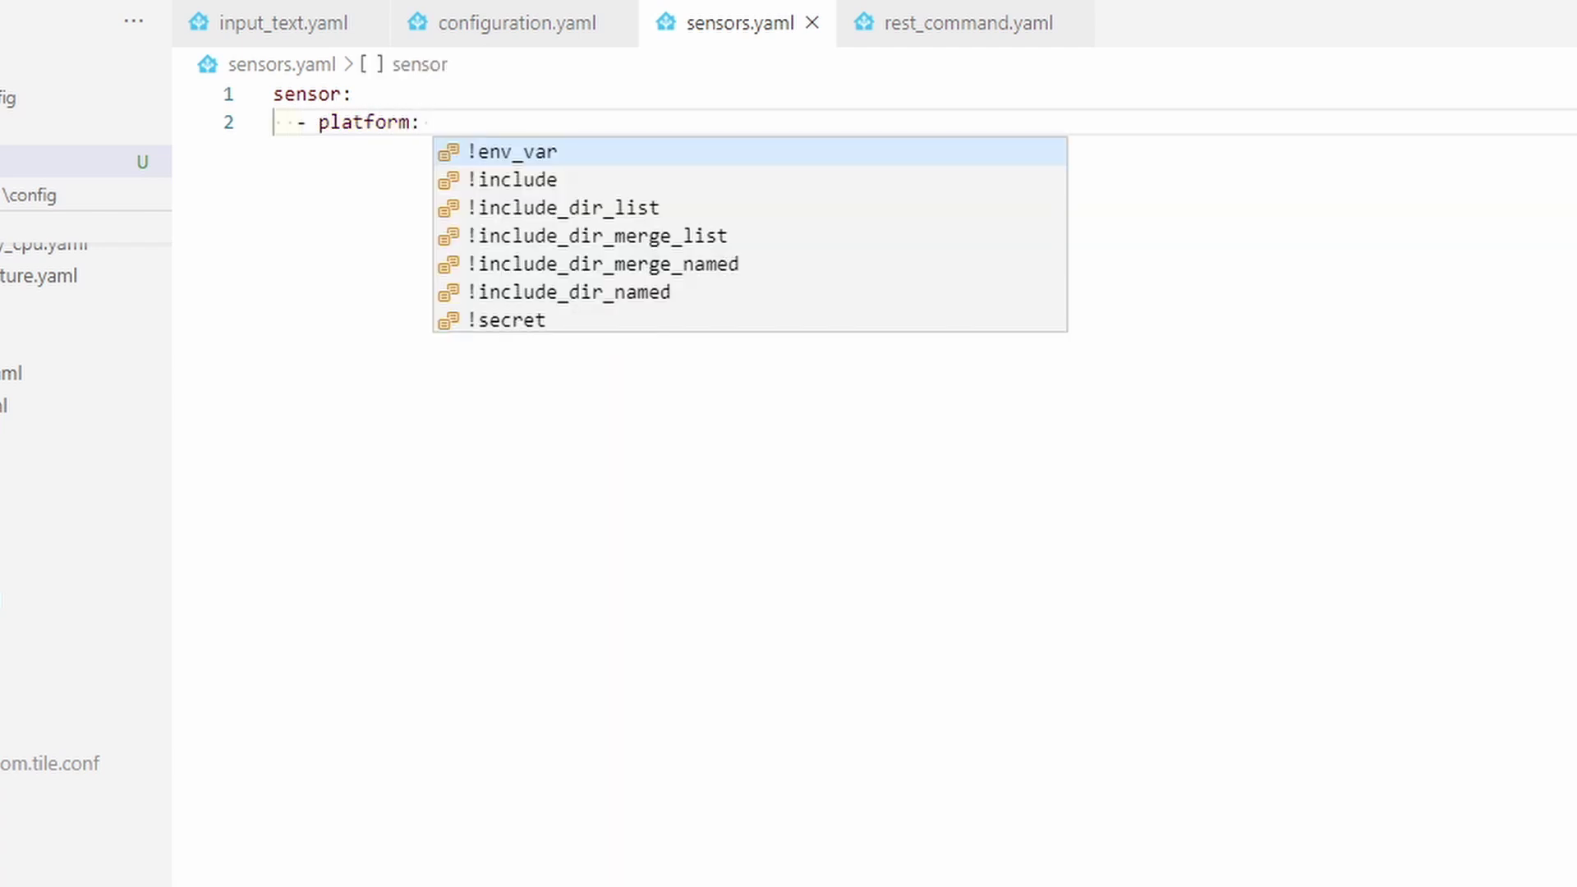
type("ver")
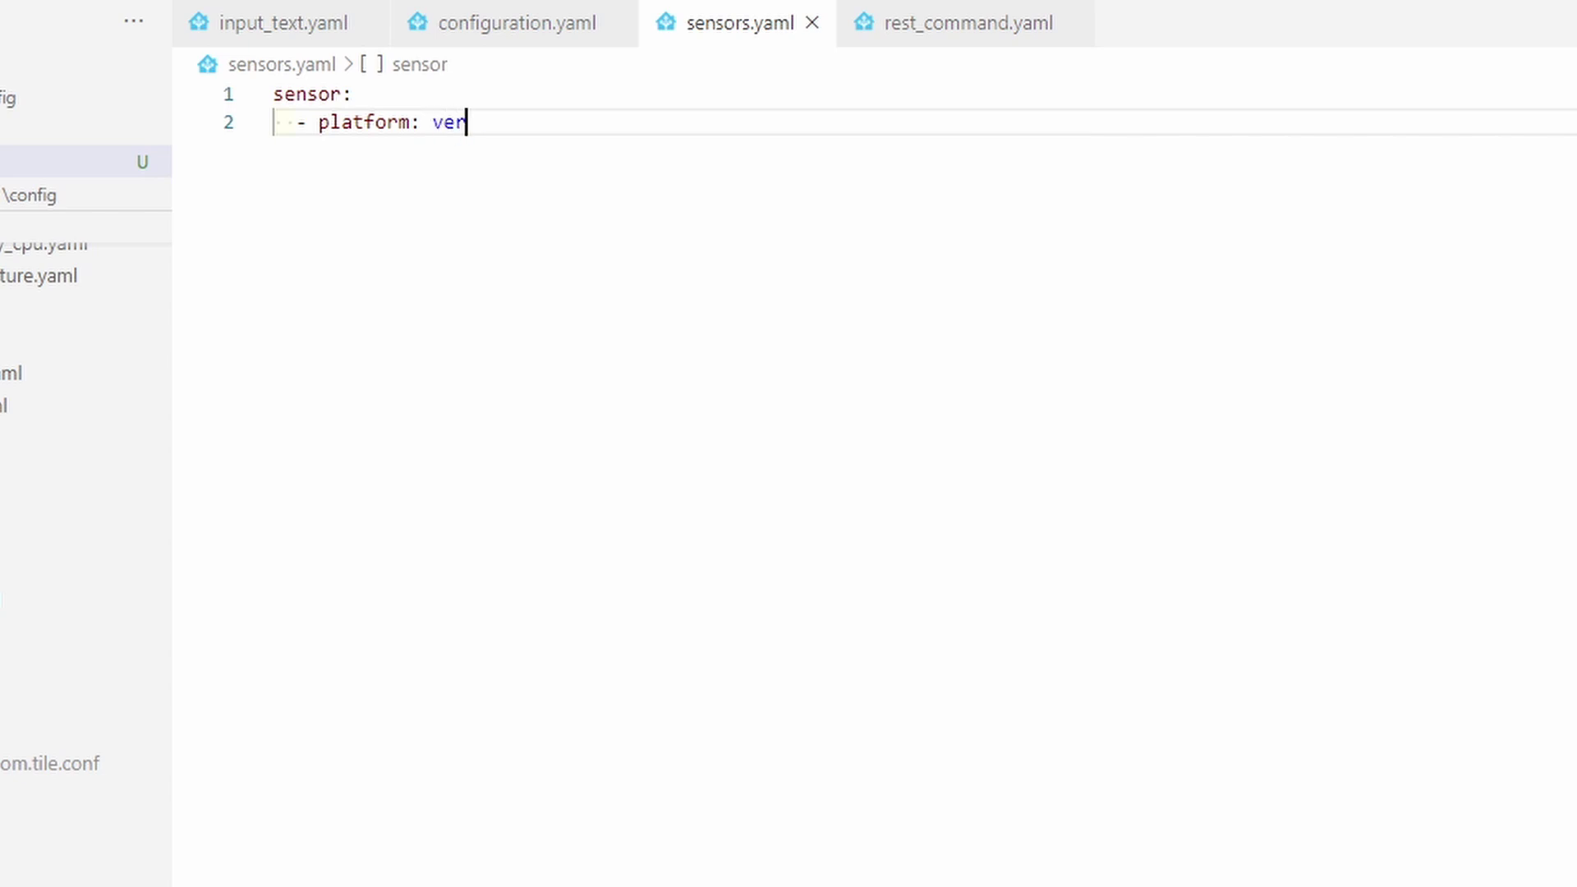
type("sion")
key("Return")
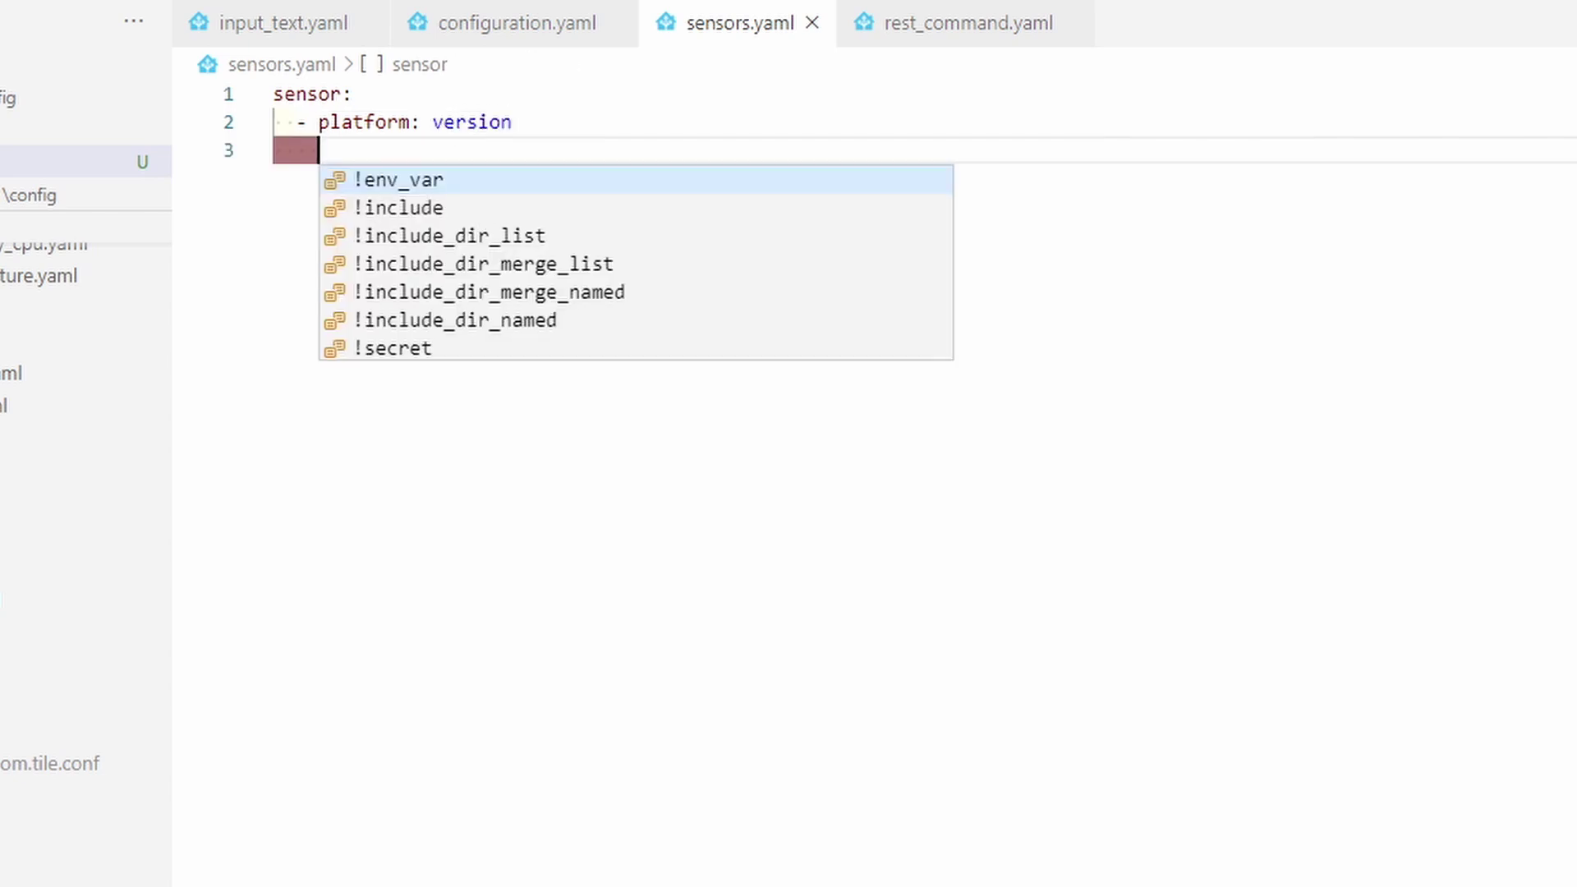
Complete the first version sensor entry with name: Current version and source: local
type("name:")
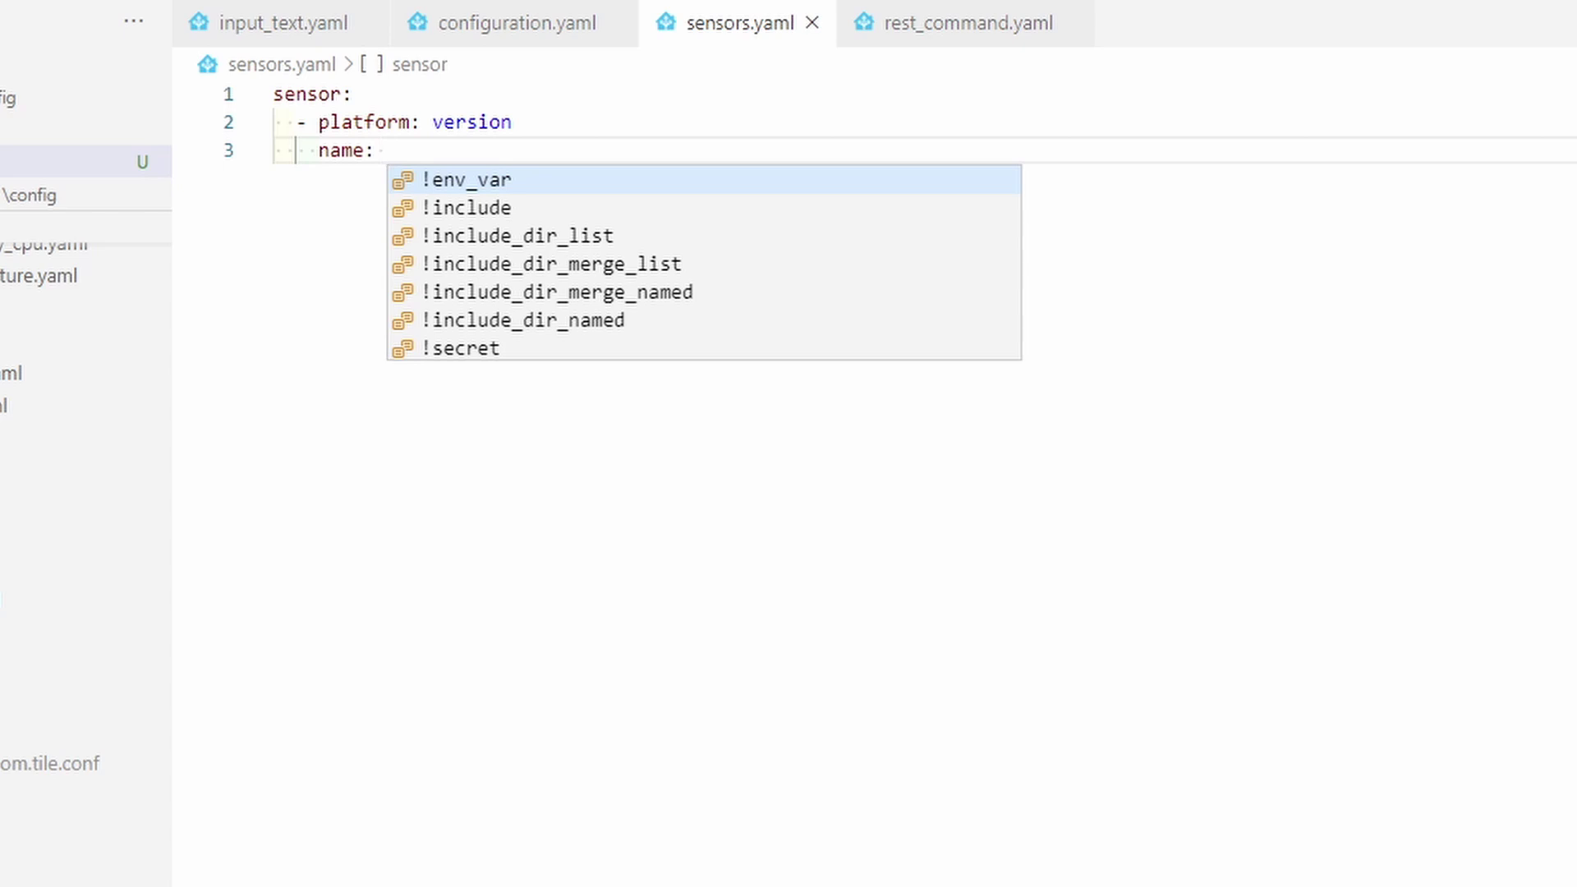
type("Cur")
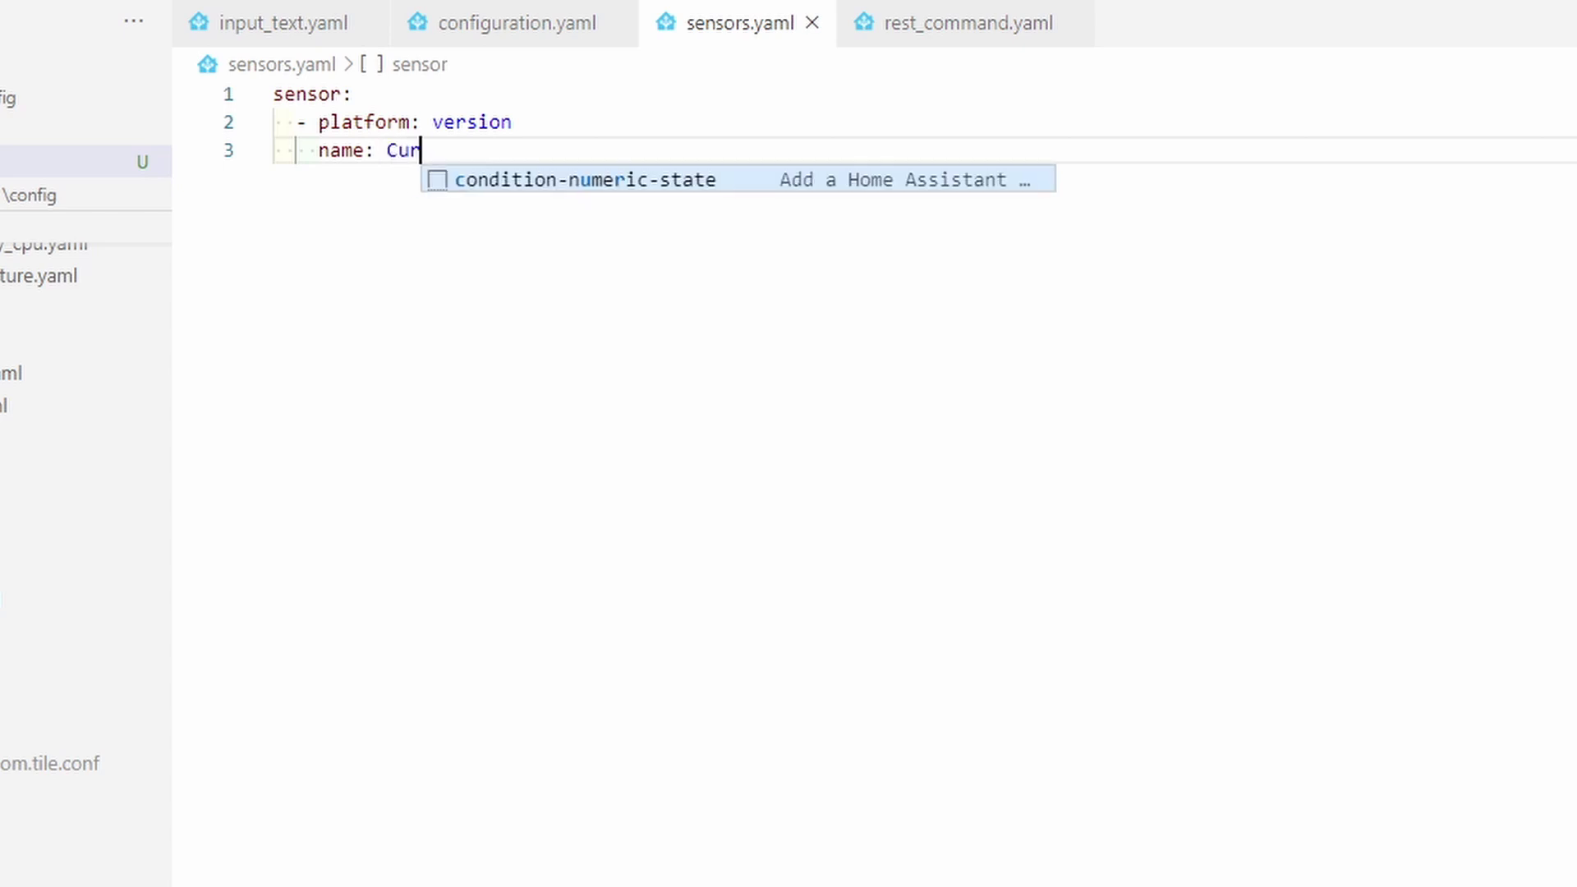
type("rent version")
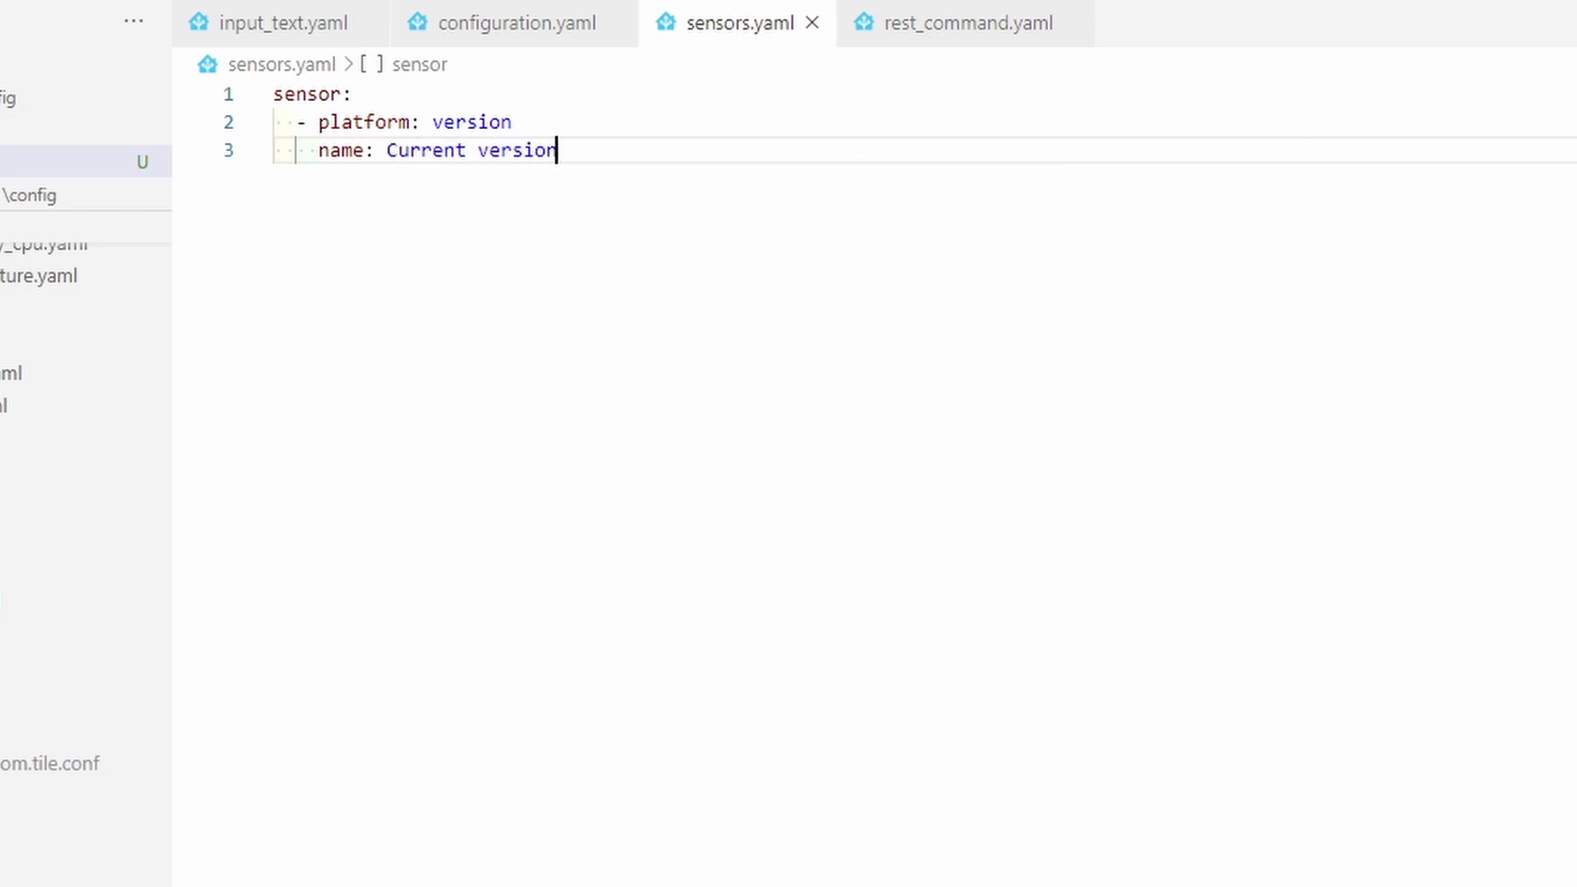
key("Return")
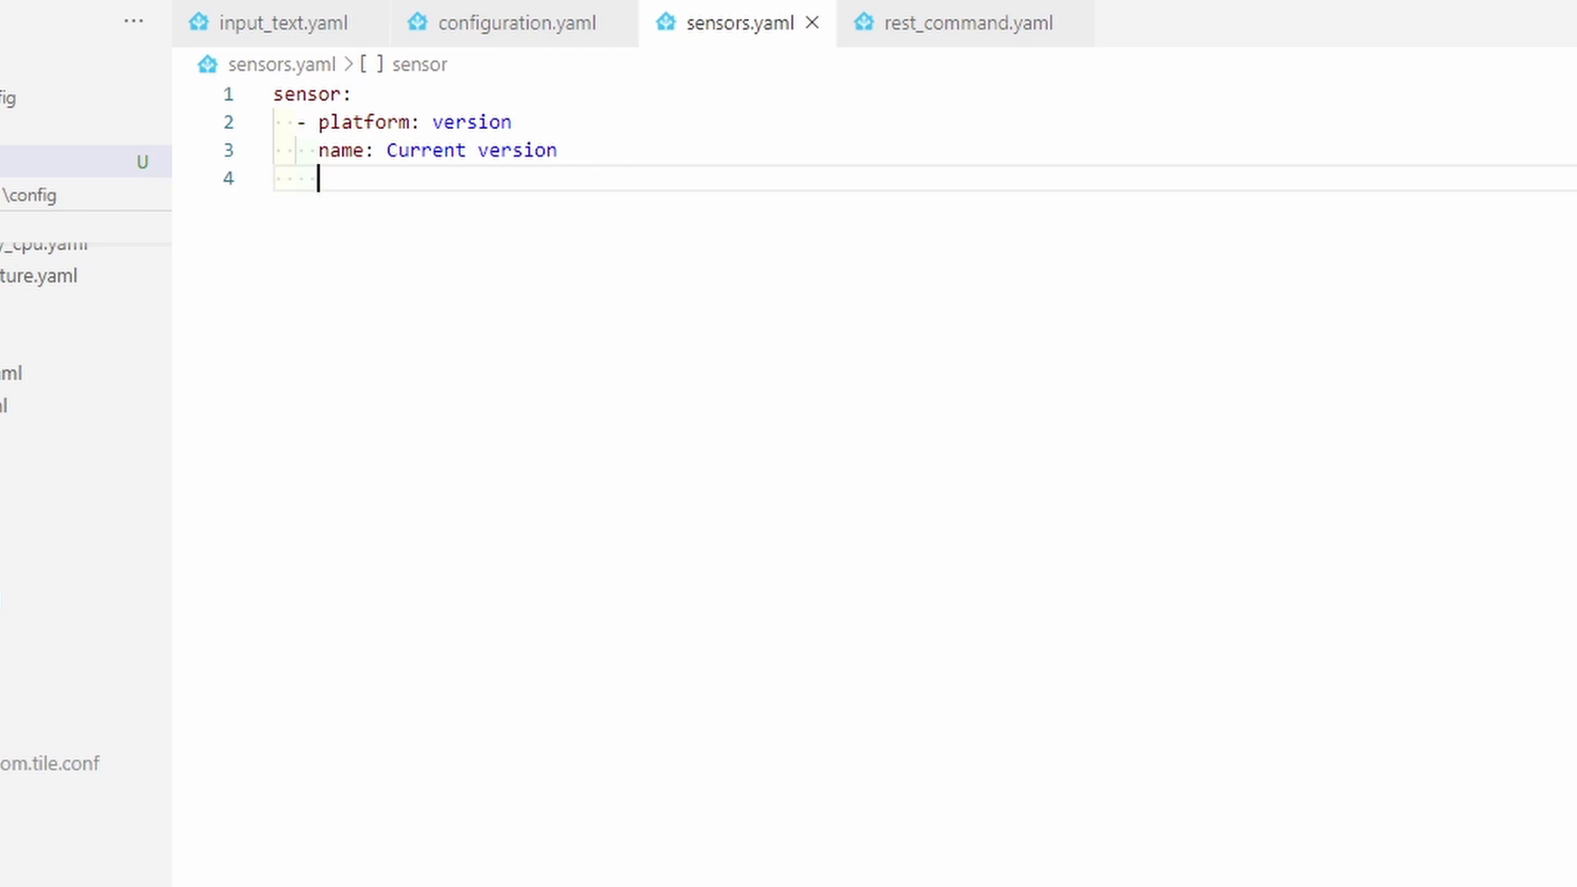
type("source;")
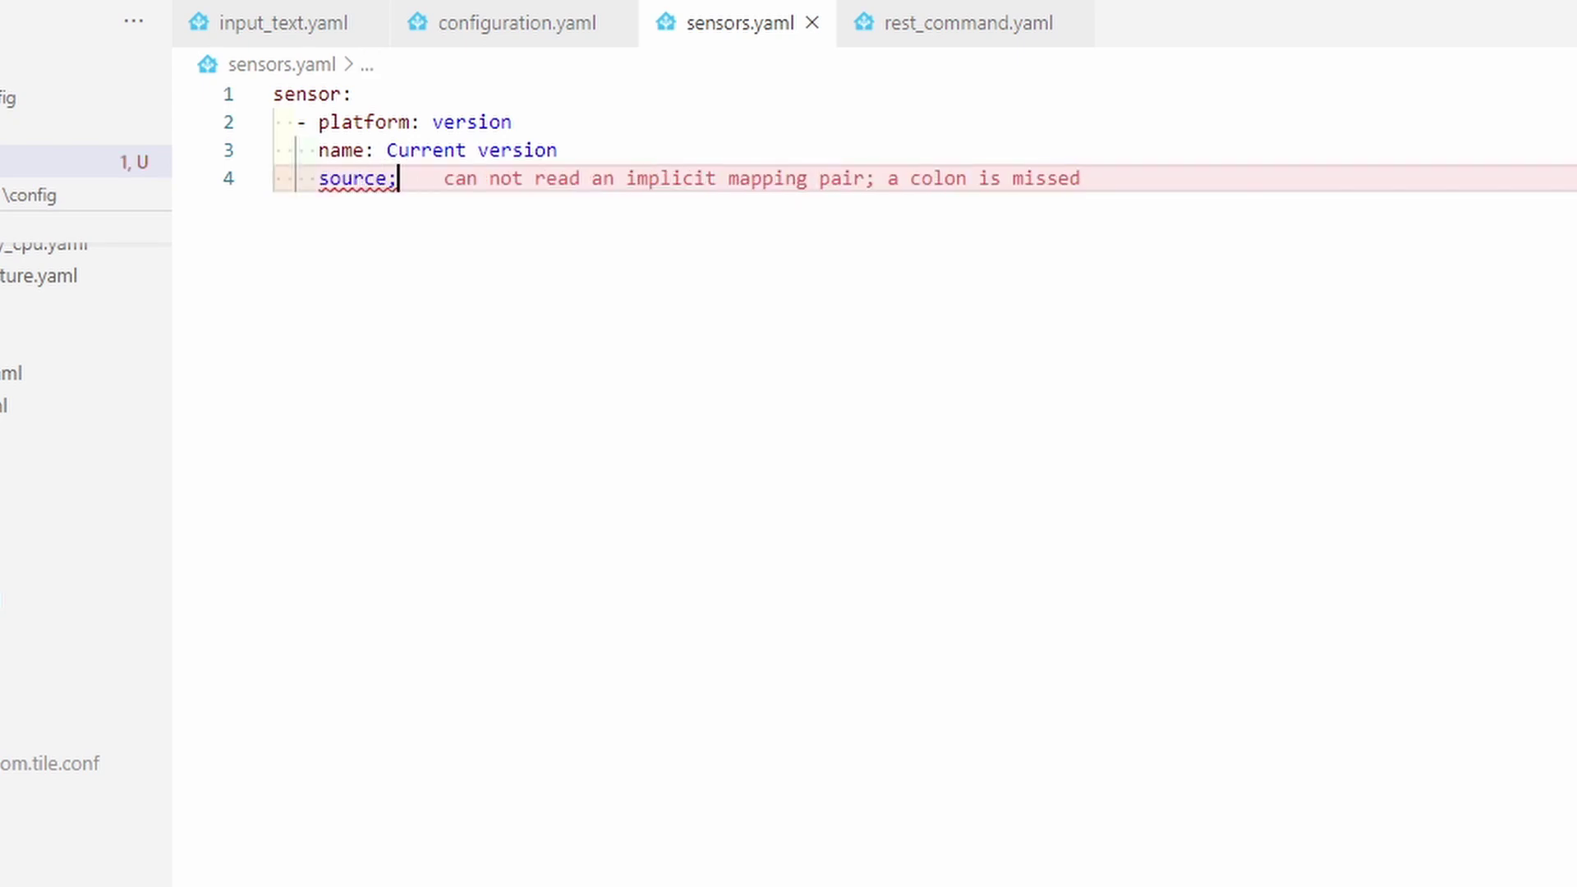
key("BackSpace")
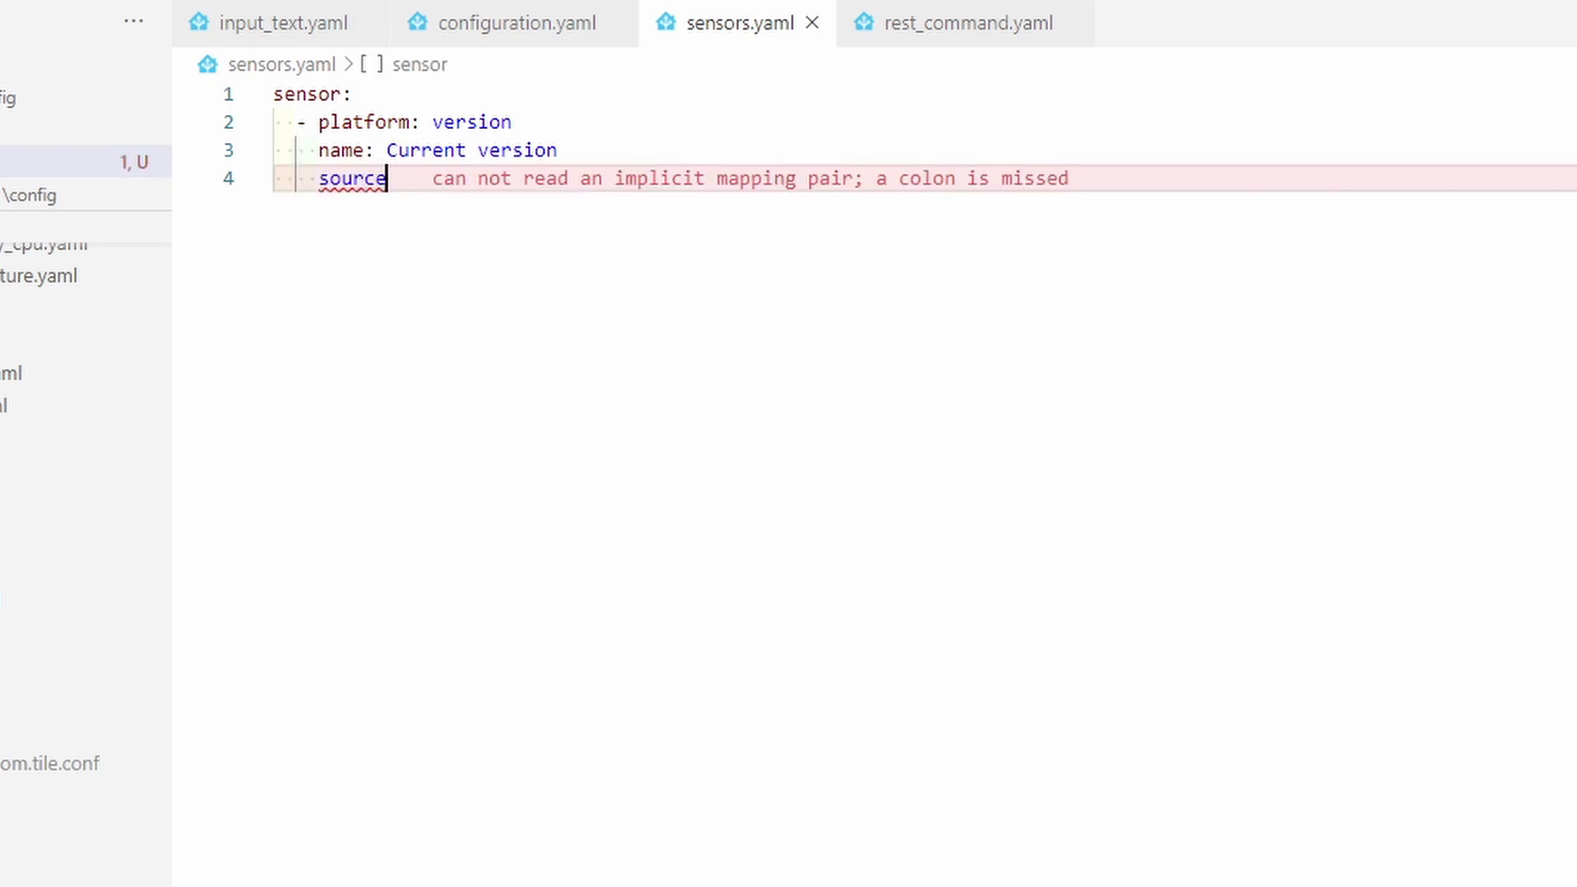
type(": ")
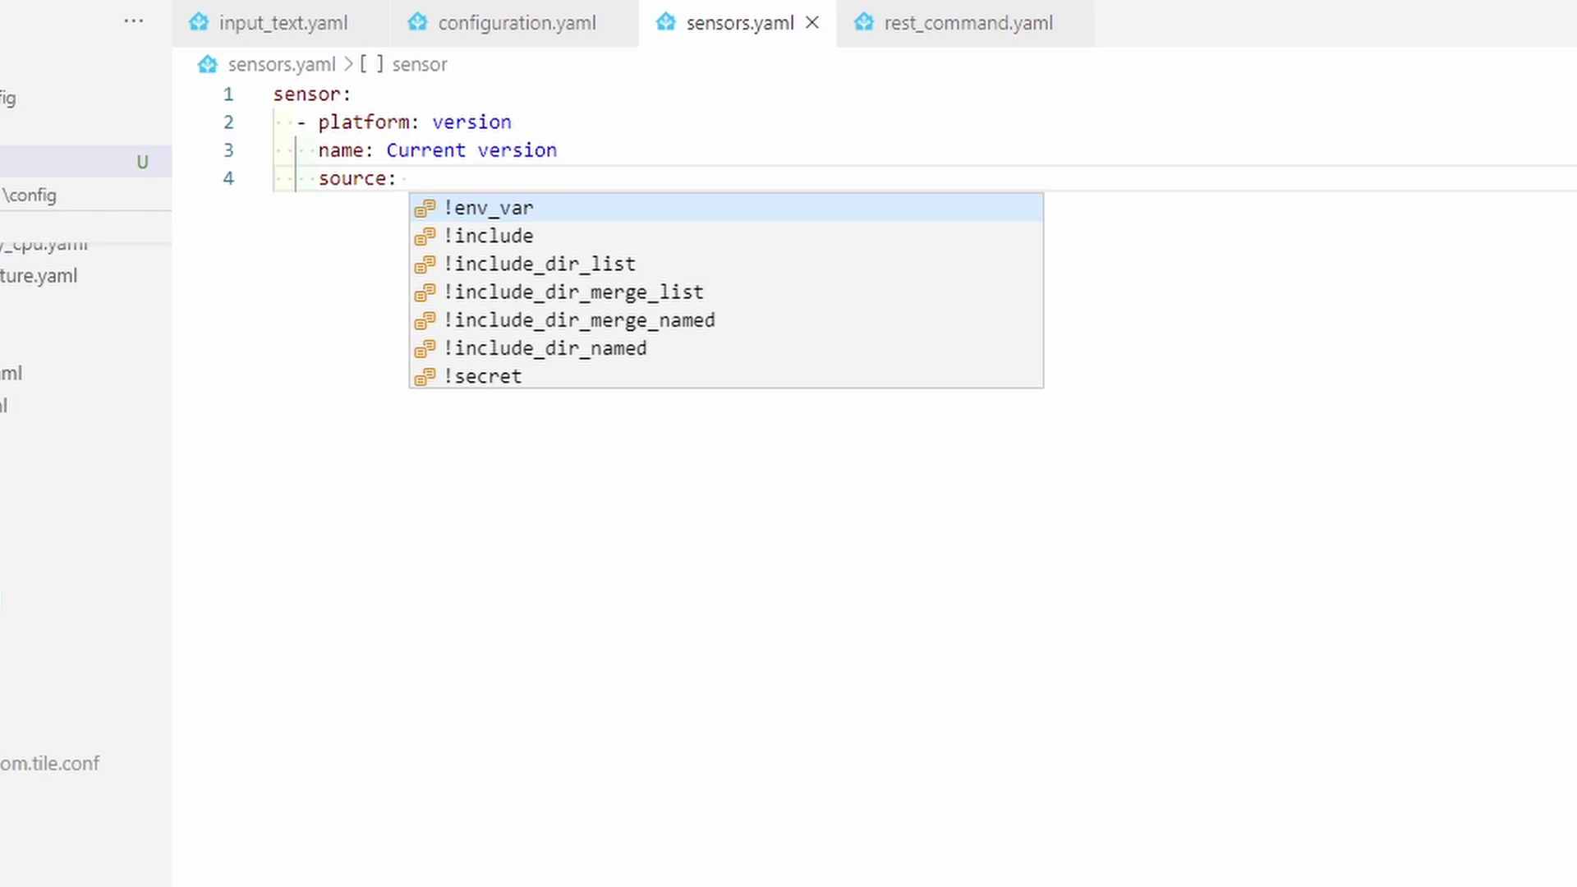
type("l")
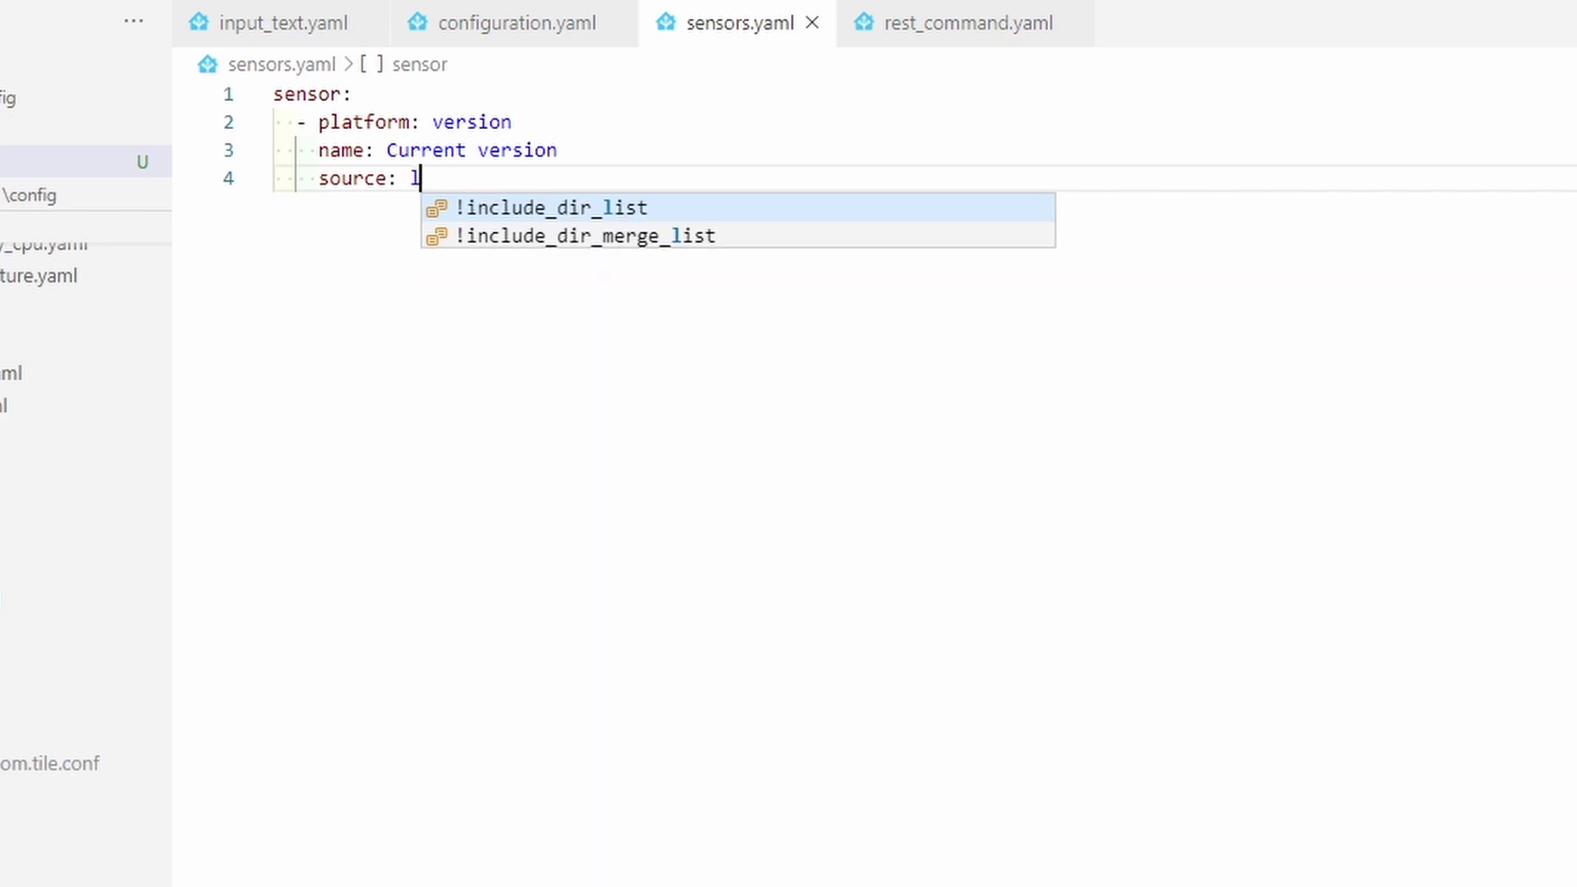
type("ocal")
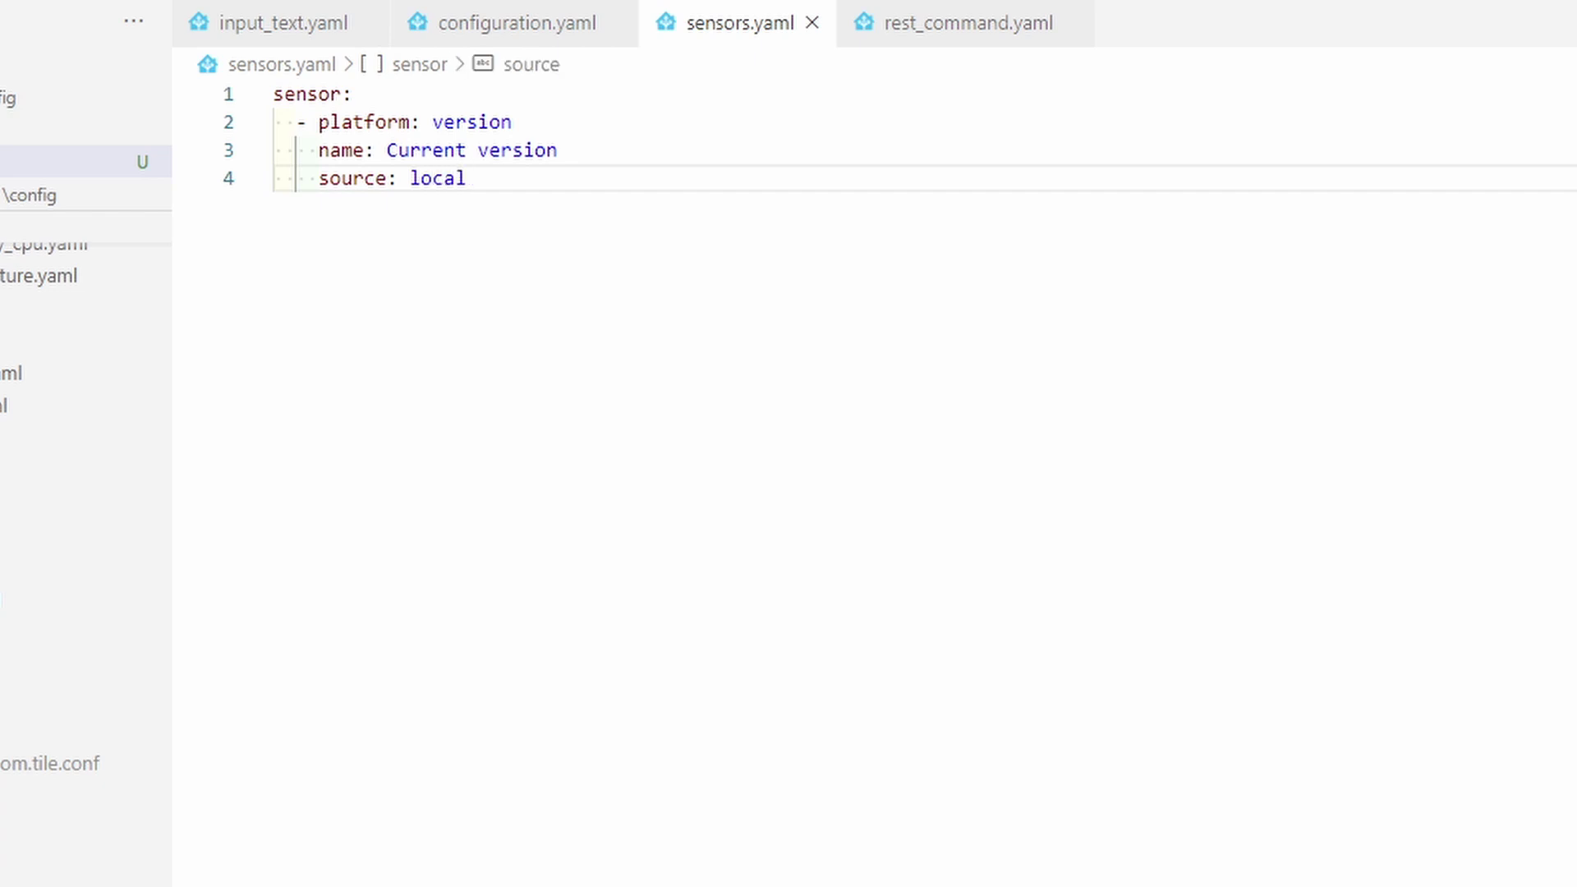
key("Return")
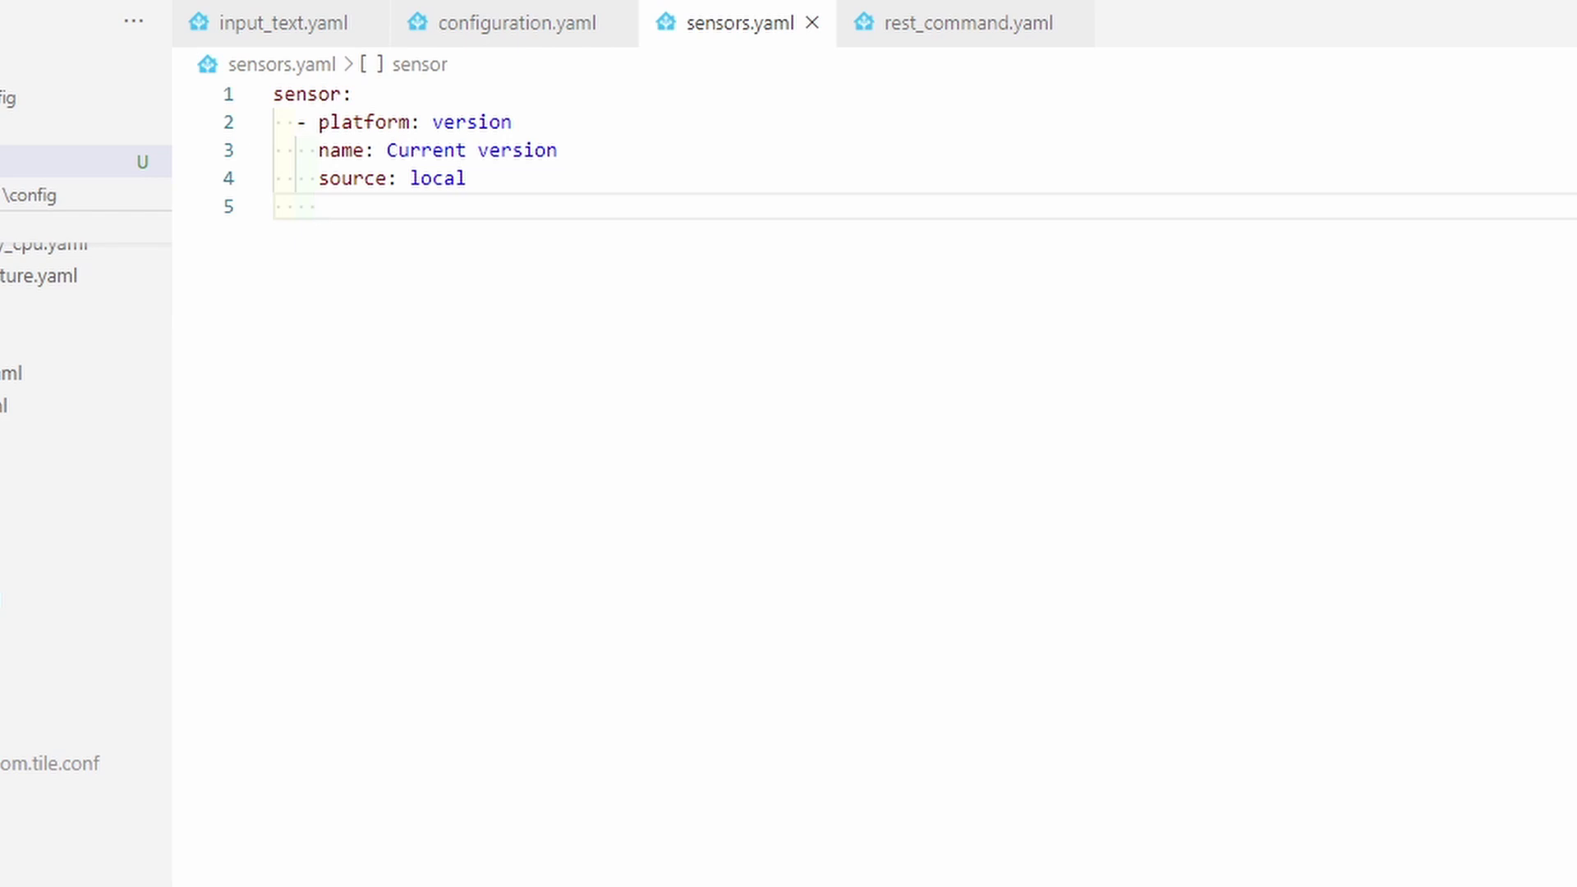
Start a second list entry under sensor: in sensors.yaml with platform: version
key("BackSpace")
type("-")
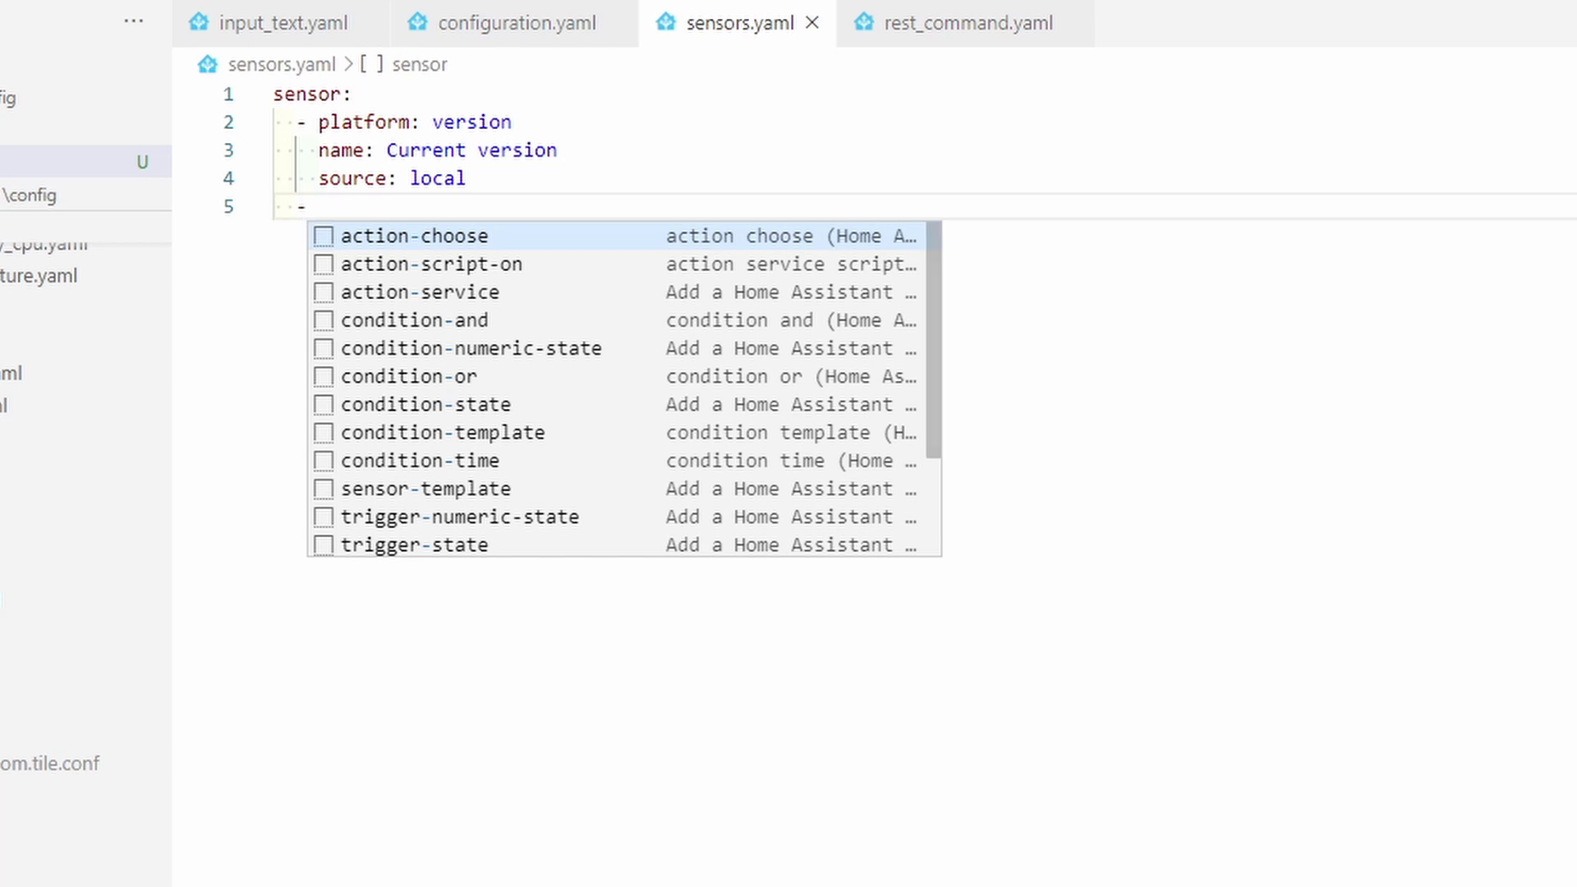
type(" plat")
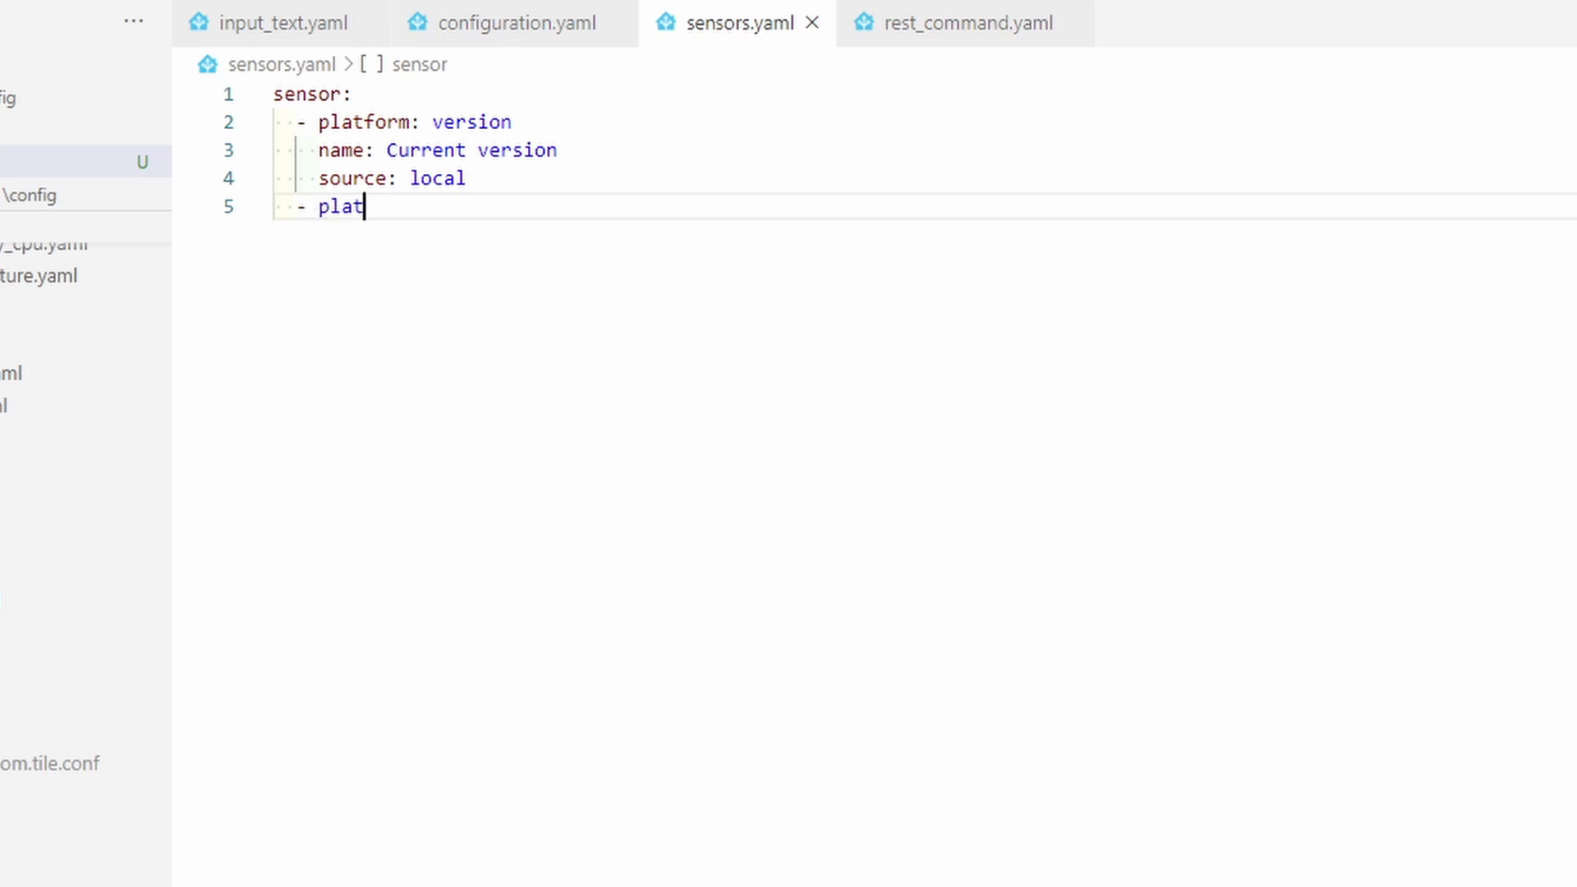
type("form:")
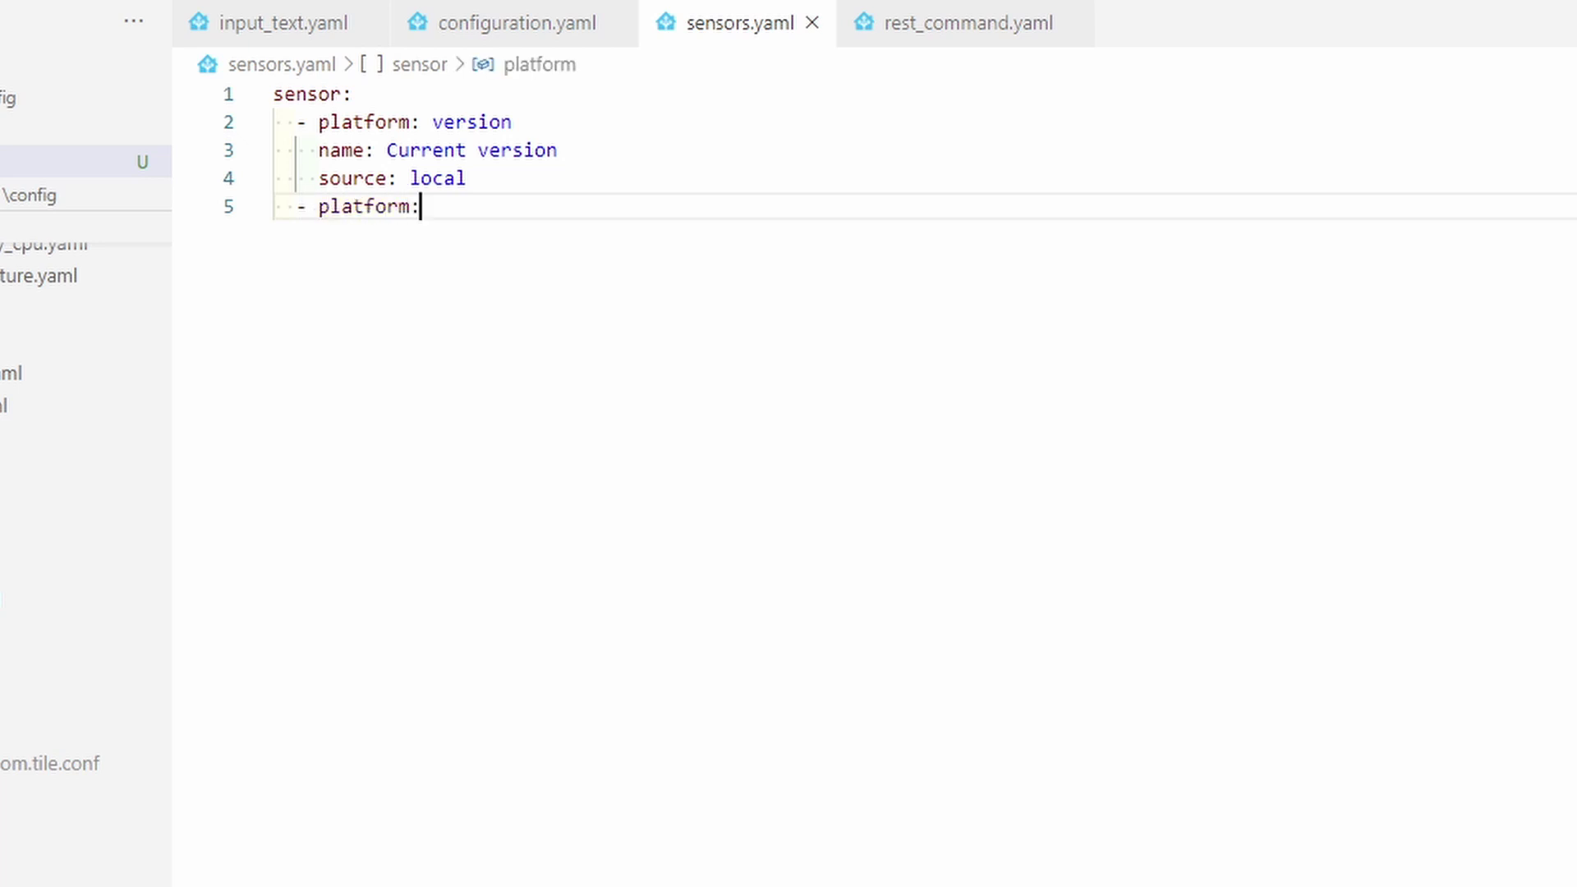
type(" version")
key("Return")
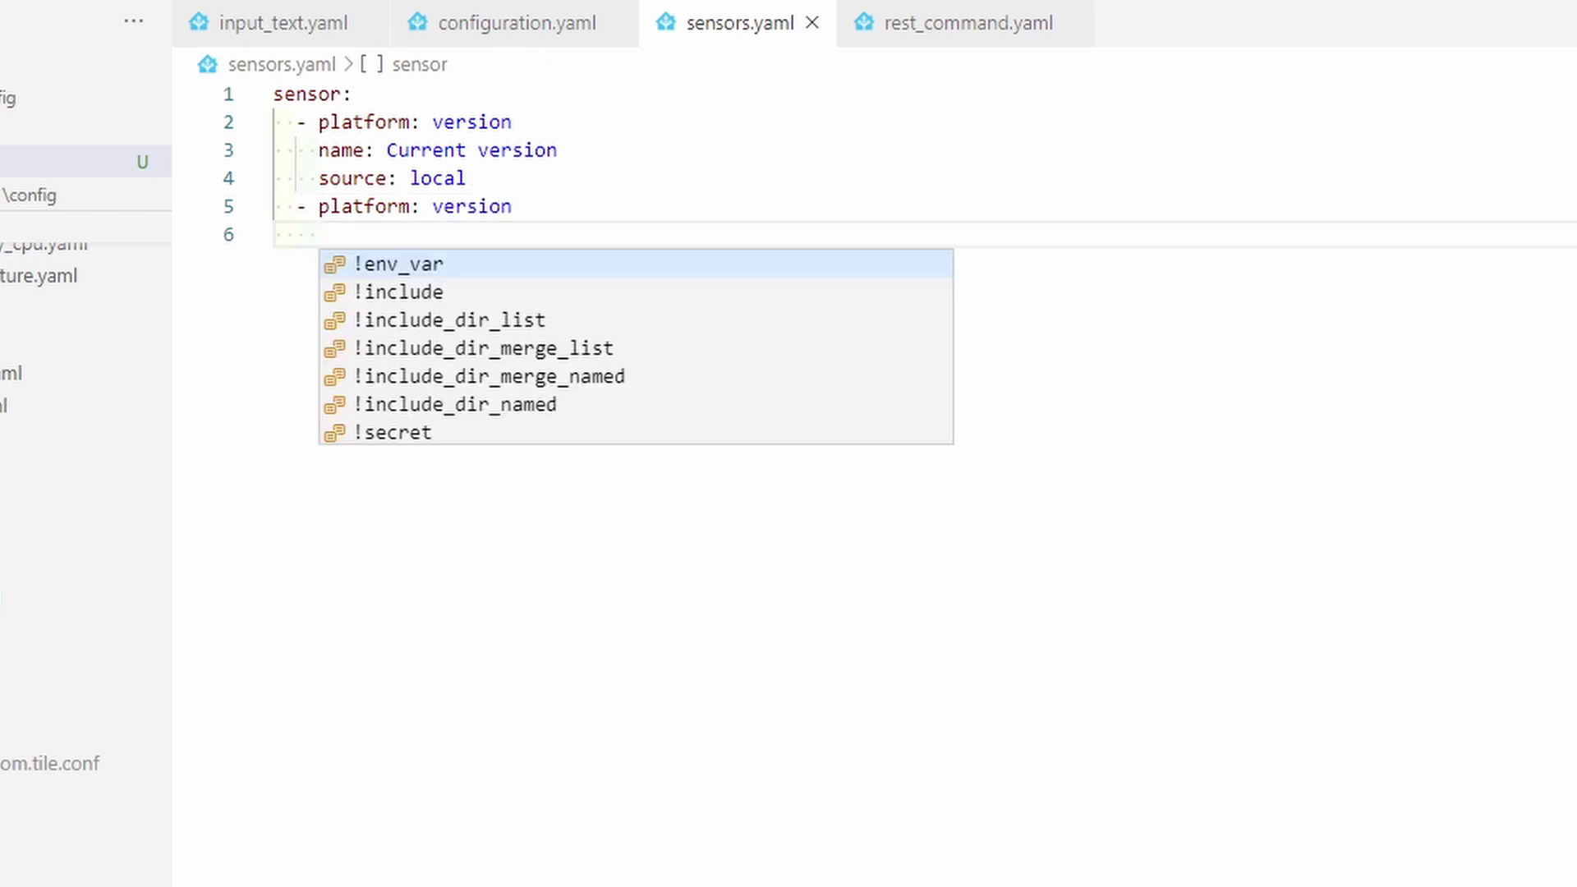
Complete the second version sensor entry with name: Latest version and source: hassio
type("name: Lates")
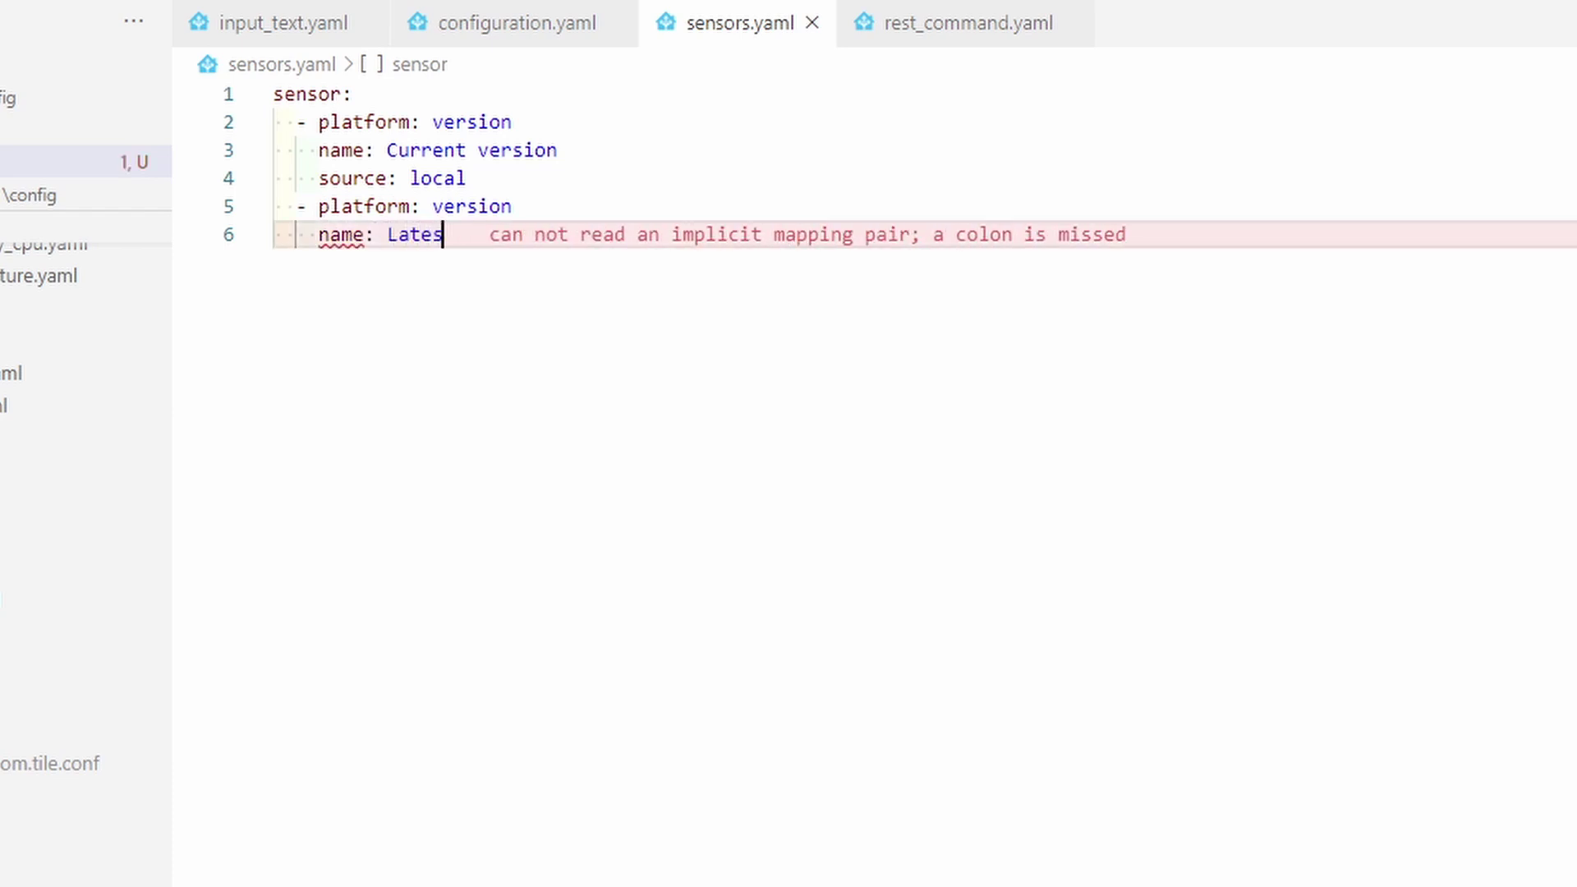
type("t version")
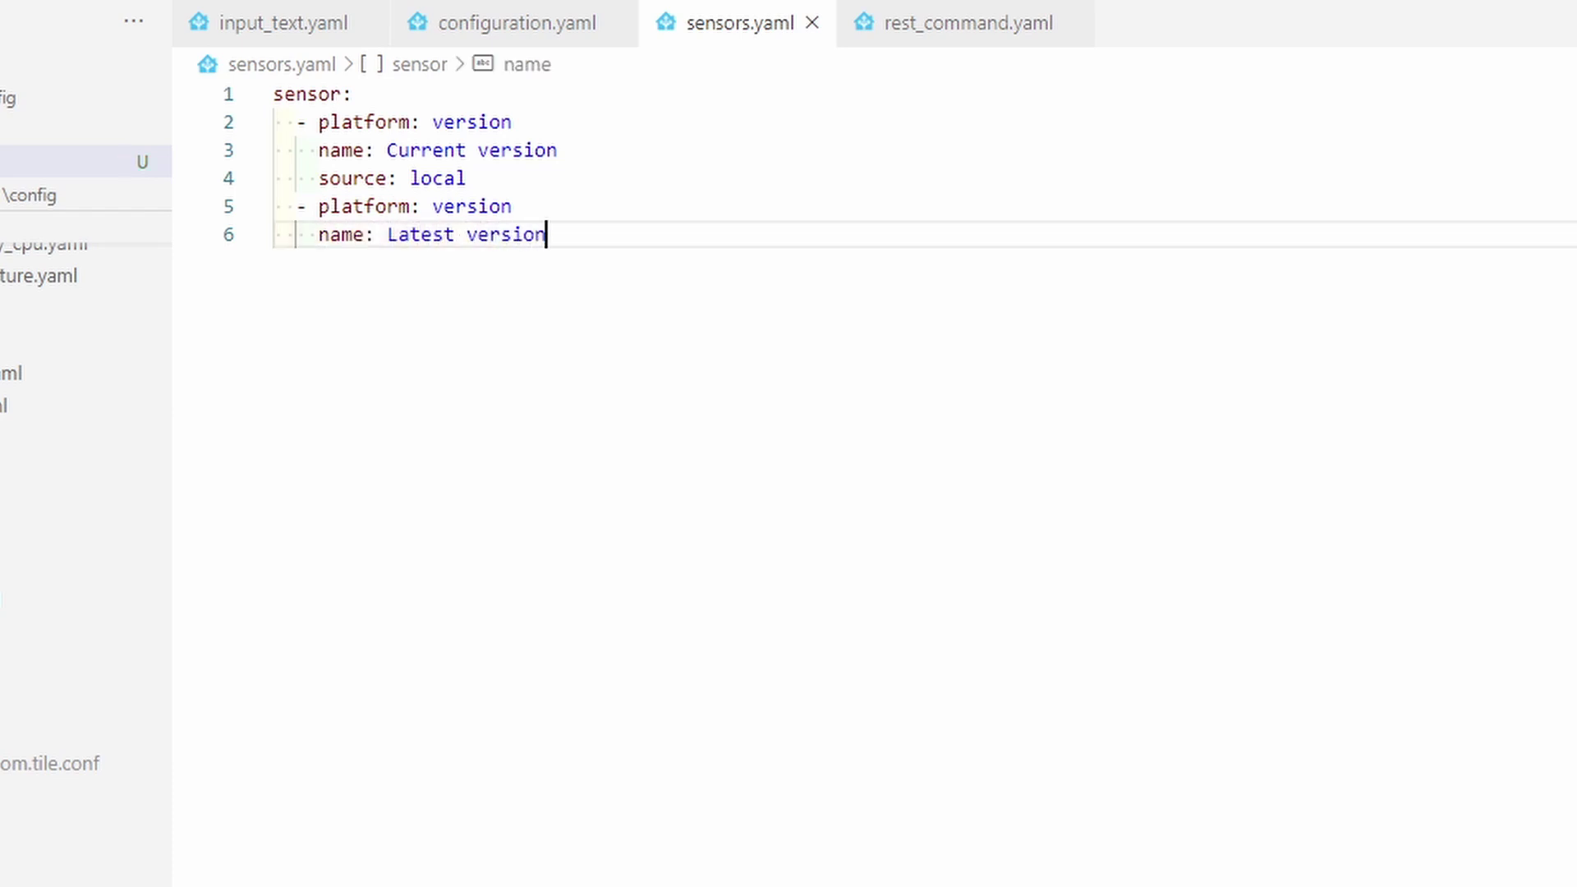
key("Return")
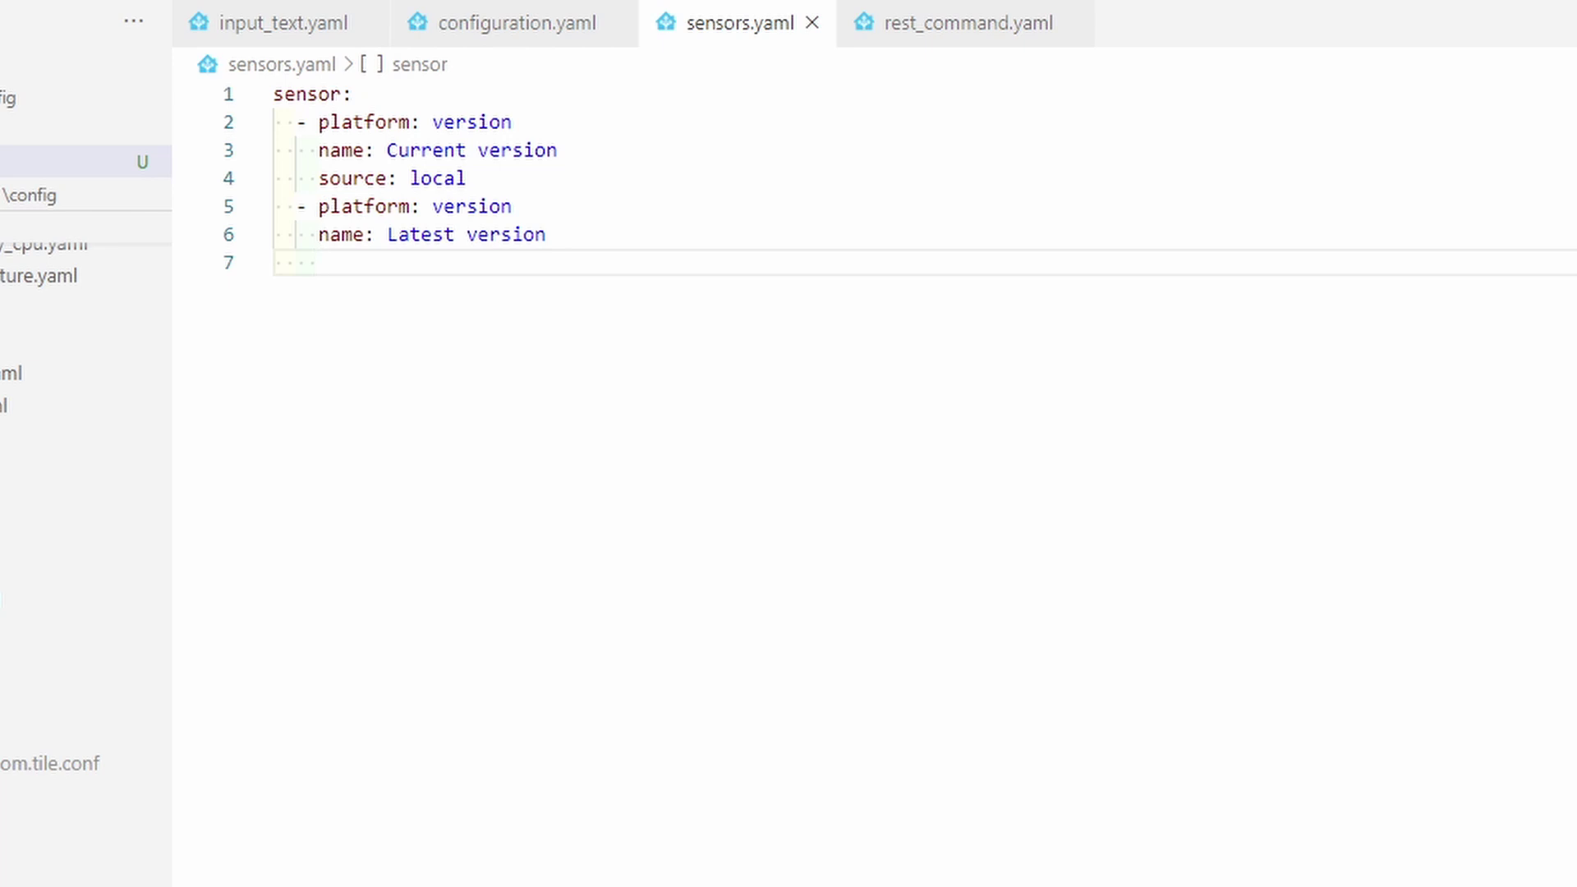
type("solu")
key("BackSpace")
key("BackSpace")
type("ur")
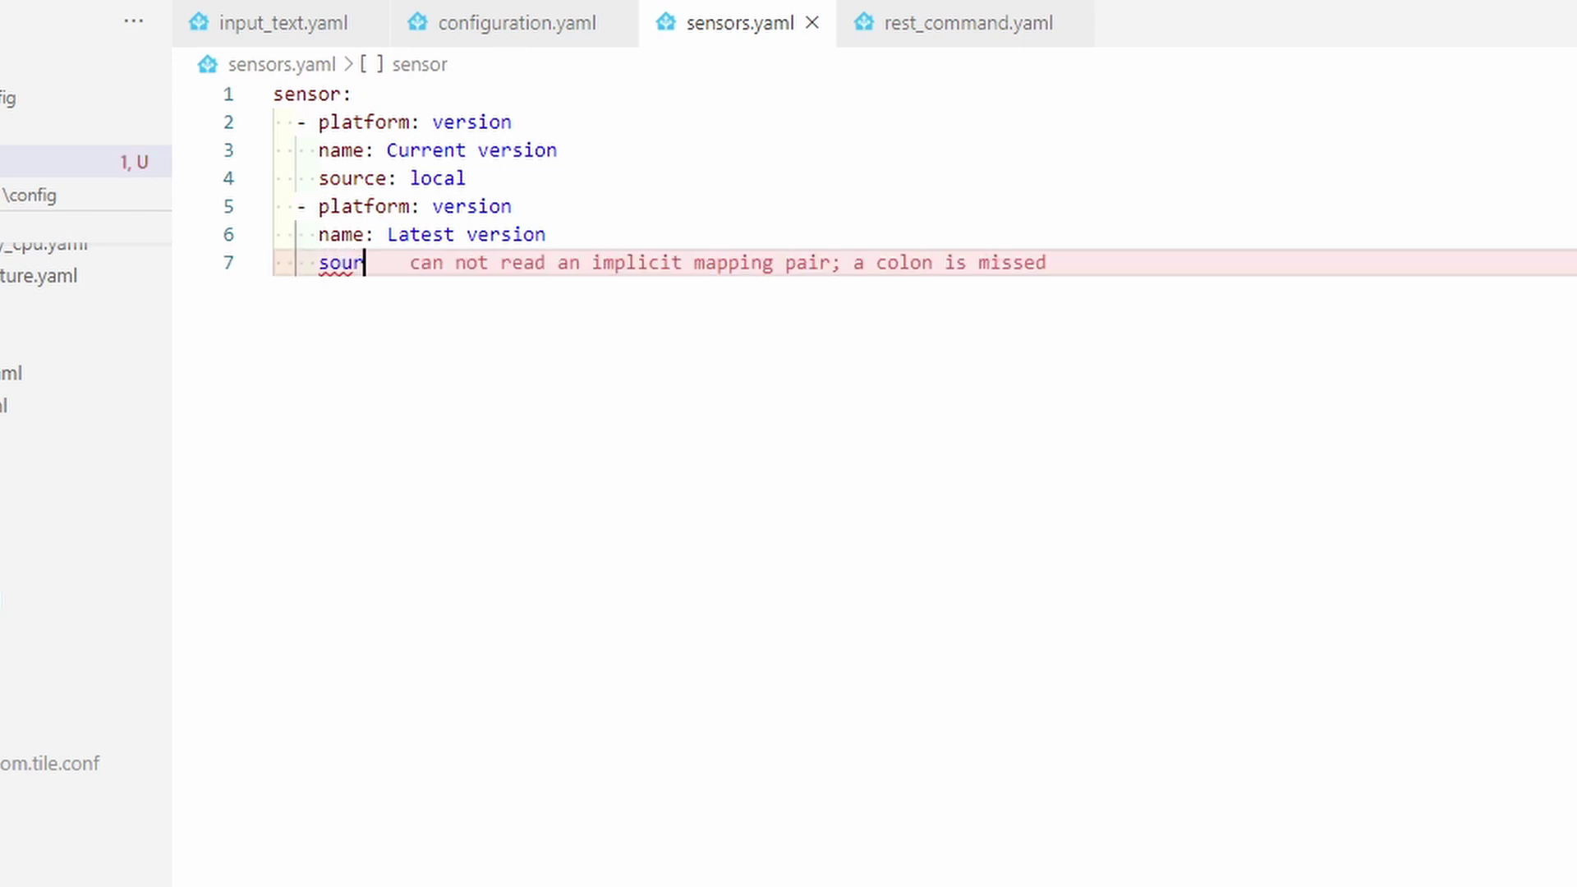
type("ce: ")
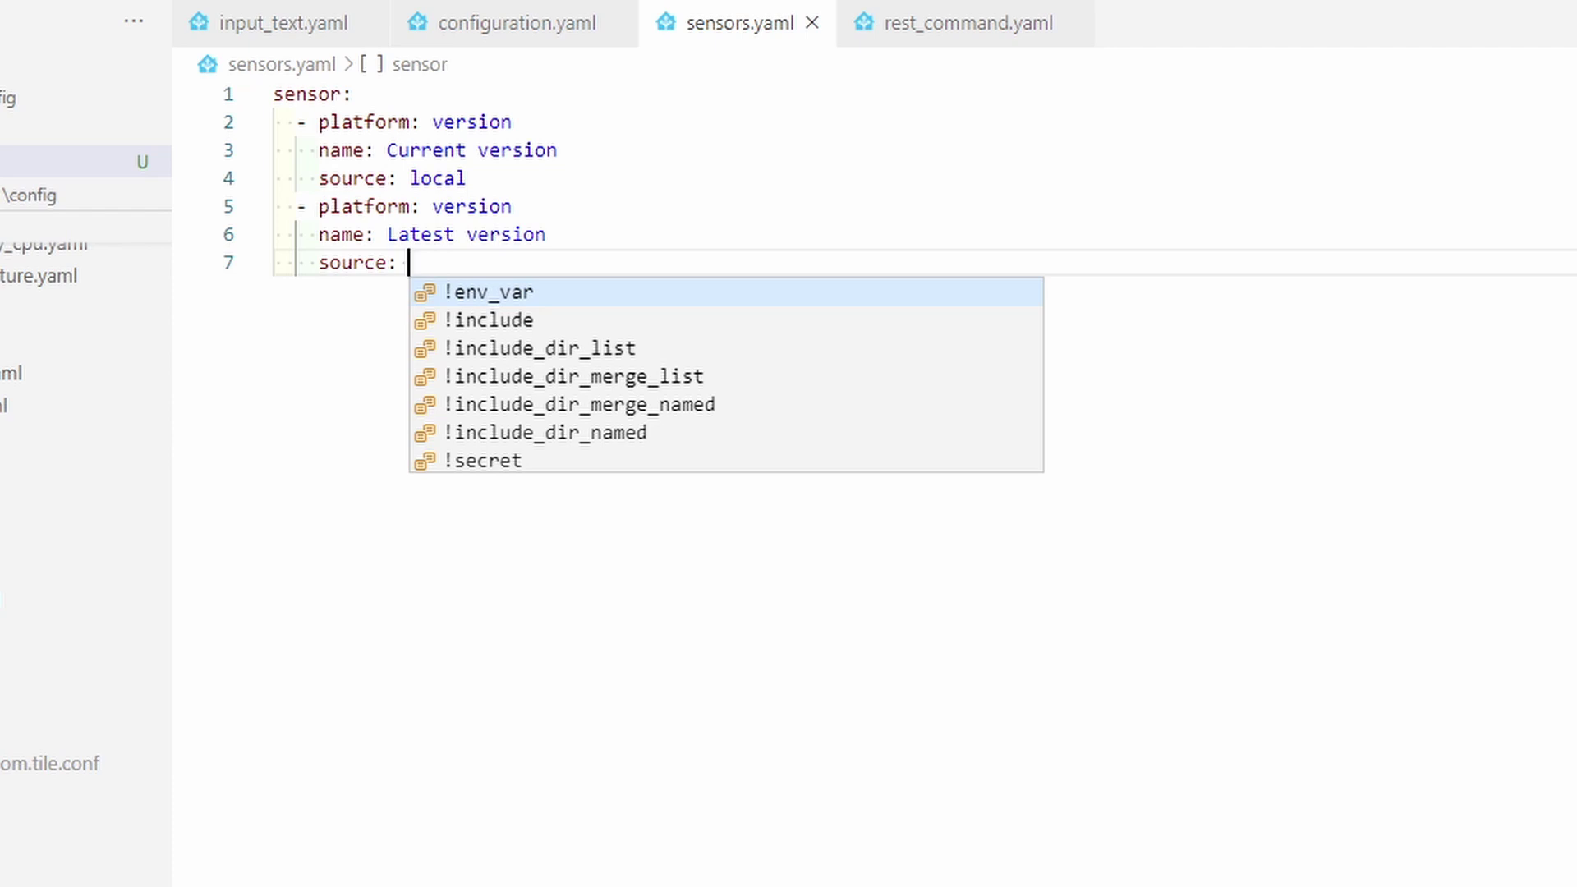
type("hassio")
key("Return")
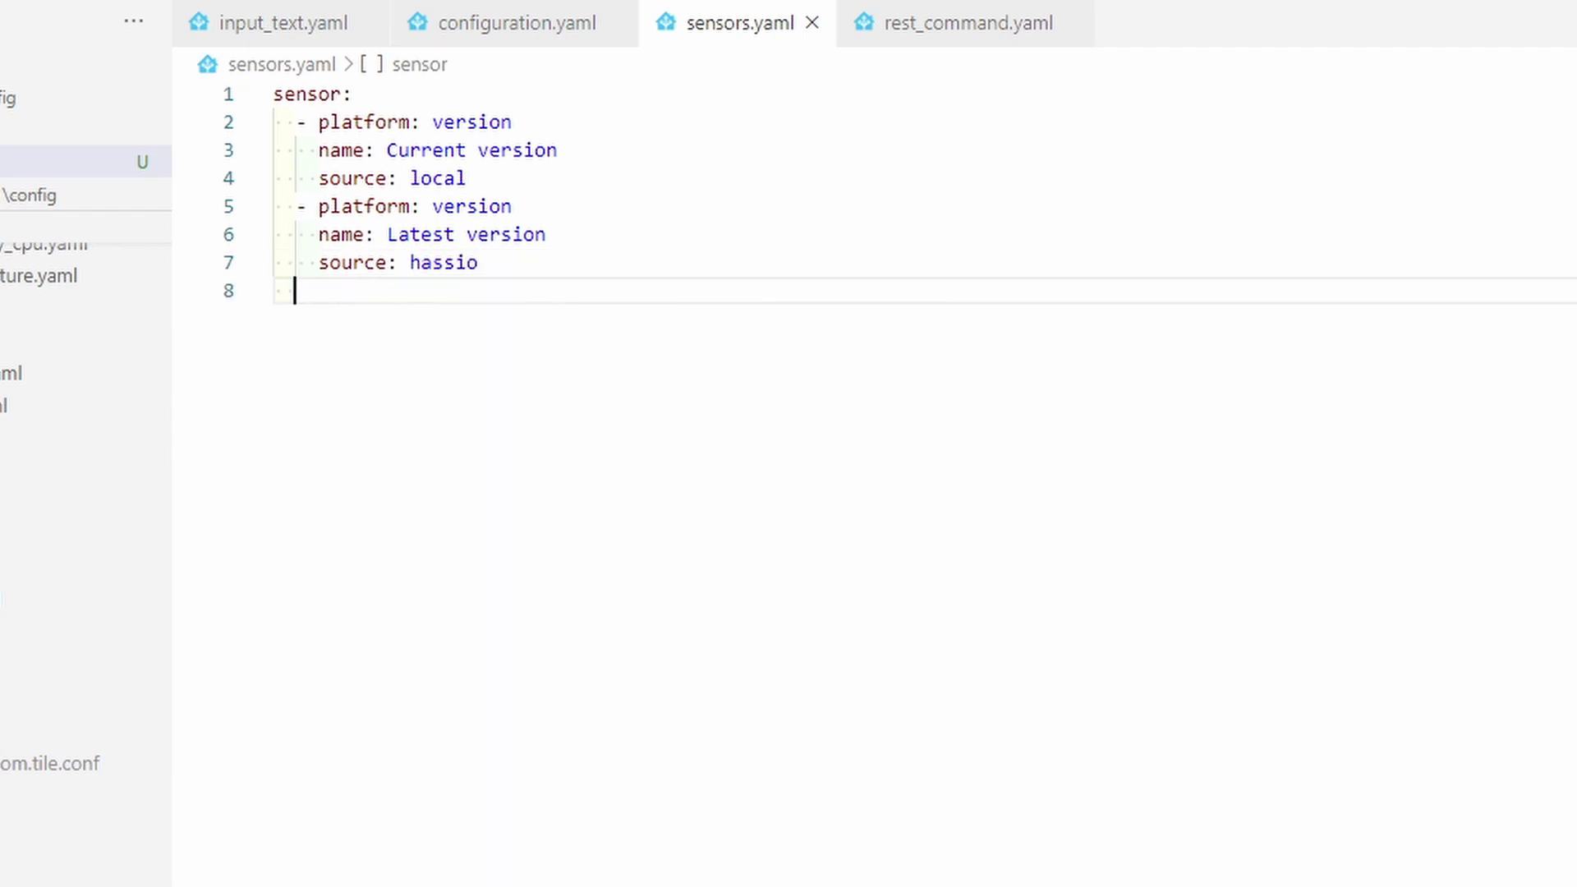
Start a third list entry under sensor: in sensors.yaml with platform: version
key("BackSpace")
type("- ")
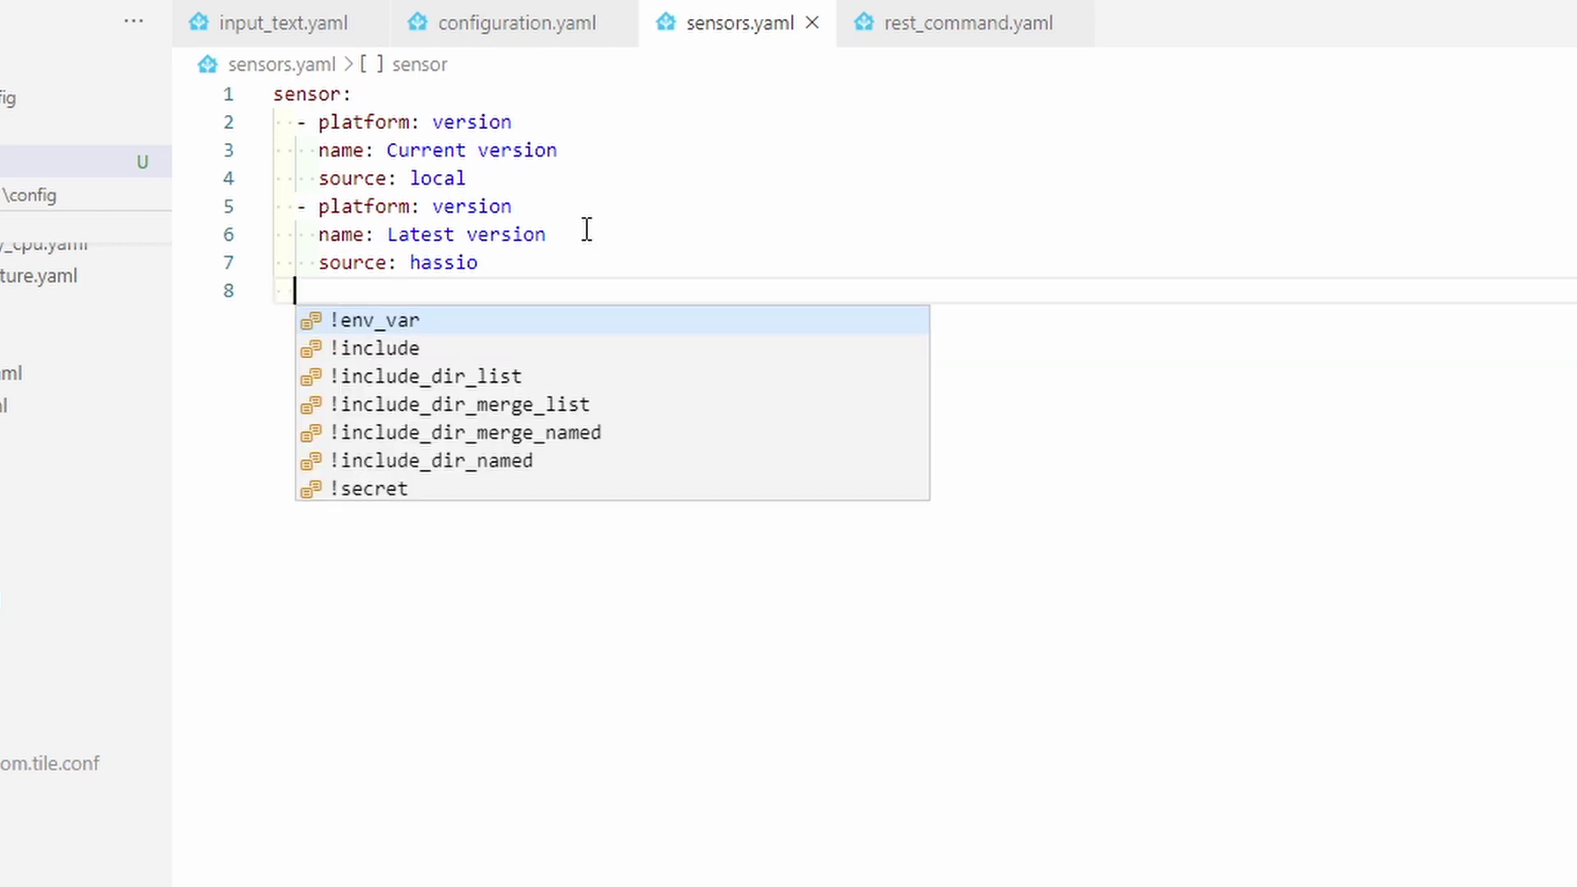
type("pla")
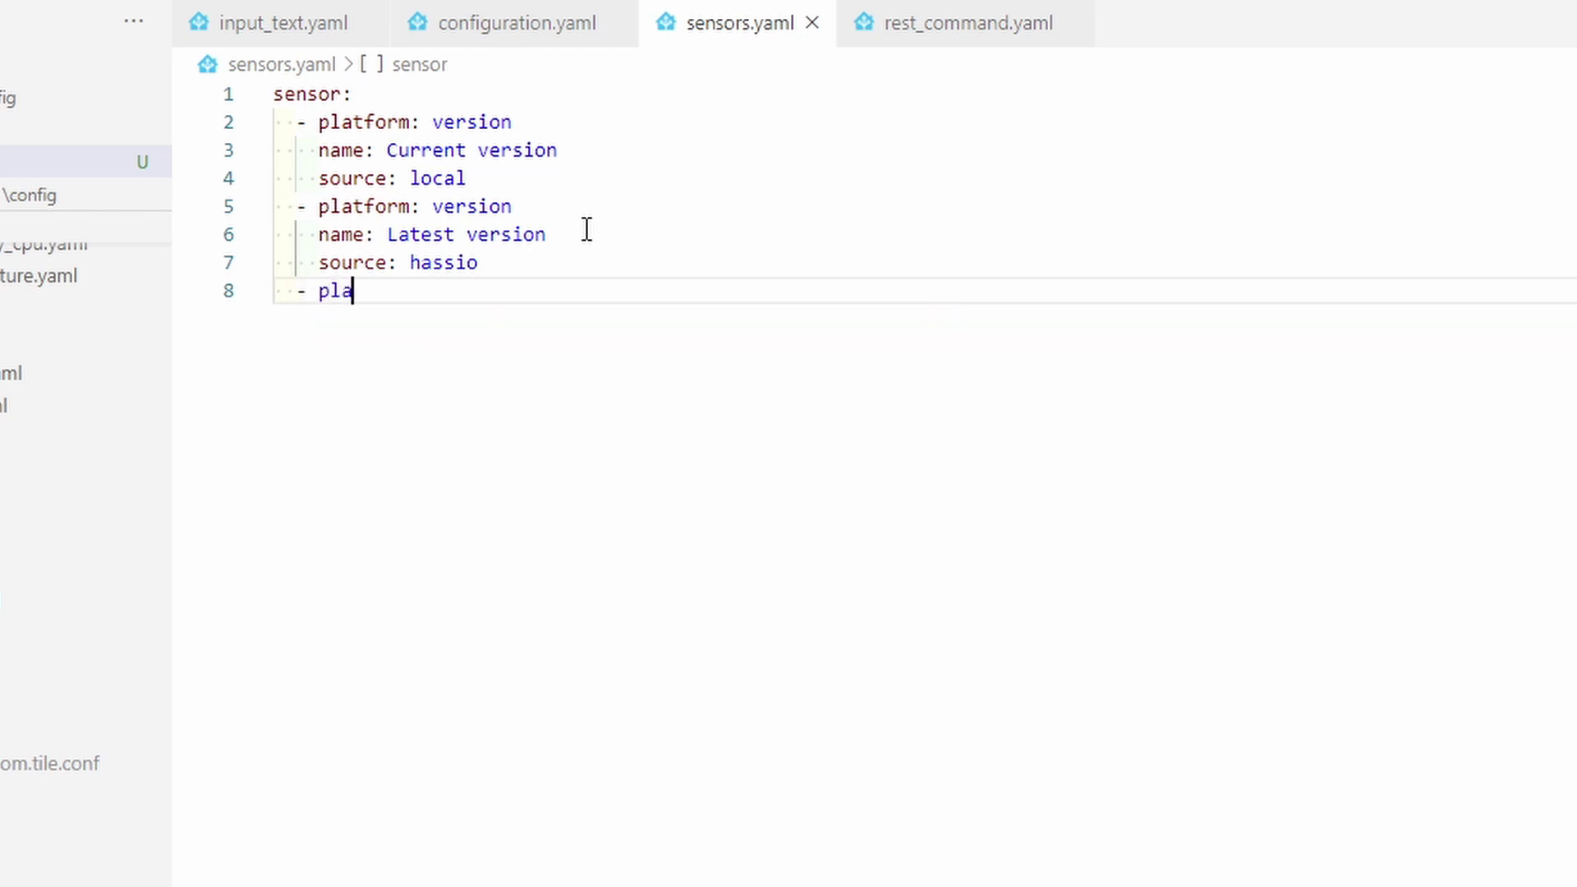
type("tform: version")
key("Return")
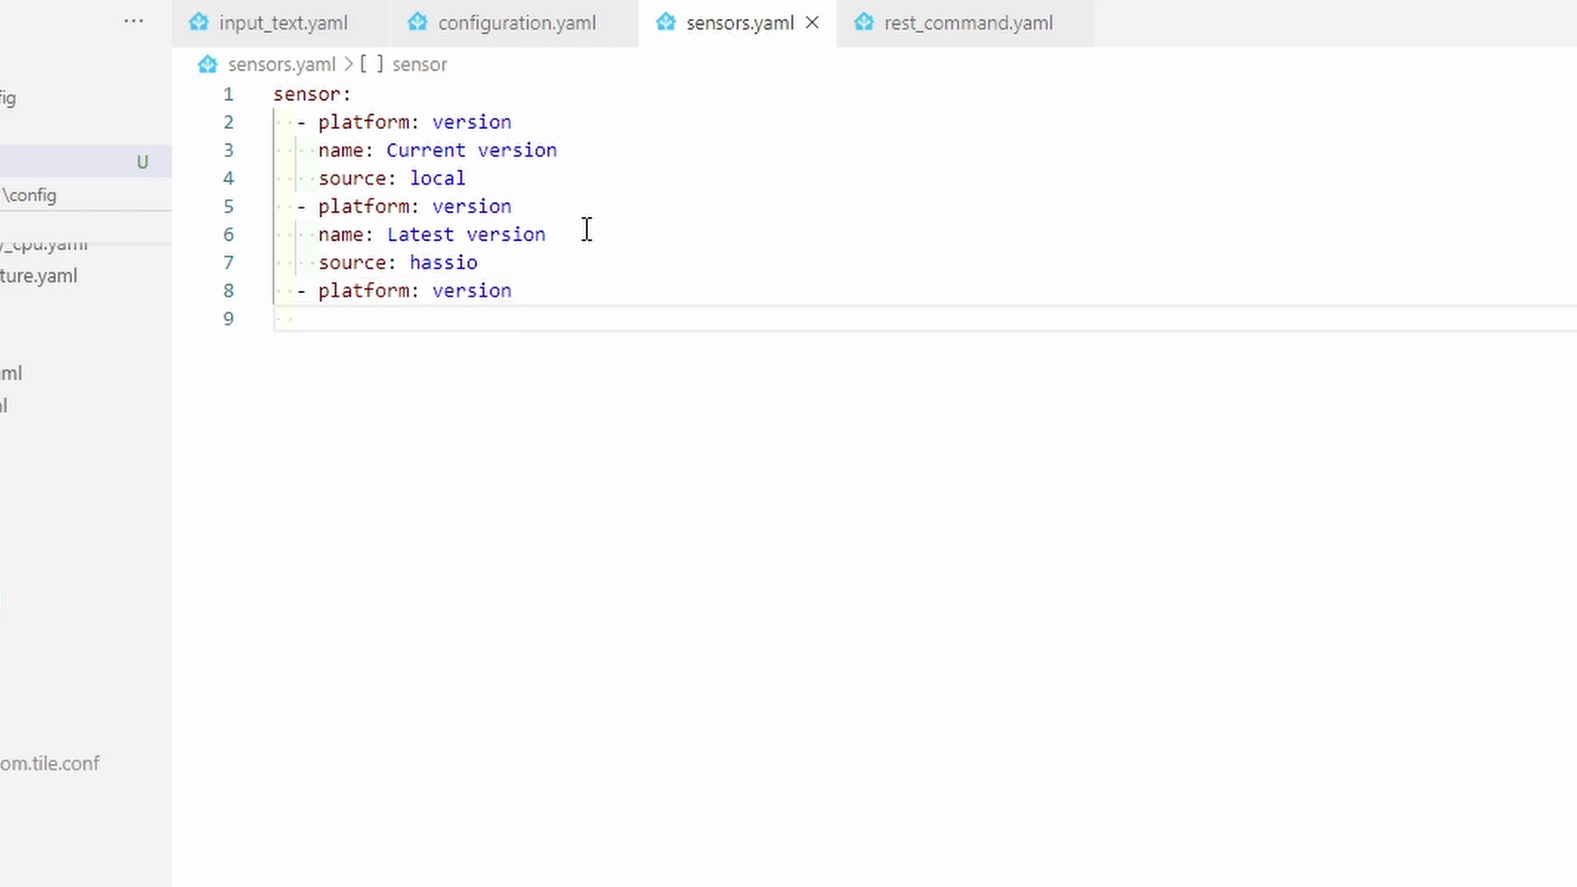
Give the third version sensor entry name: Beta version and source: hassio
type("name: ")
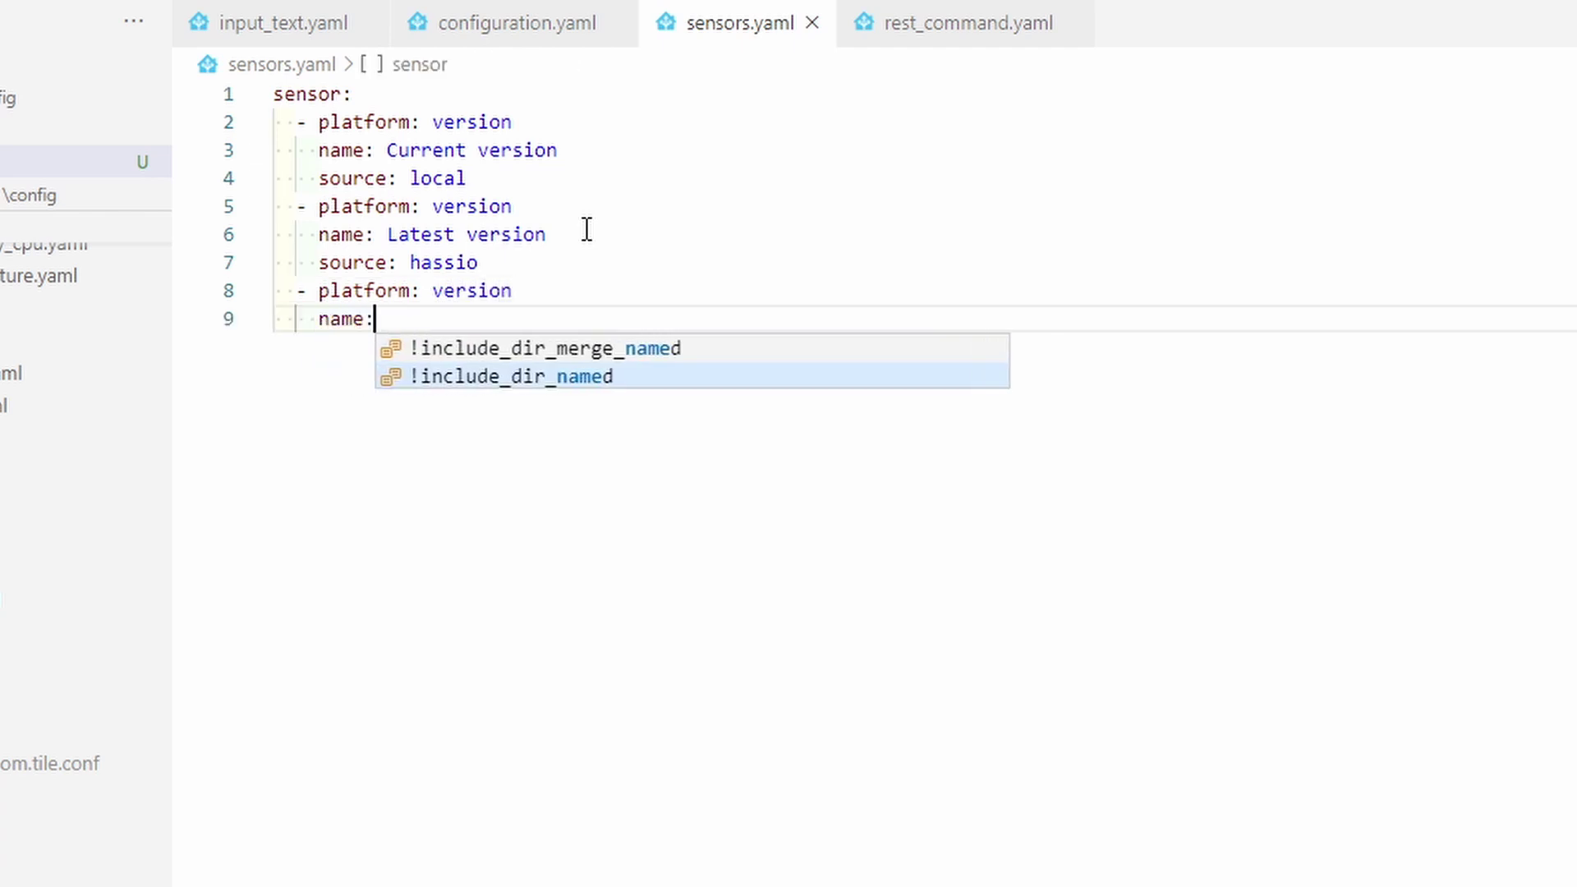
type("Beta")
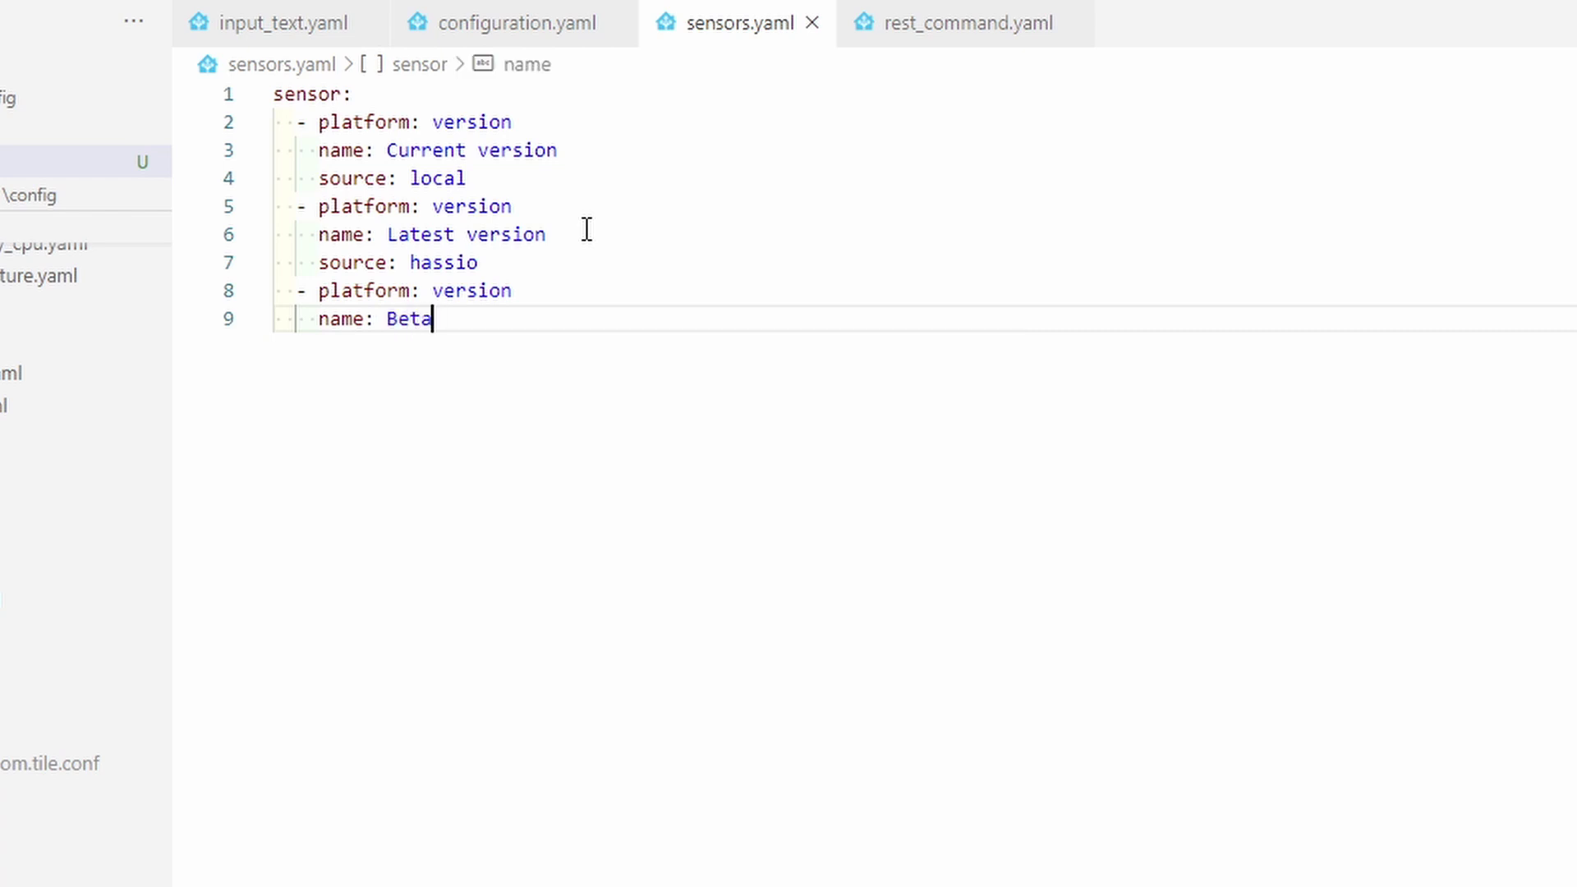
type(" version")
key("Return")
type("s")
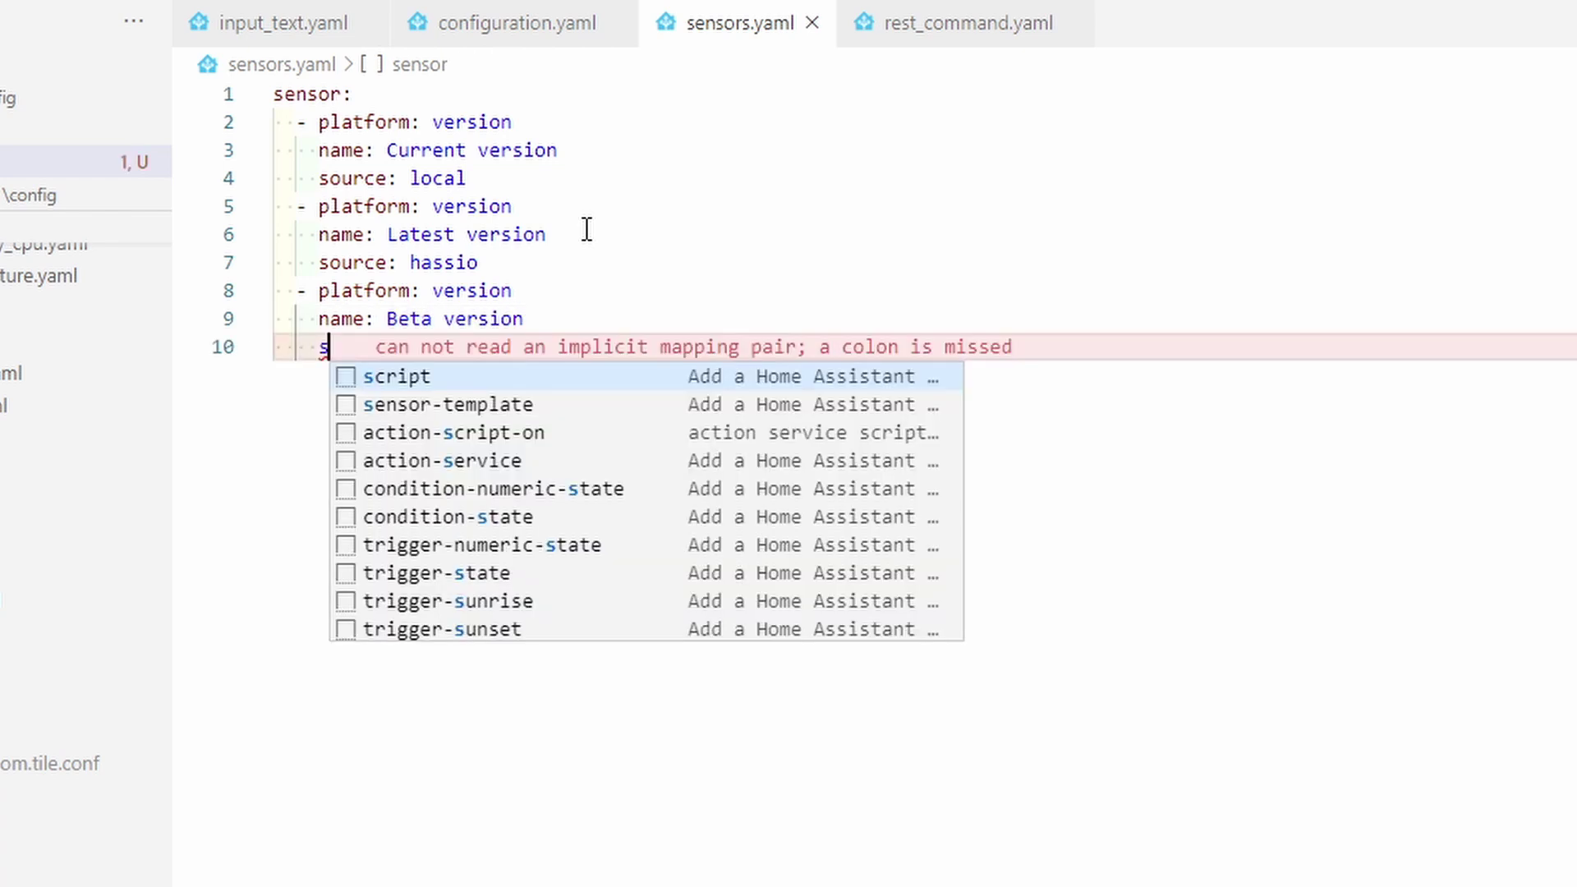
type("ource: hassio")
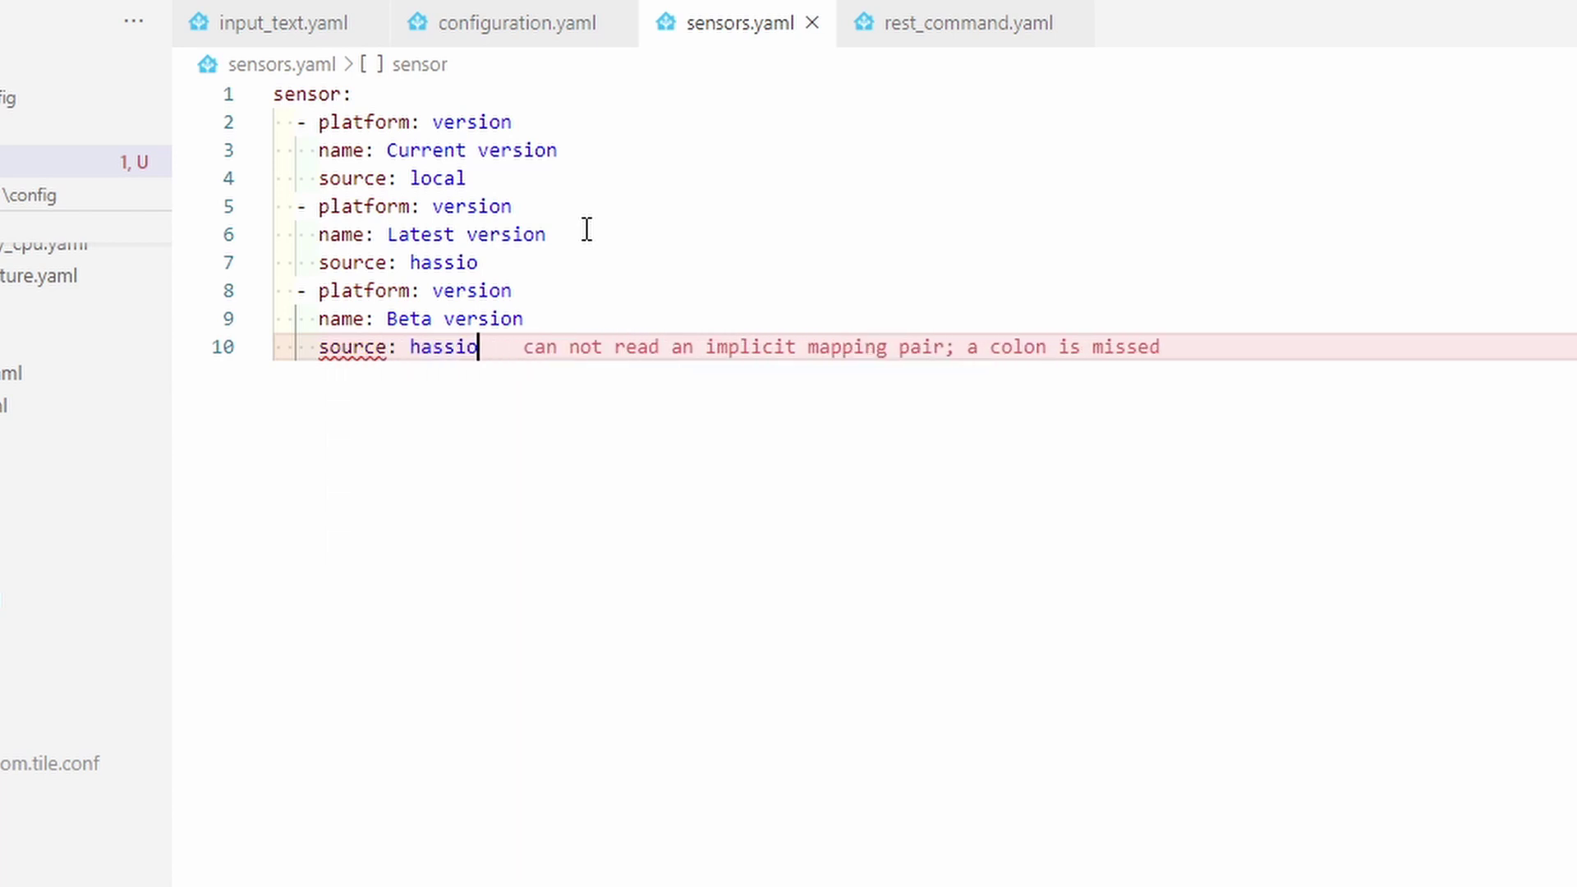
key("Return")
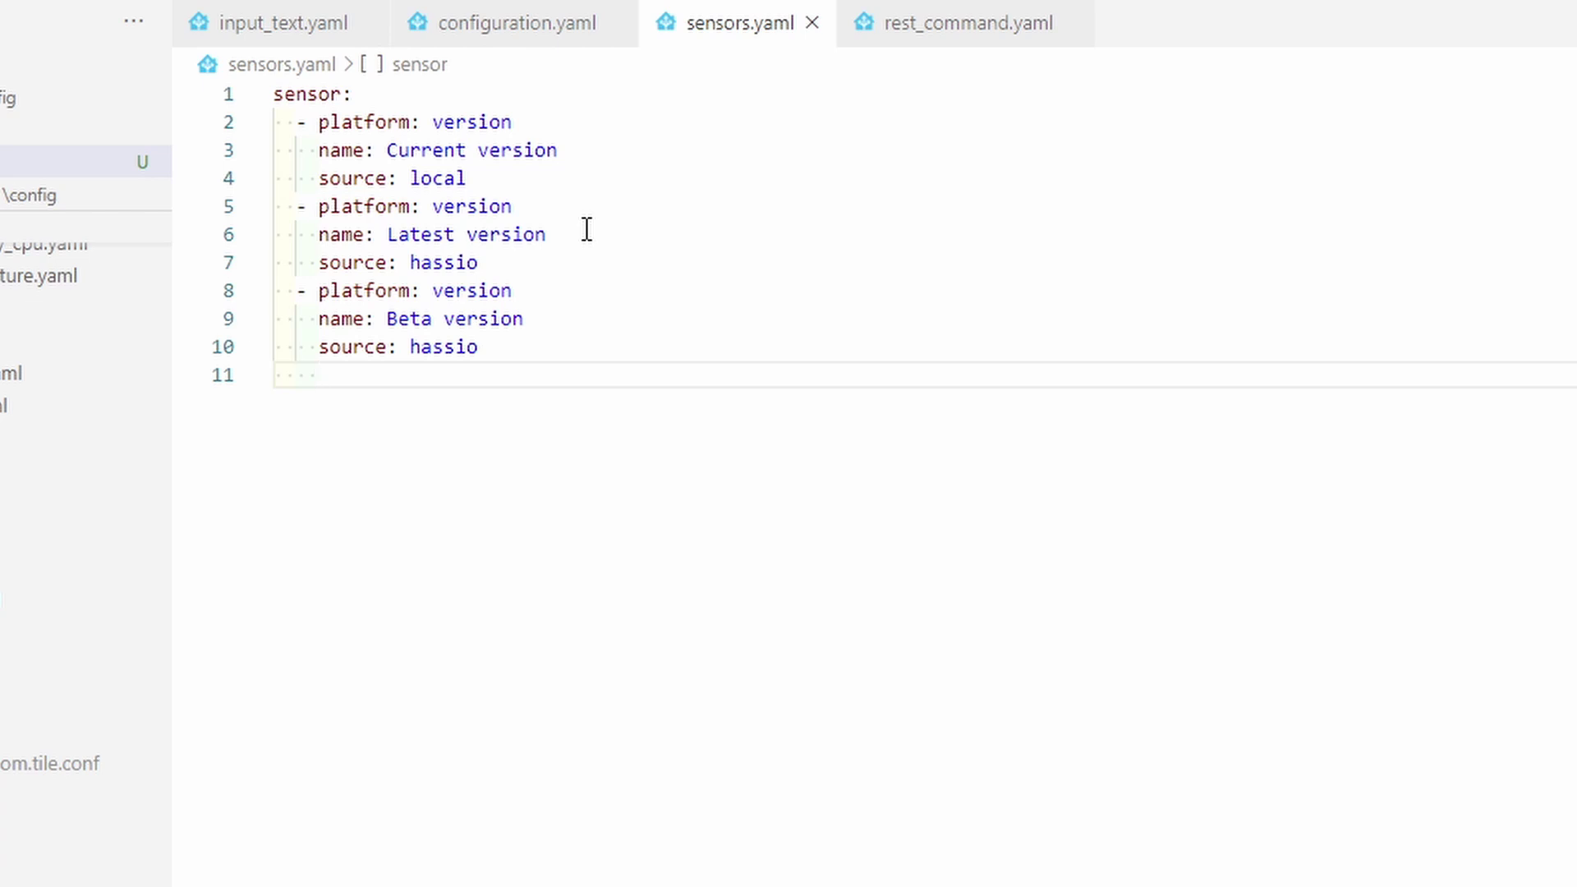
Add the option beta: true to the Beta version sensor entry and start a new line below it
type("beta:")
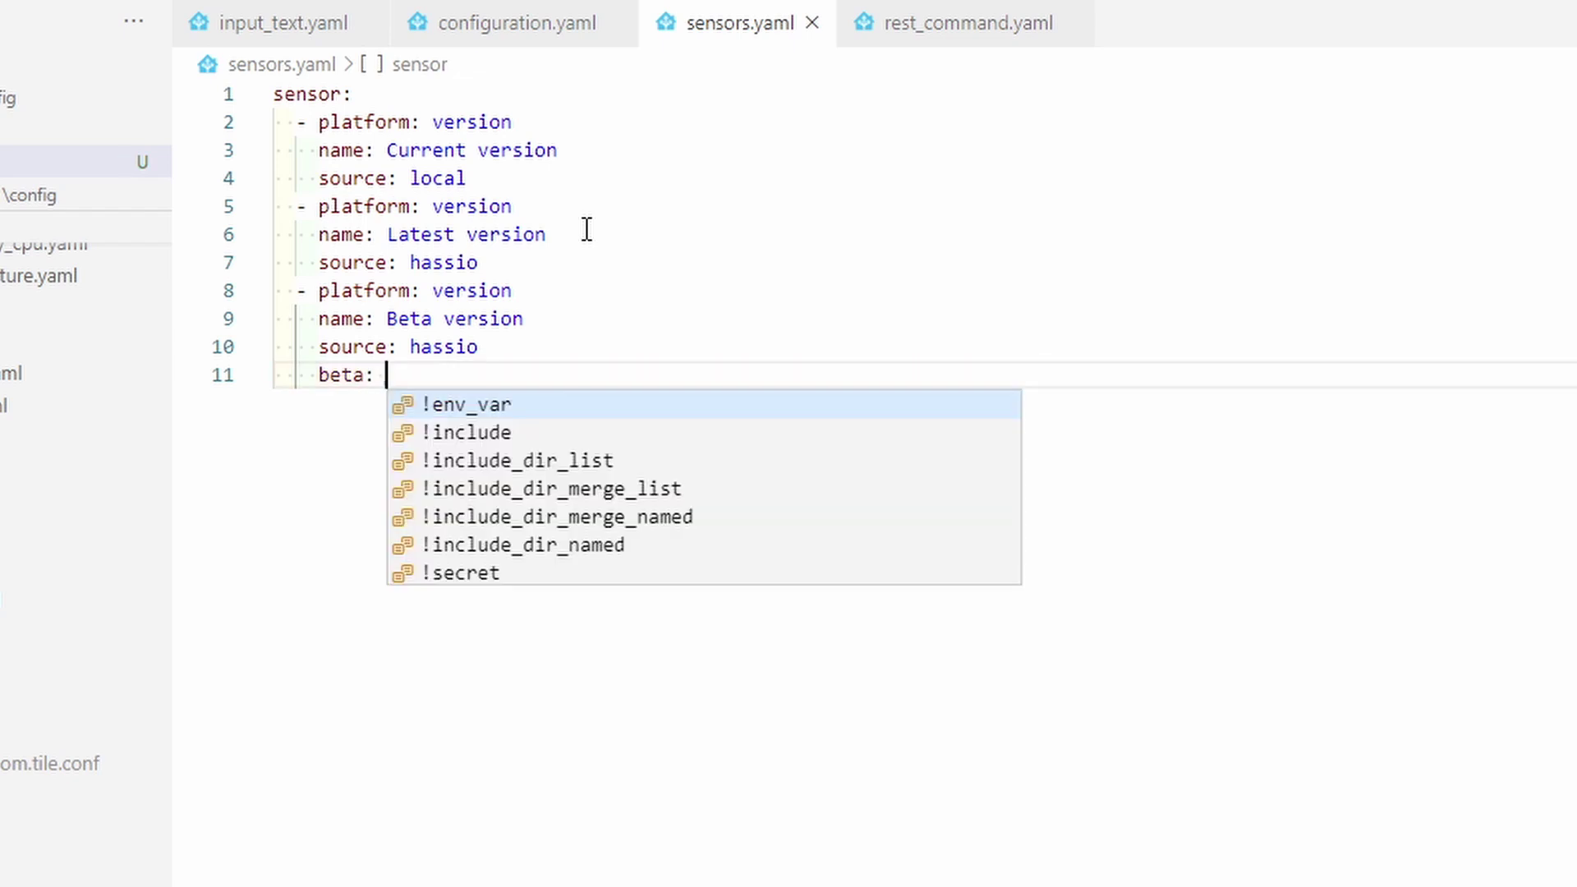
type(" true")
key("Escape")
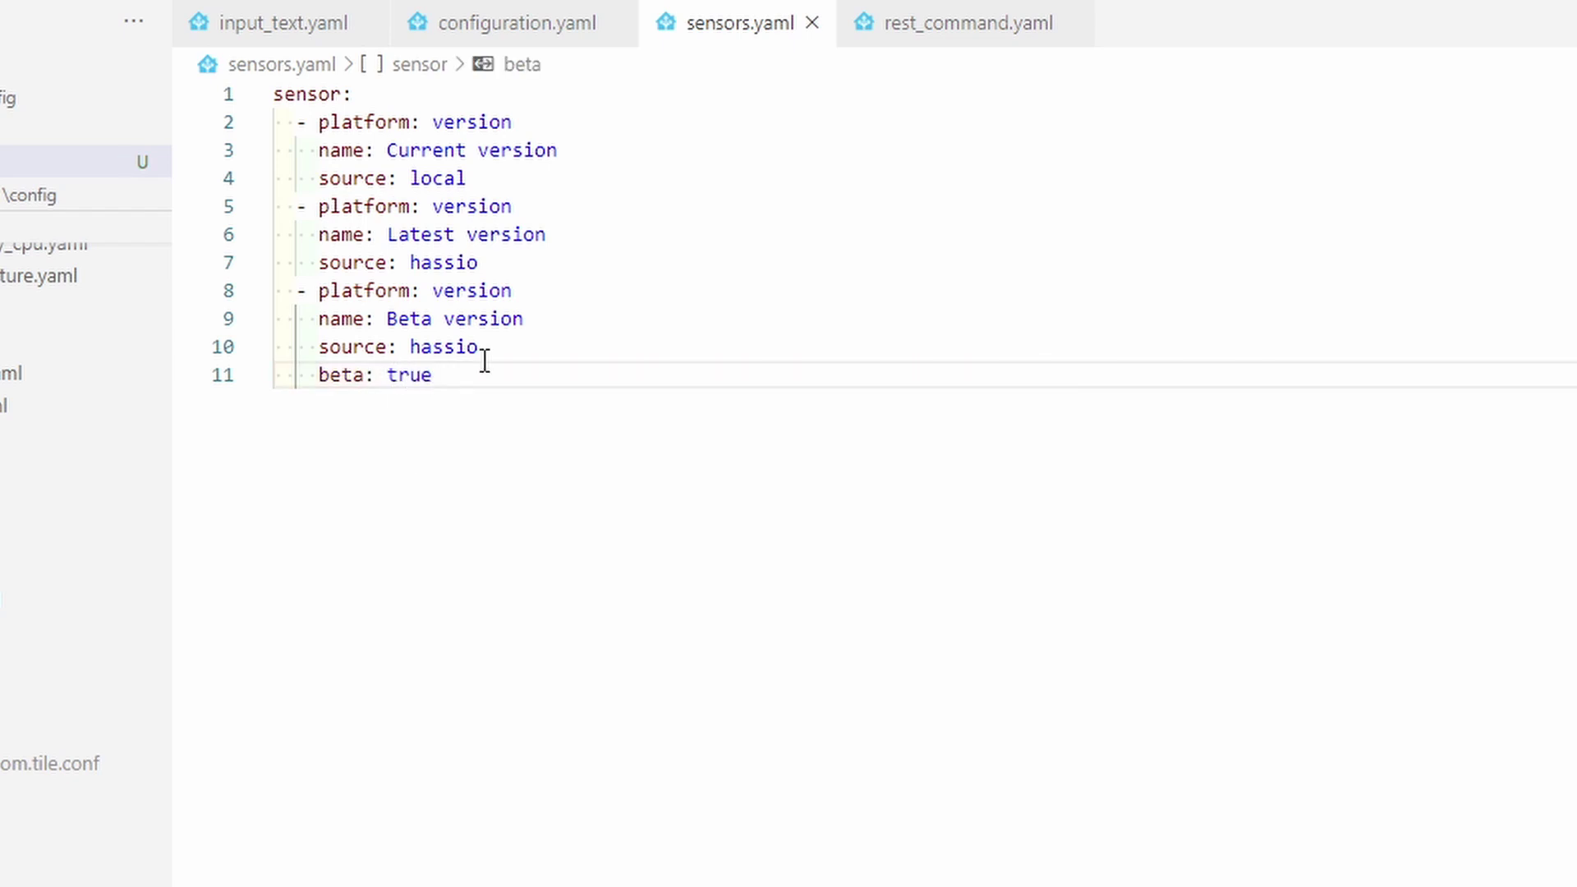
key("Return")
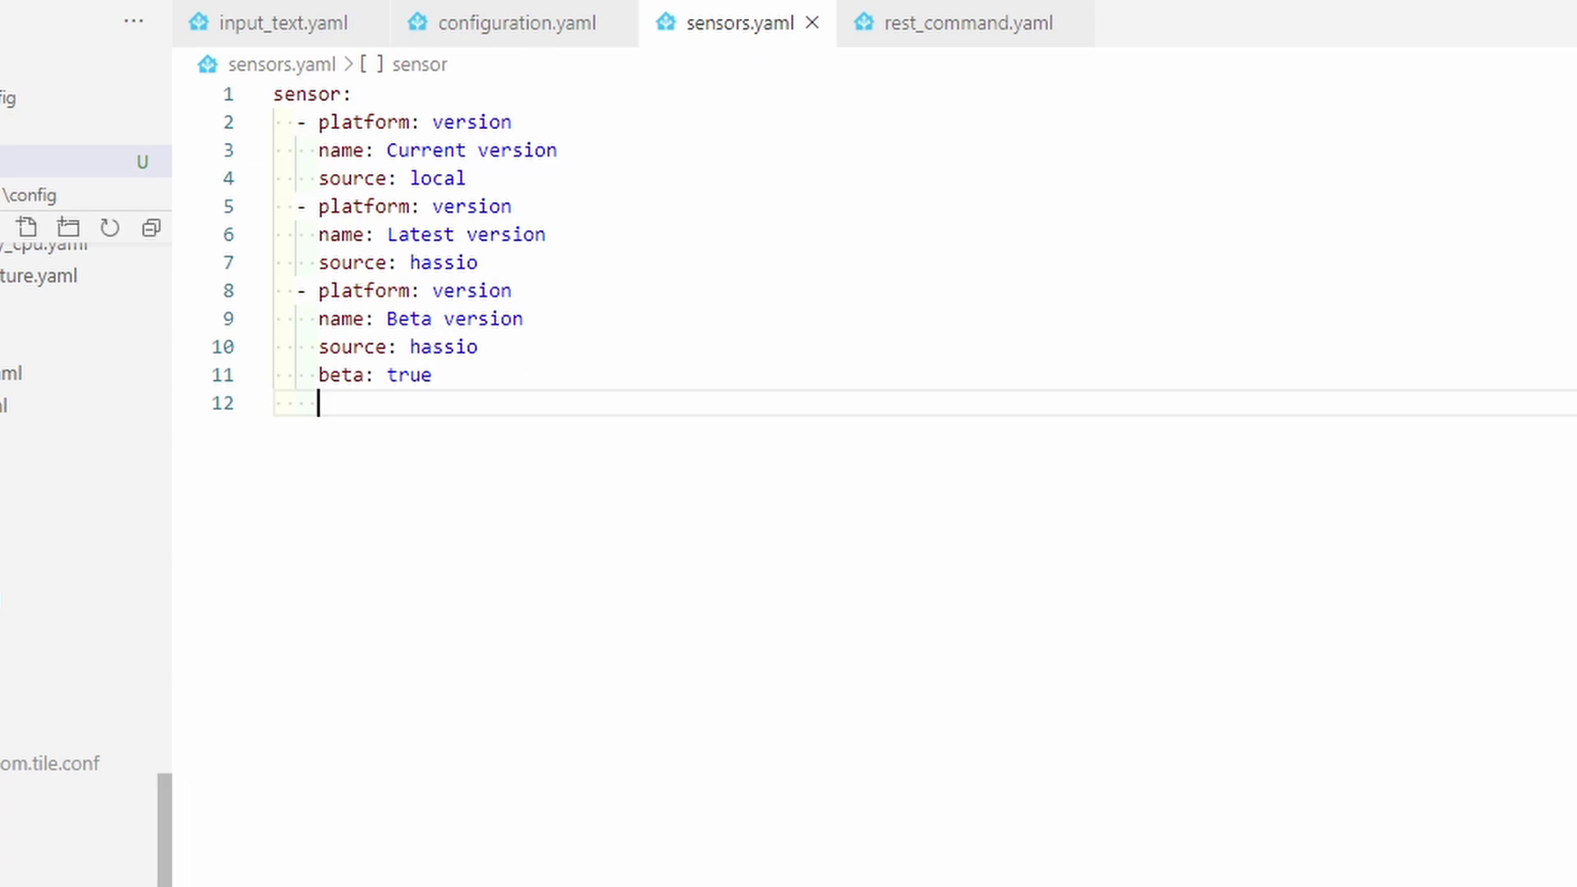
Rename the root-level sensors.yaml file to sensors.yaml.disable
scroll(50, 506, "up", 3)
scroll(49, 501, "up", 2)
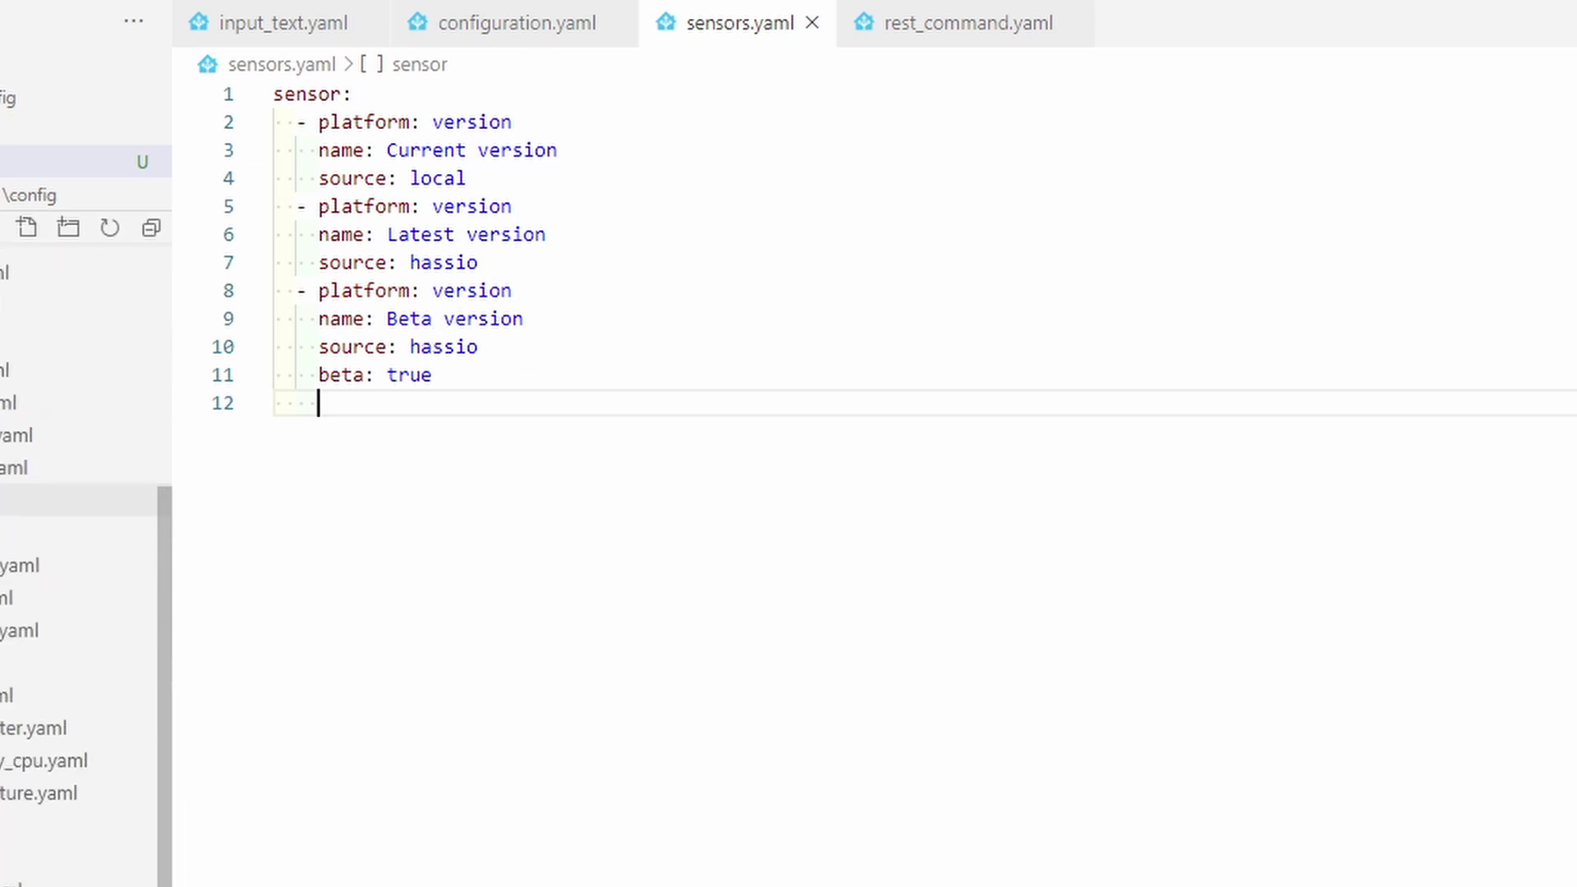
scroll(49, 501, "down", 2)
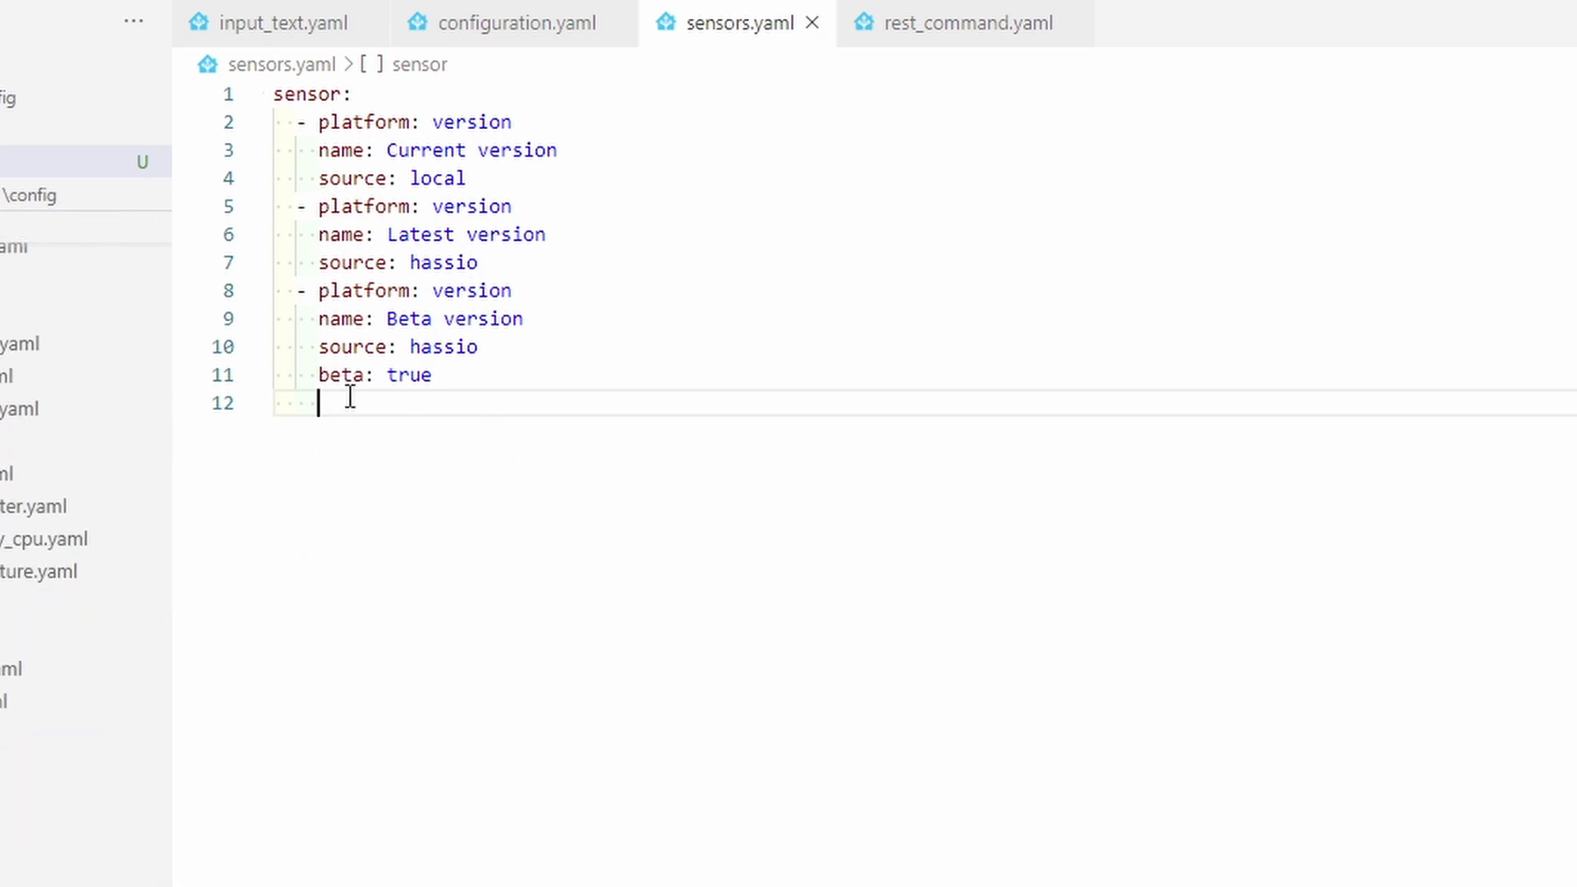
scroll(66, 492, "down", 2)
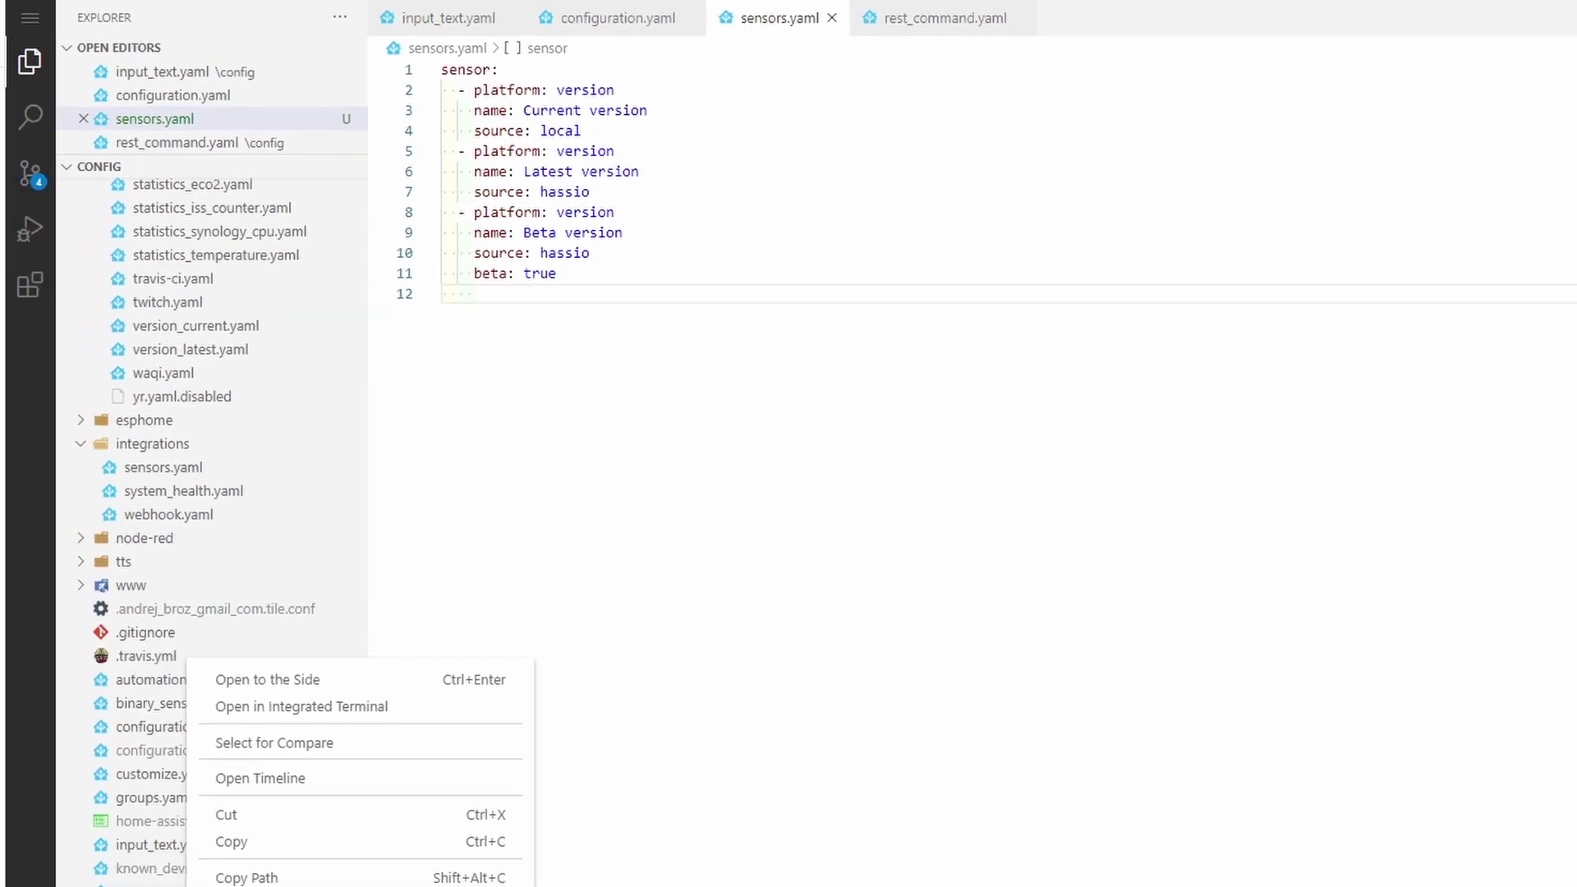
left_click(148, 886)
key("End")
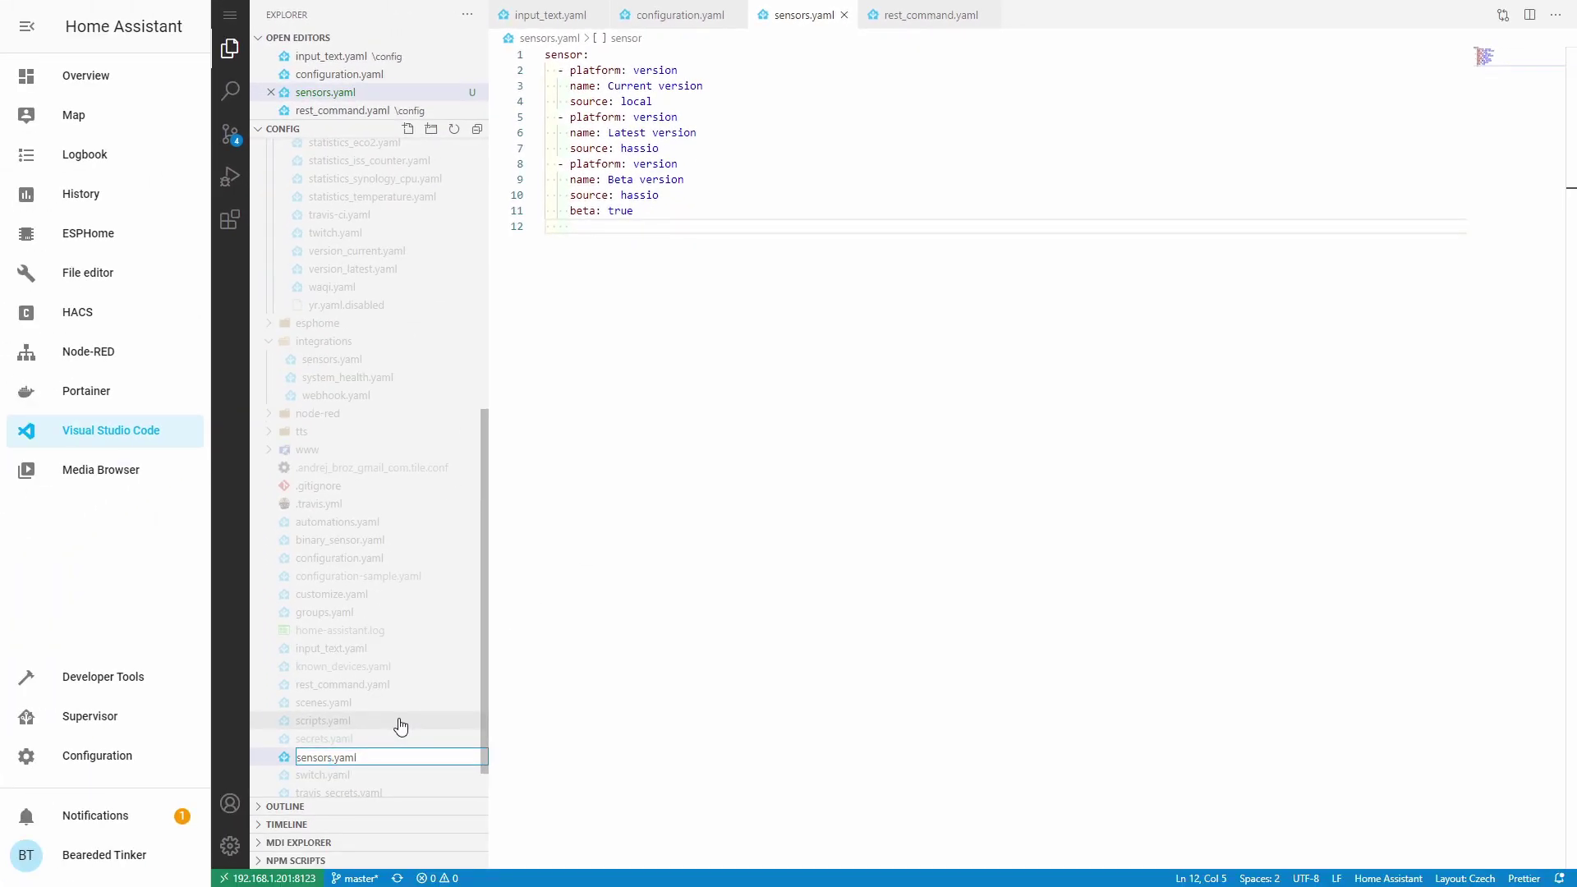
type(".disable")
key("Return")
View version_current.yaml and version_latest.yaml in the entities/sensors folder
scroll(359, 411, "up", 10)
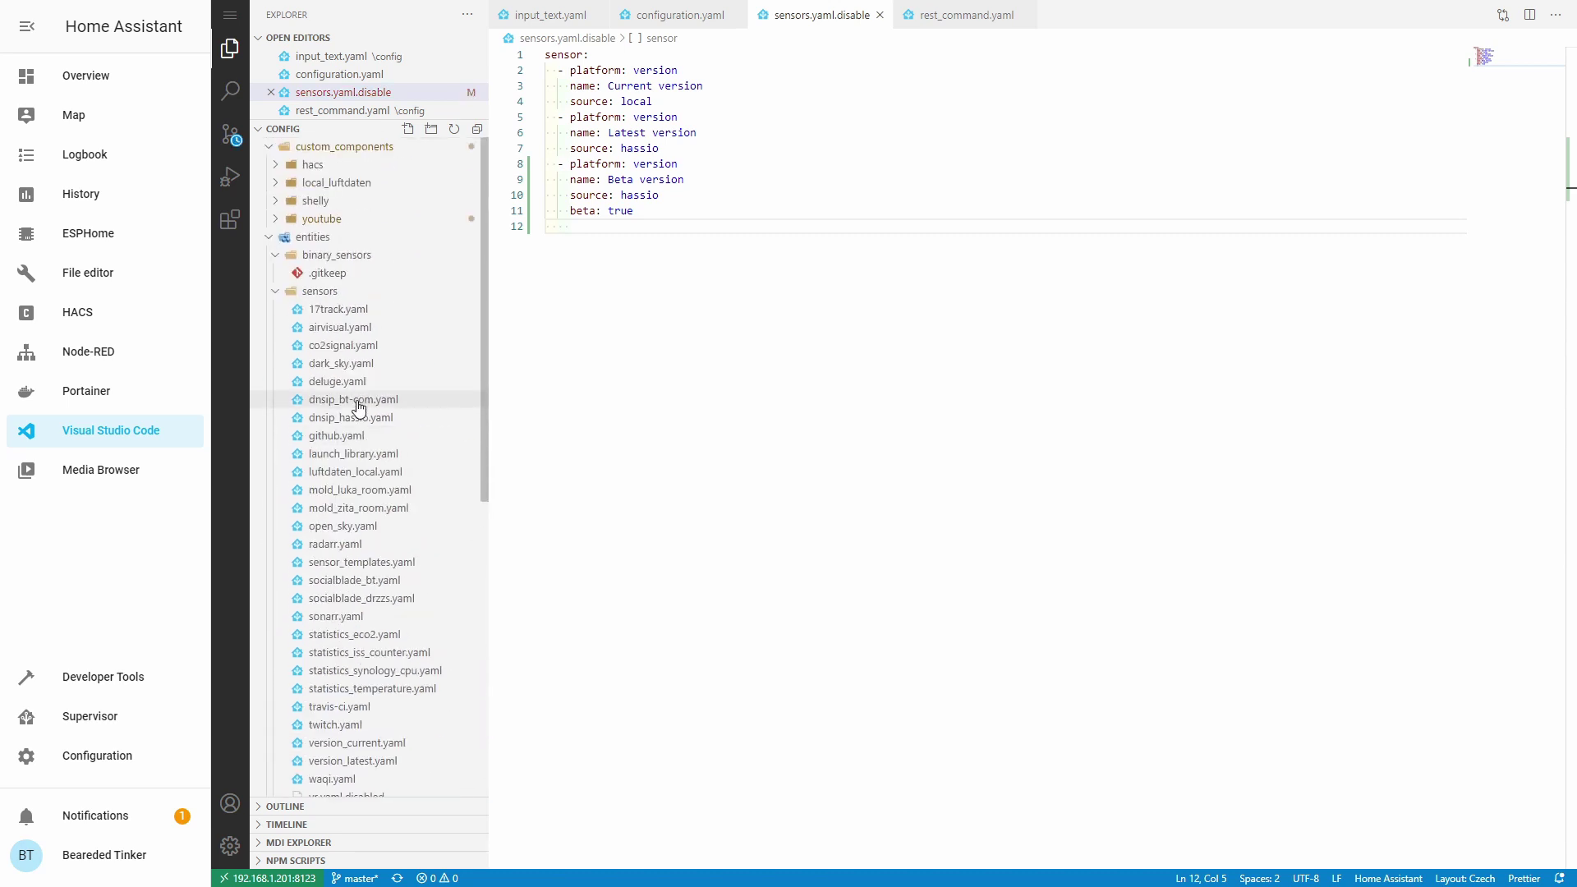
scroll(383, 599, "down", 1)
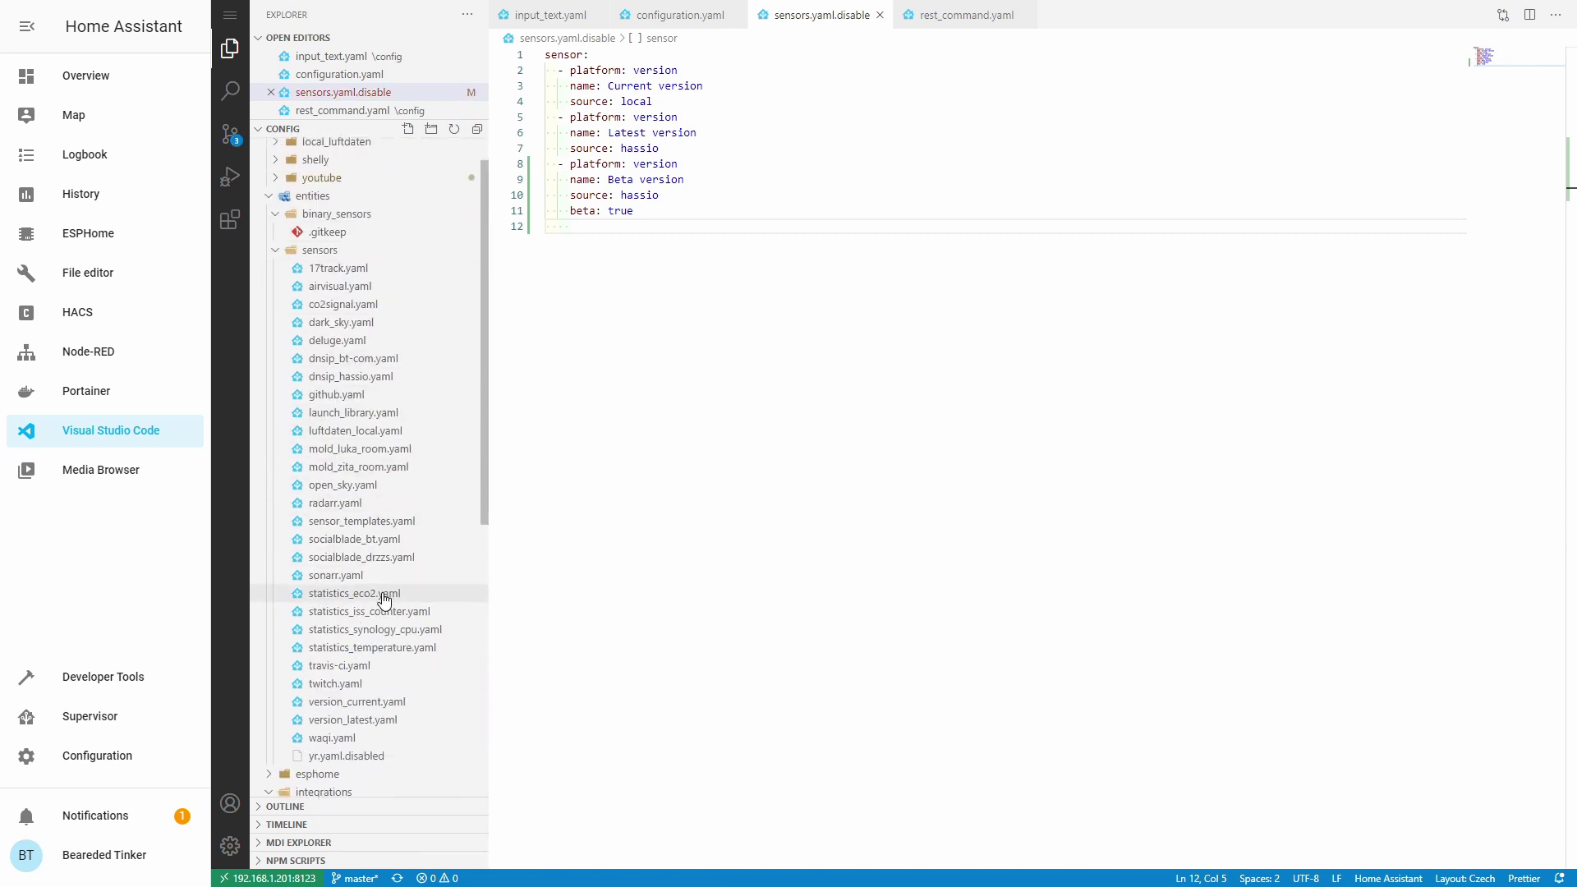
left_click(384, 704)
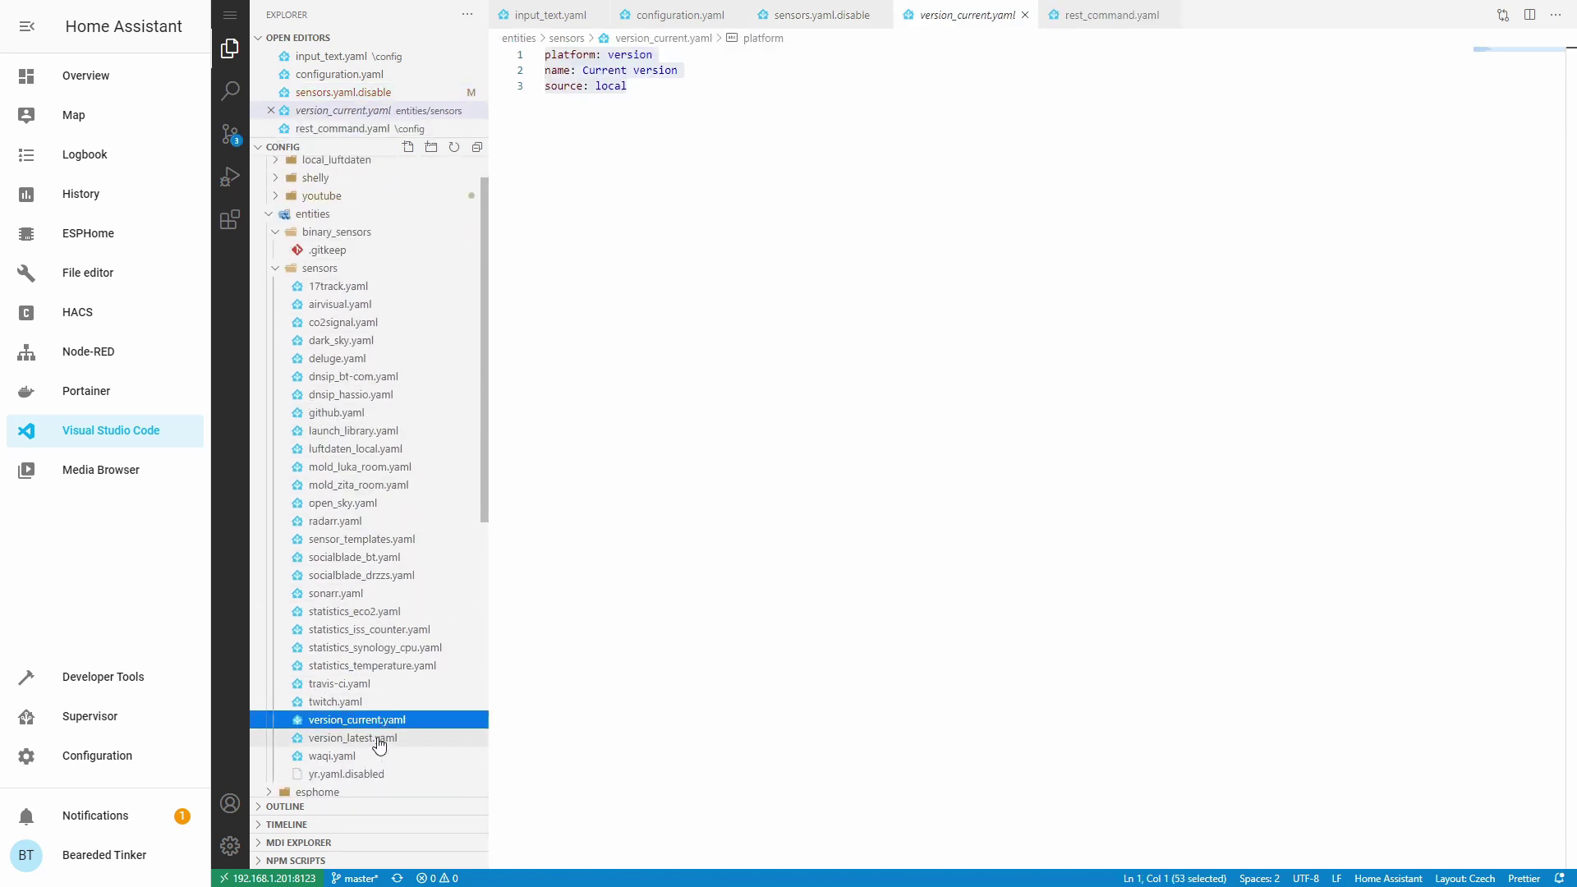
left_click(377, 740)
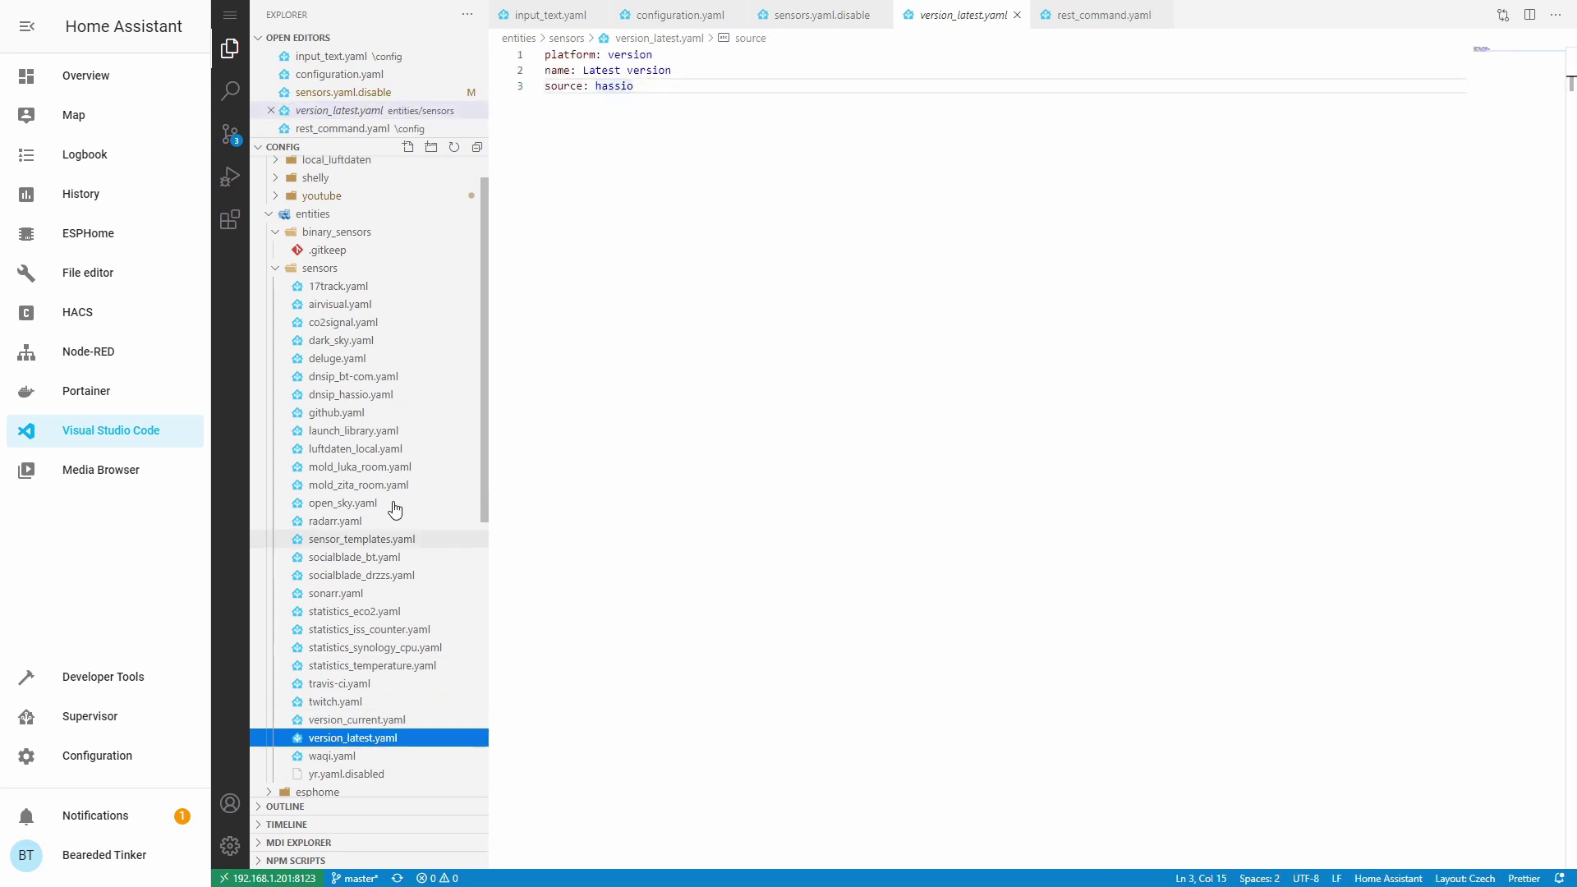
Create a new file named version_beta.yaml in the entities/sensors folder
right_click(358, 271)
left_click(403, 289)
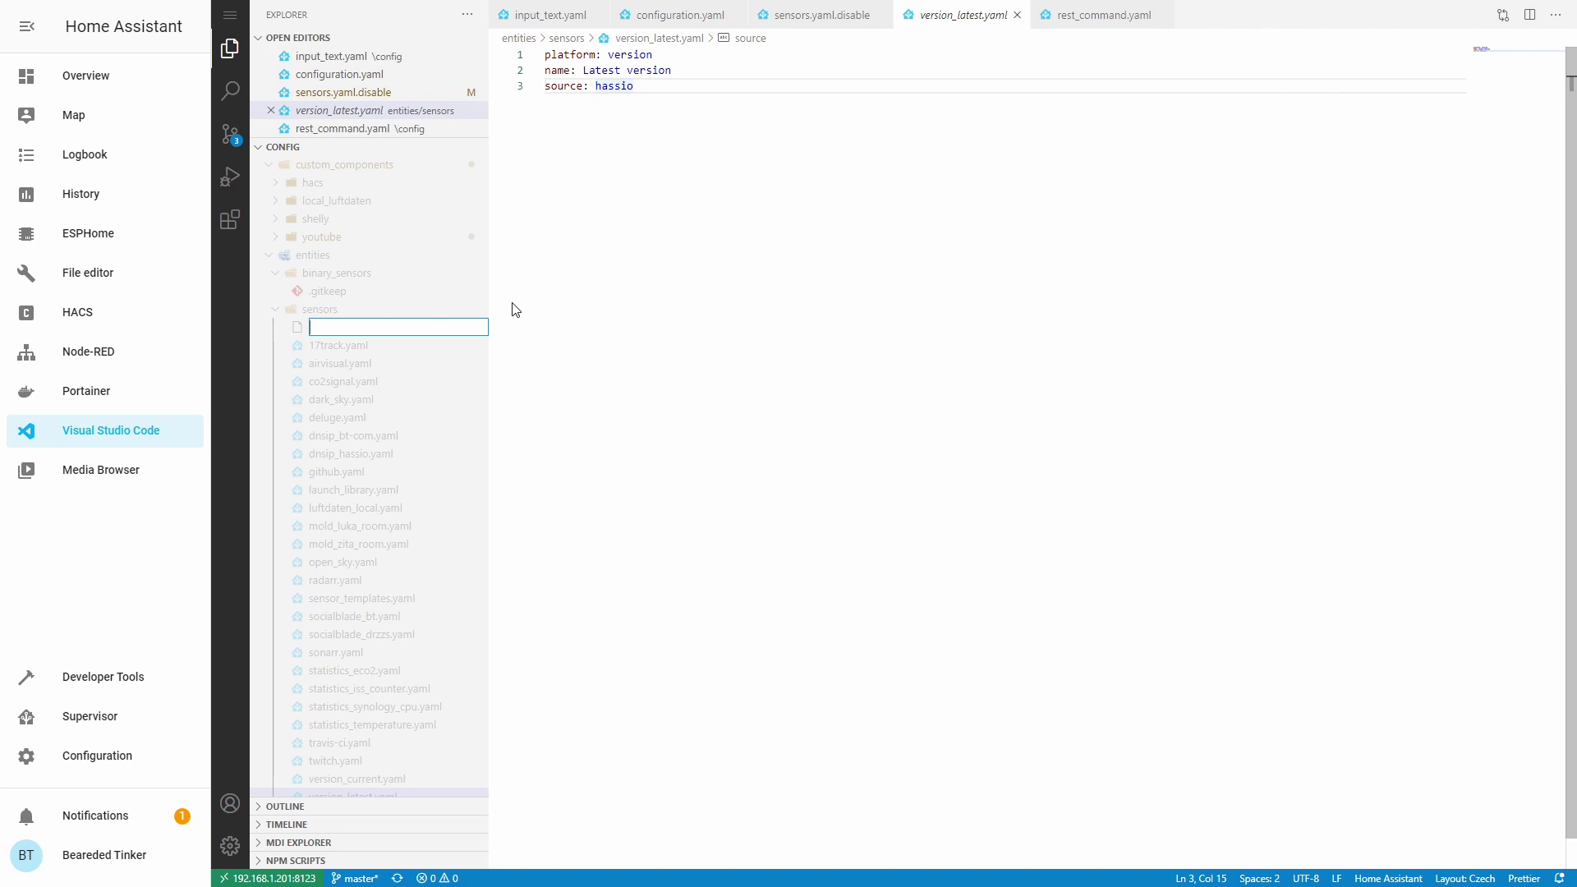
type("version_beta.yaml")
key("Return")
Enter platform: version and name: Beta version as the first two lines of version_beta.yaml
type("pl")
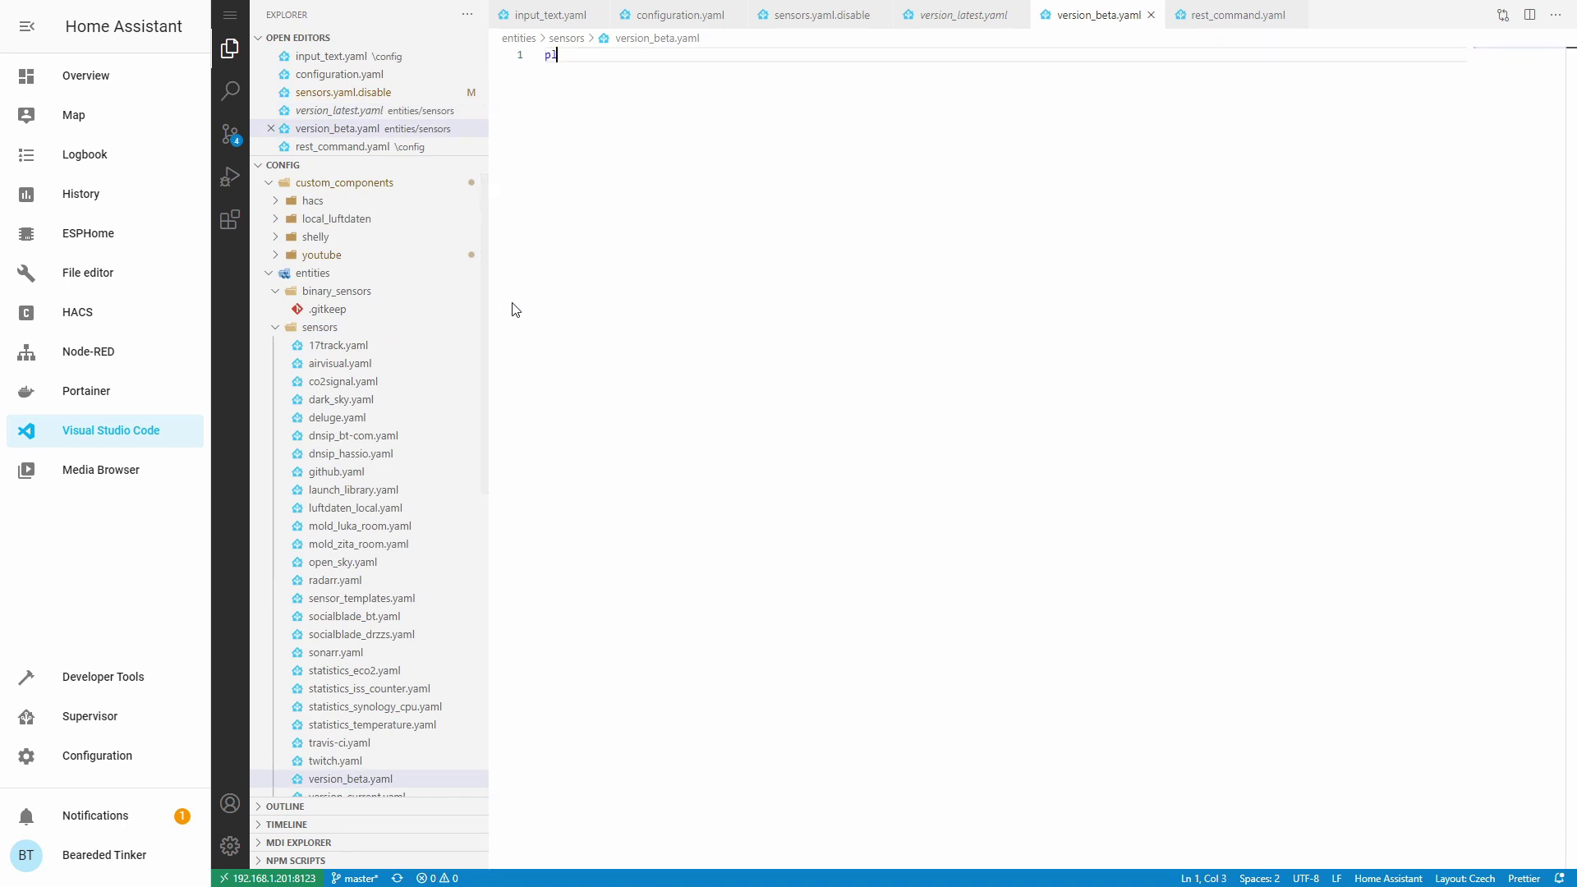
type("atform: ")
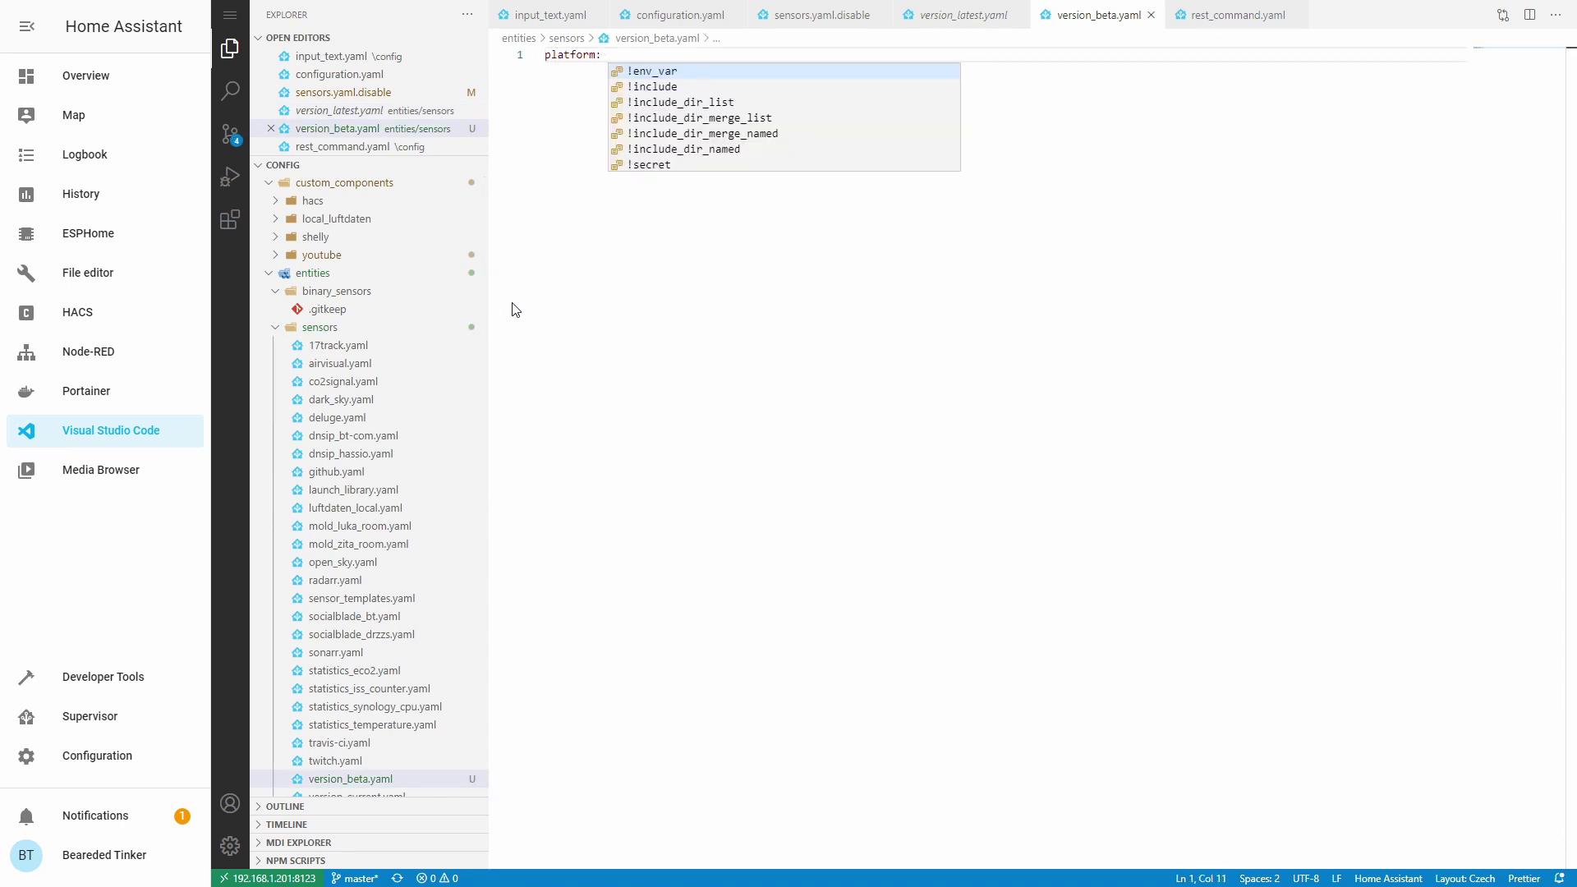
type("version")
key("Return")
type("name:")
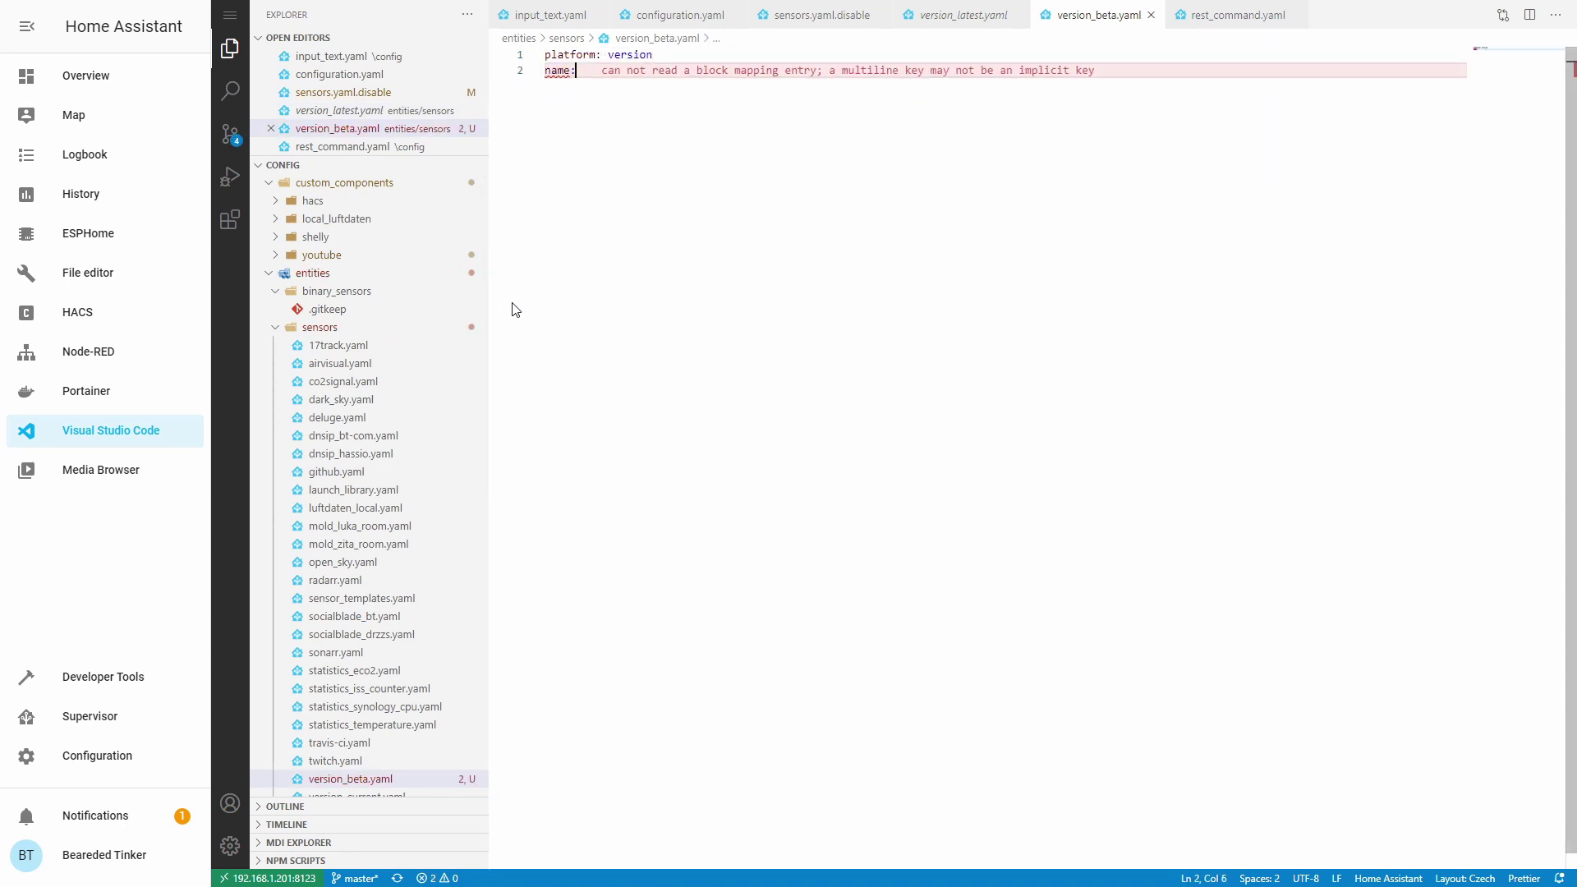
type(" Beta versio")
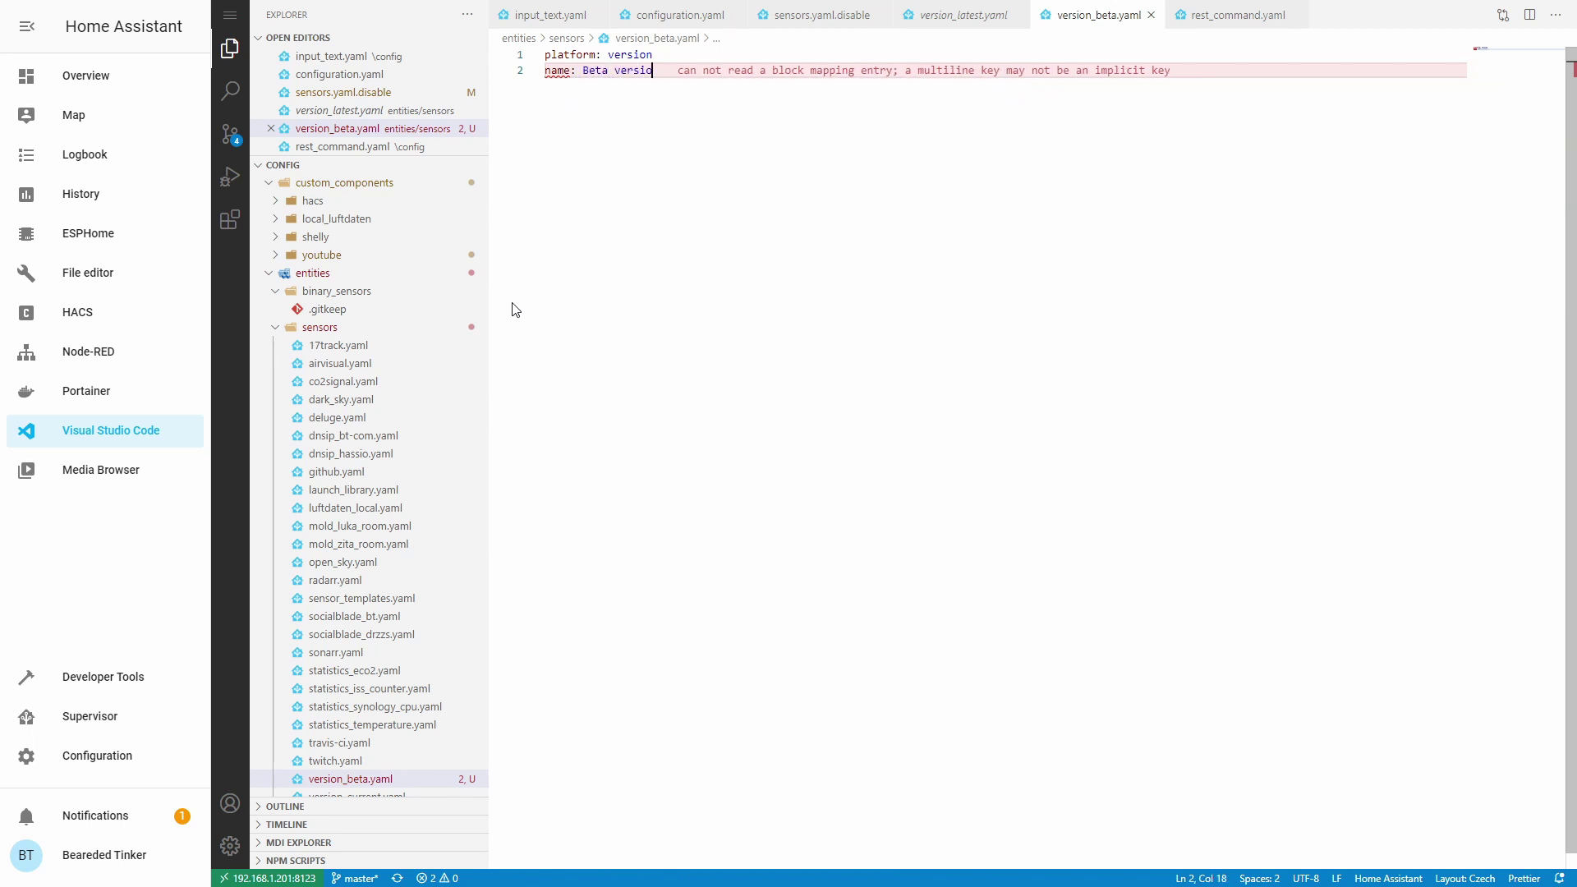
type("n")
key("Return")
Add source: hassio and beta: true below the name line in version_beta.yaml
type("source:")
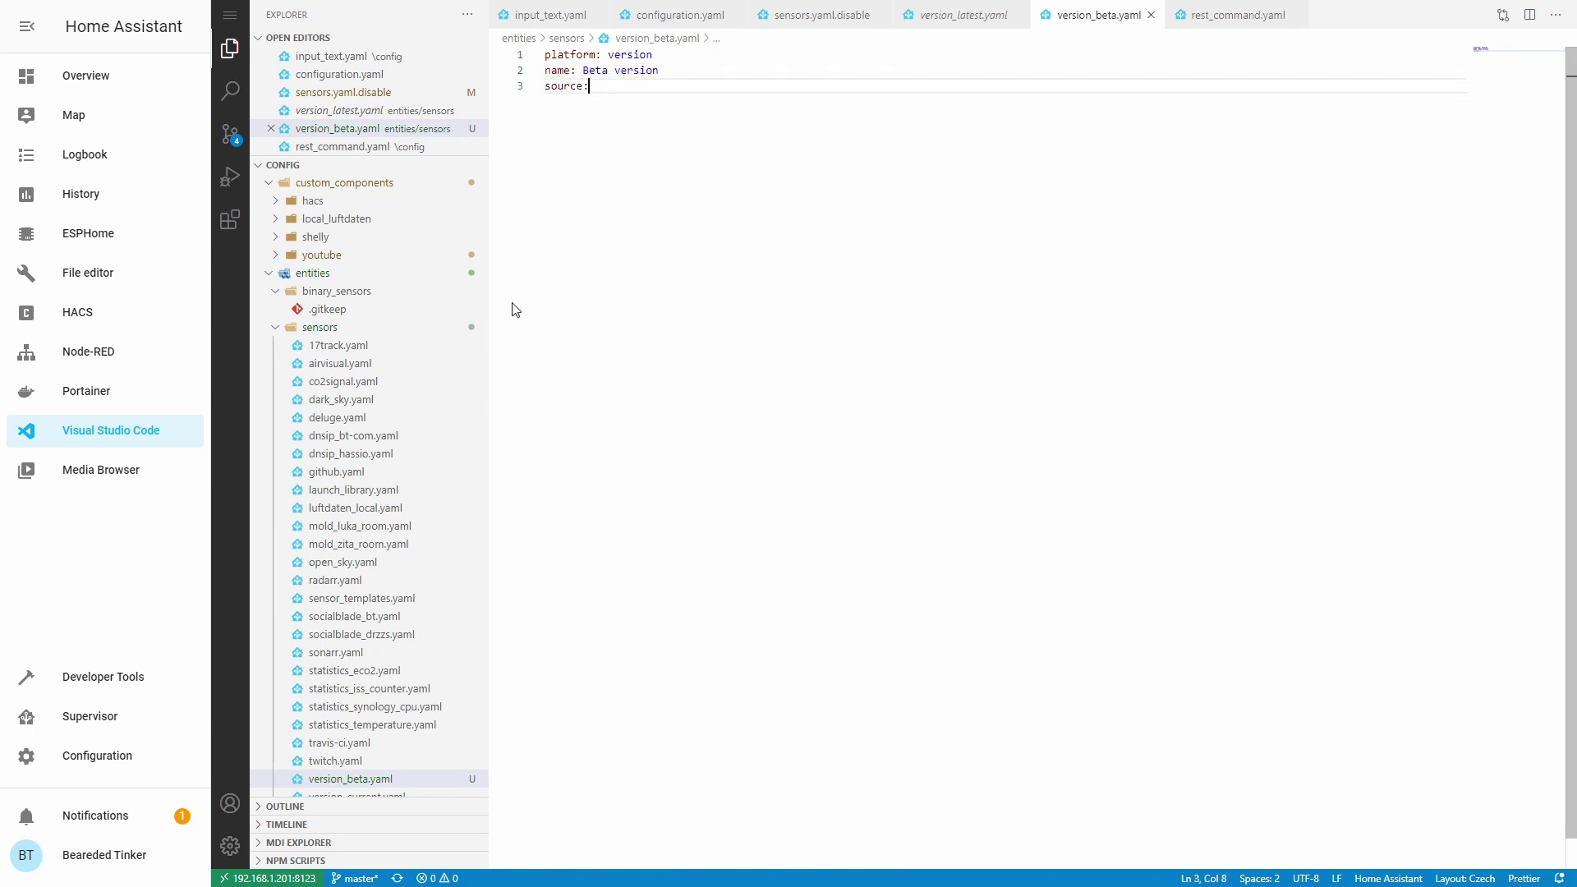
type(" hassio")
key("Return")
type("b")
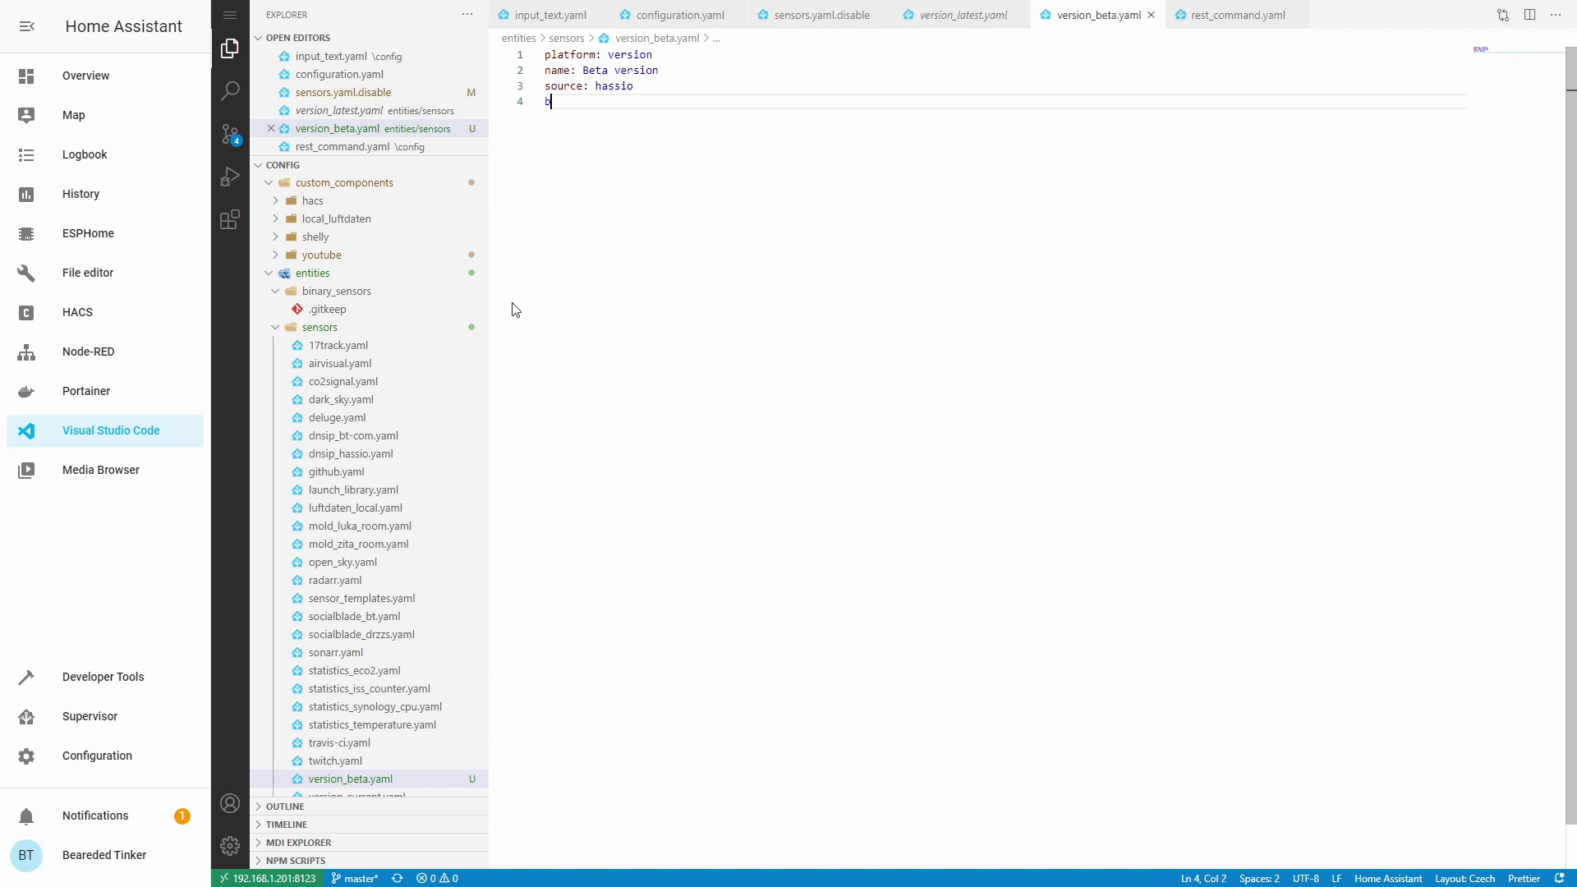
type("eta: true")
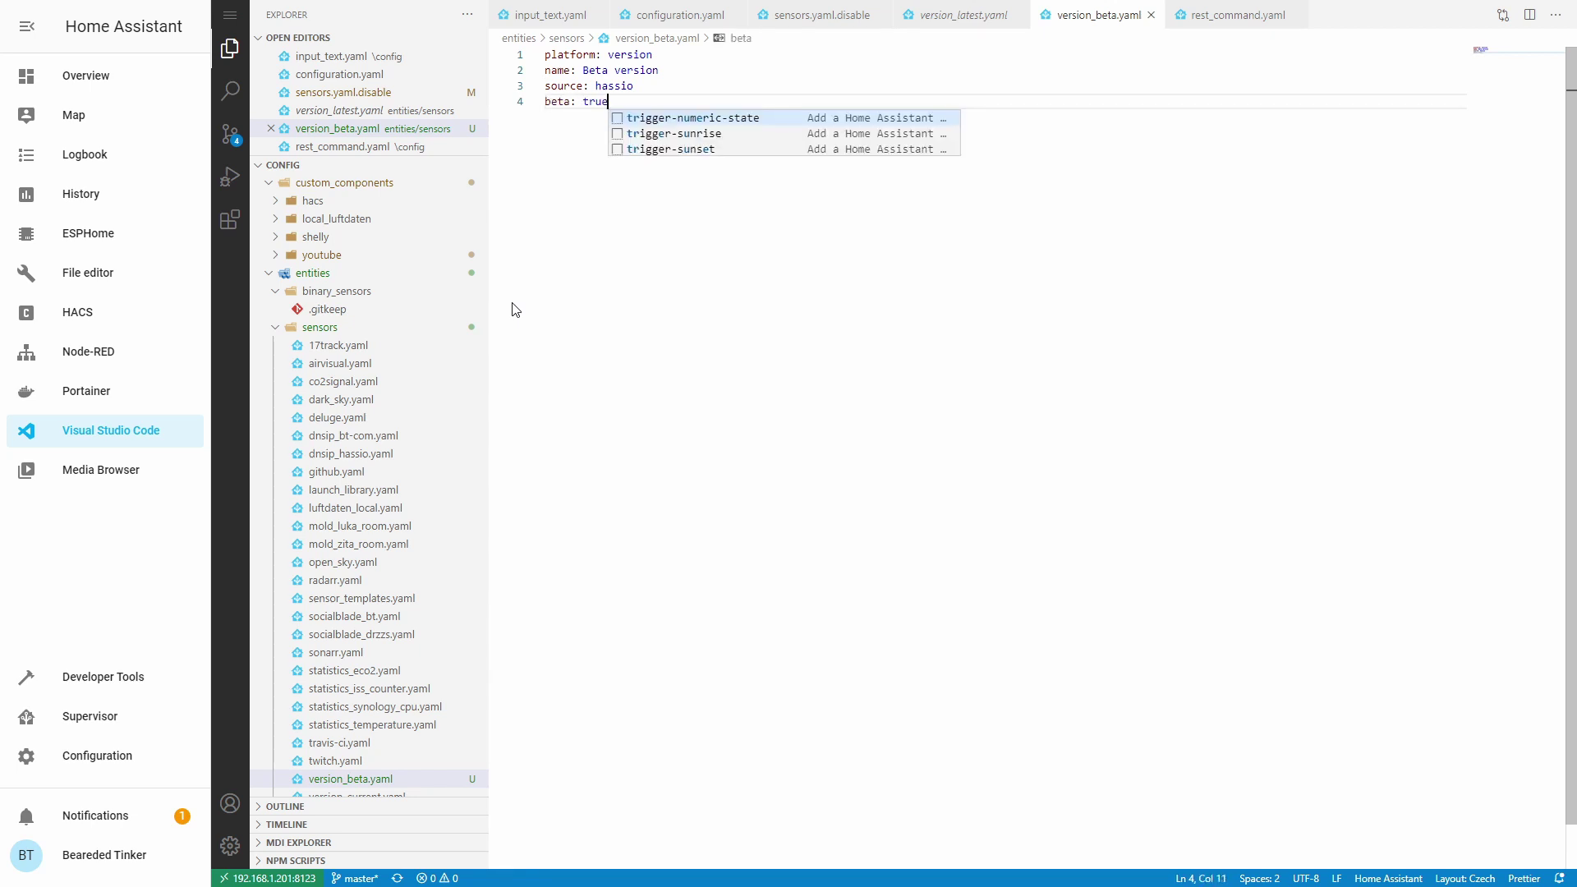
key("Escape")
left_click(123, 761)
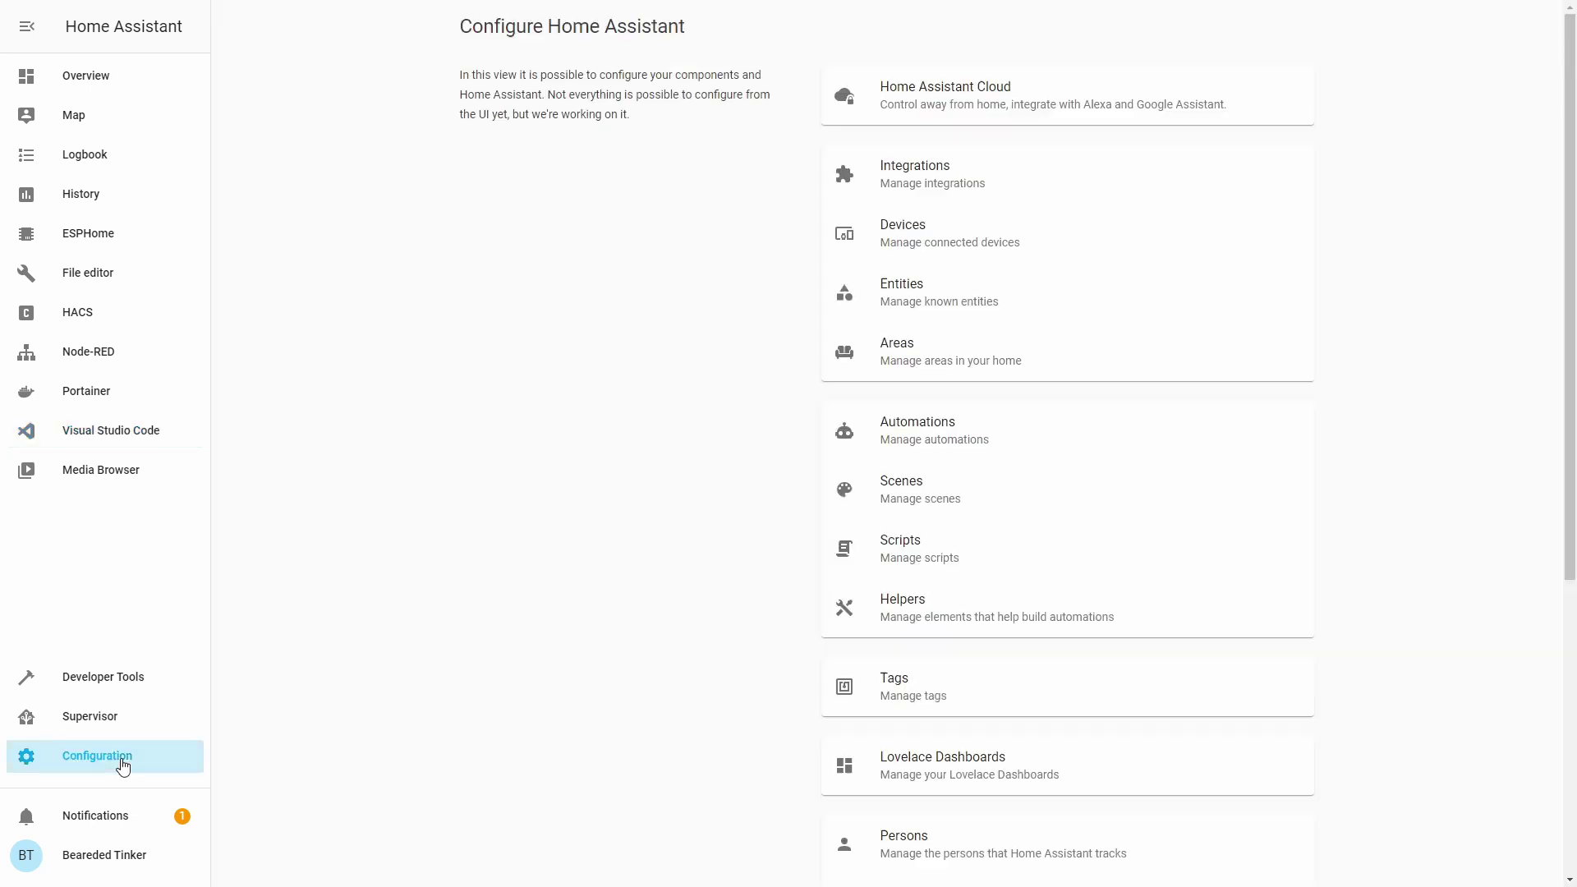
scroll(809, 503, "down", 5)
left_click(998, 657)
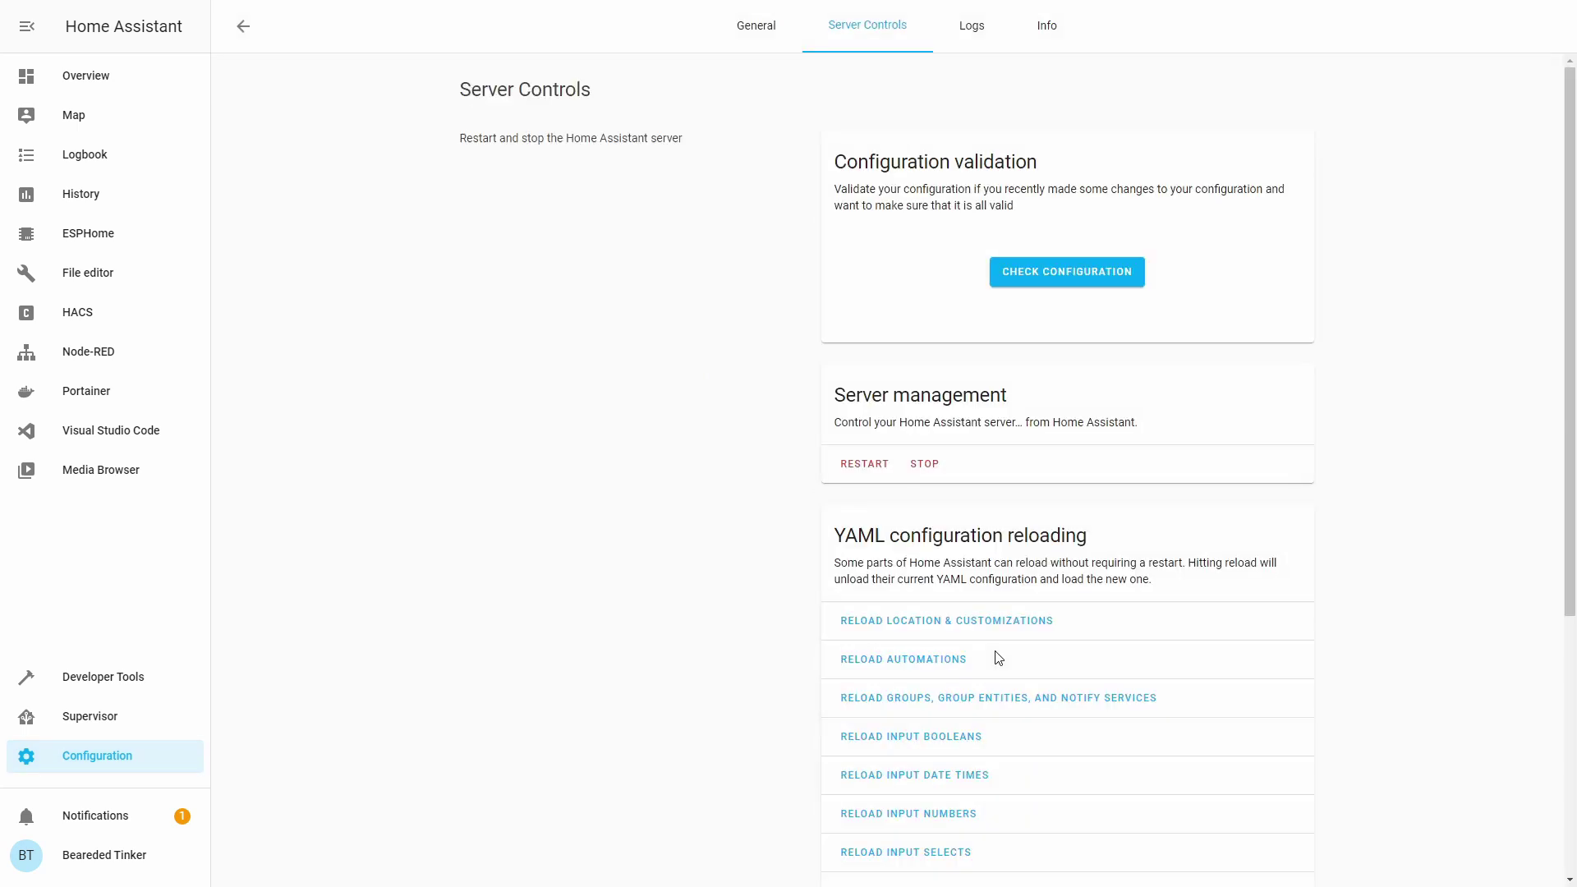
left_click(1115, 281)
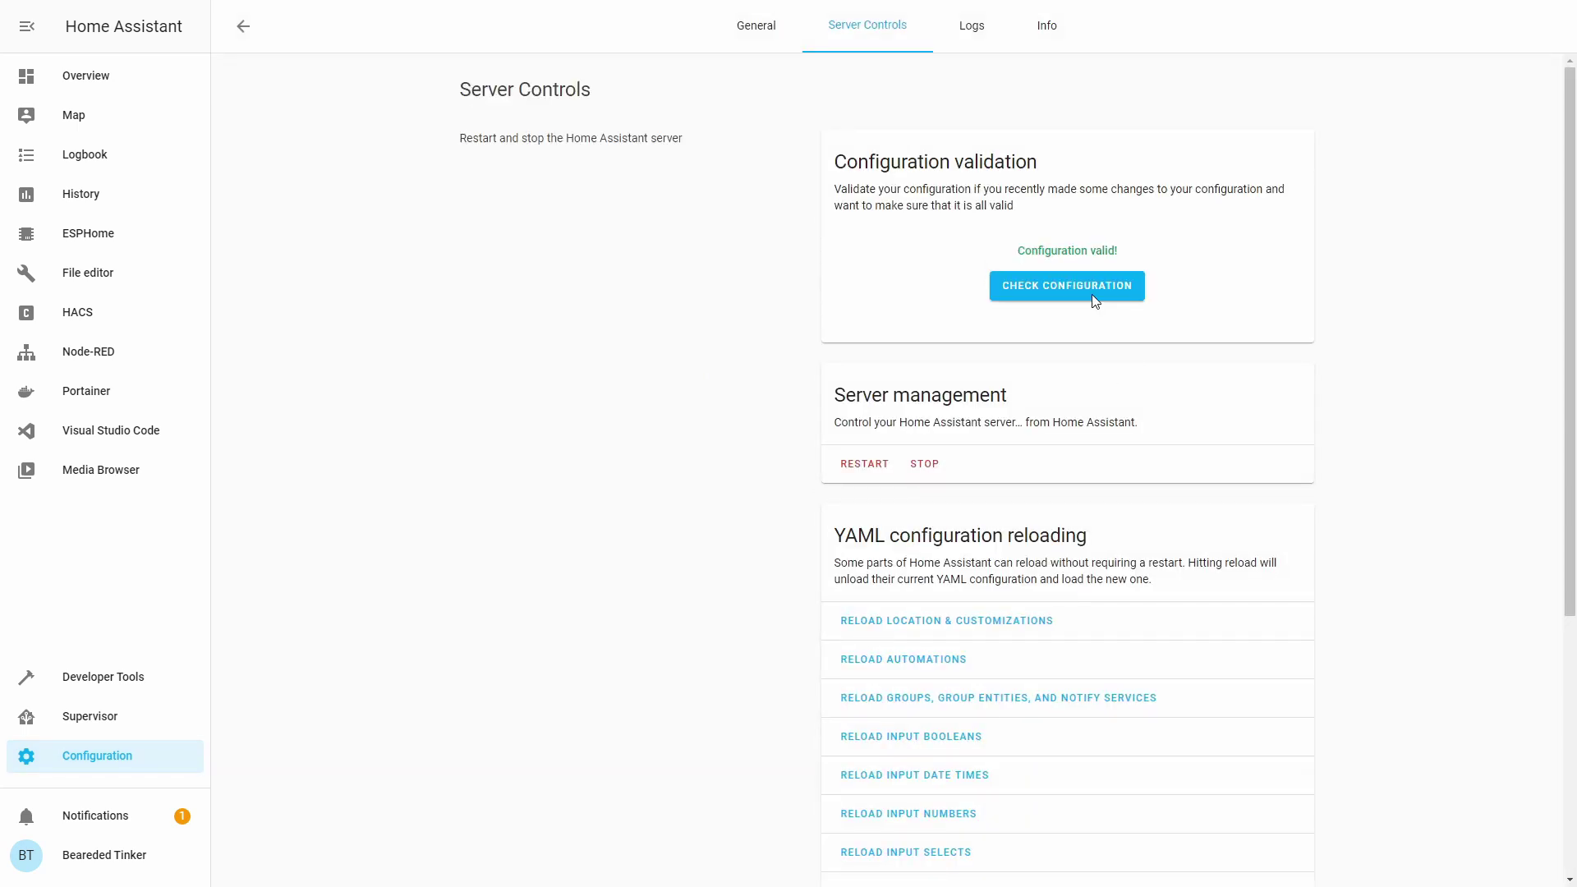
Restart the Home Assistant server and confirm the restart
scroll(961, 612, "down", 4)
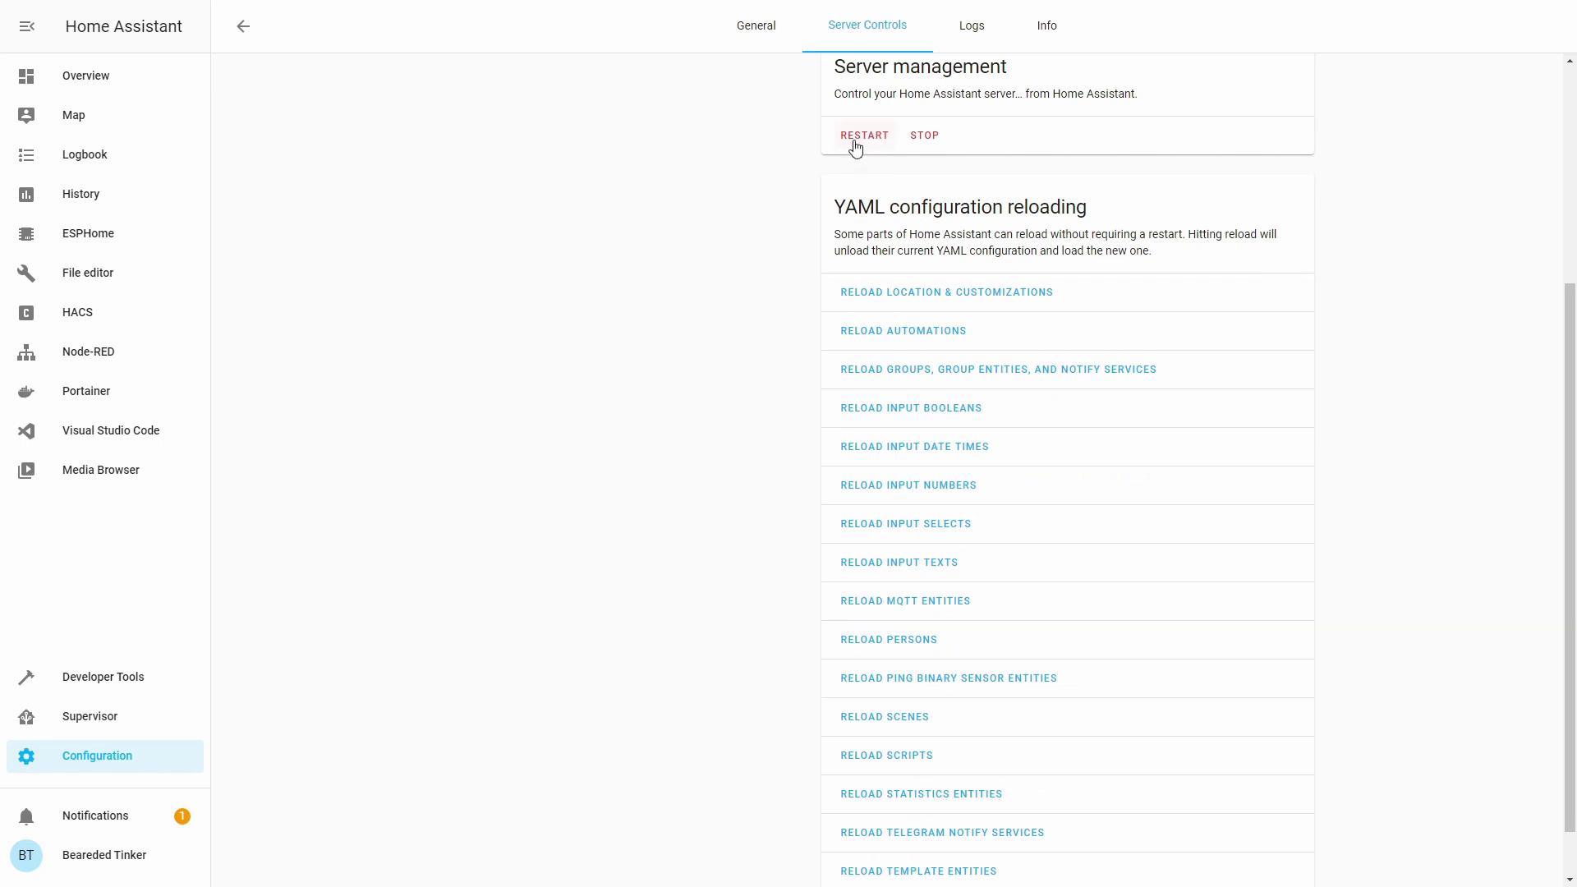
left_click(863, 136)
left_click(921, 504)
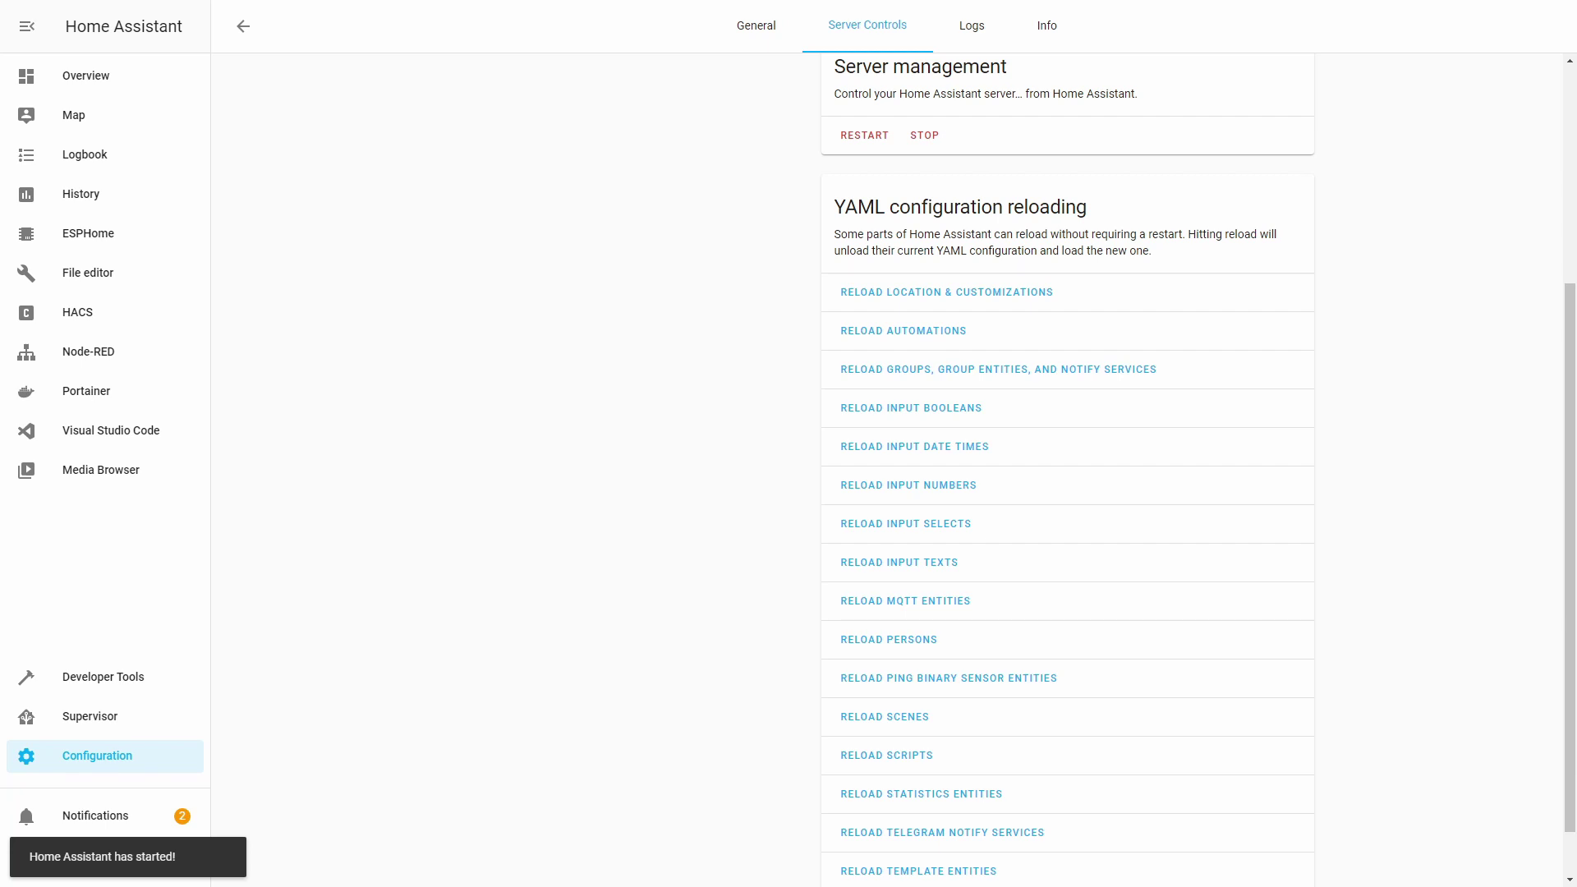
Look up the state and attributes of sensor.current_version in the developer tools
left_click(150, 694)
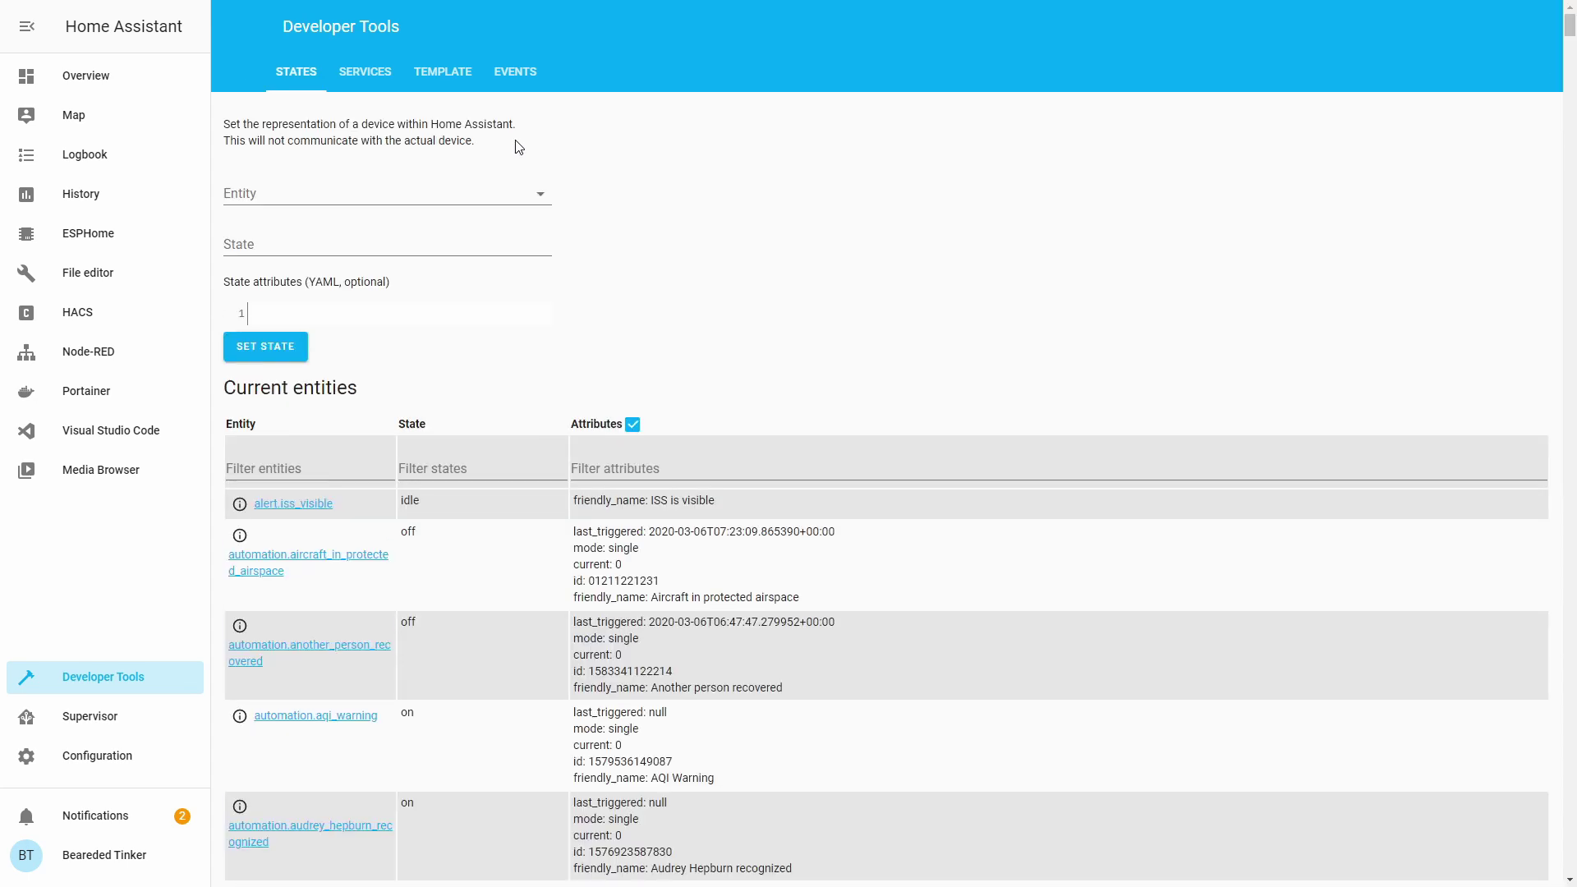
left_click(492, 194)
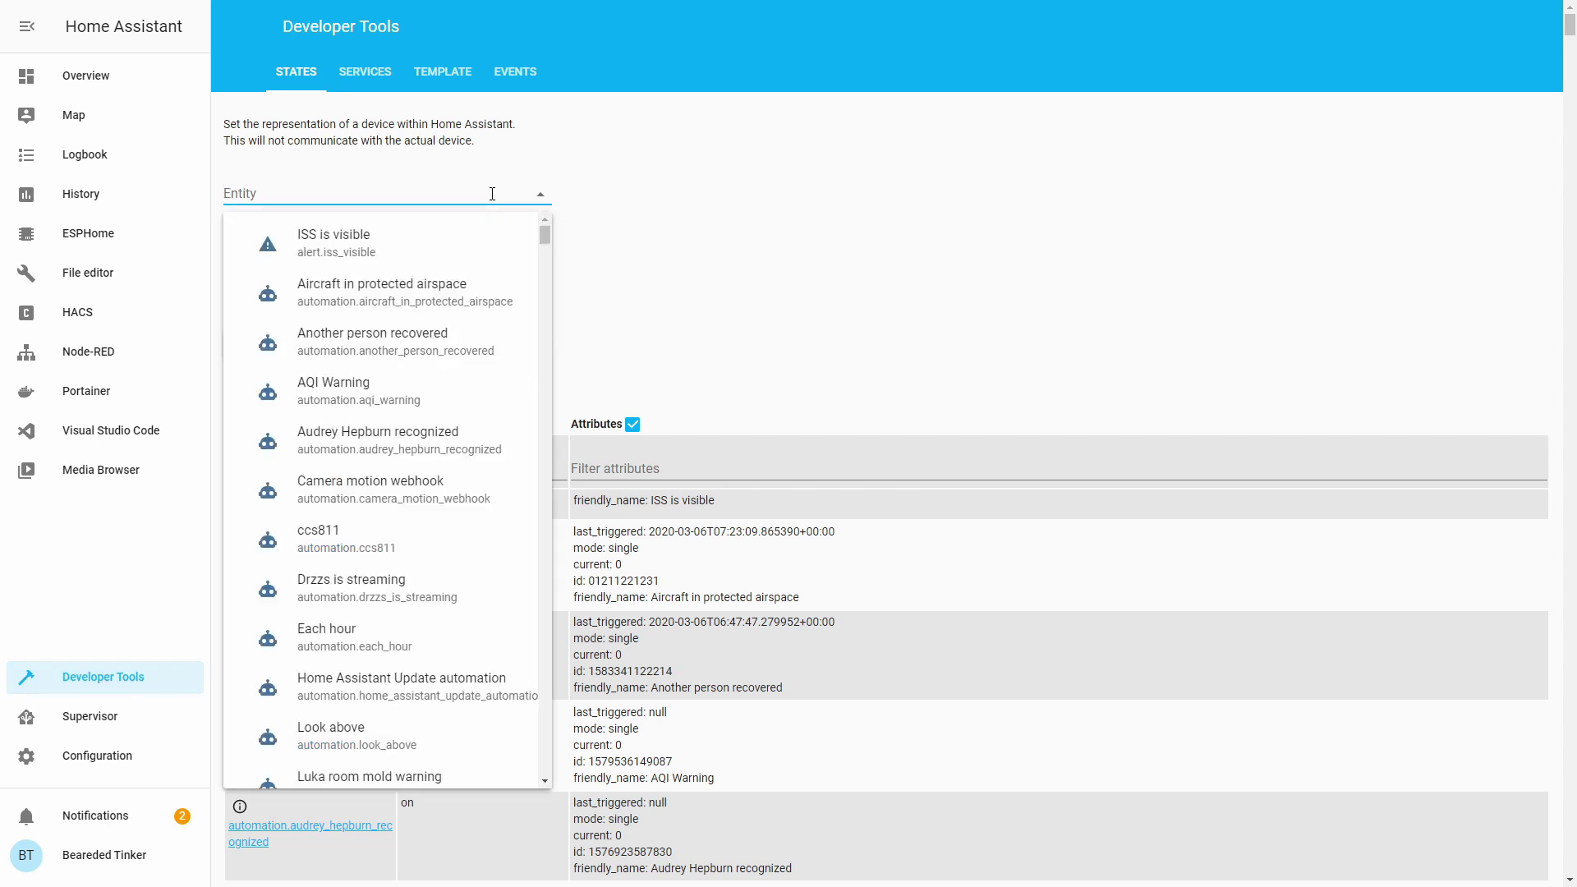
type("curre")
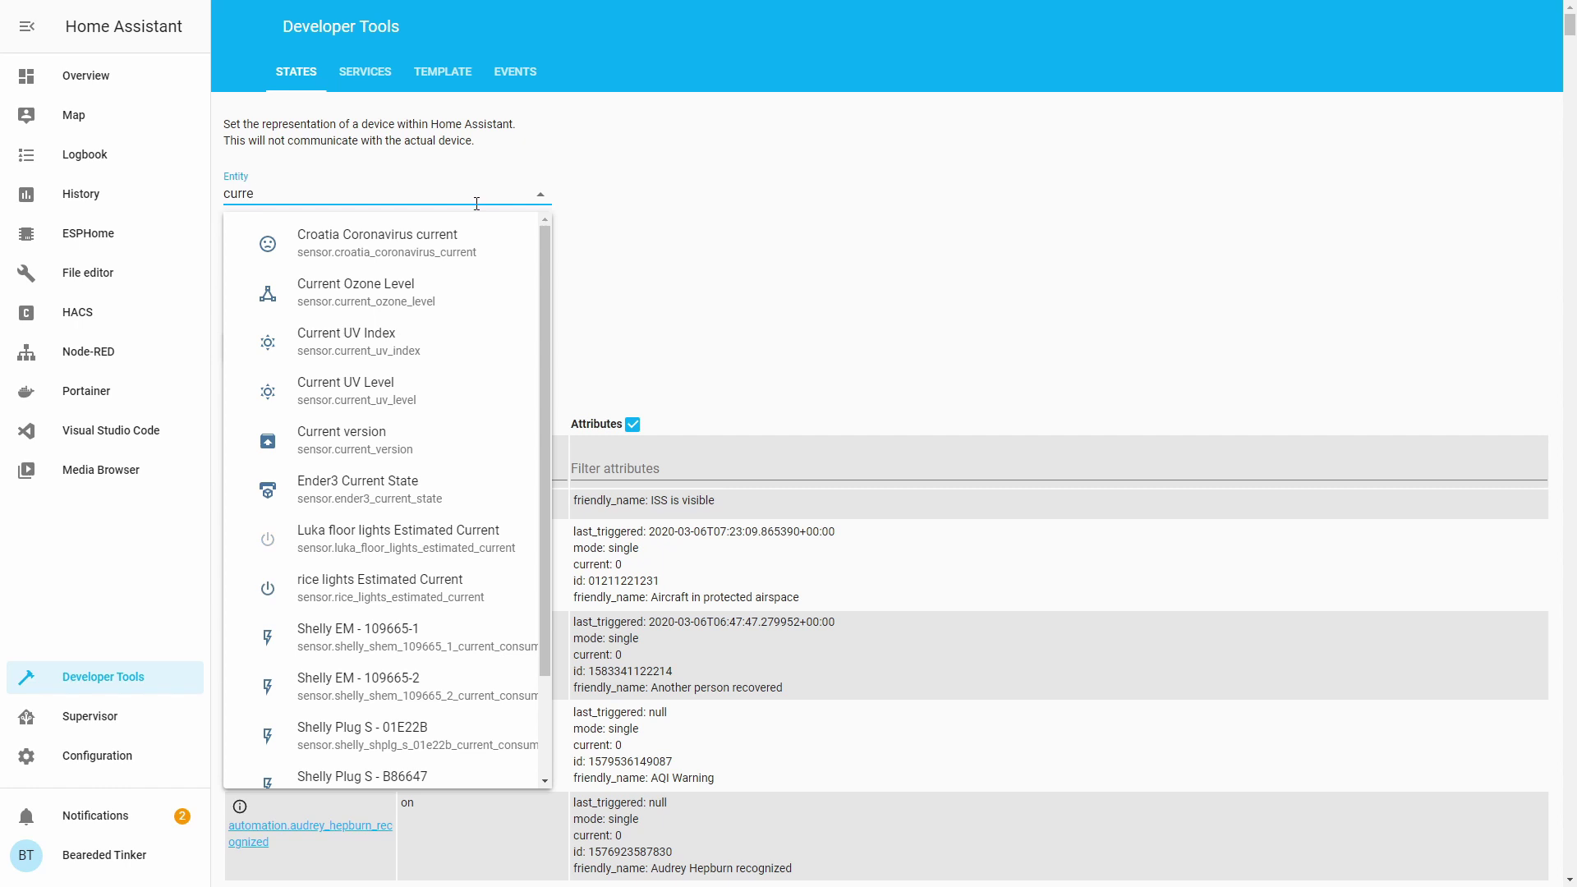
type("nt_v")
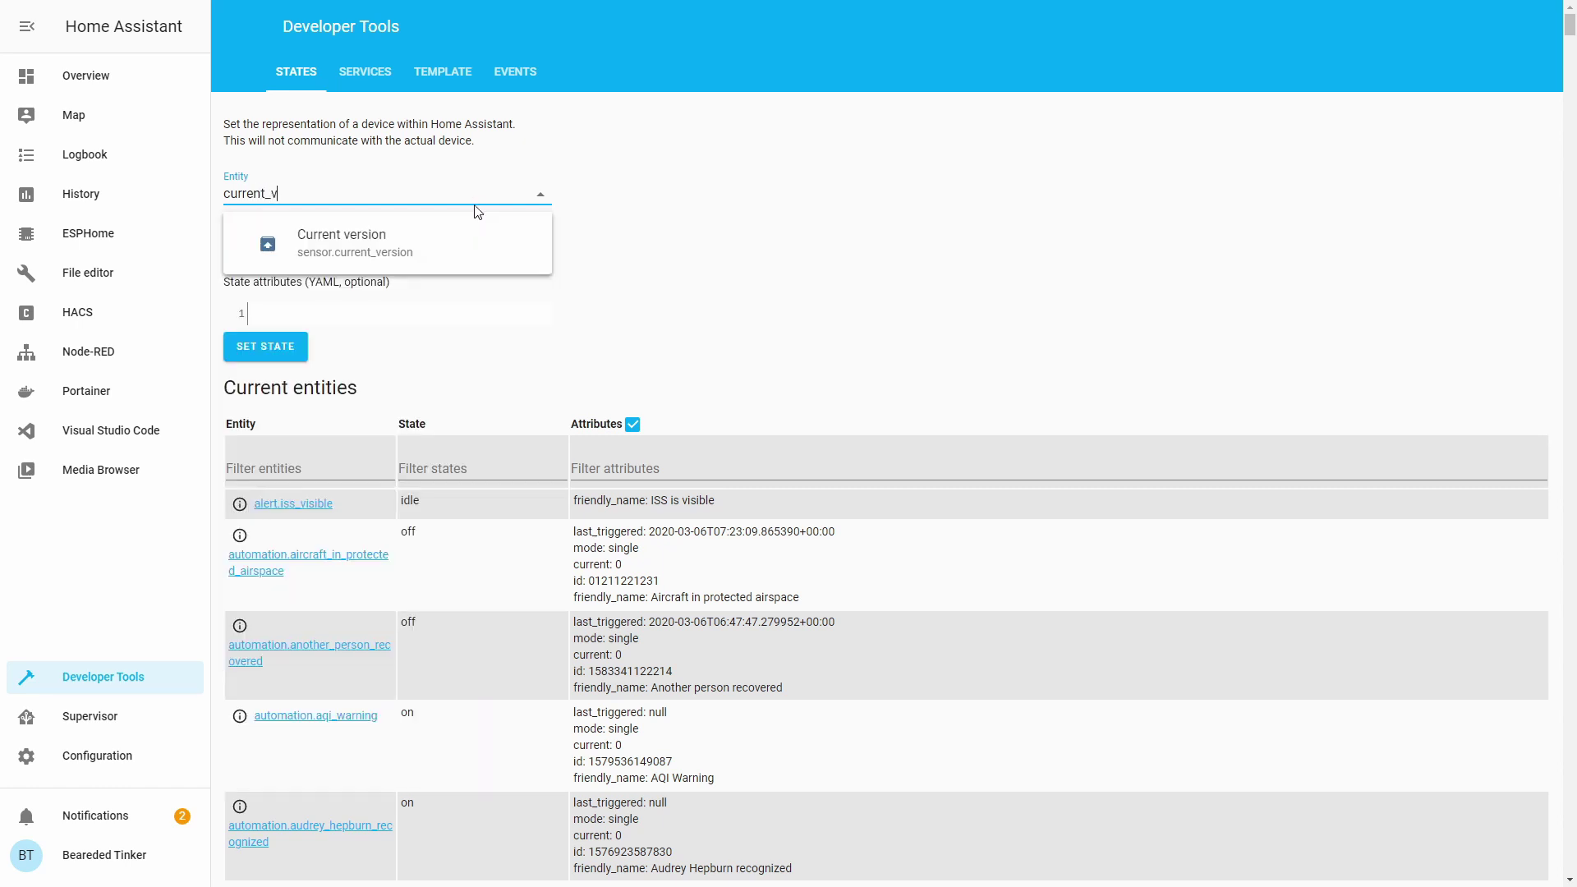
left_click(477, 231)
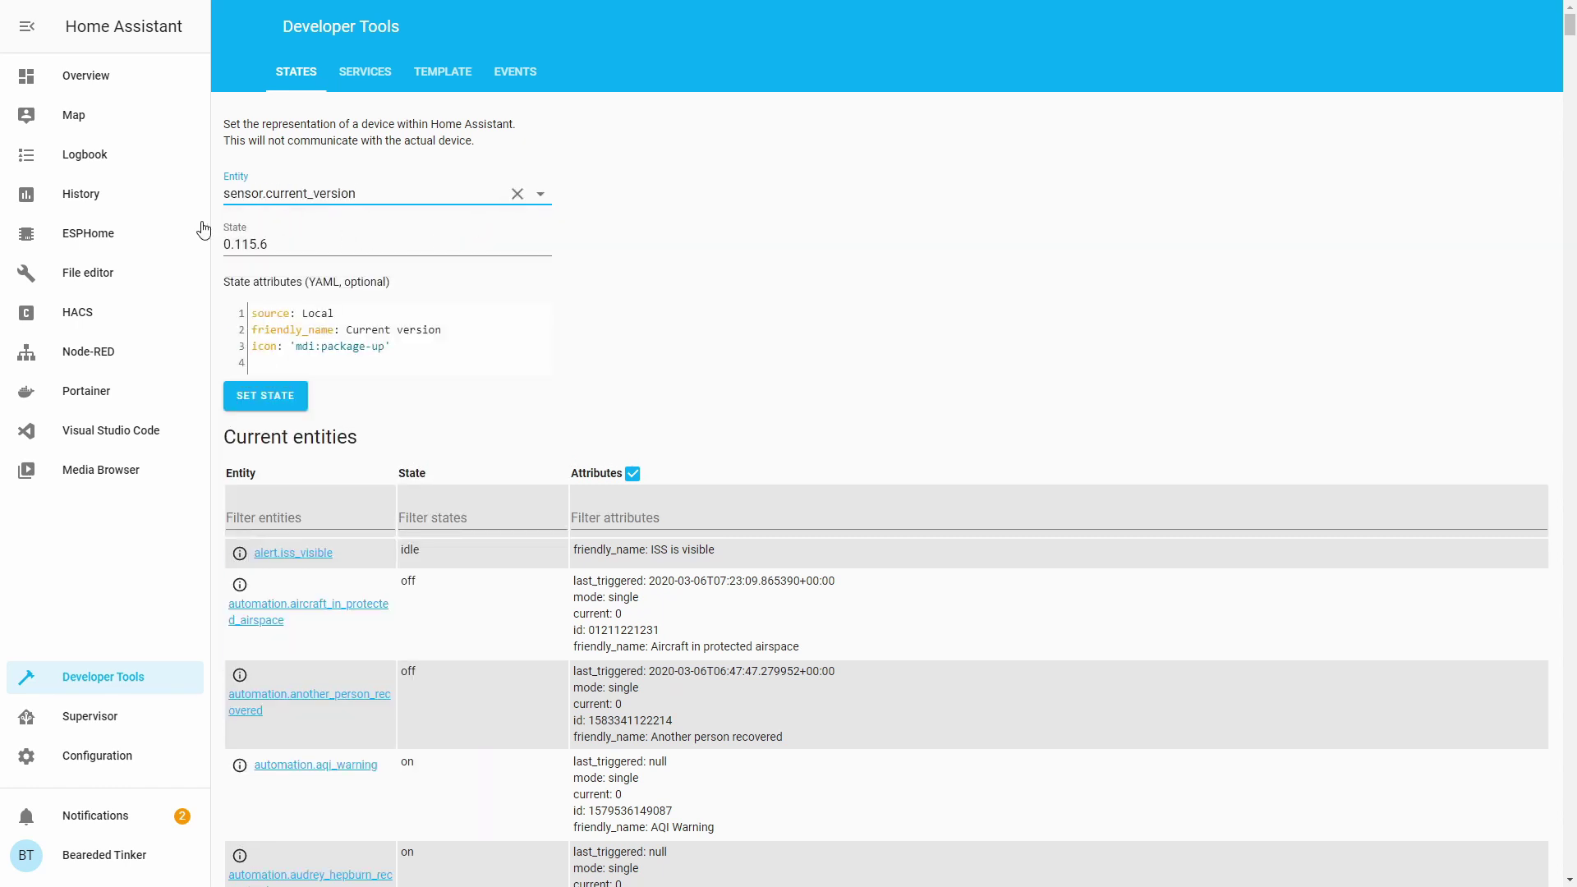
Look up the state and attributes of sensor.latest_version
double_click(267, 191)
type("latest")
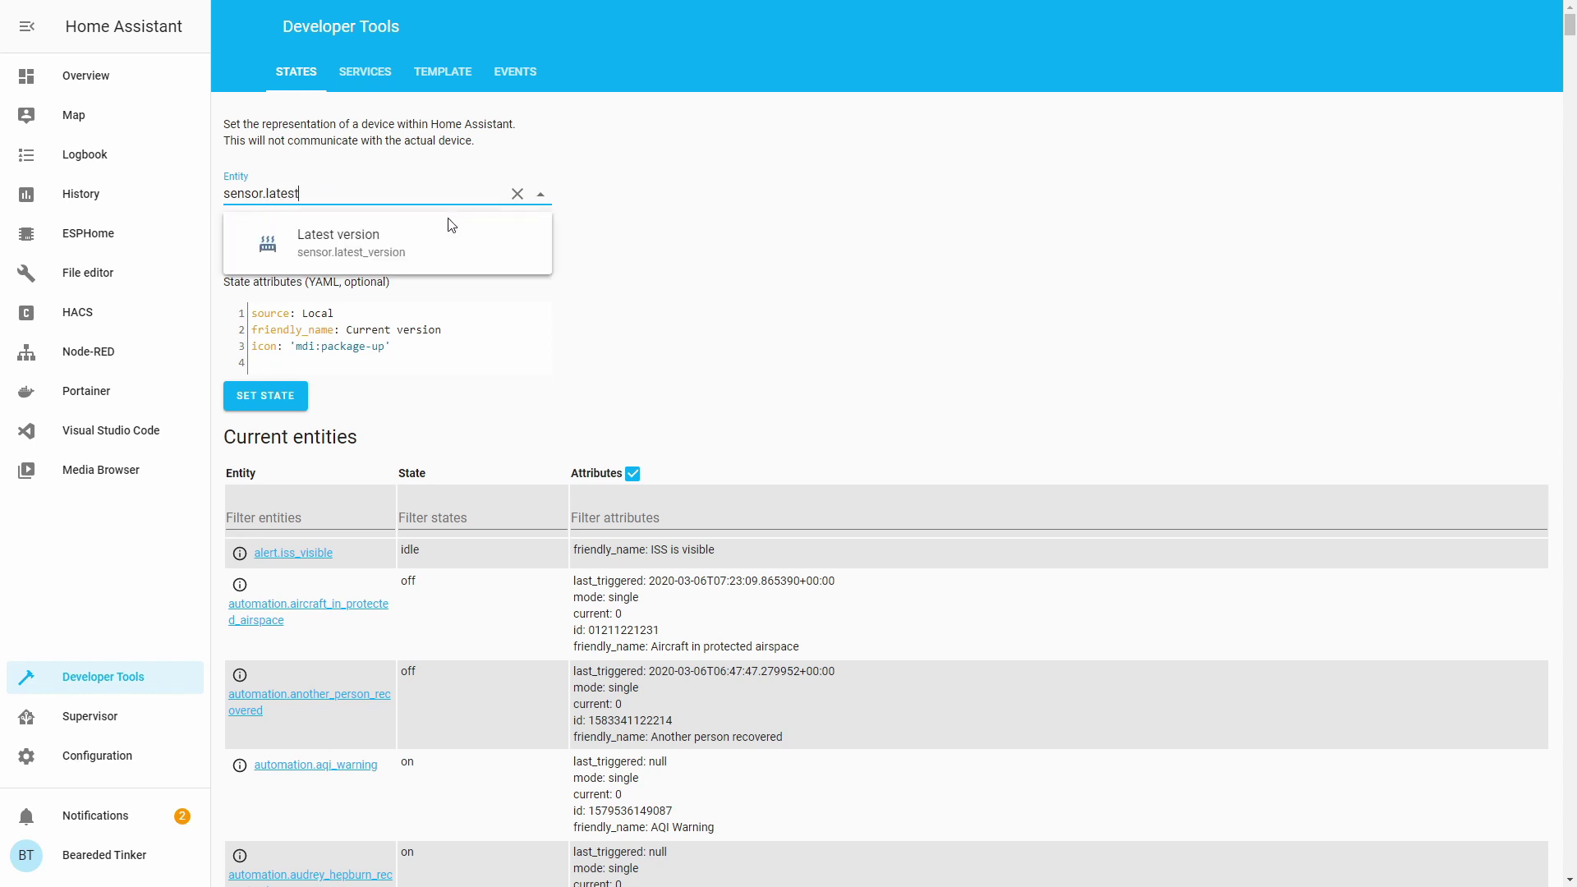
left_click(368, 245)
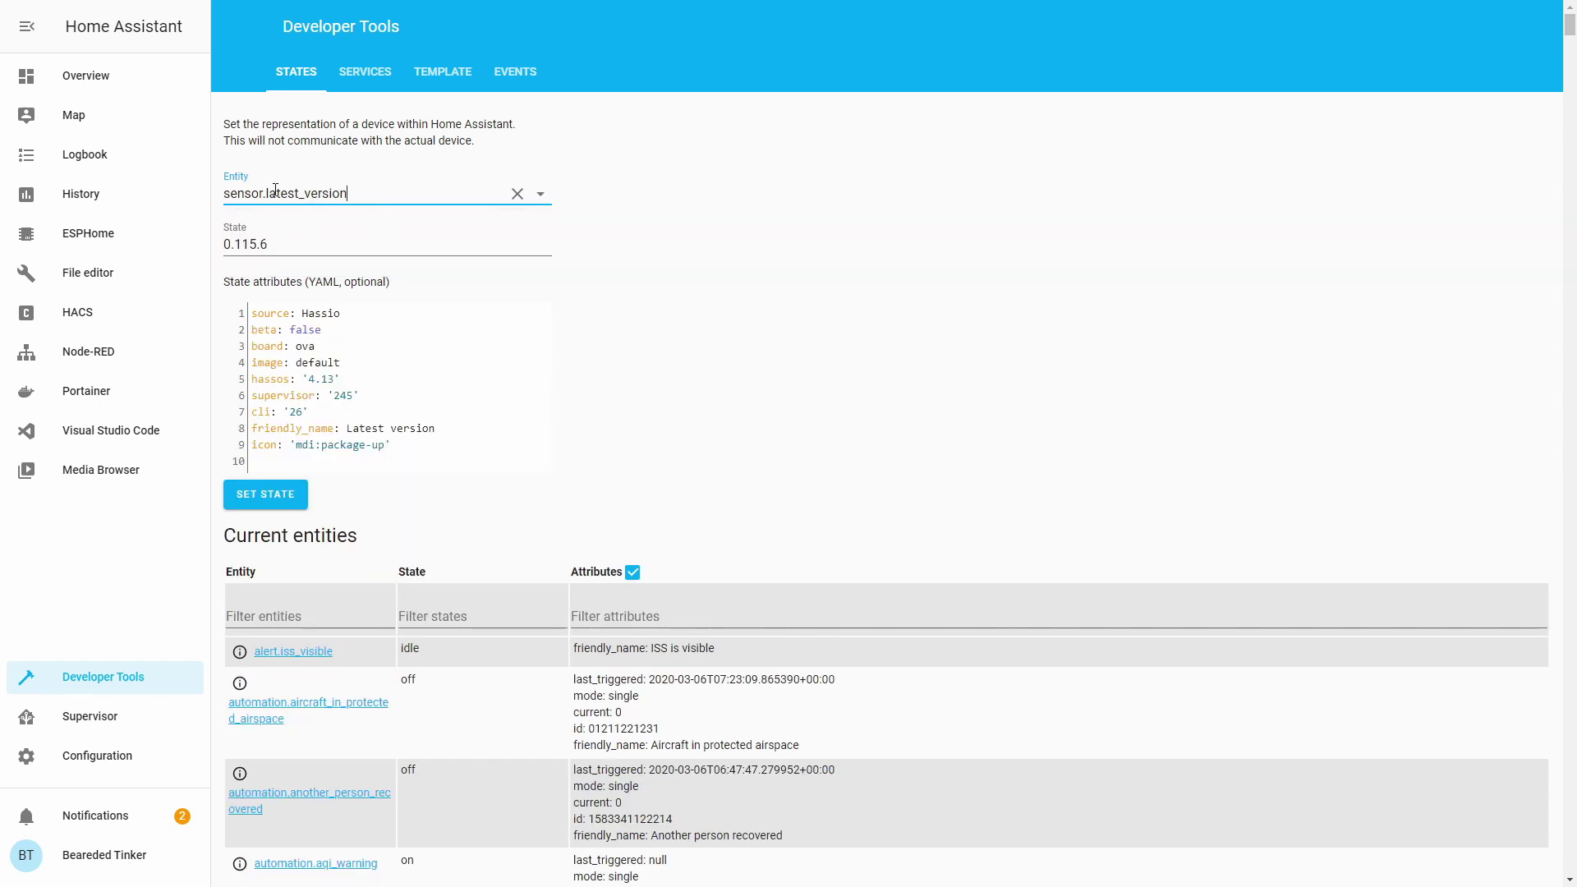
Look up the state and attributes of sensor.beta_version
left_click_drag(263, 193, 379, 215)
type(".beta")
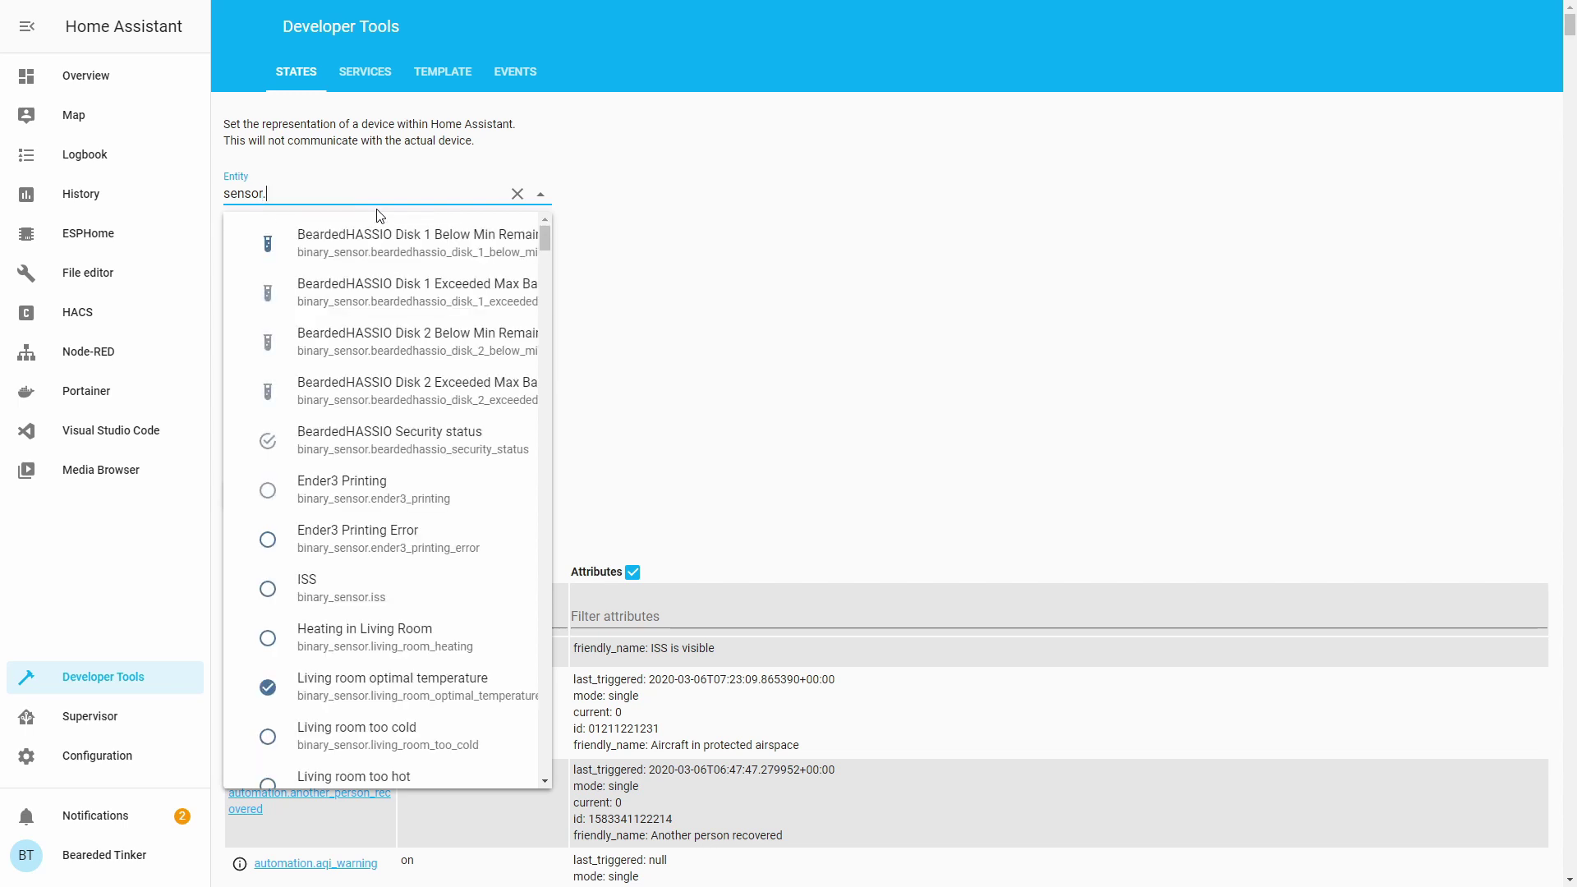
left_click(380, 217)
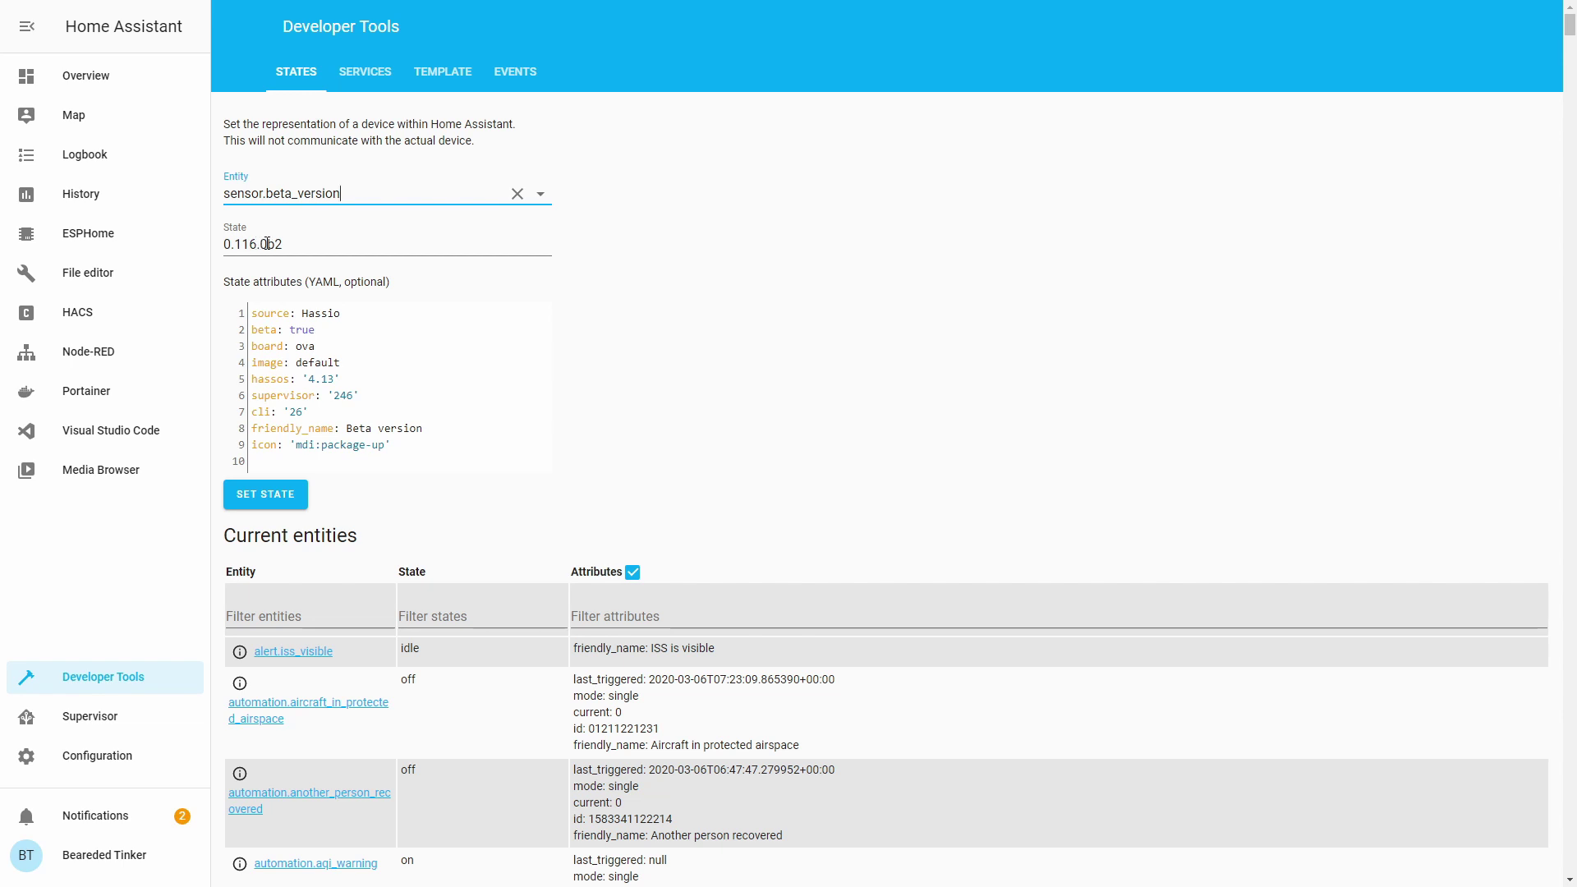
left_click(329, 248)
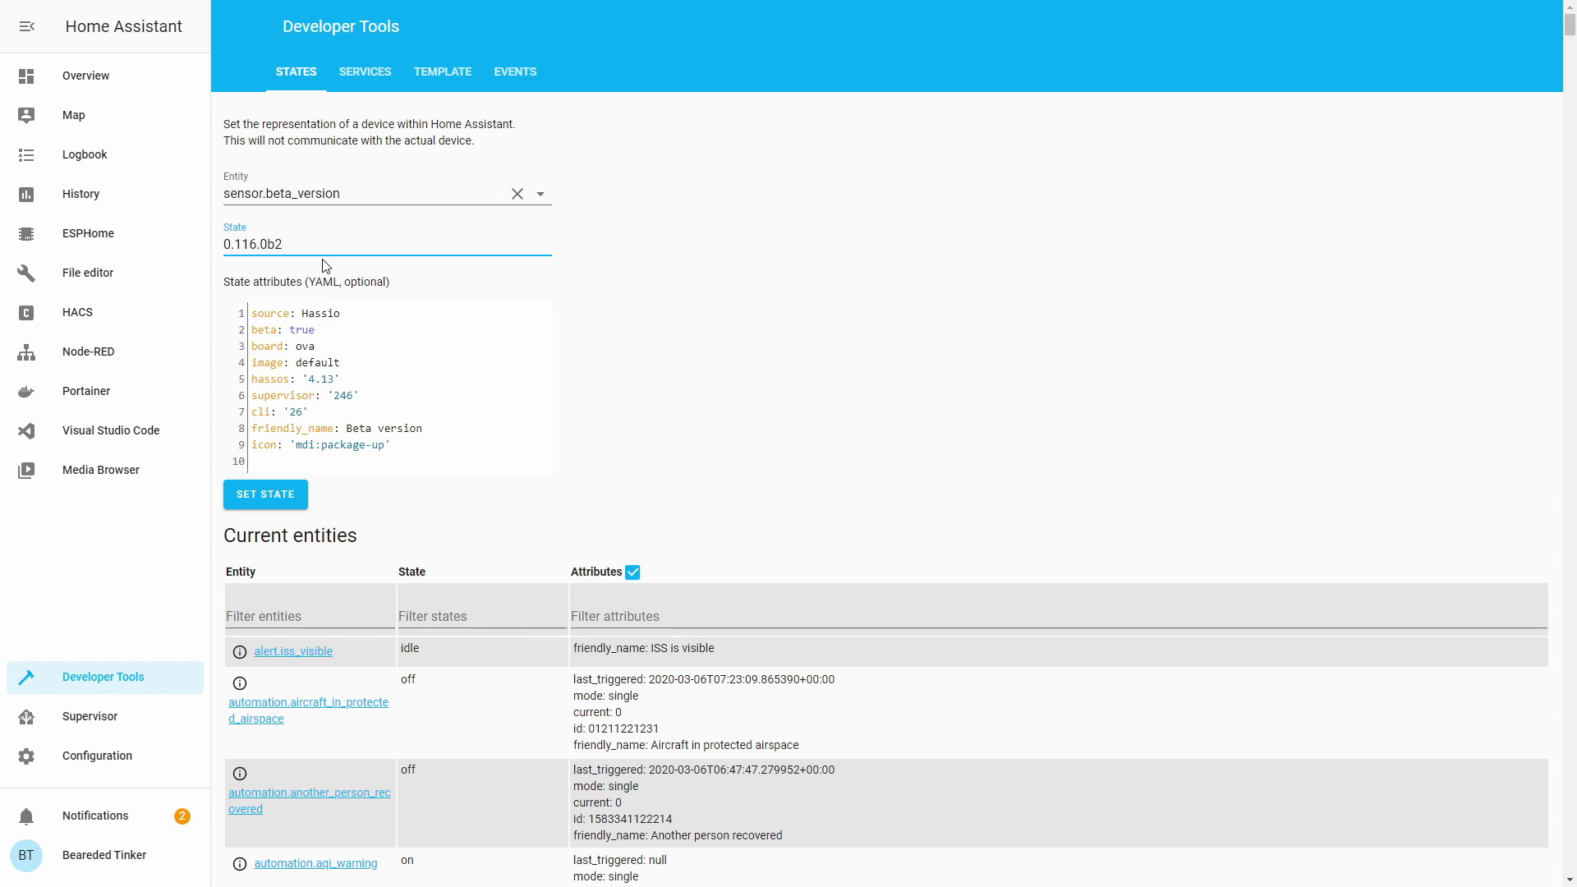
Open the existing Home Assistant Update automation and review its triggers and actions
left_click(113, 768)
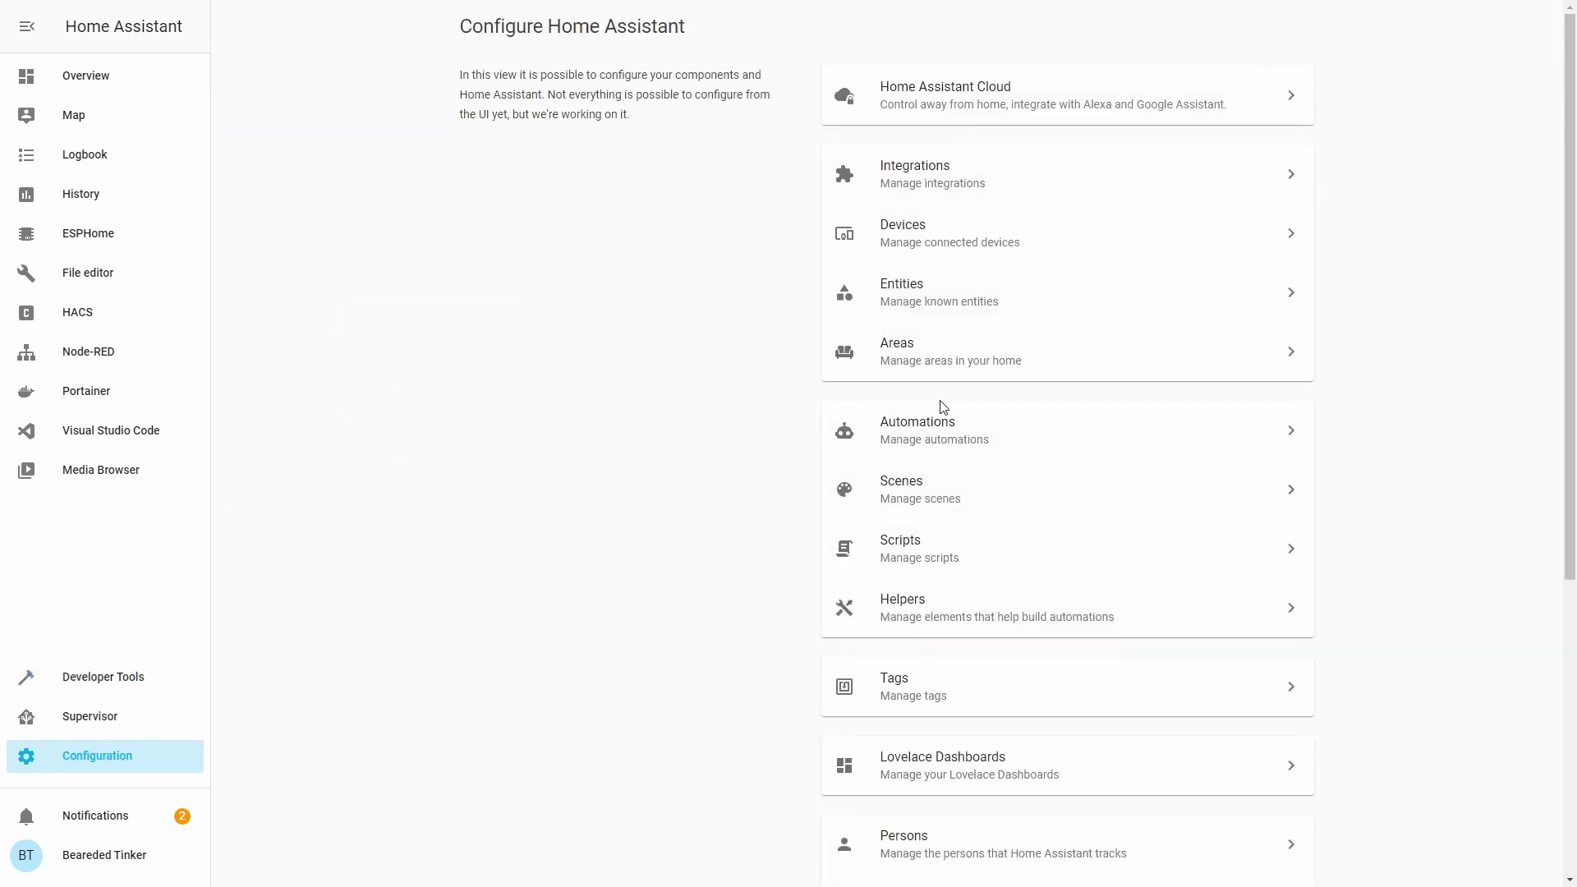
left_click(945, 434)
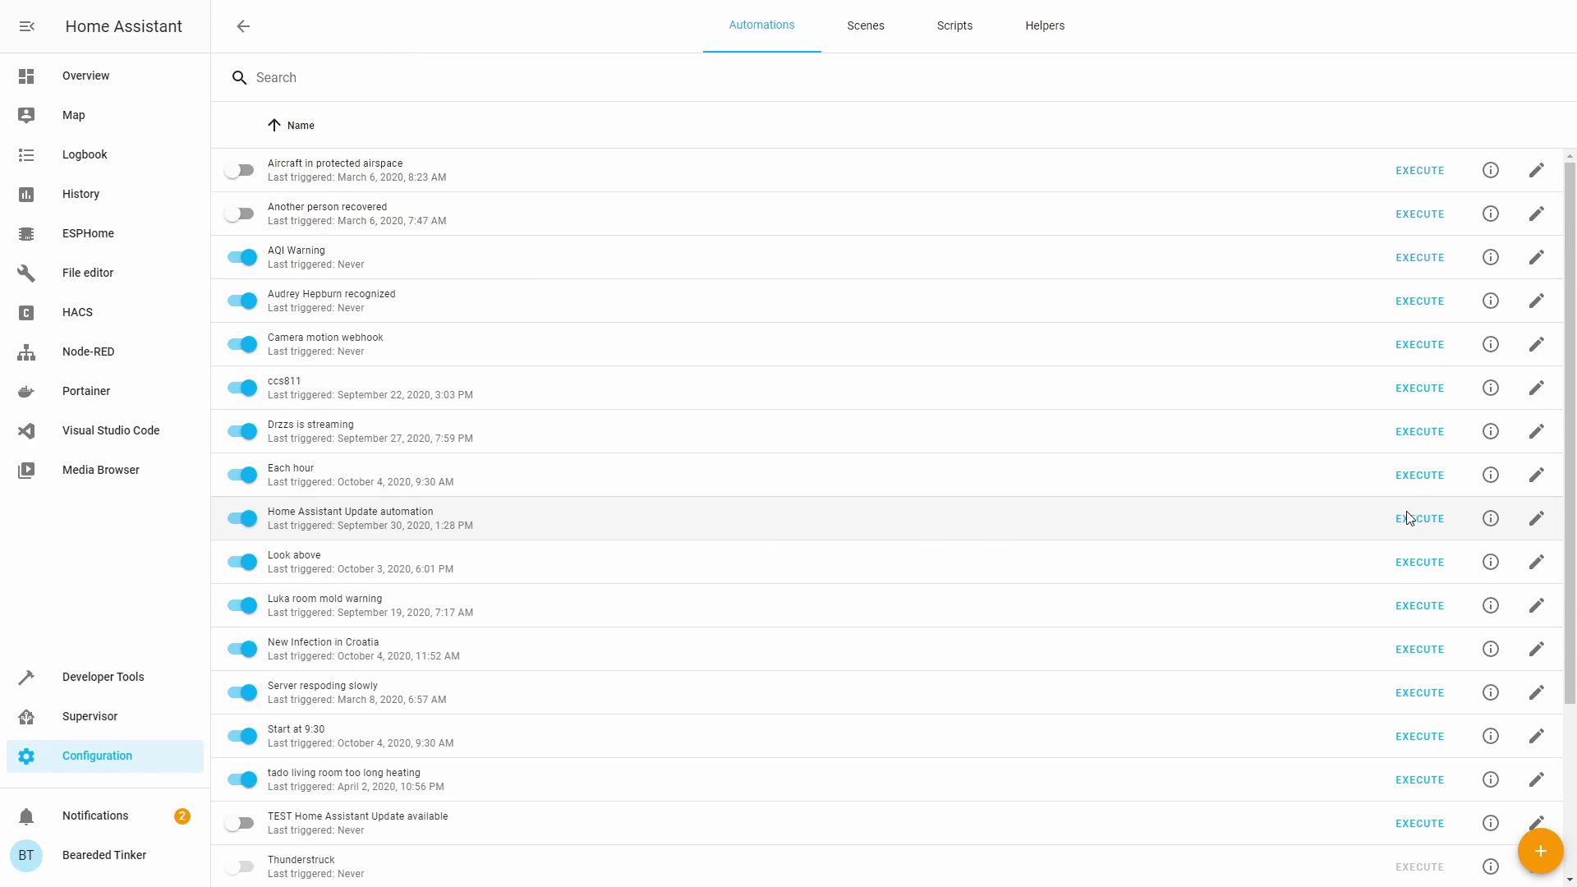
left_click(1537, 523)
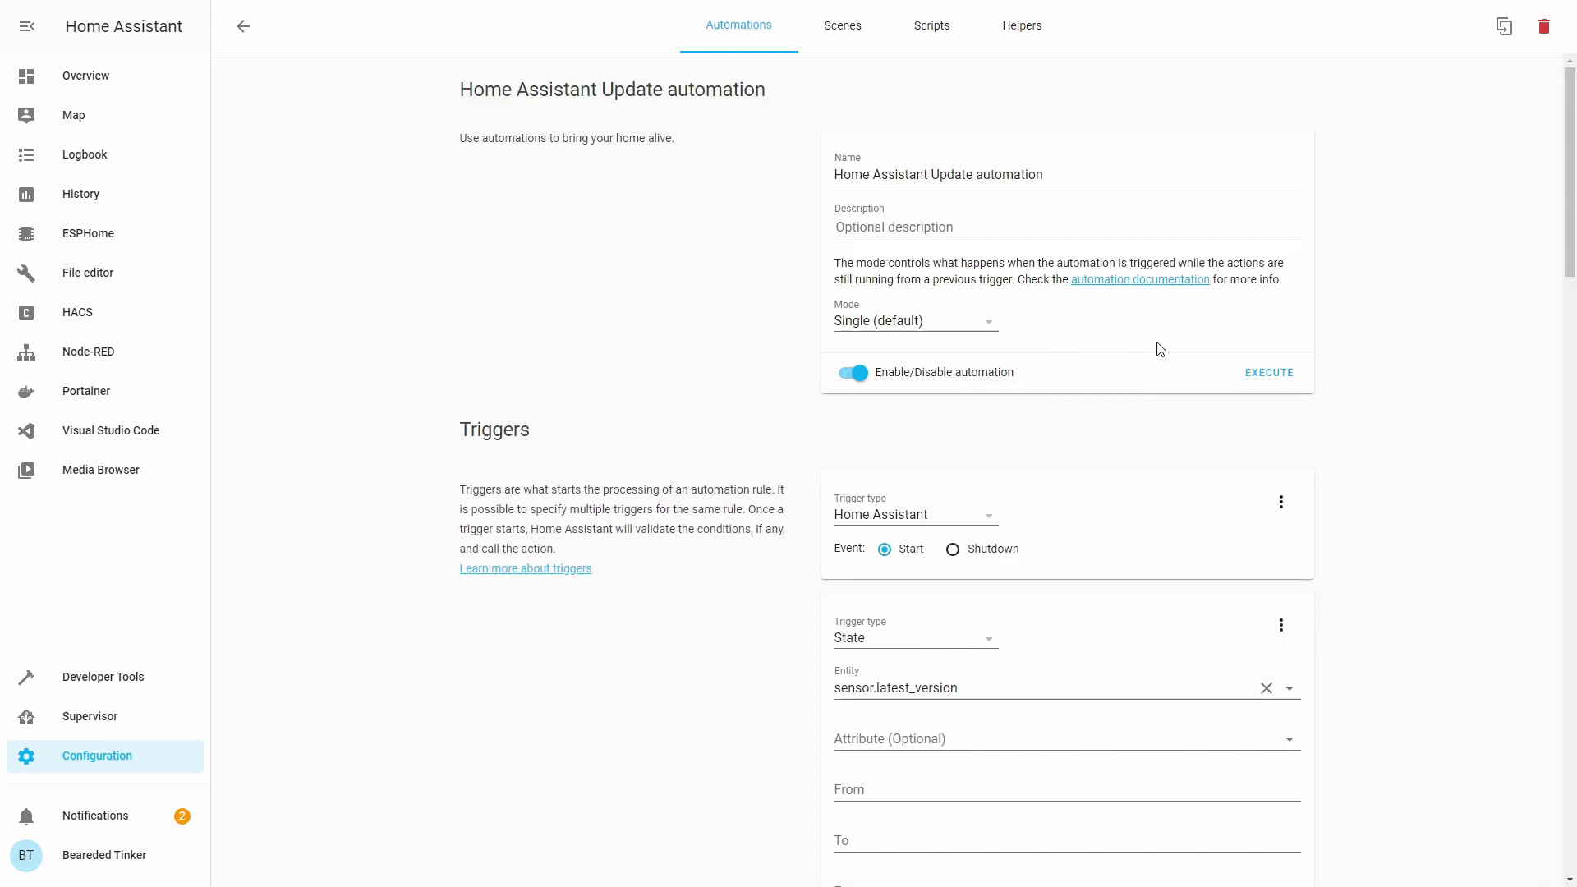
scroll(1159, 348, "down", 20)
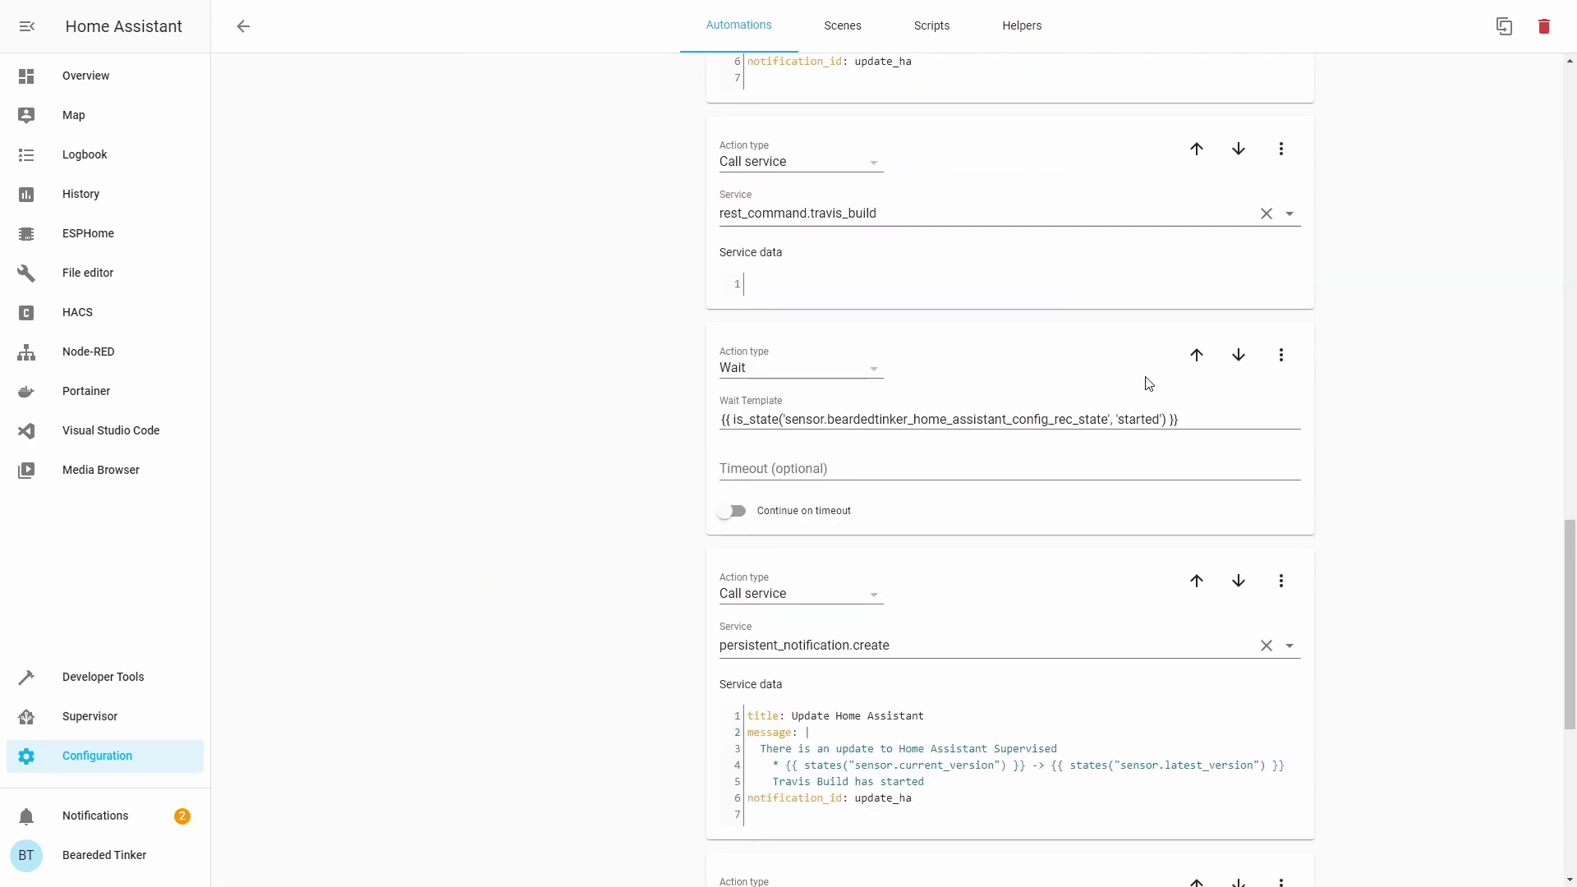
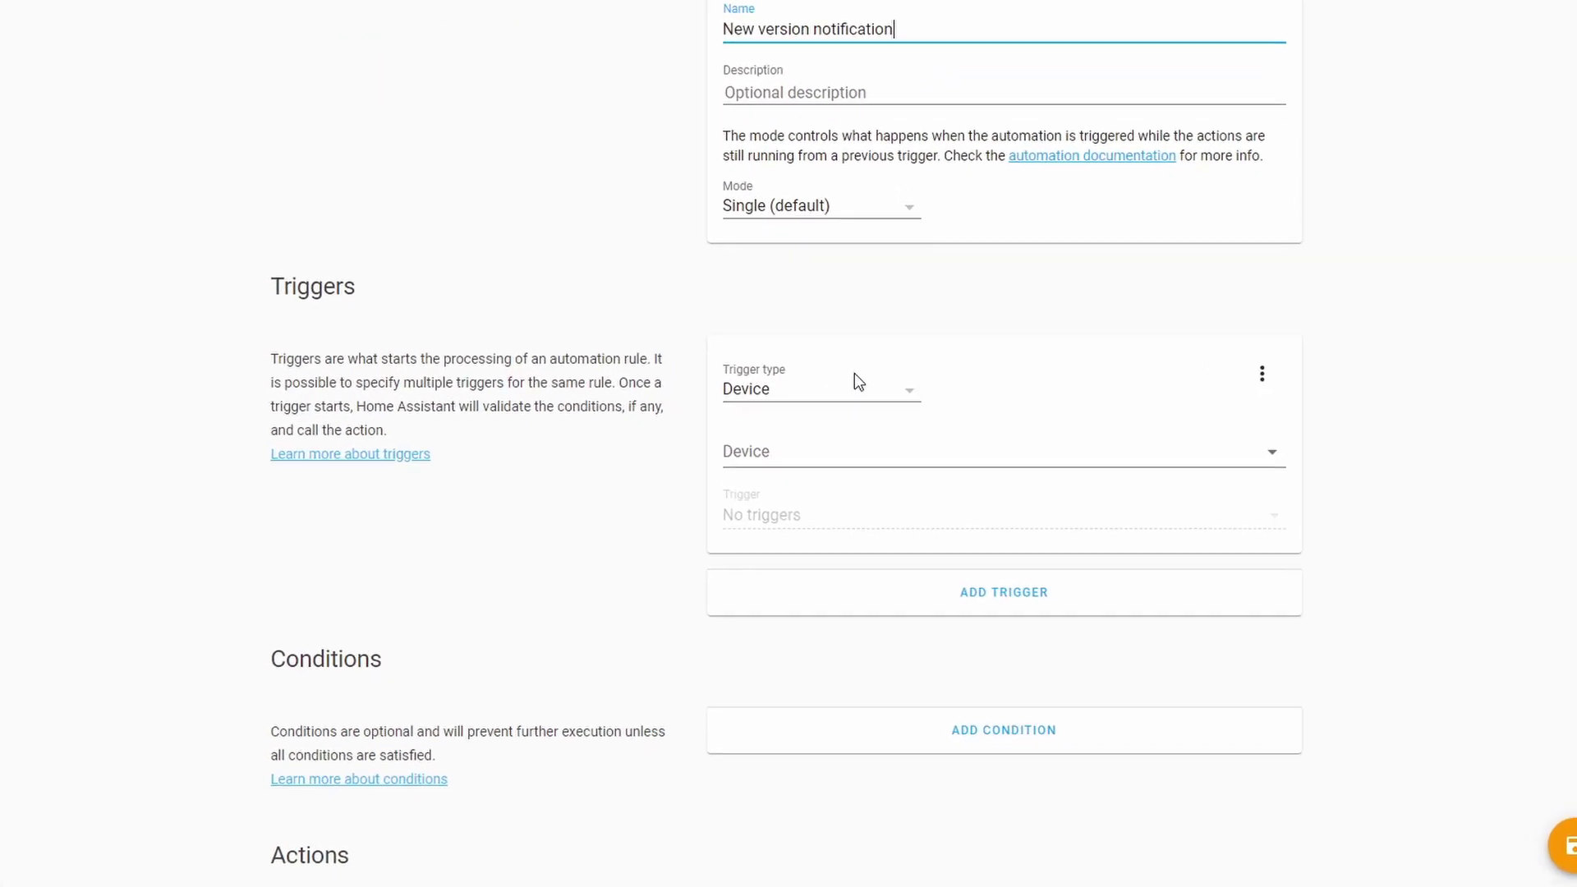
Set the New version notification automation's trigger to type State with the entity sensor.latest_version
left_click(855, 382)
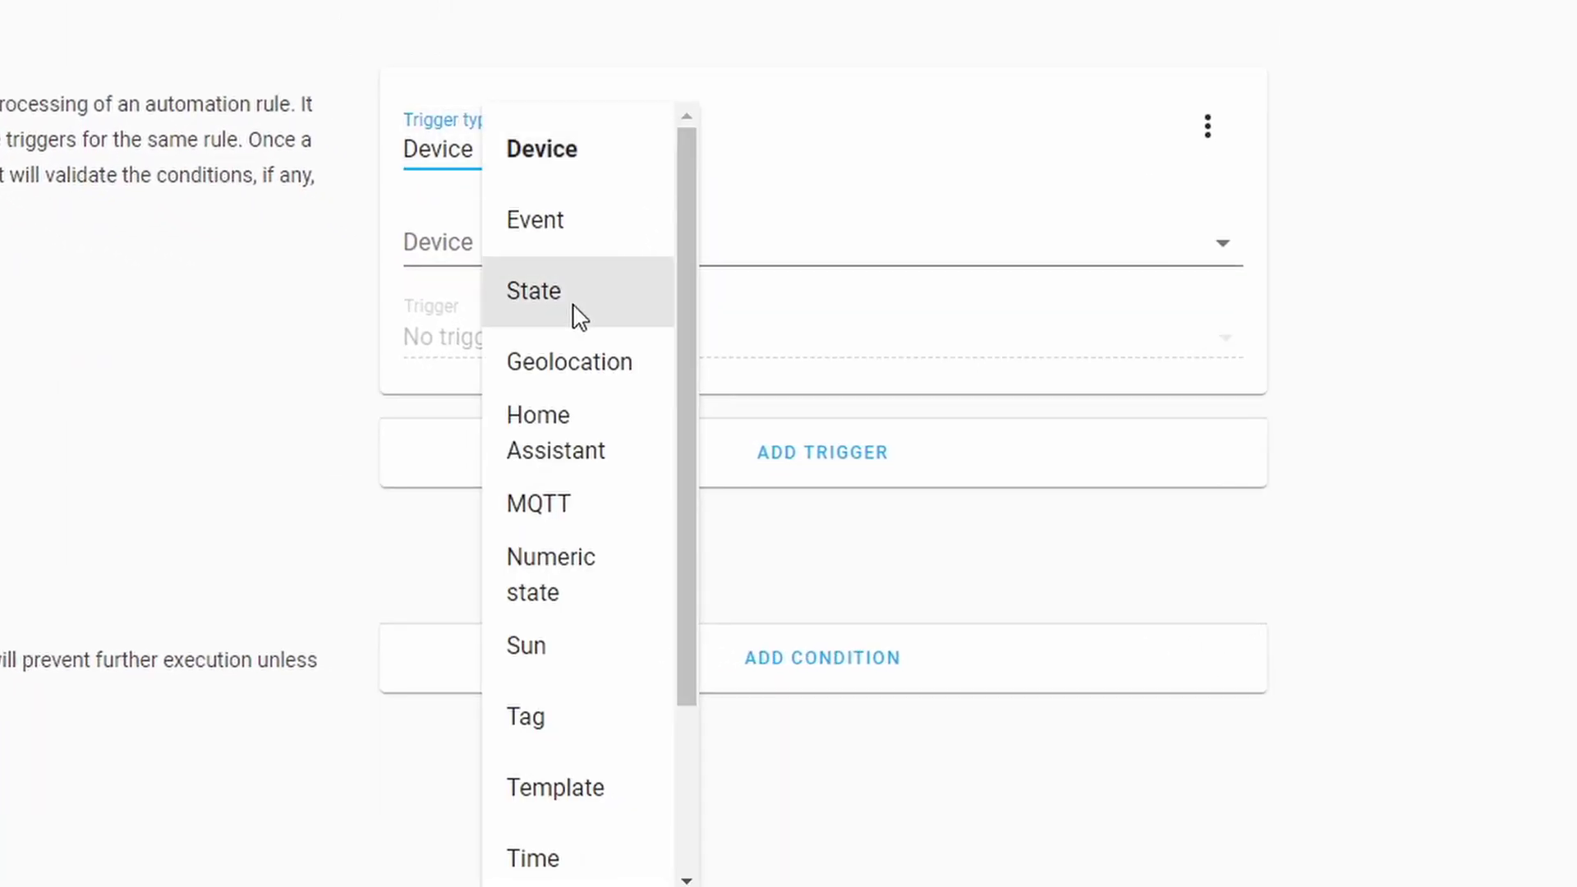
left_click(580, 317)
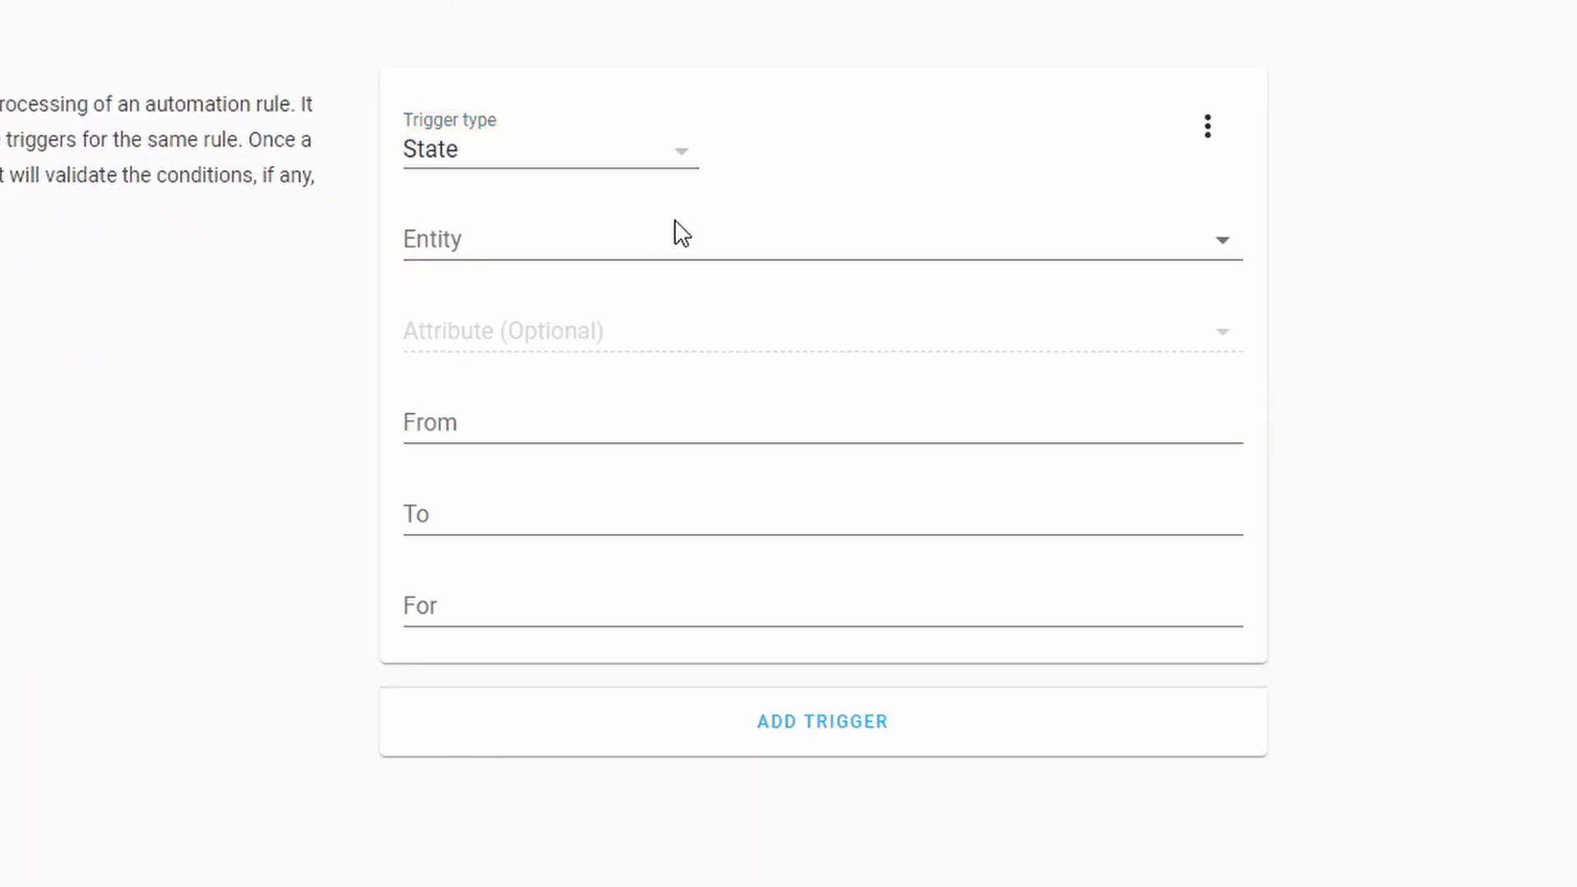
left_click(624, 223)
type("latest")
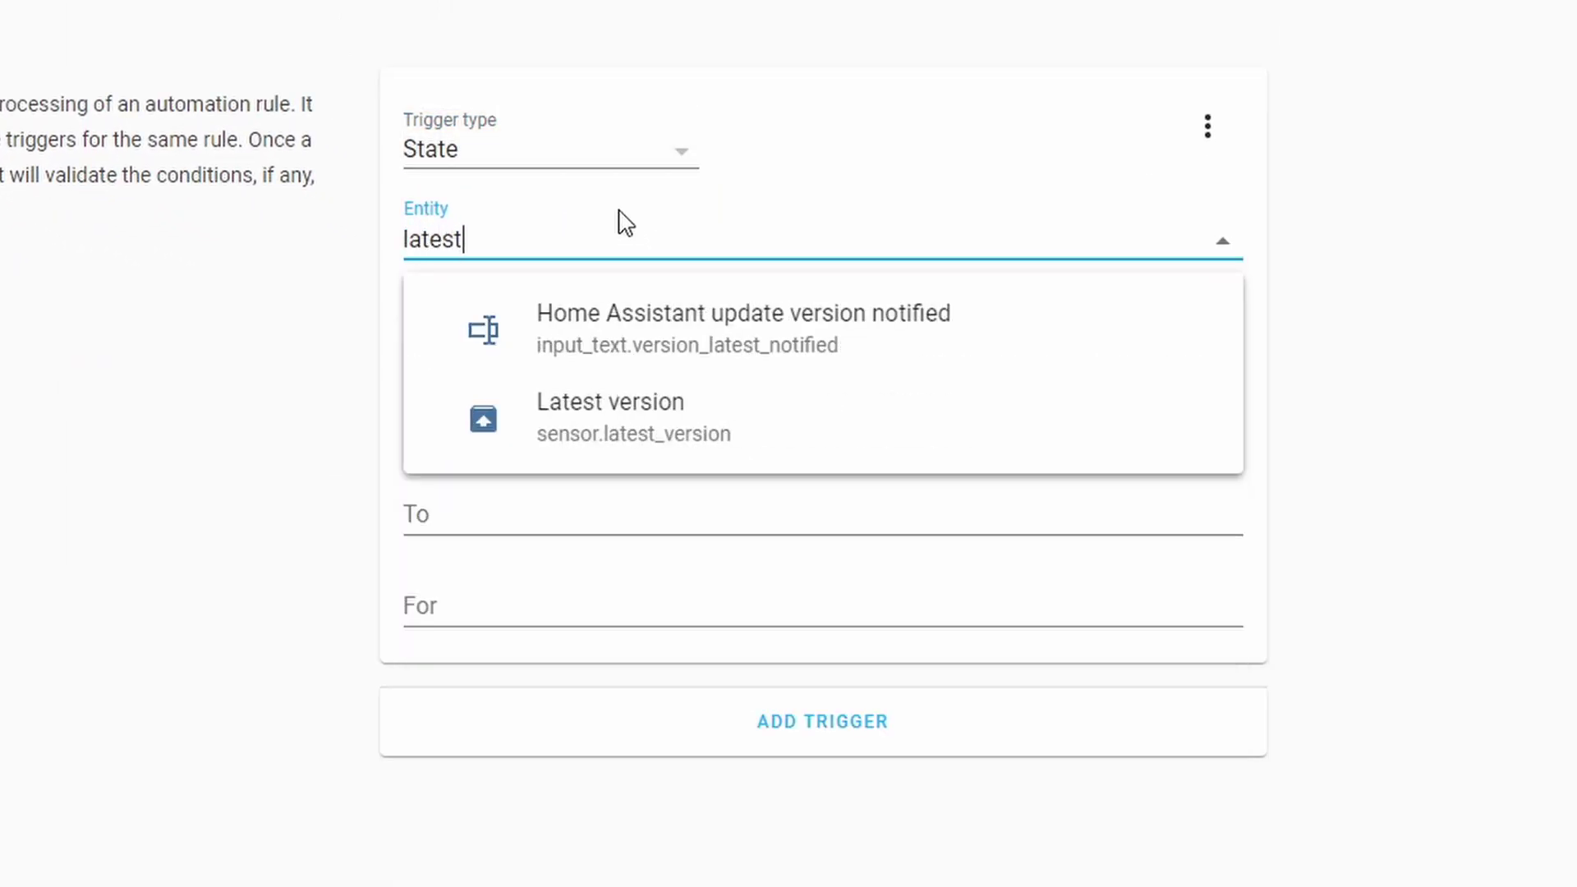
left_click(567, 441)
Add a condition of type Template to the automation
scroll(756, 24, "down", 5)
scroll(743, 89, "down", 1)
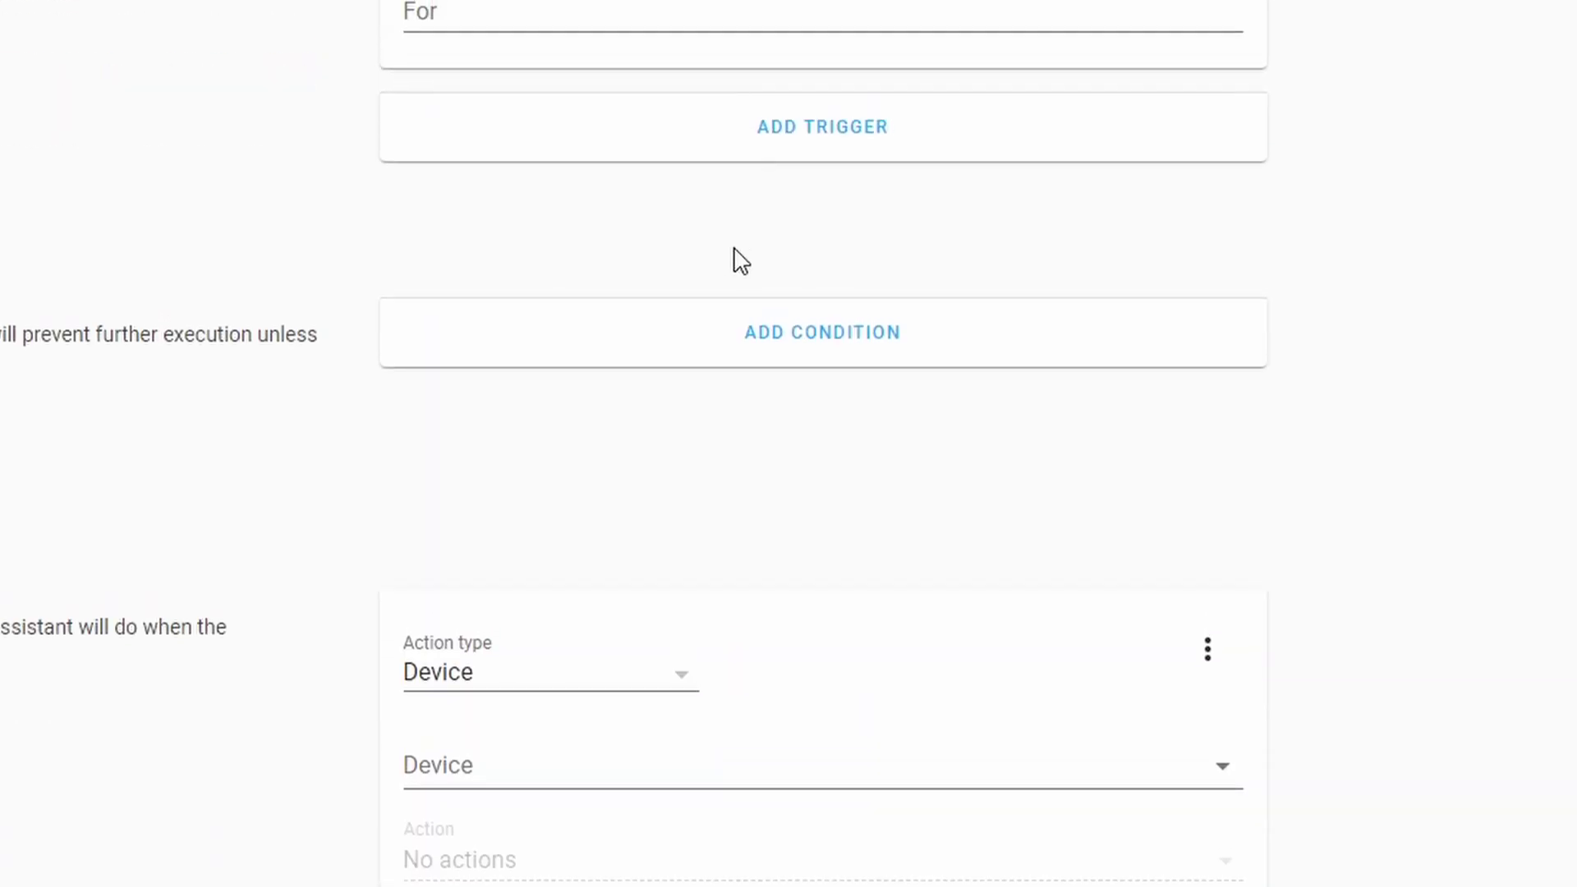
left_click(723, 349)
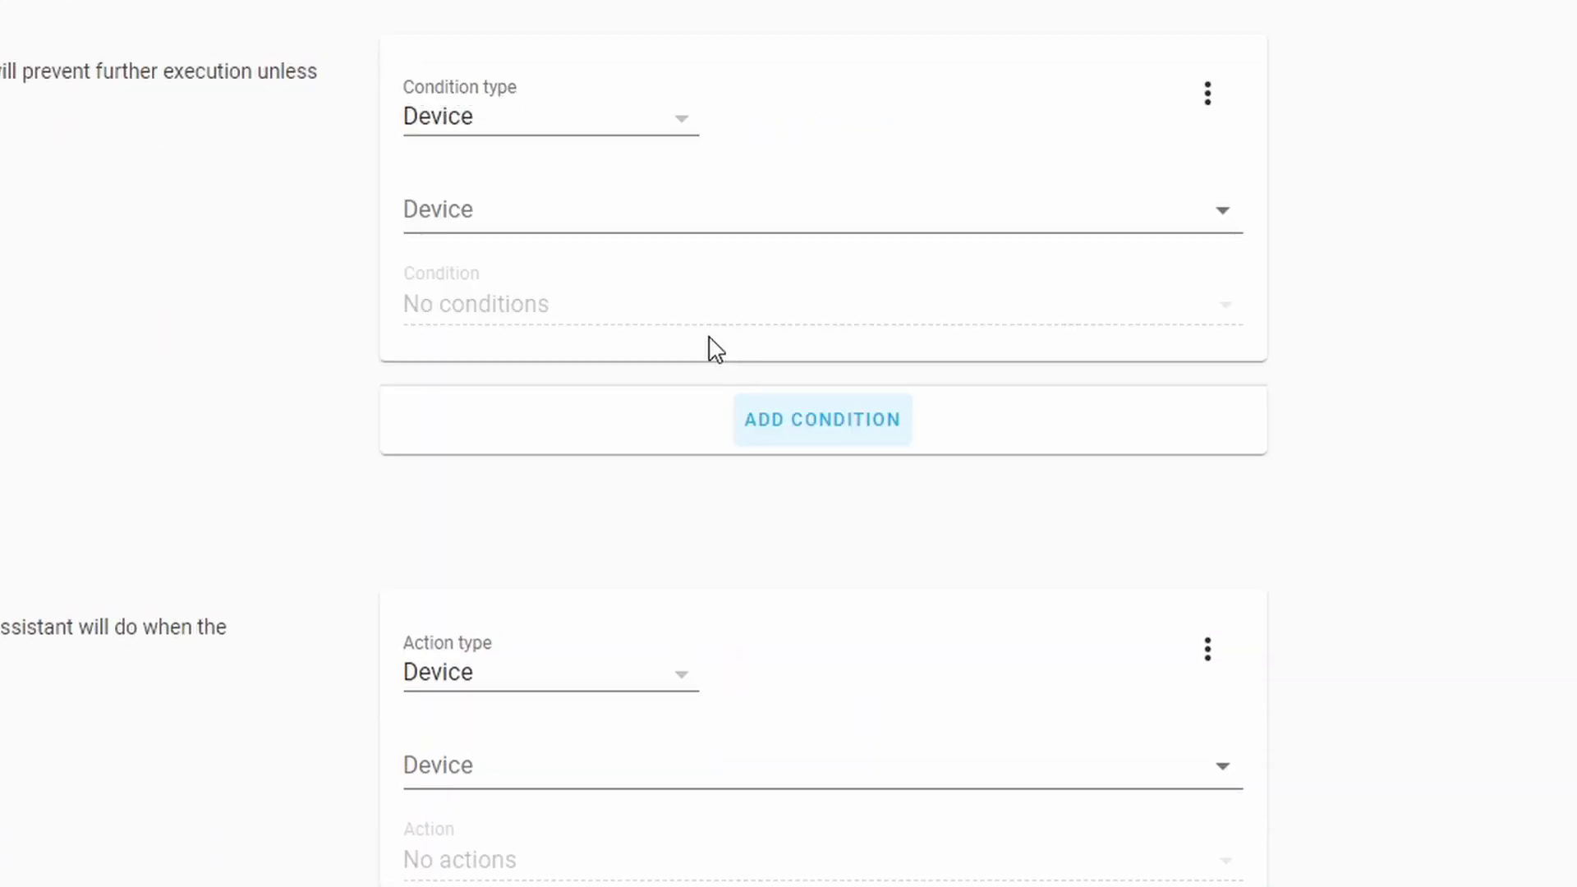
left_click(595, 106)
left_click(581, 634)
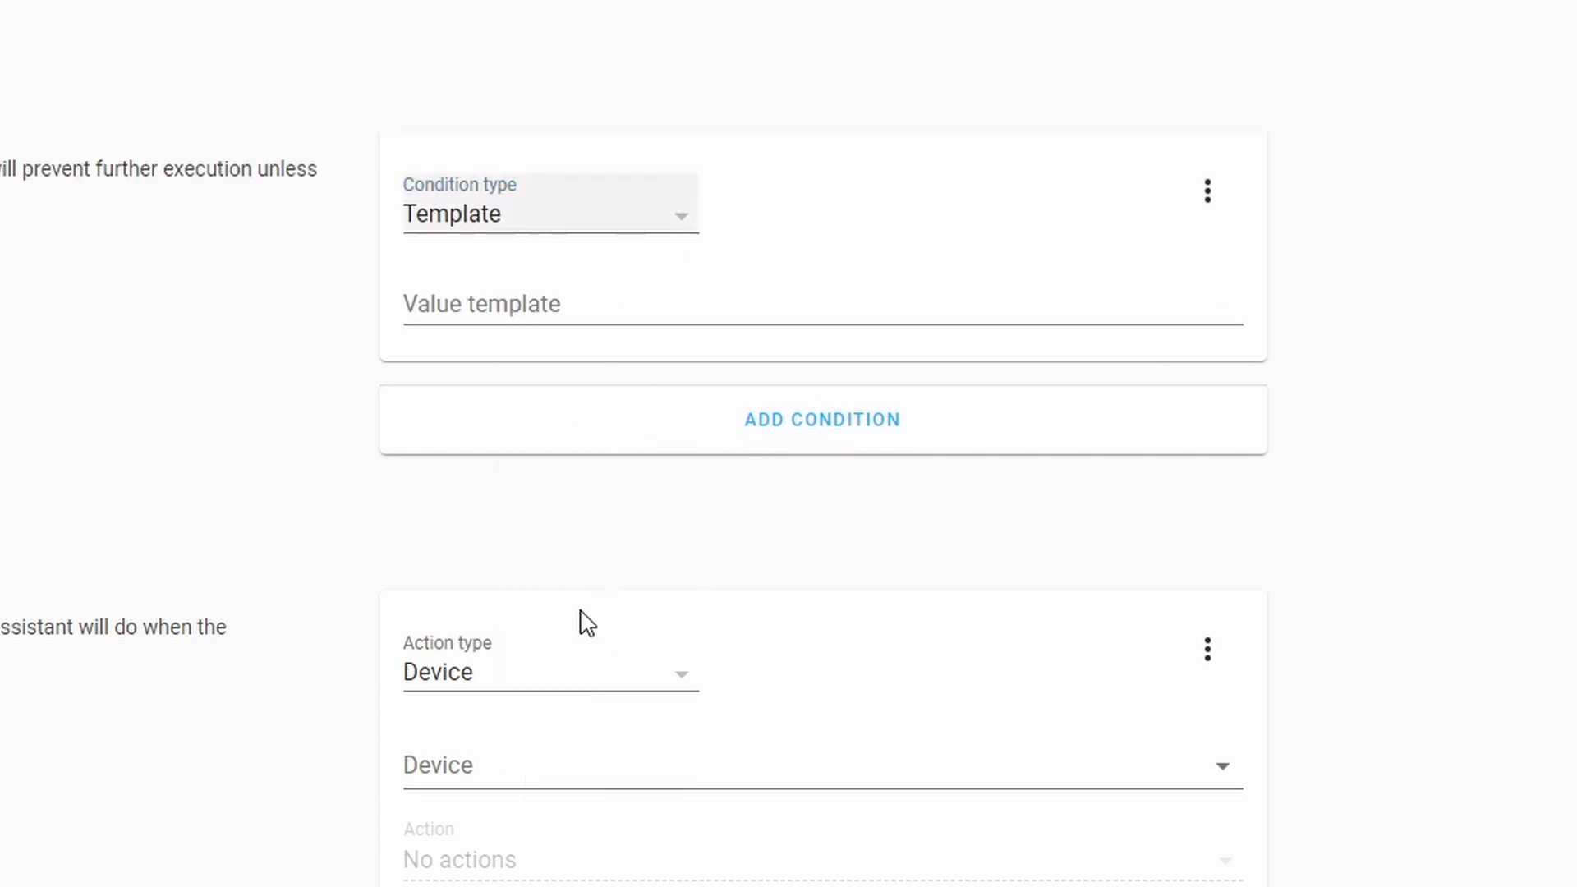
Begin the condition's value template with {{ on its own line, followed by states("sensor.latest_version") != states("sensor.current_version")
left_click(680, 292)
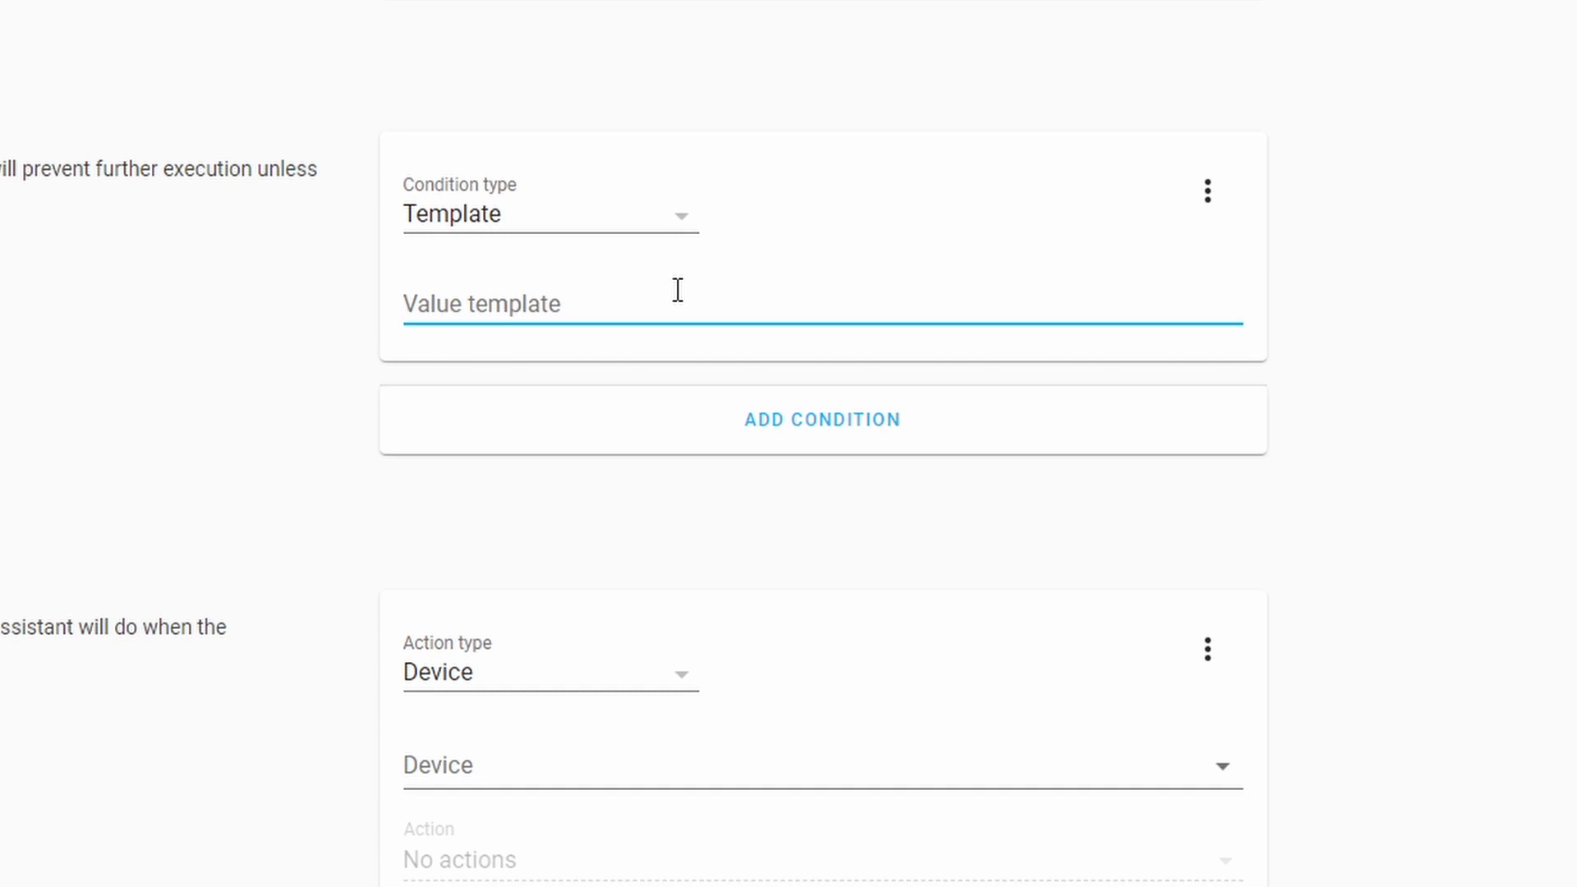
type("{{")
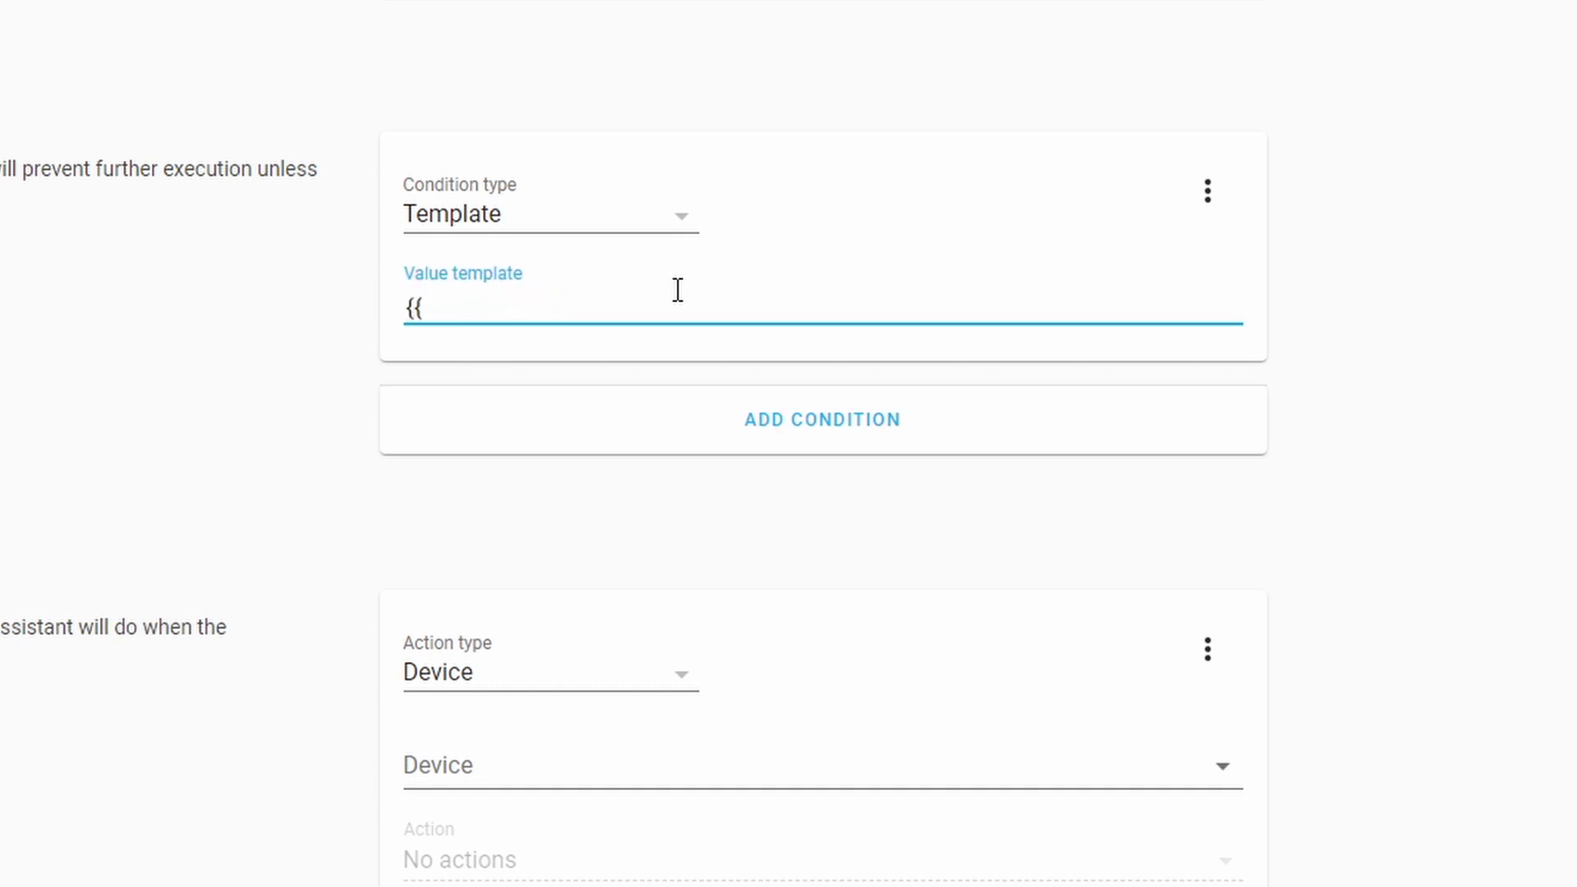
key("Return")
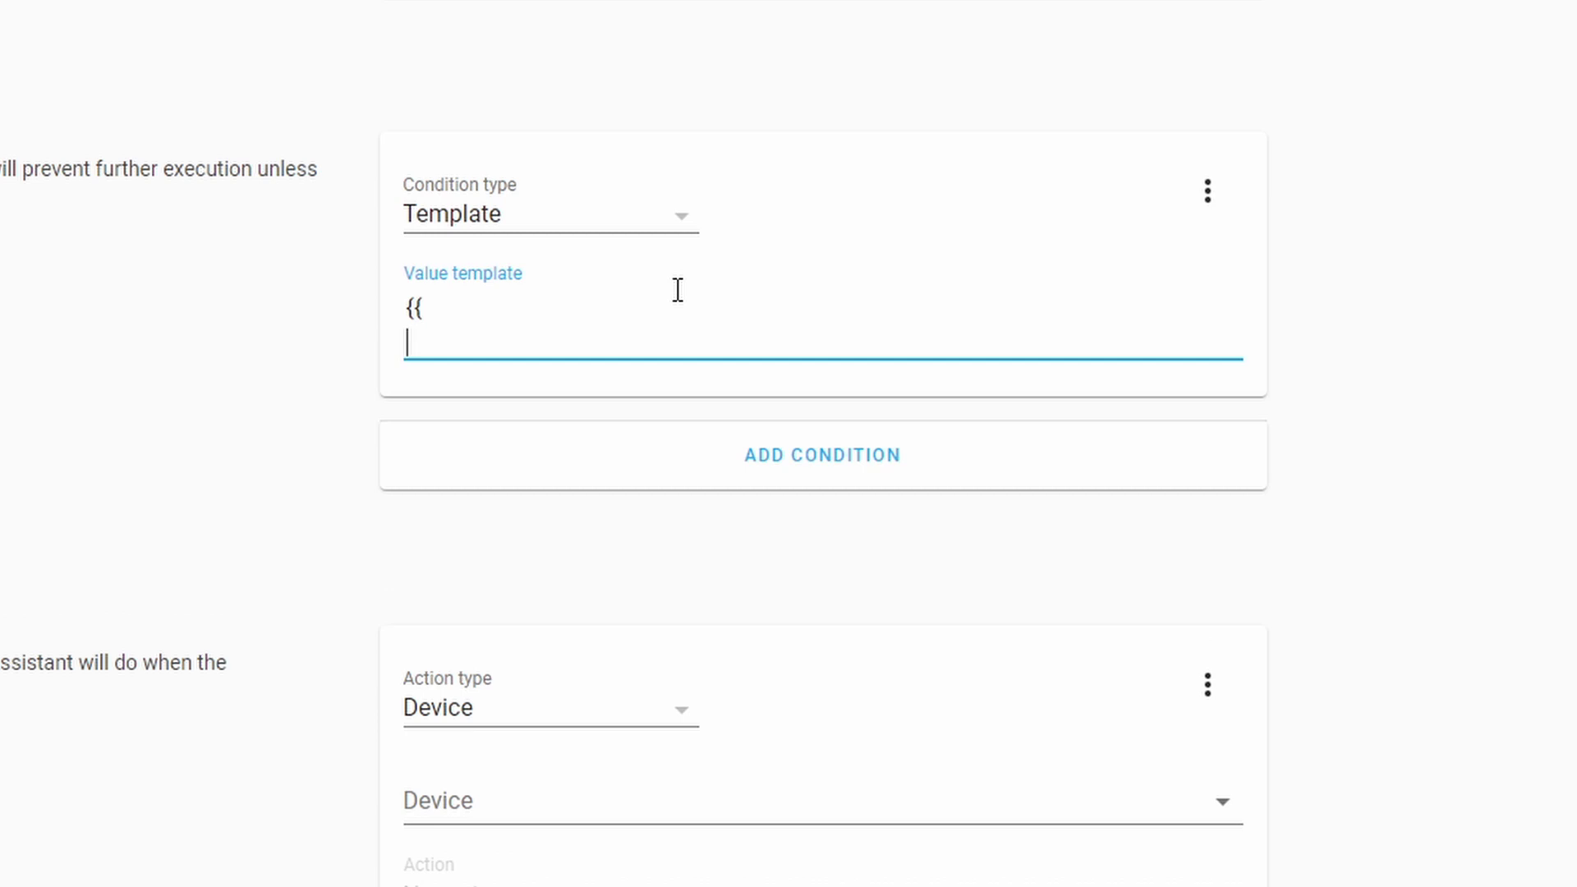
type("states(\"senso")
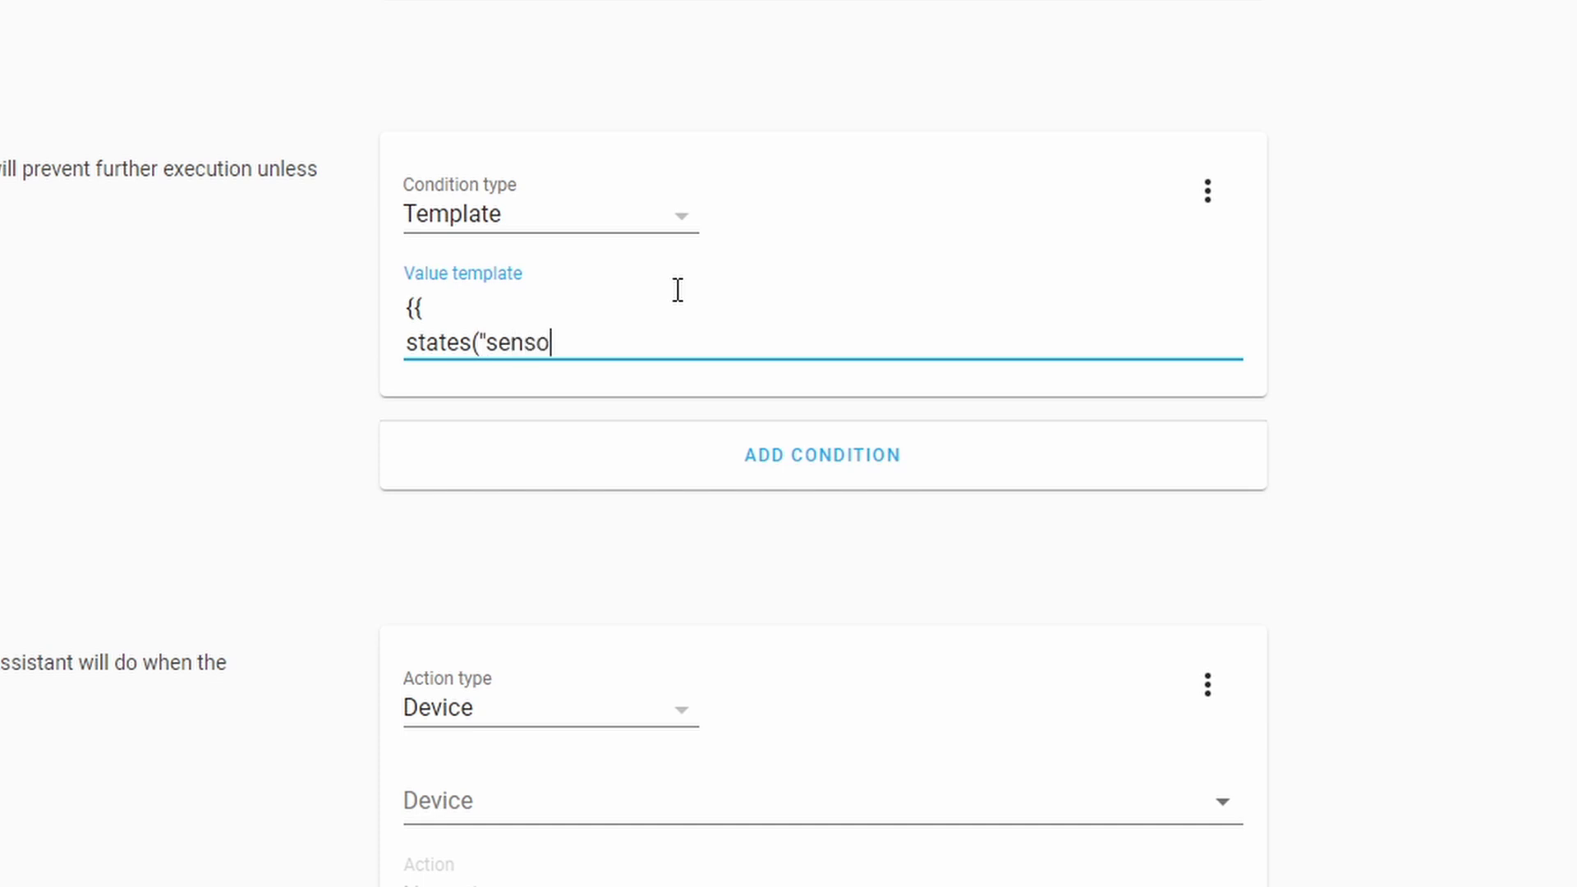
type("r.latest_version\")")
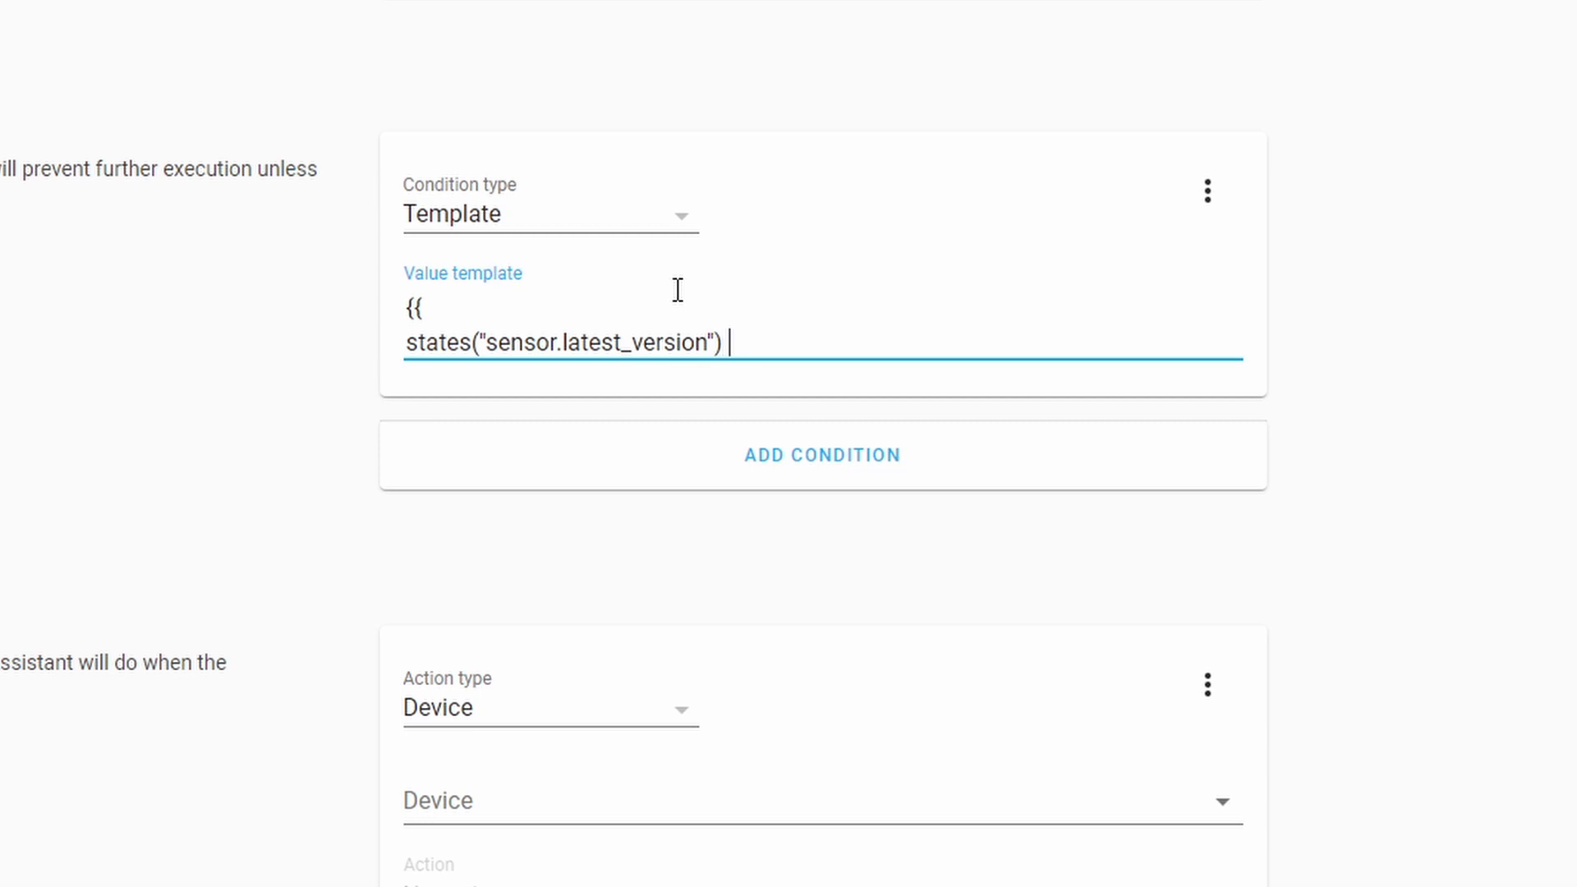
type(" != states(s")
key("BackSpace")
type("\"sensor.")
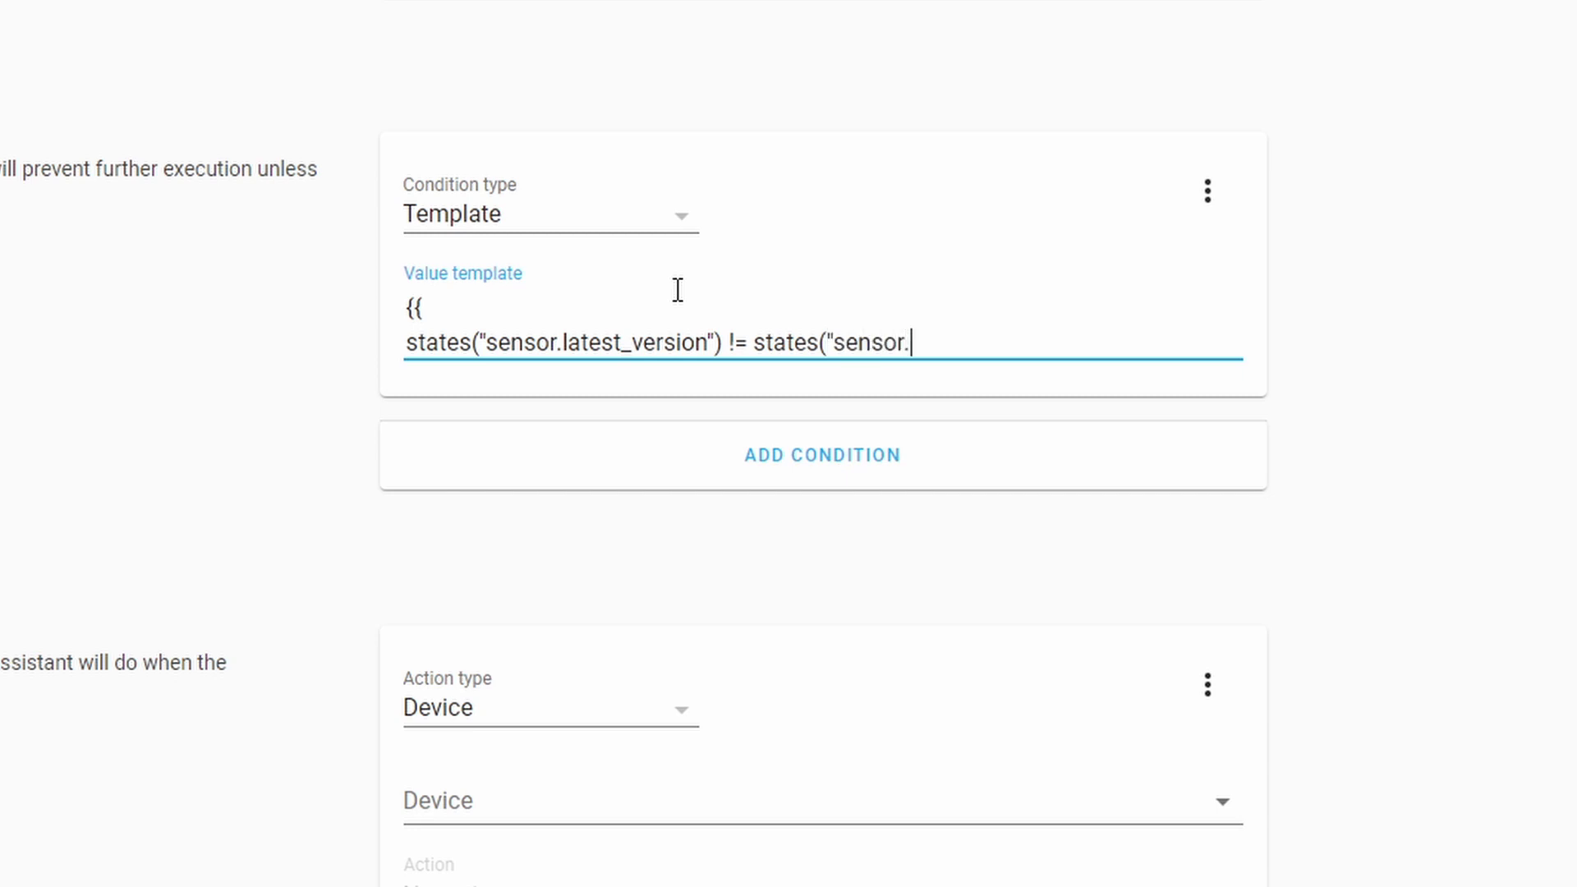
type("current_version\"")
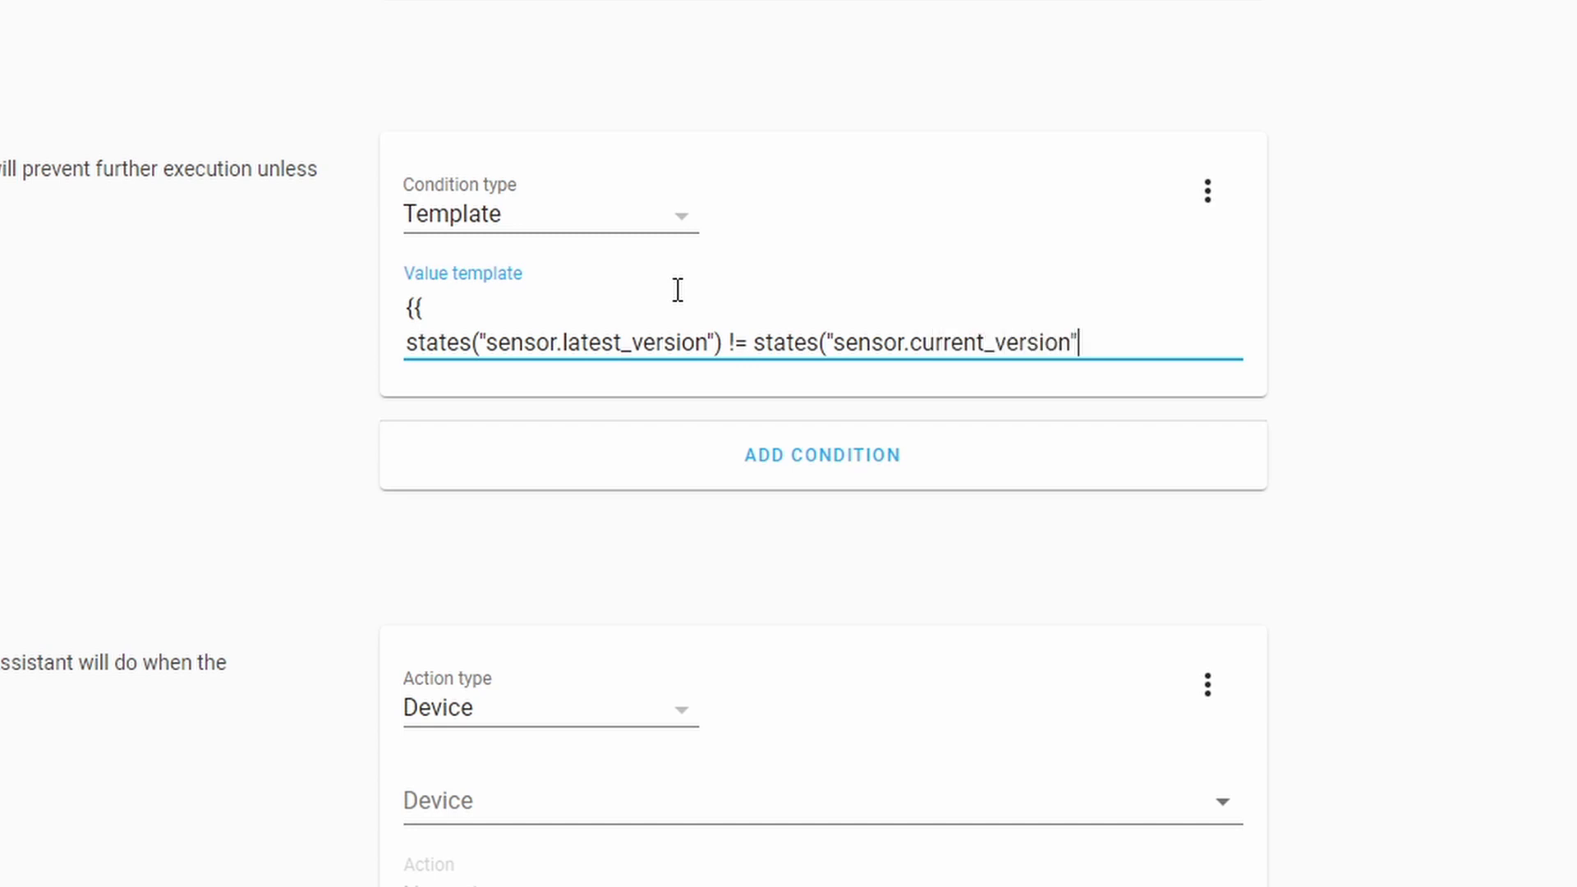
type(")")
Extend the value template with and states("sensor.latest_version") != "unknown" }}
type("and")
type(" states")
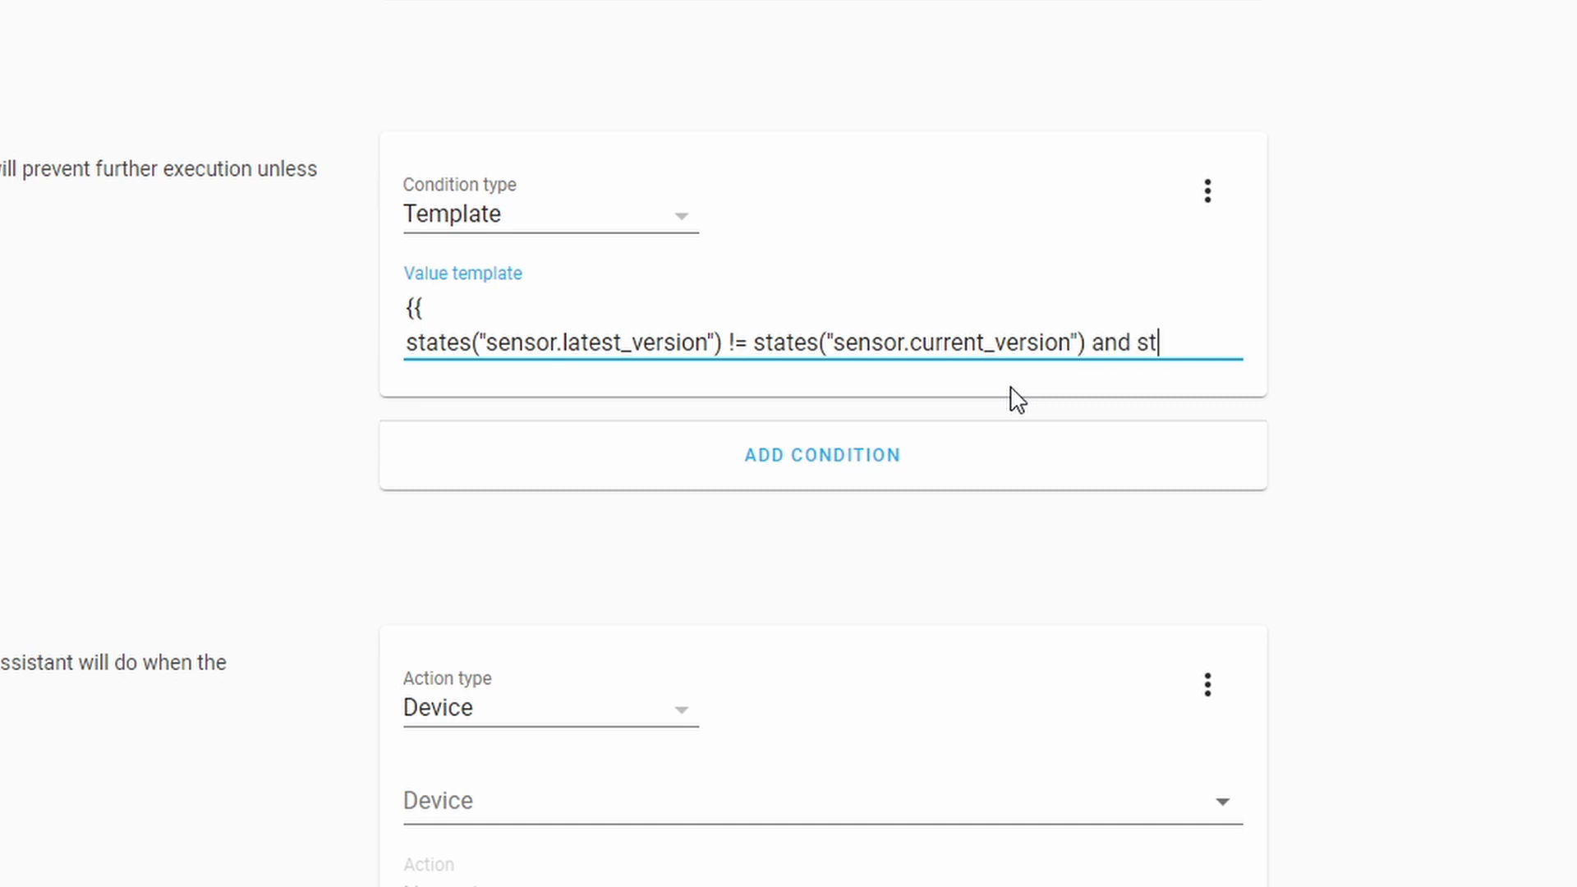
type("(\"sensor")
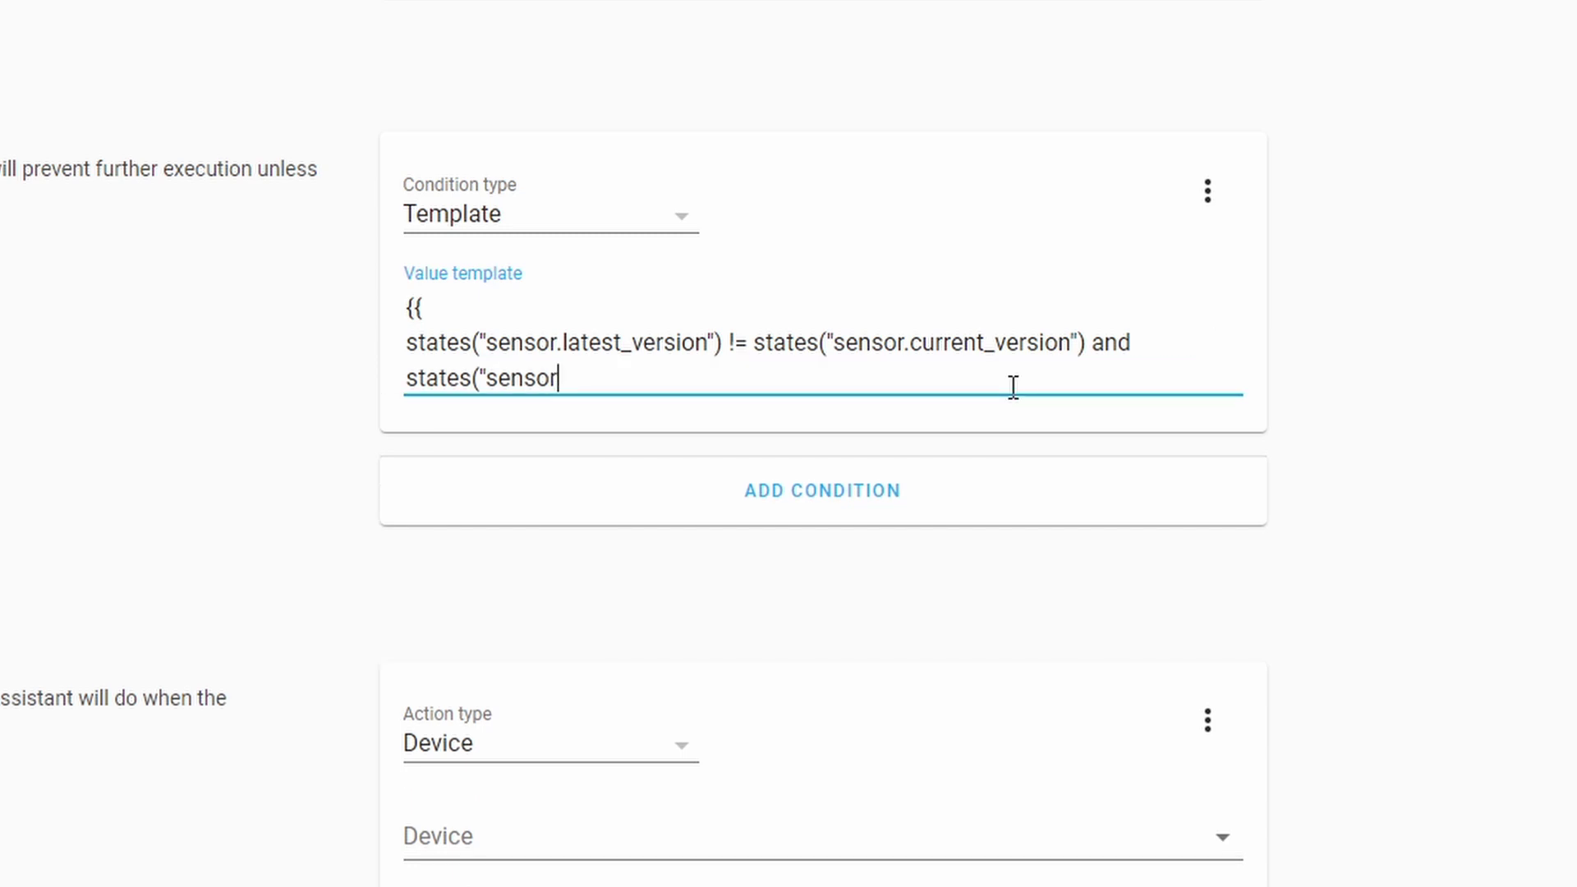
type(".latest_version")
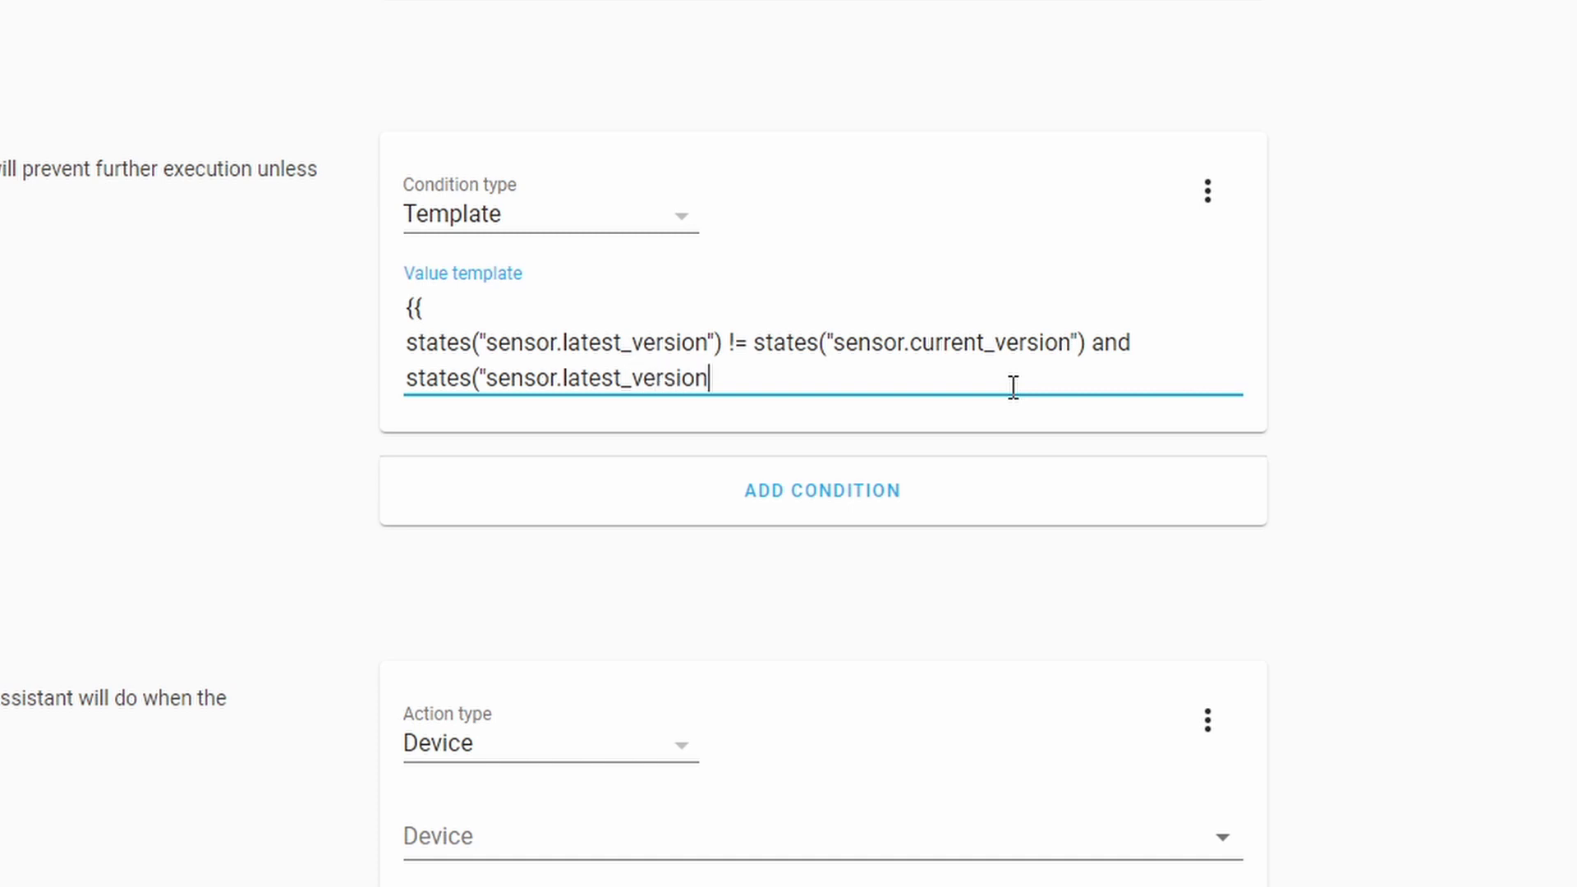
type("\") != \"unknown\"")
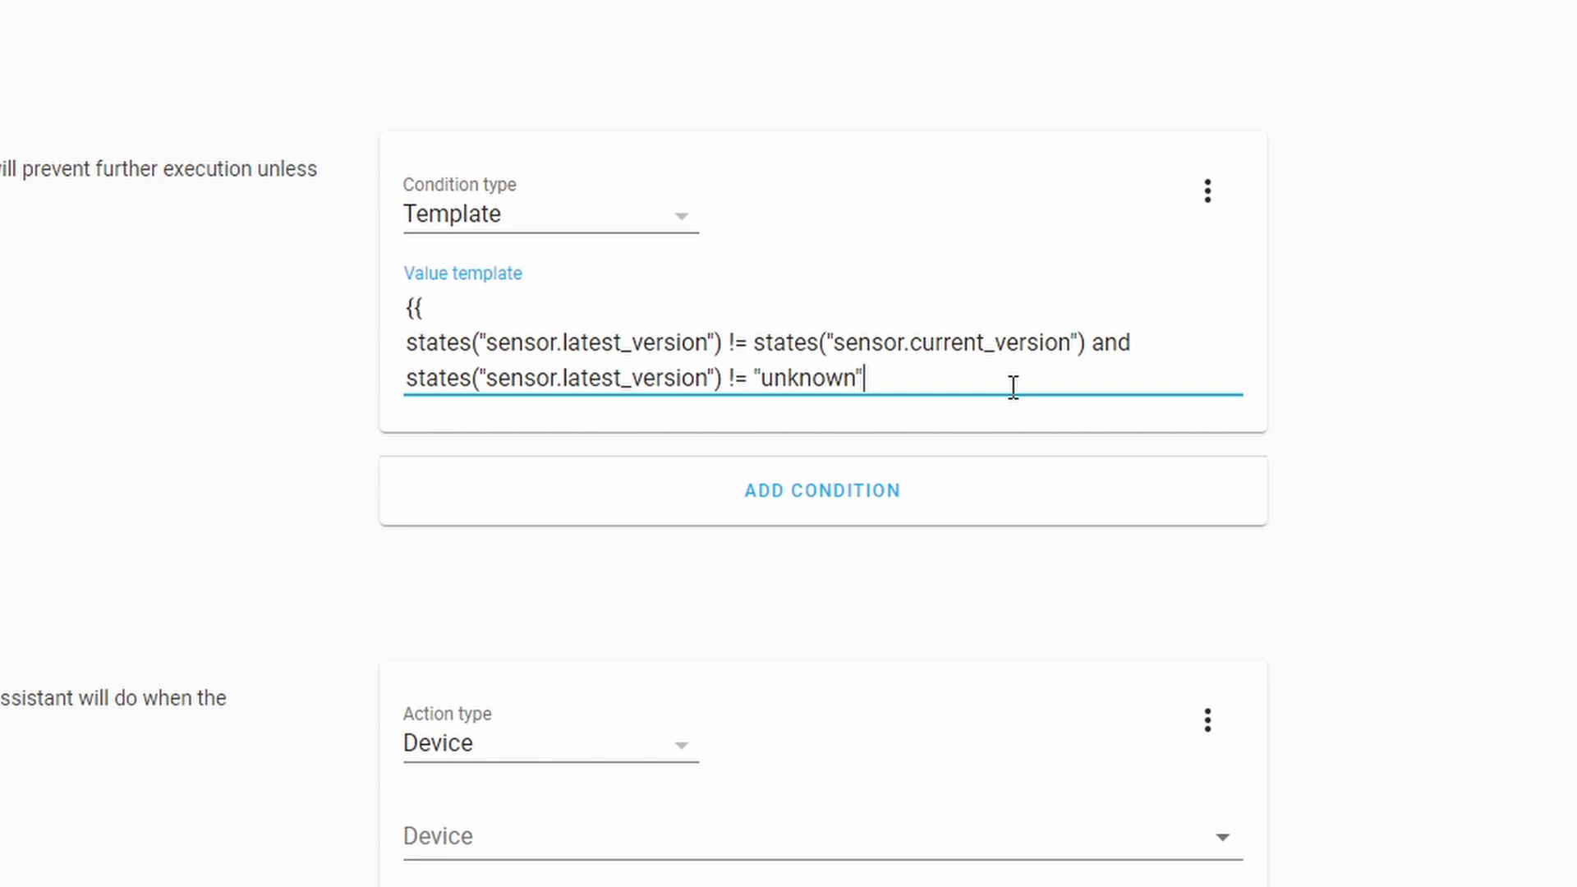
type(" }}")
Join the template's opening braces with the first states expression and switch the condition to YAML editing
key("Up")
key("Up")
key("Delete")
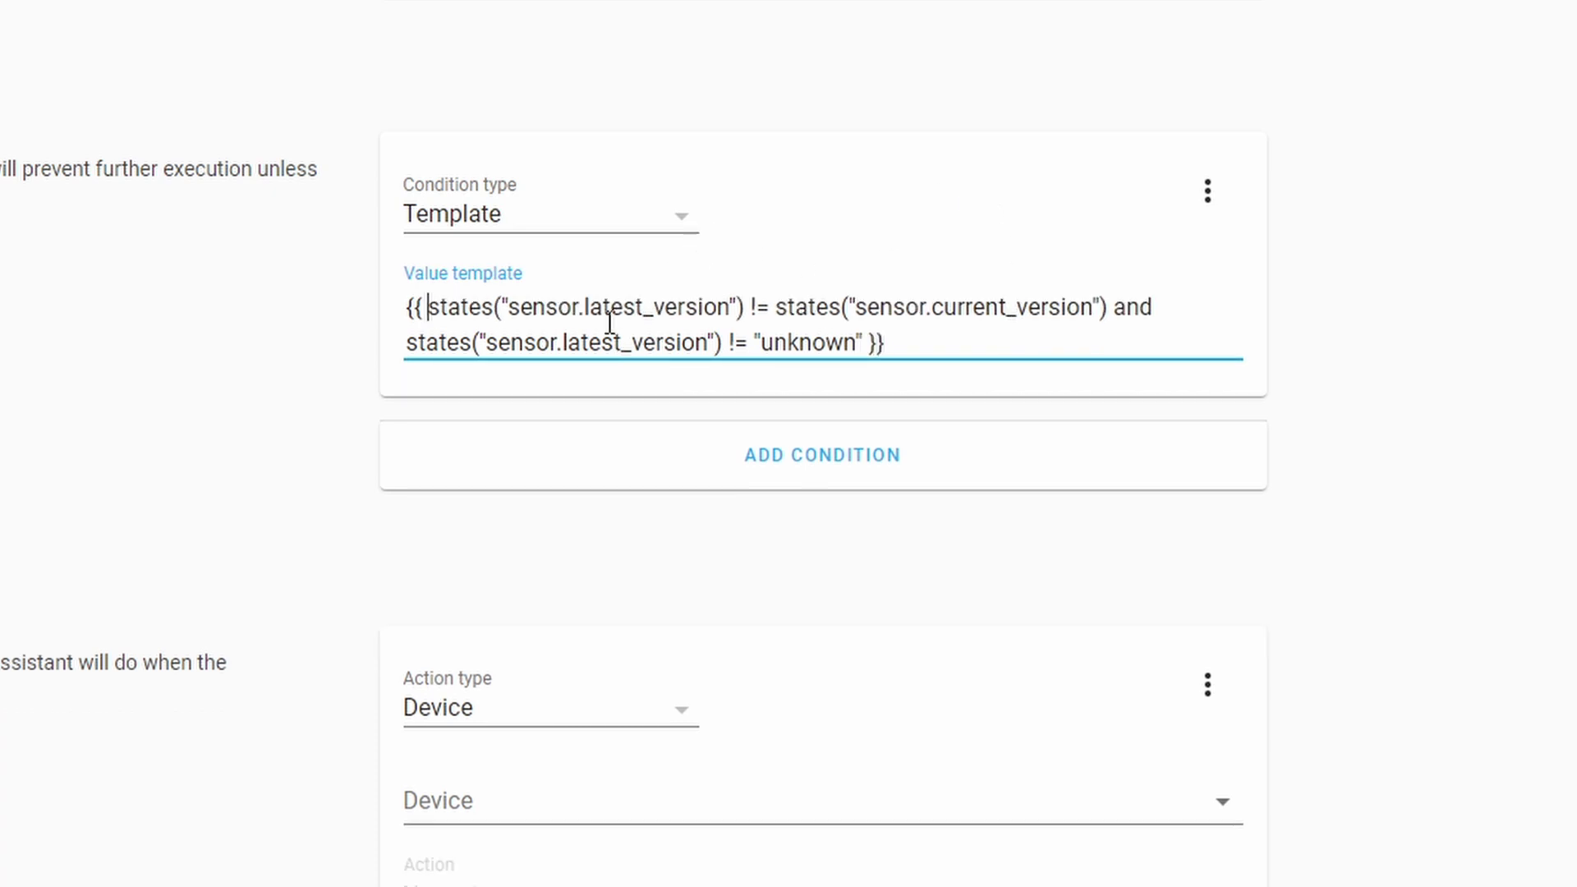
left_click(1232, 193)
left_click(1246, 280)
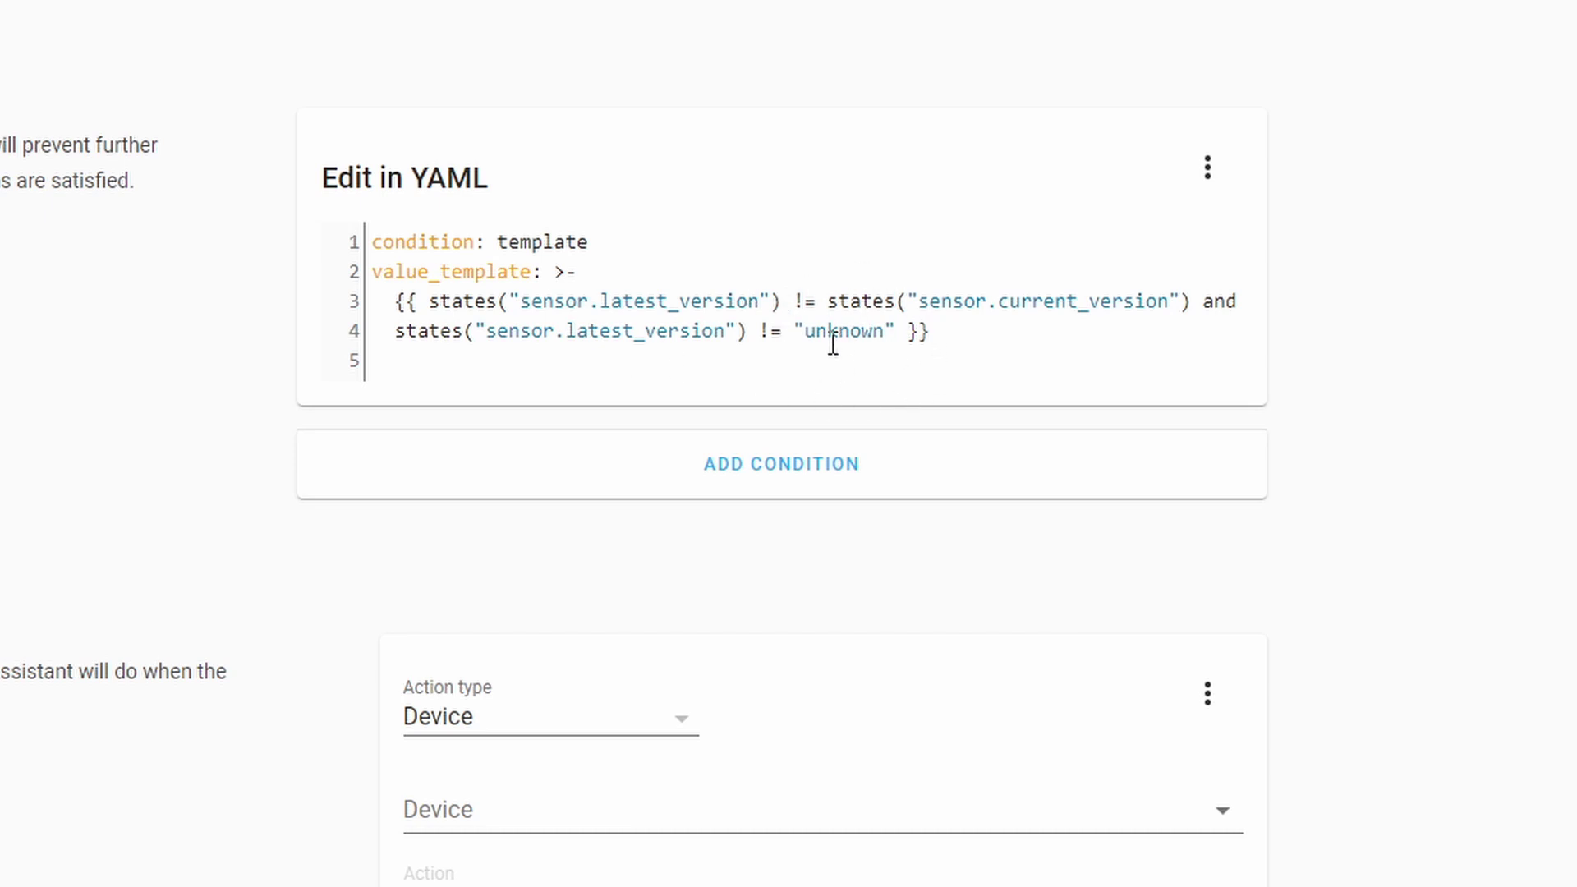
Set the automation's action to Call service with the service persistent_notification.create
scroll(129, 499, "down", 3)
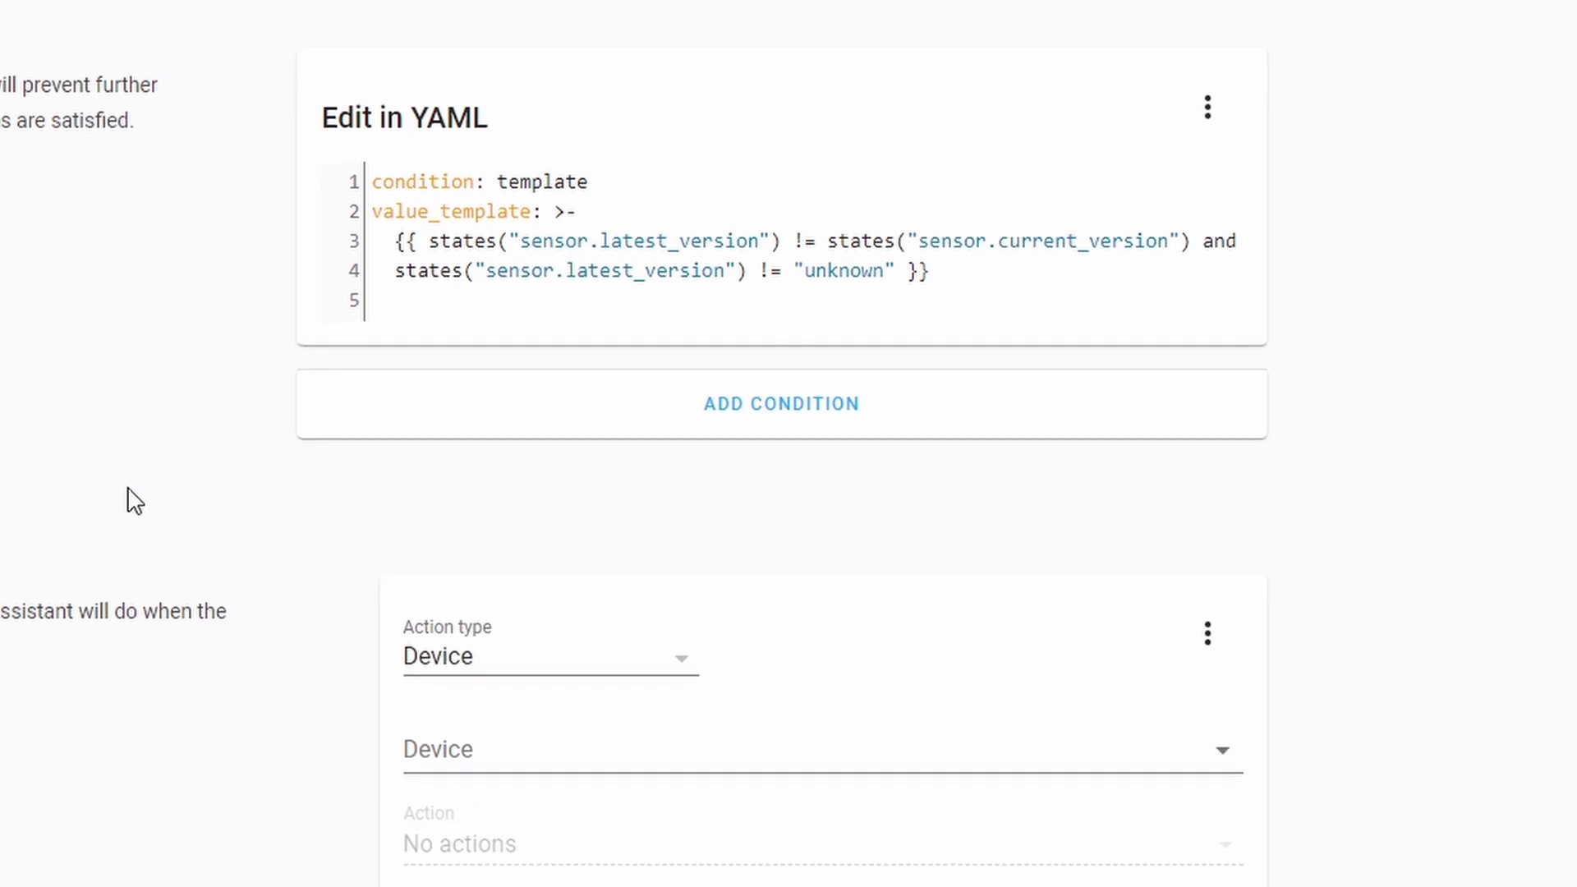
scroll(640, 549, "down", 1)
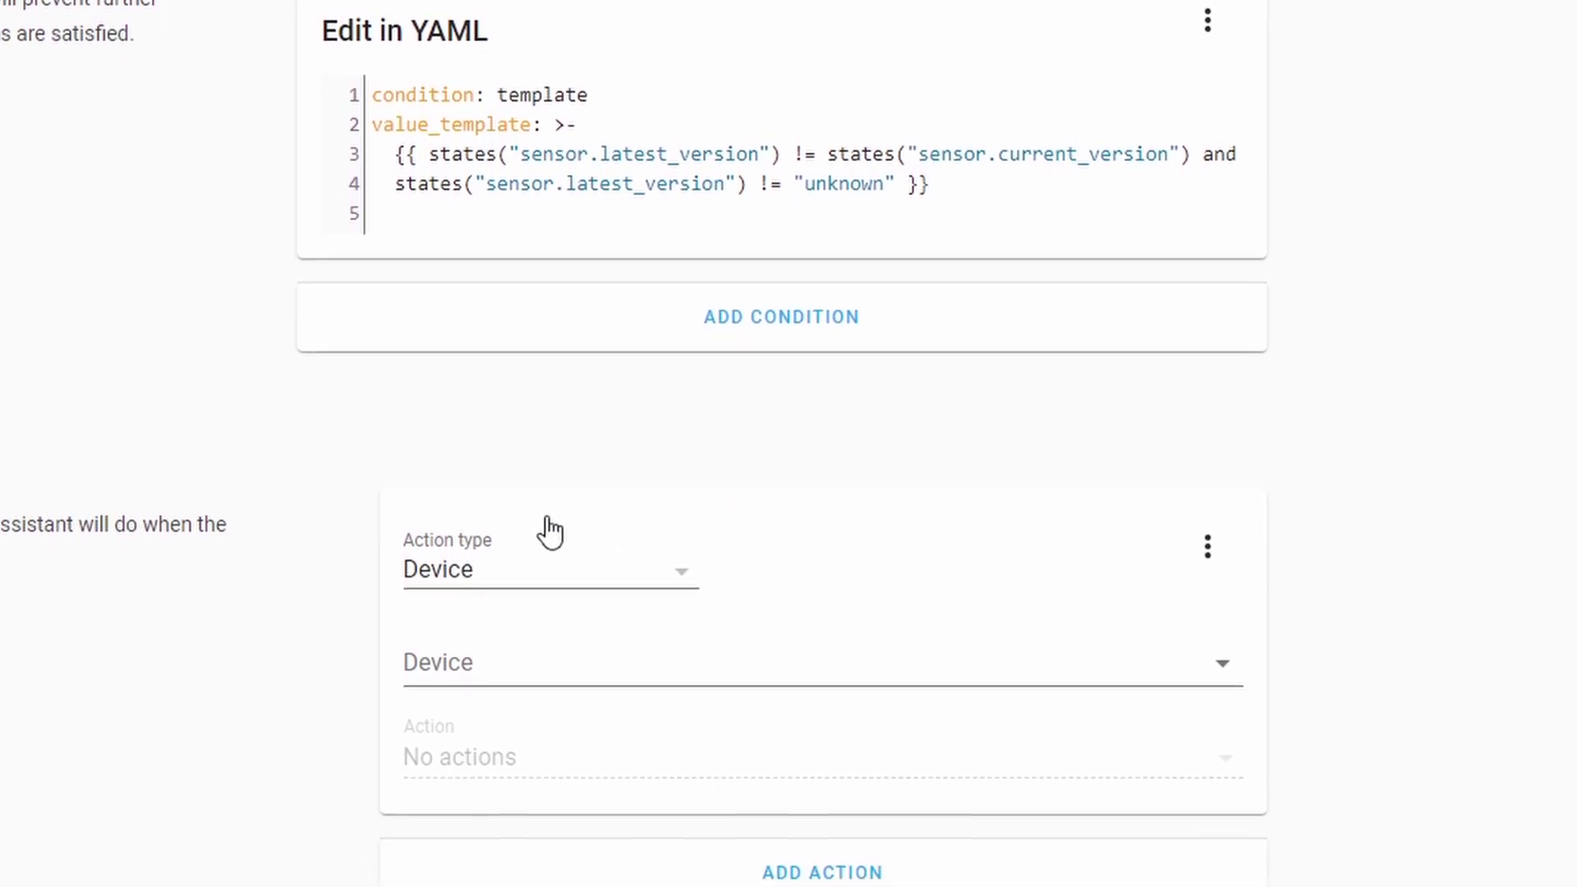
left_click(671, 538)
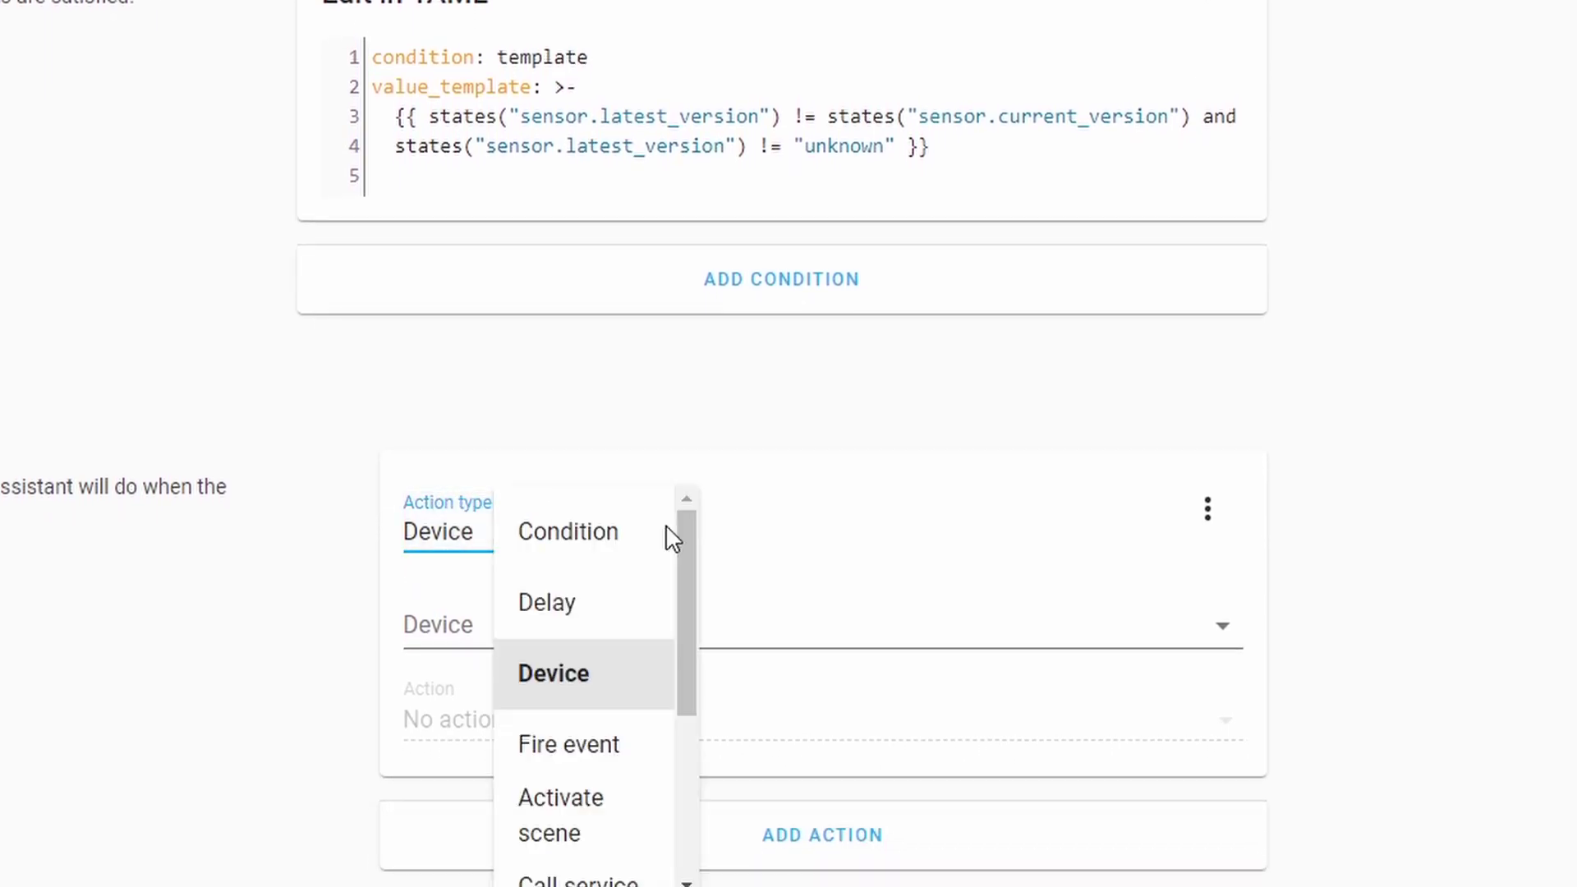
scroll(633, 642, "down", 4)
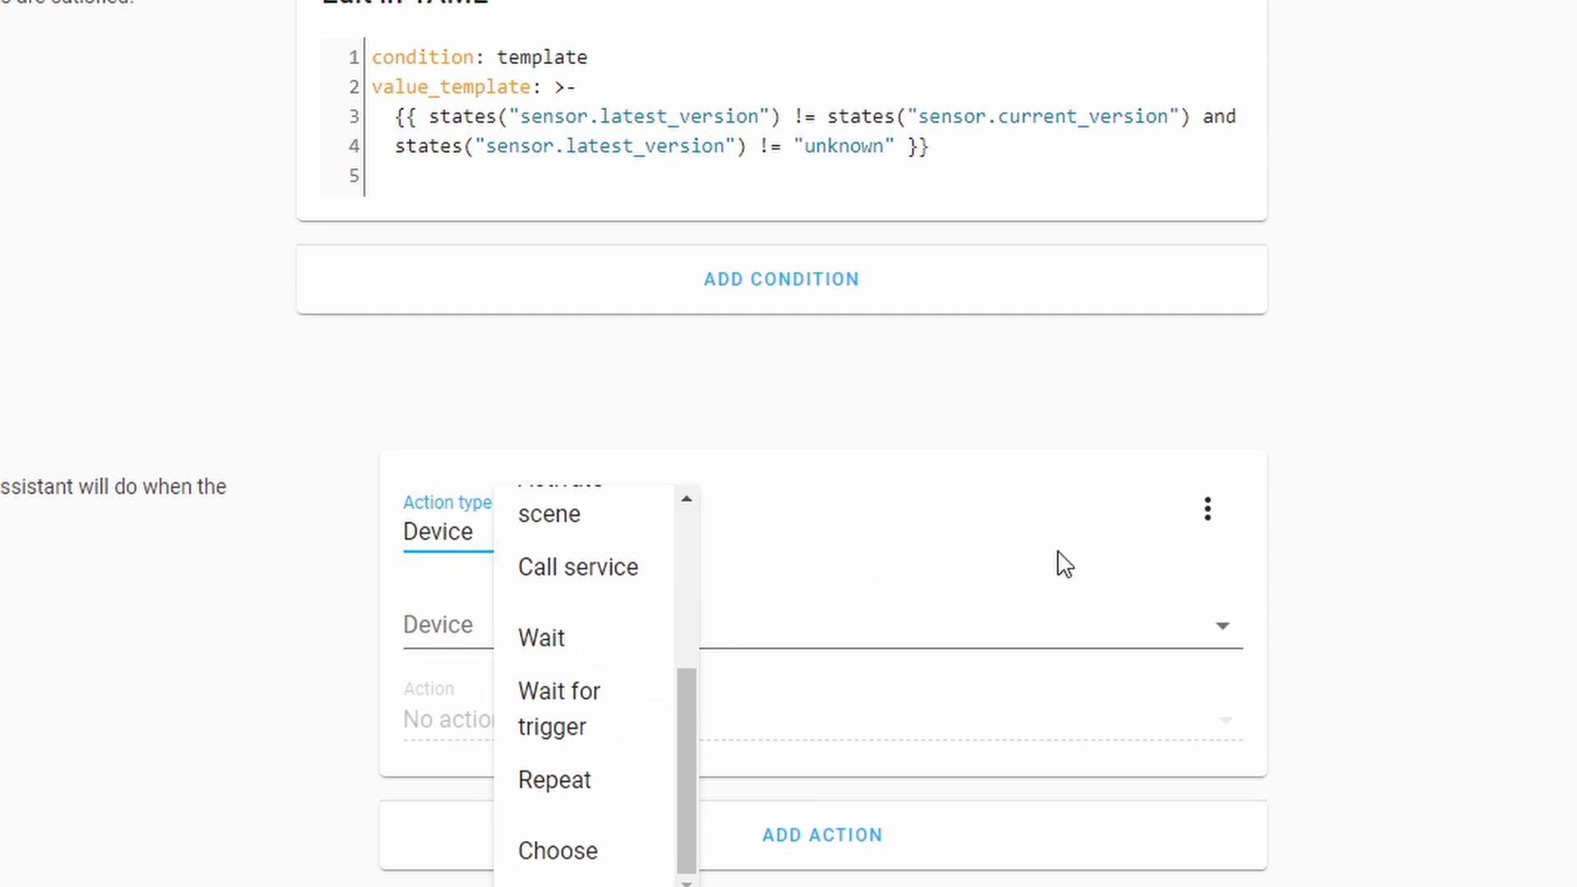
scroll(544, 673, "up", 3)
scroll(544, 673, "up", 1)
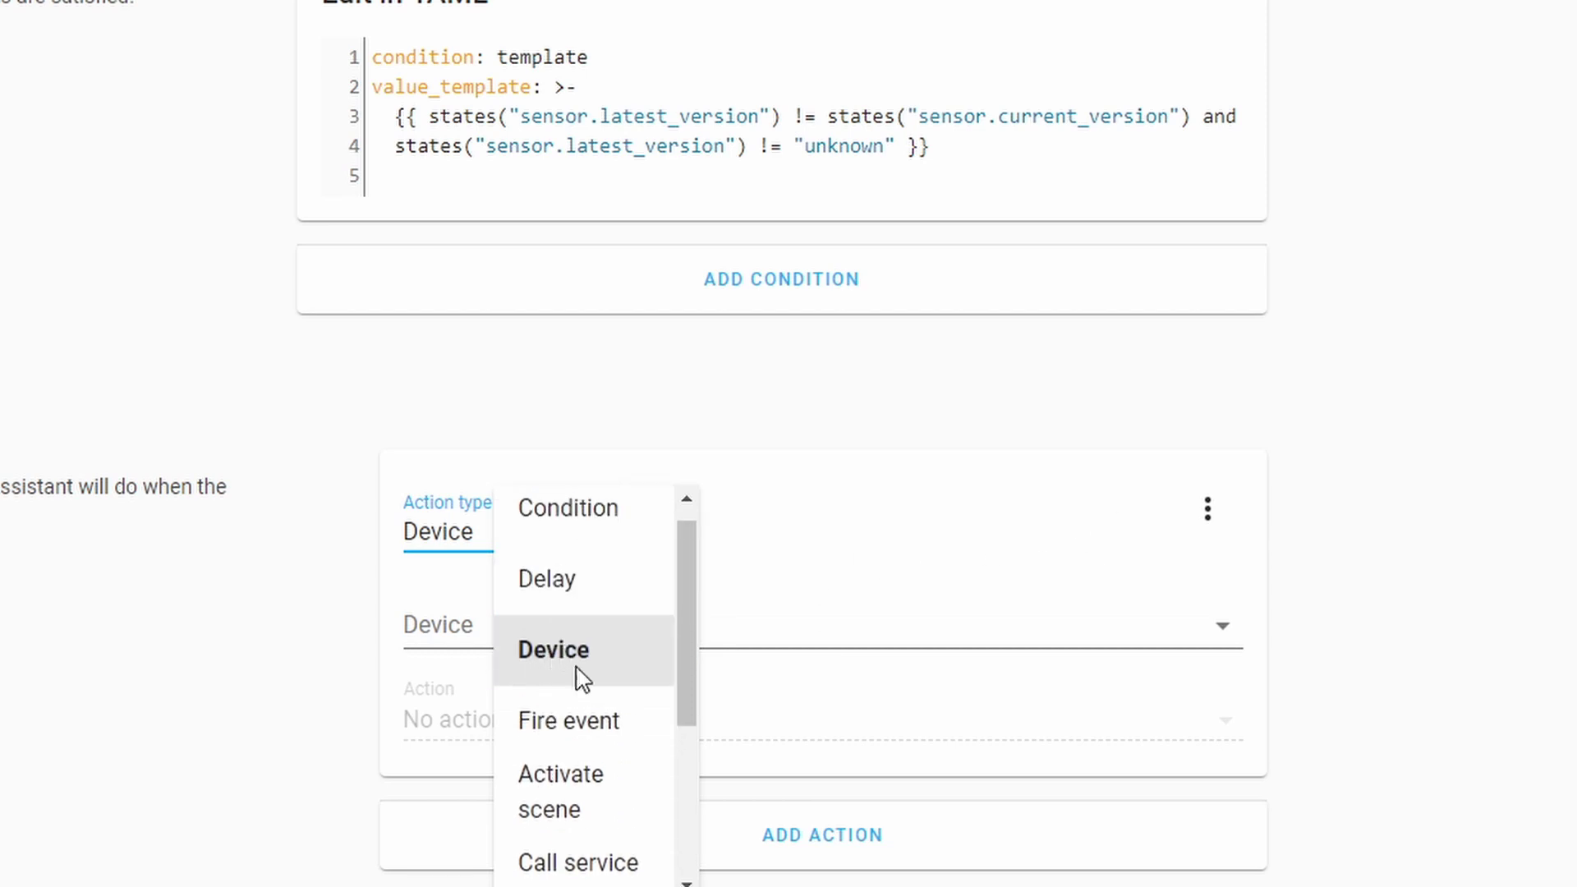
left_click(563, 864)
left_click(636, 618)
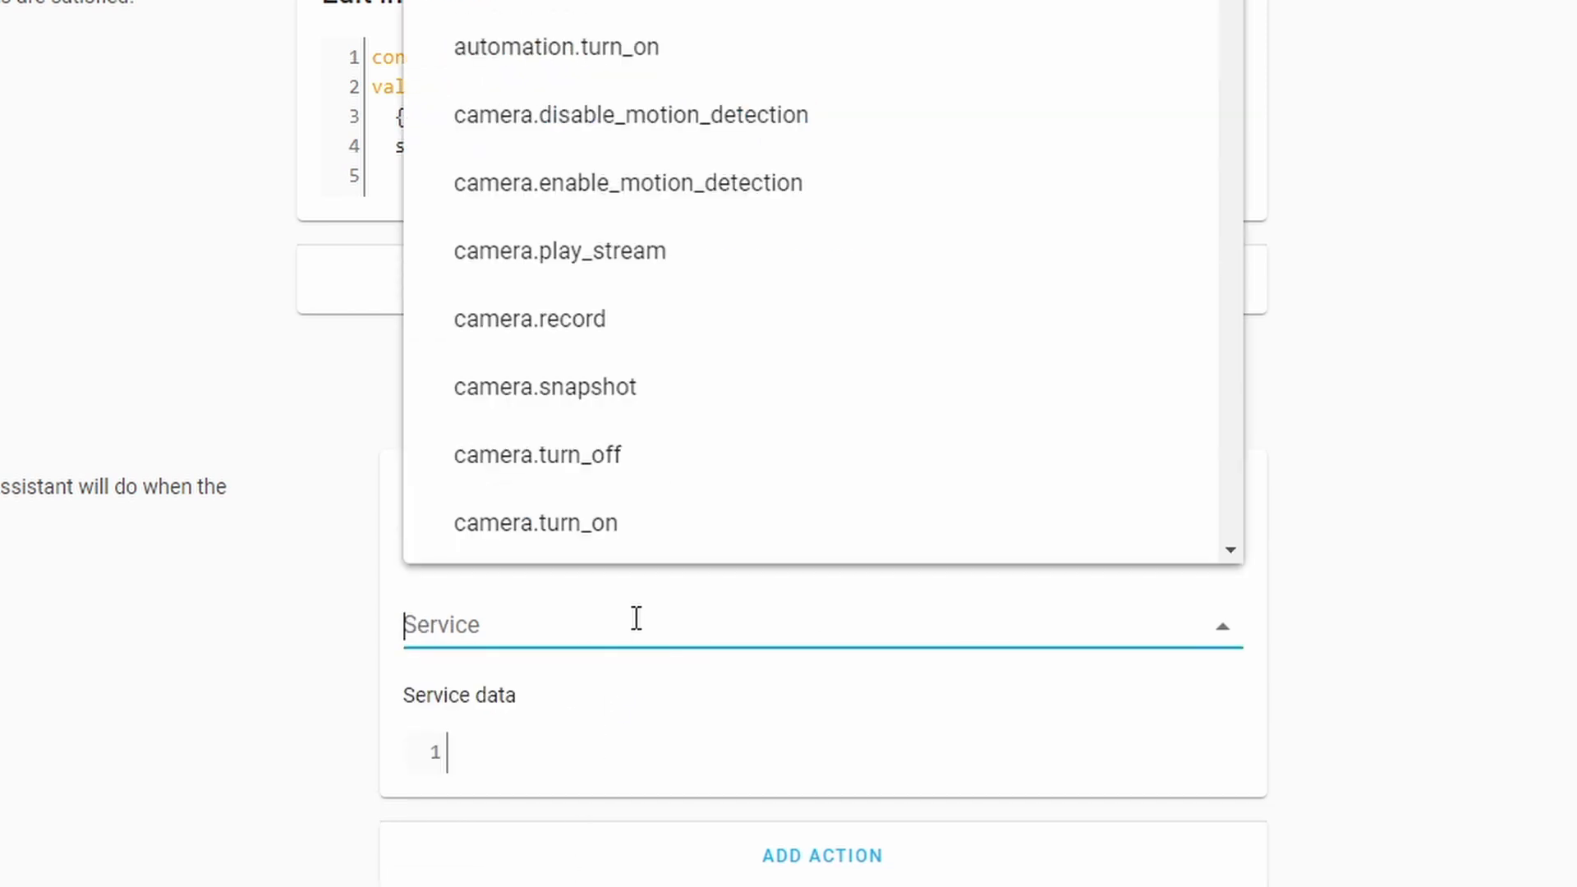
type("pers")
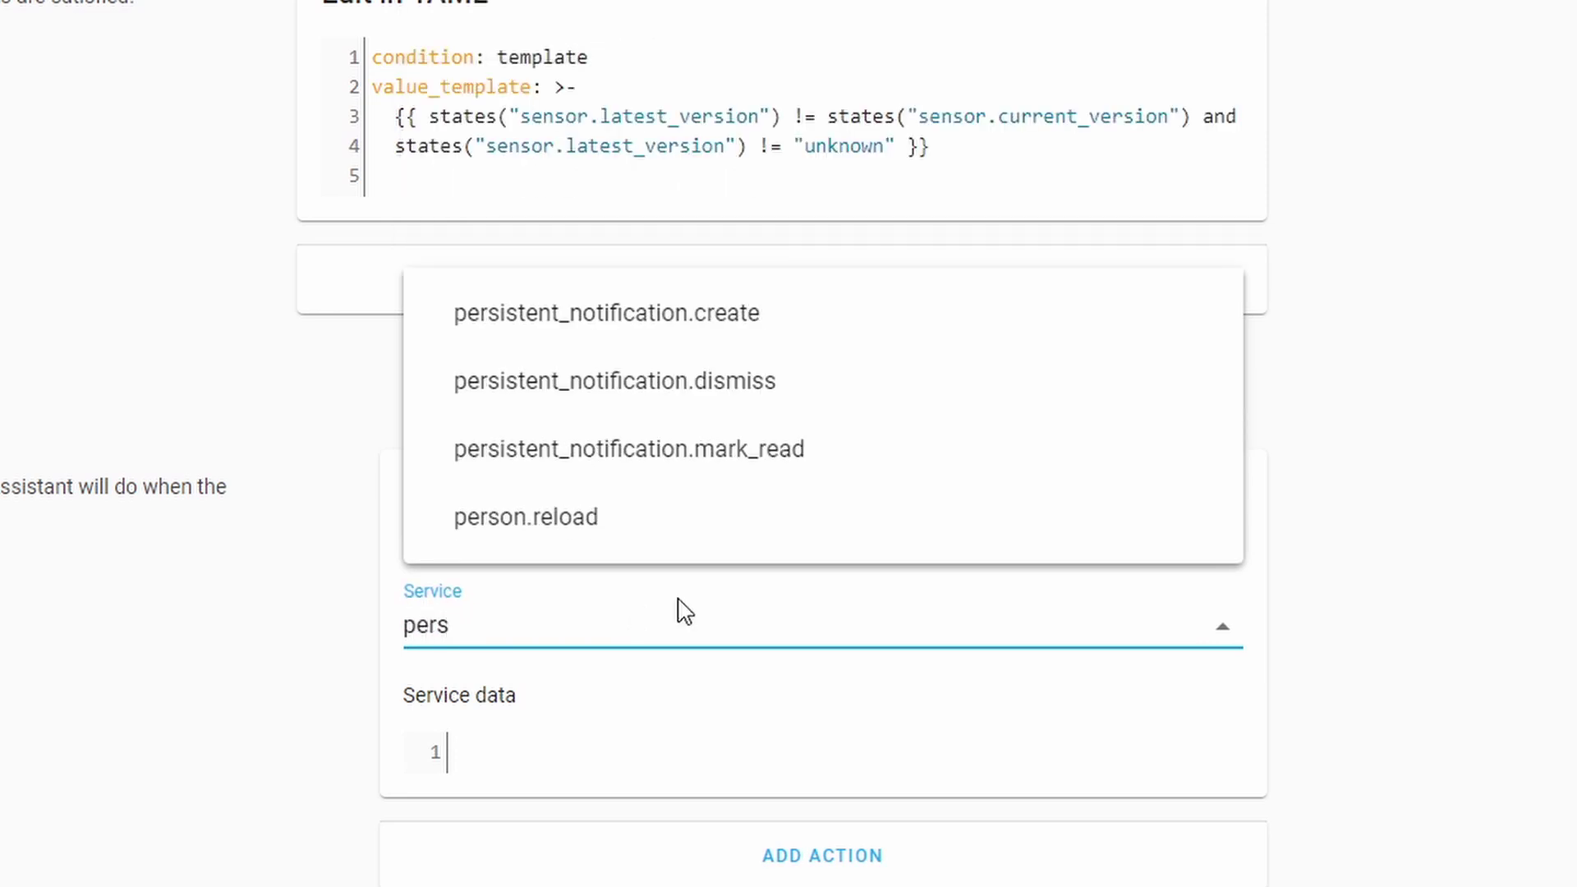
left_click(649, 322)
Enter title: New version available as the first line of the action's service data
left_click(602, 752)
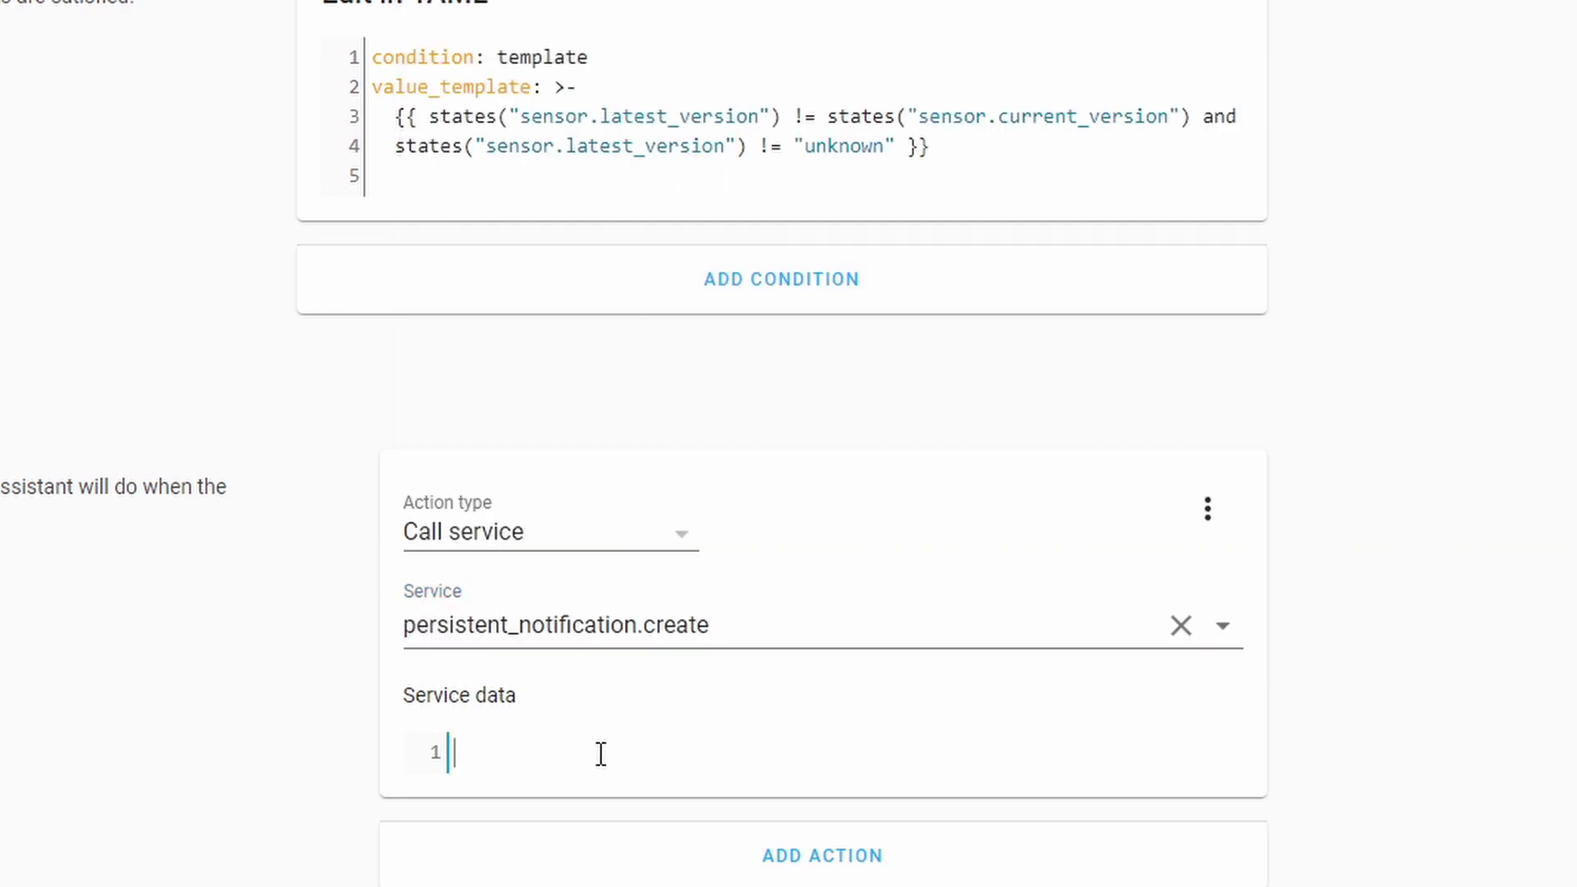
type("title: New version")
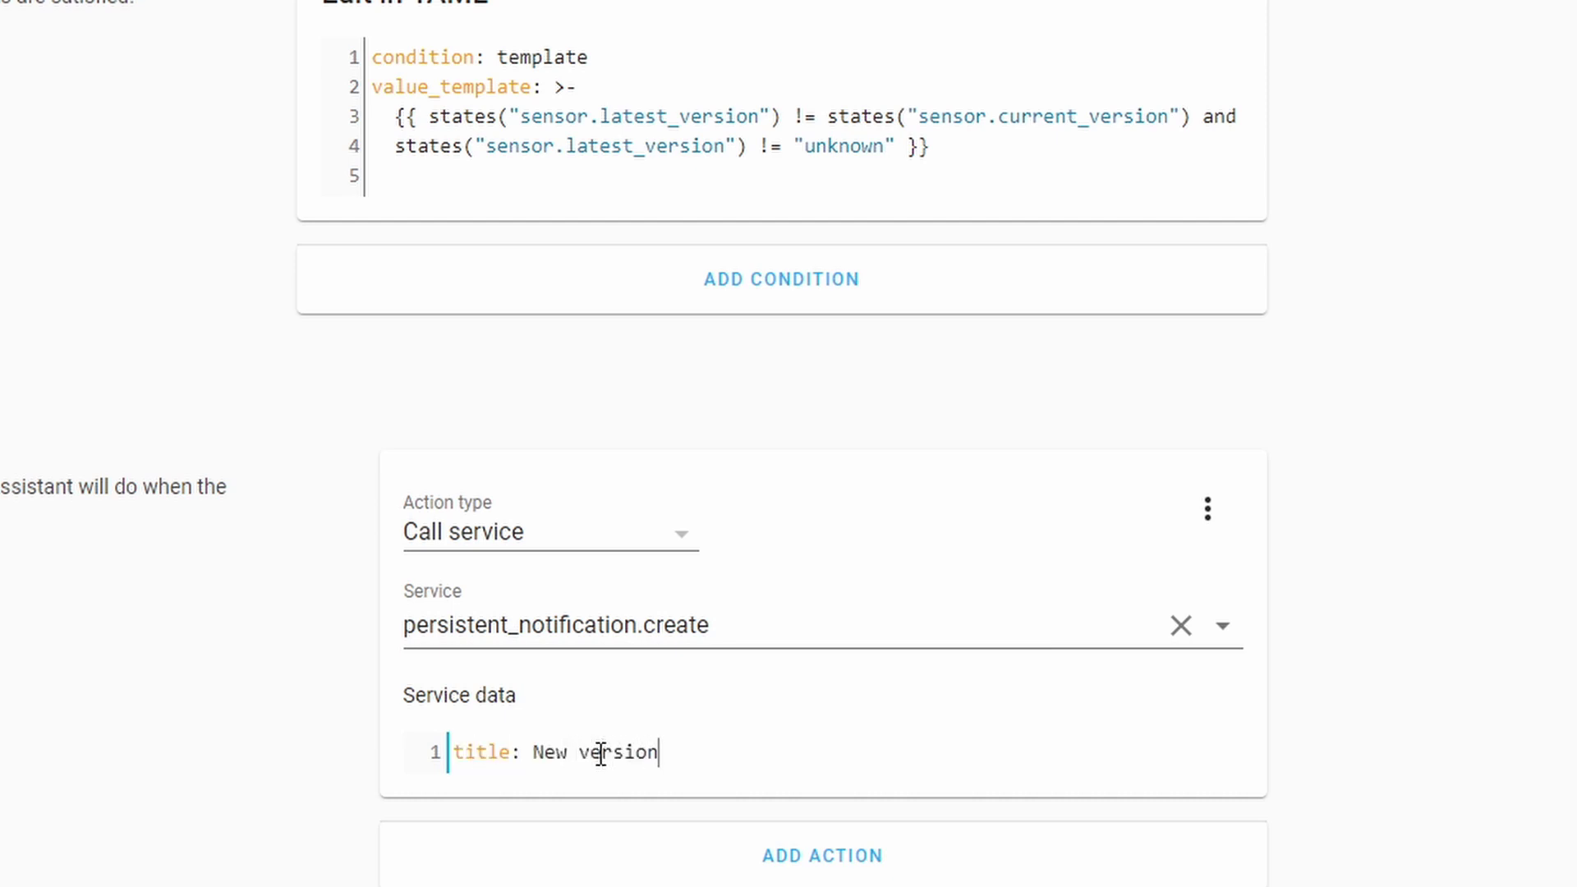
type(" available")
key("Return")
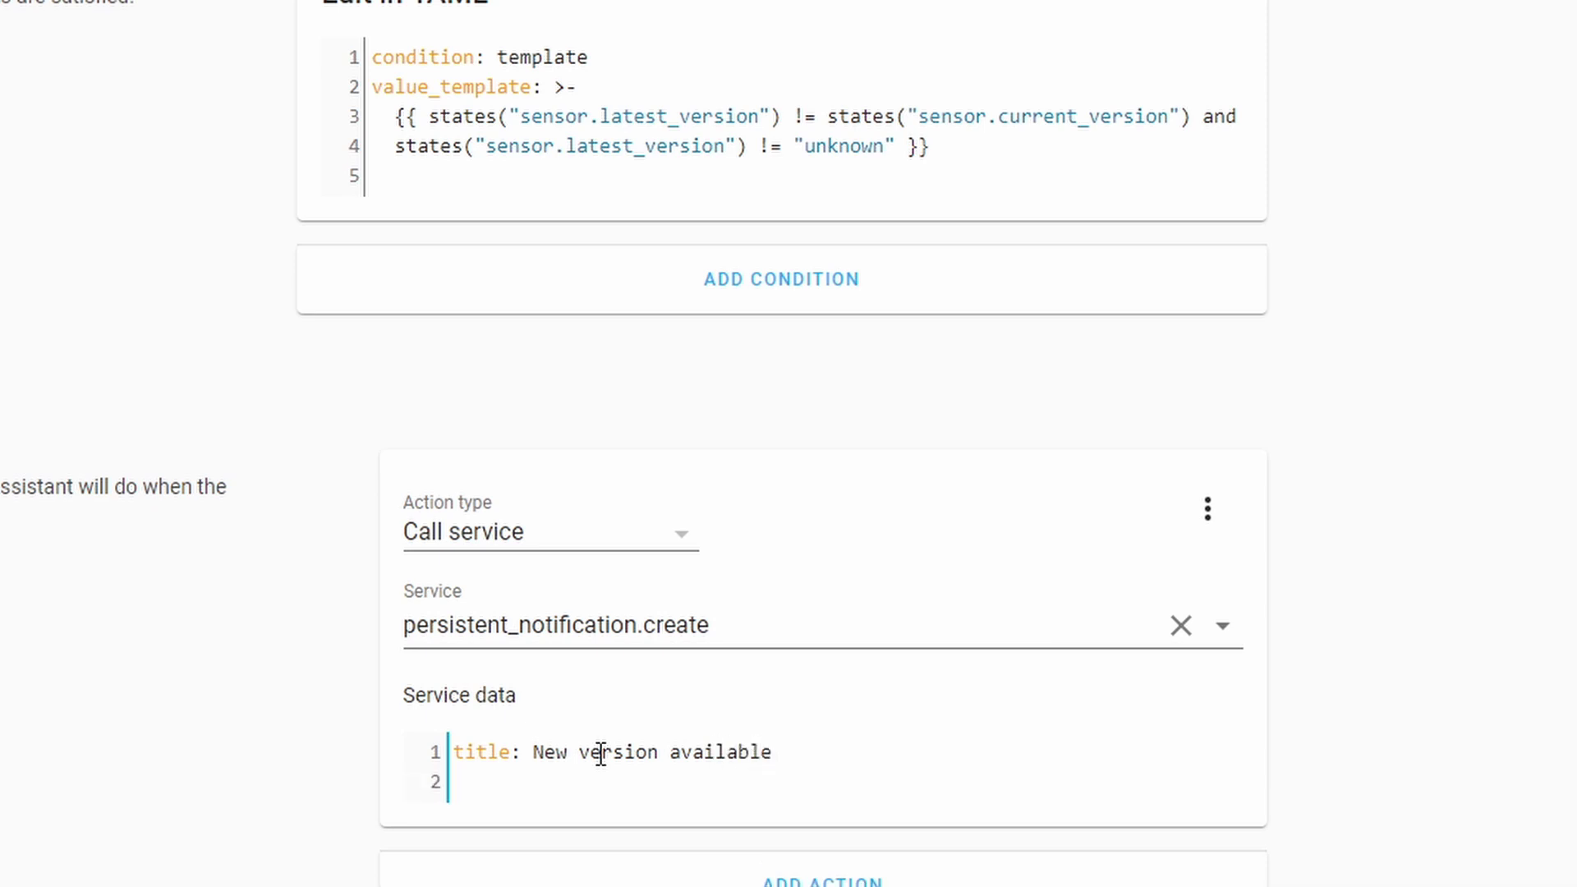
Add a message: > block to the service data with the text "There is an updated to Home Assistant available."
type("message: >")
key("Return")
scroll(624, 493, "down", 1)
type("There is ")
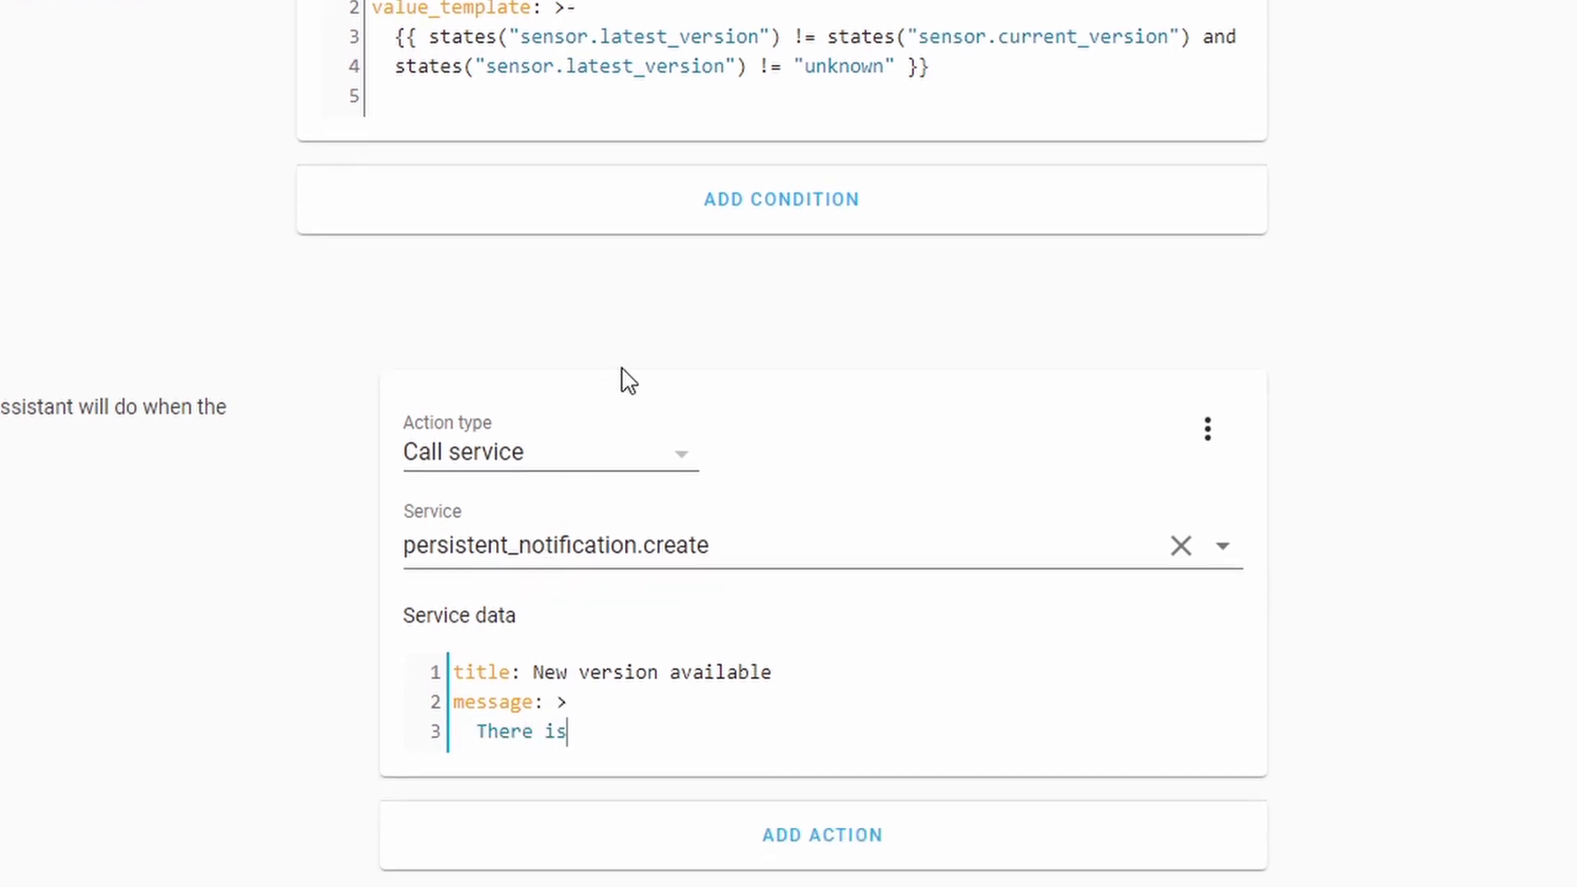
type("an updated to Home Assistant available")
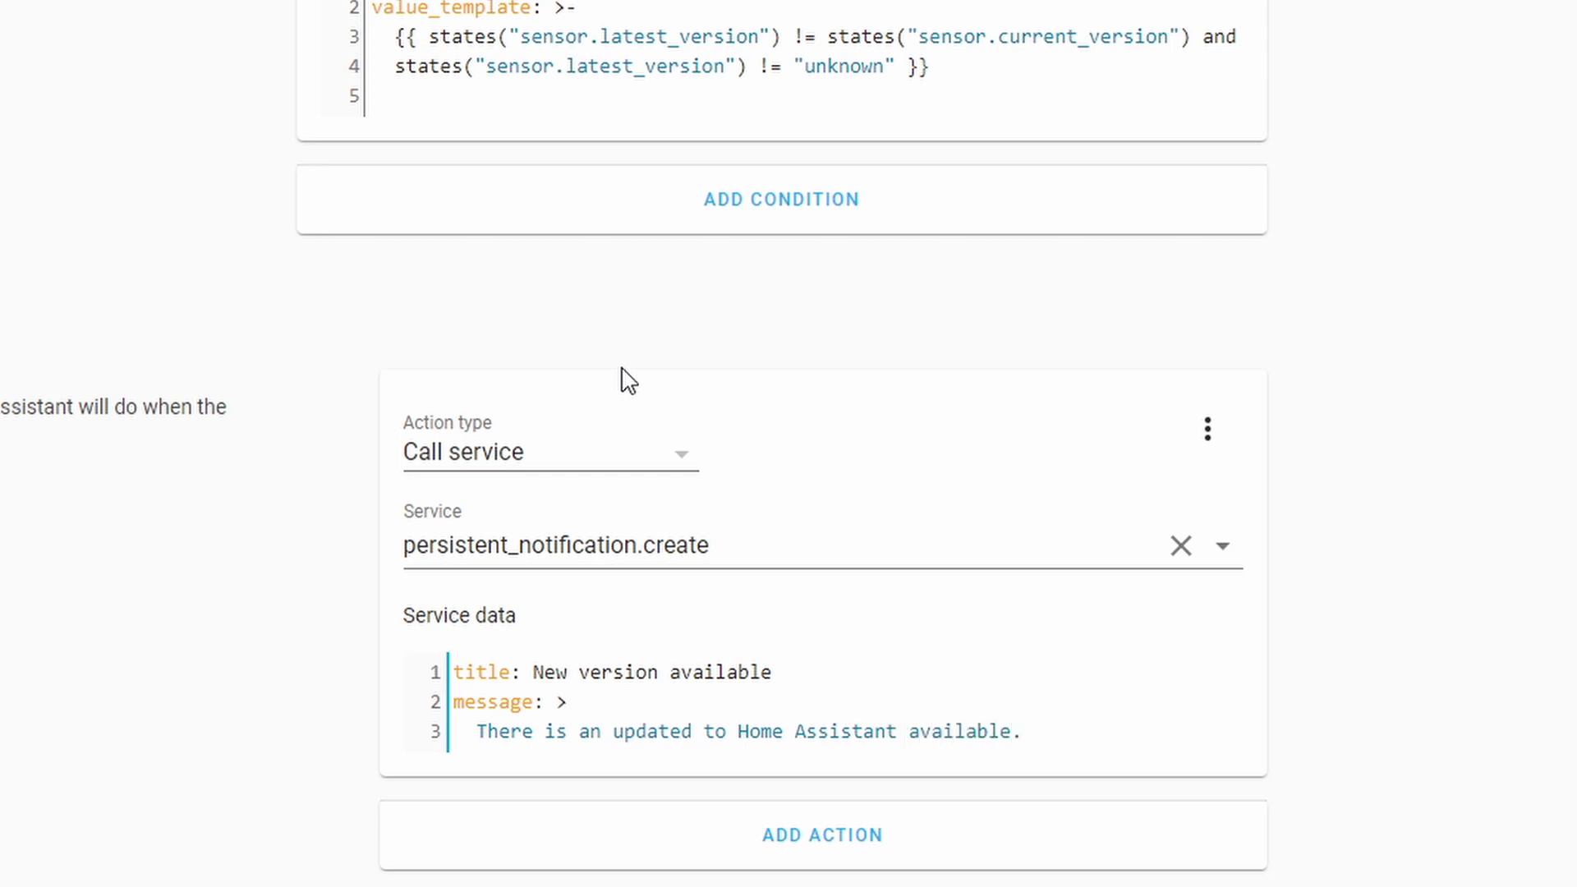
type(".")
Add a new message line with the template {{ states("sensor.current_version") }}
key("Return")
type("{{")
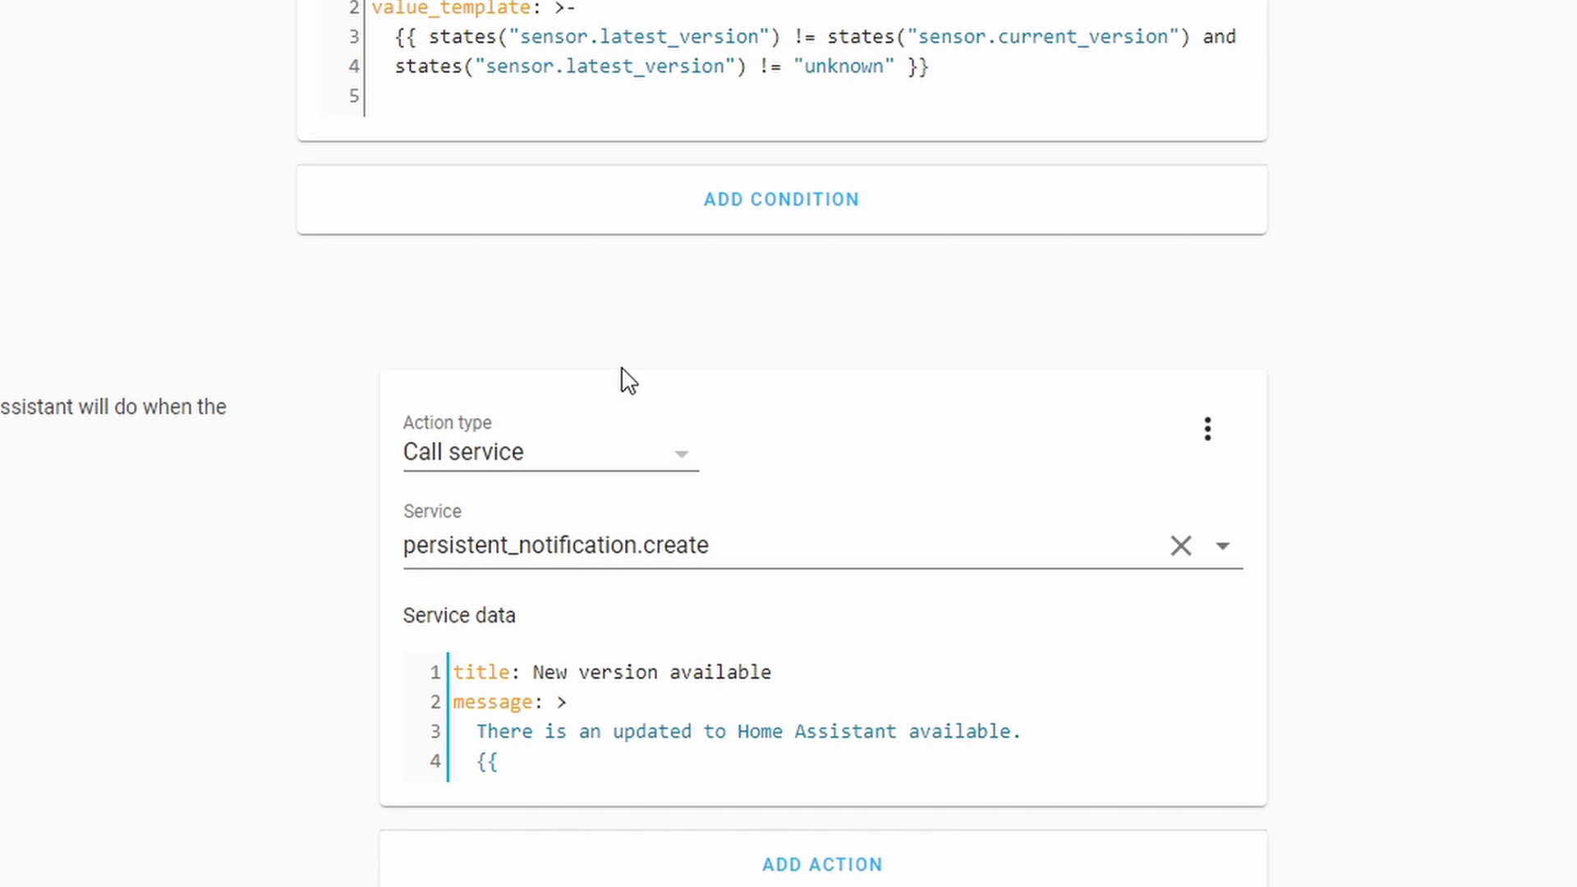
type("states(\"sensor.")
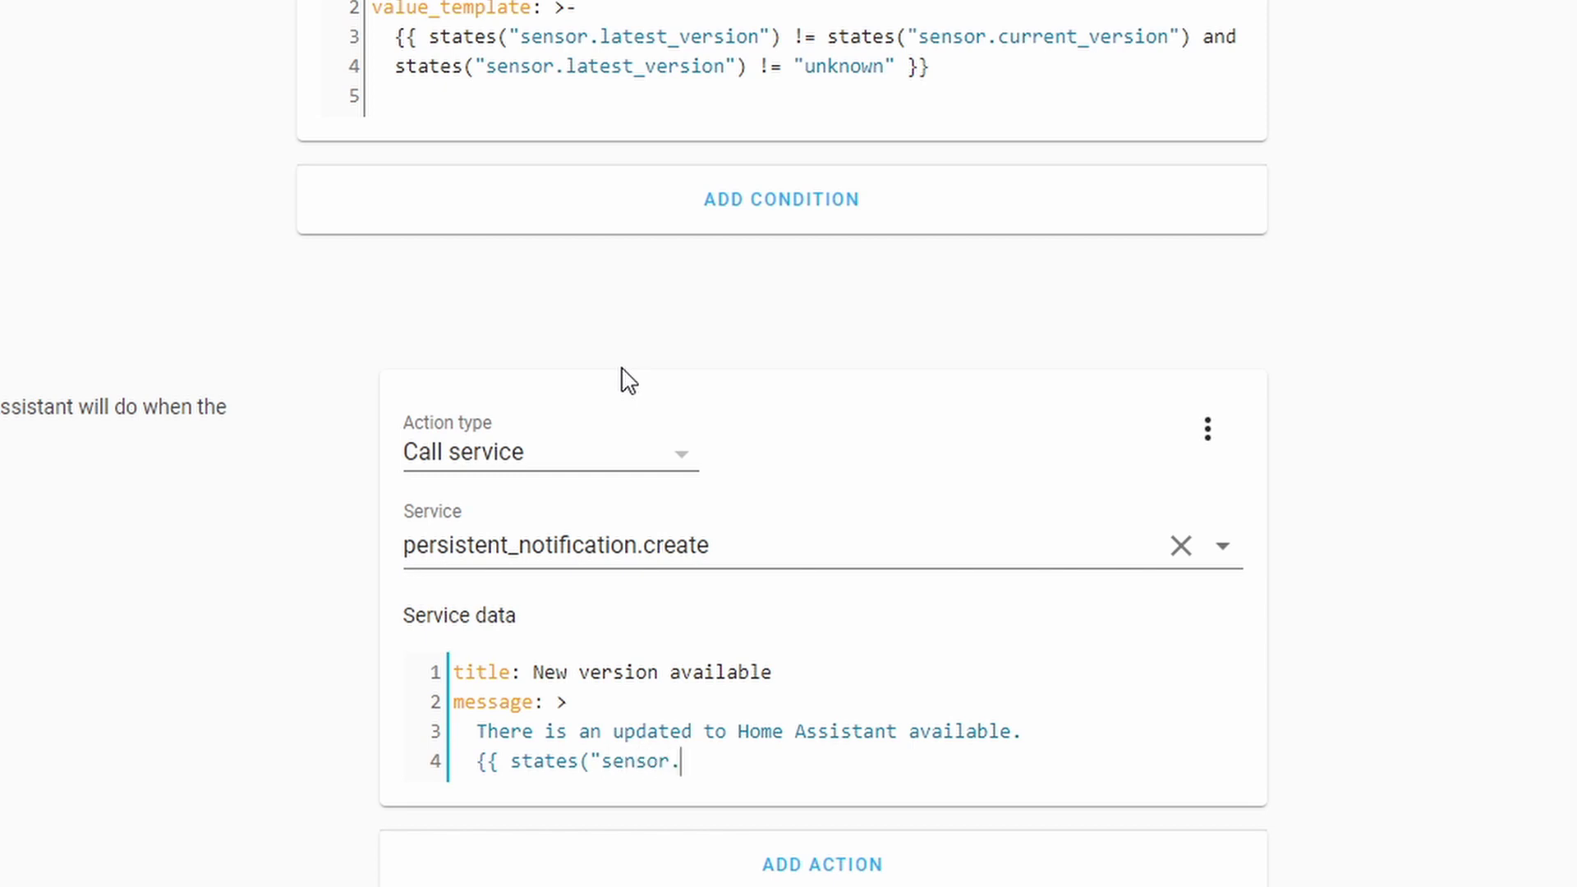
type("current_version\"(")
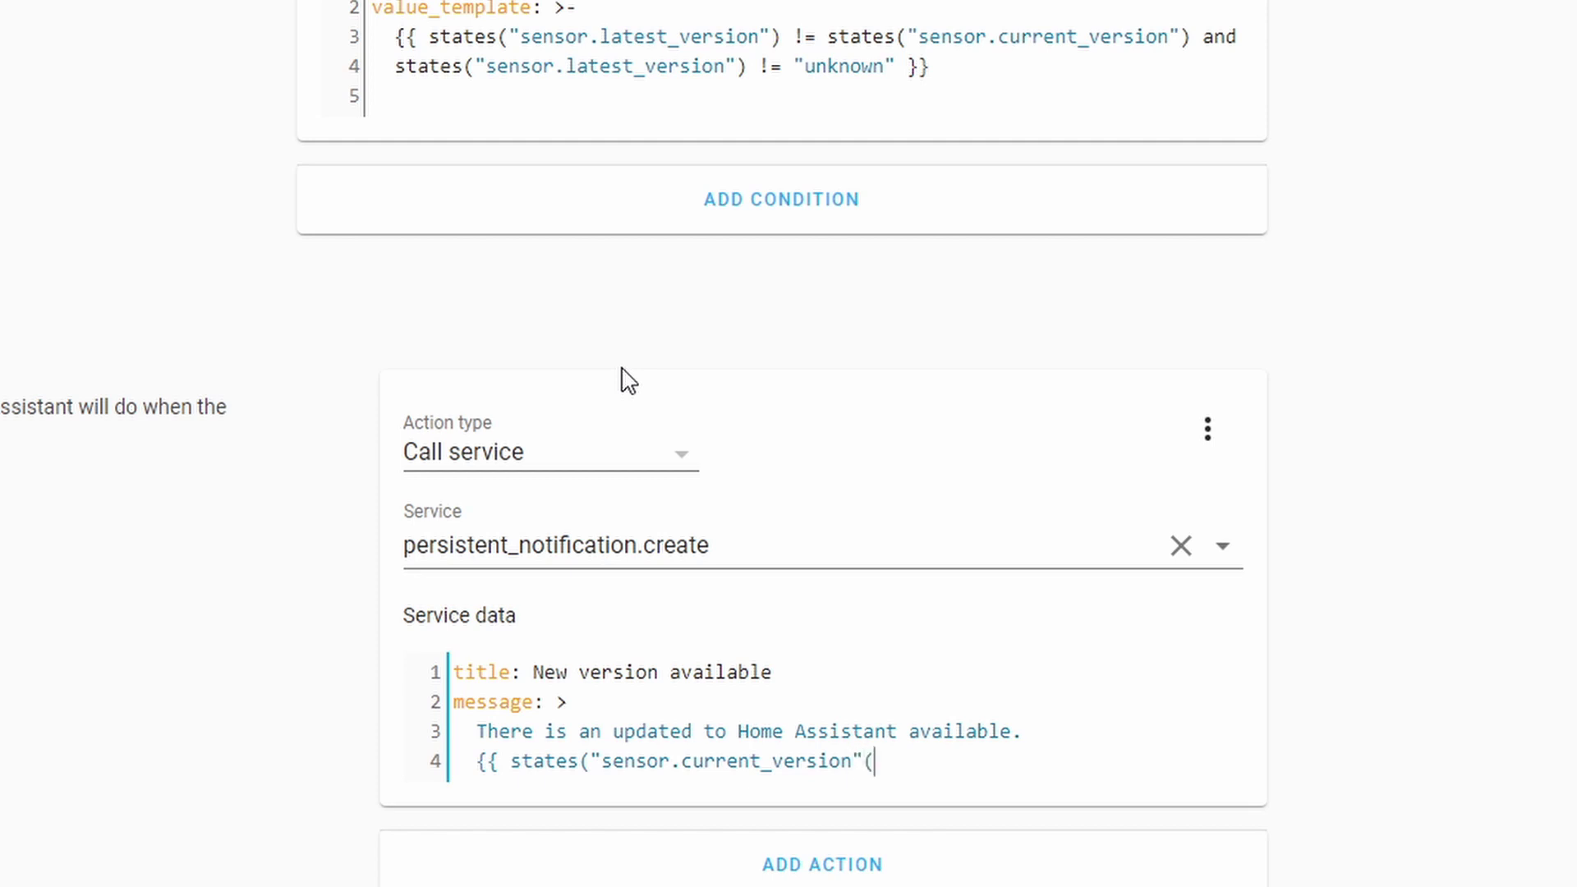
key("BackSpace")
type(")")
type(" }}")
Extend the message's version line with -> {{ states("sensor.latest_version") }} after the current version template
type(" ->")
type(" {{")
type(" str")
key("BackSpace")
type("ates")
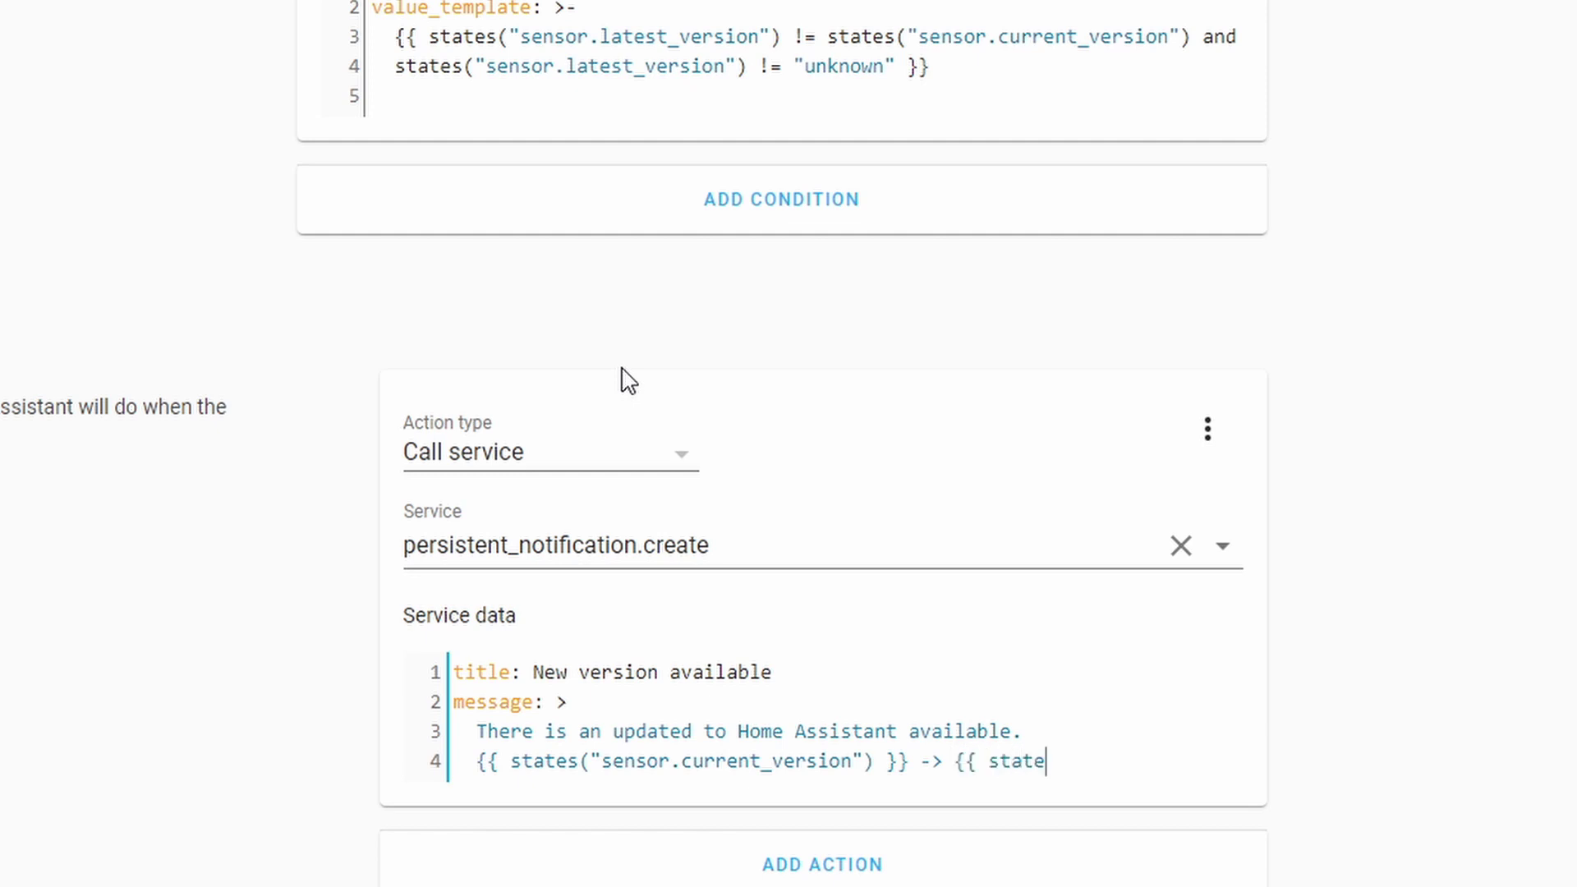
type("(\"")
type("sens")
type("or.")
type("la")
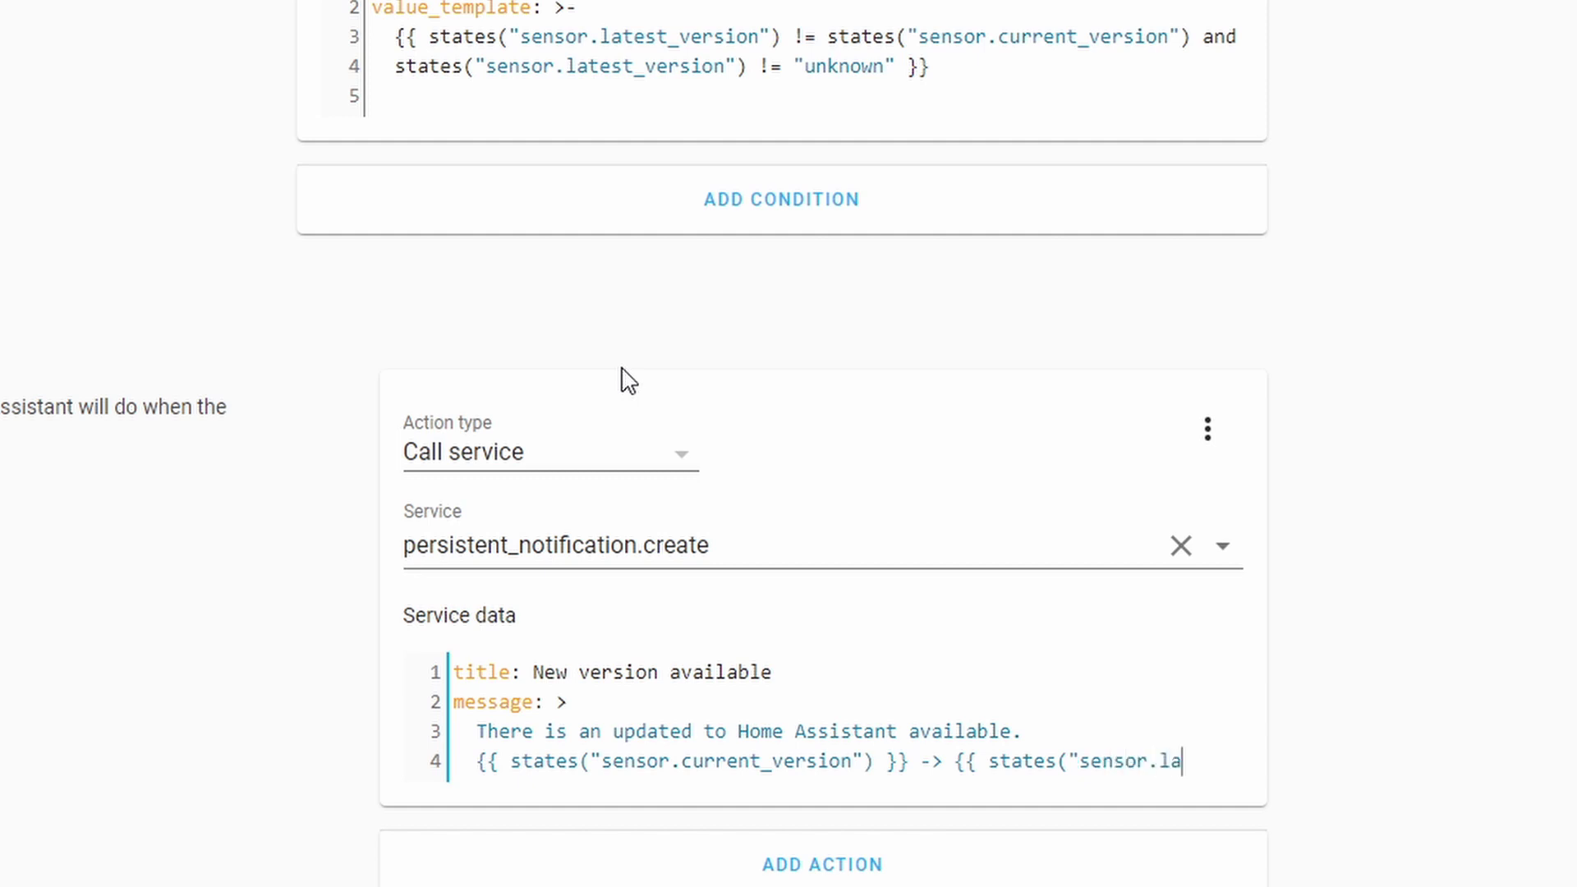
type("test_v")
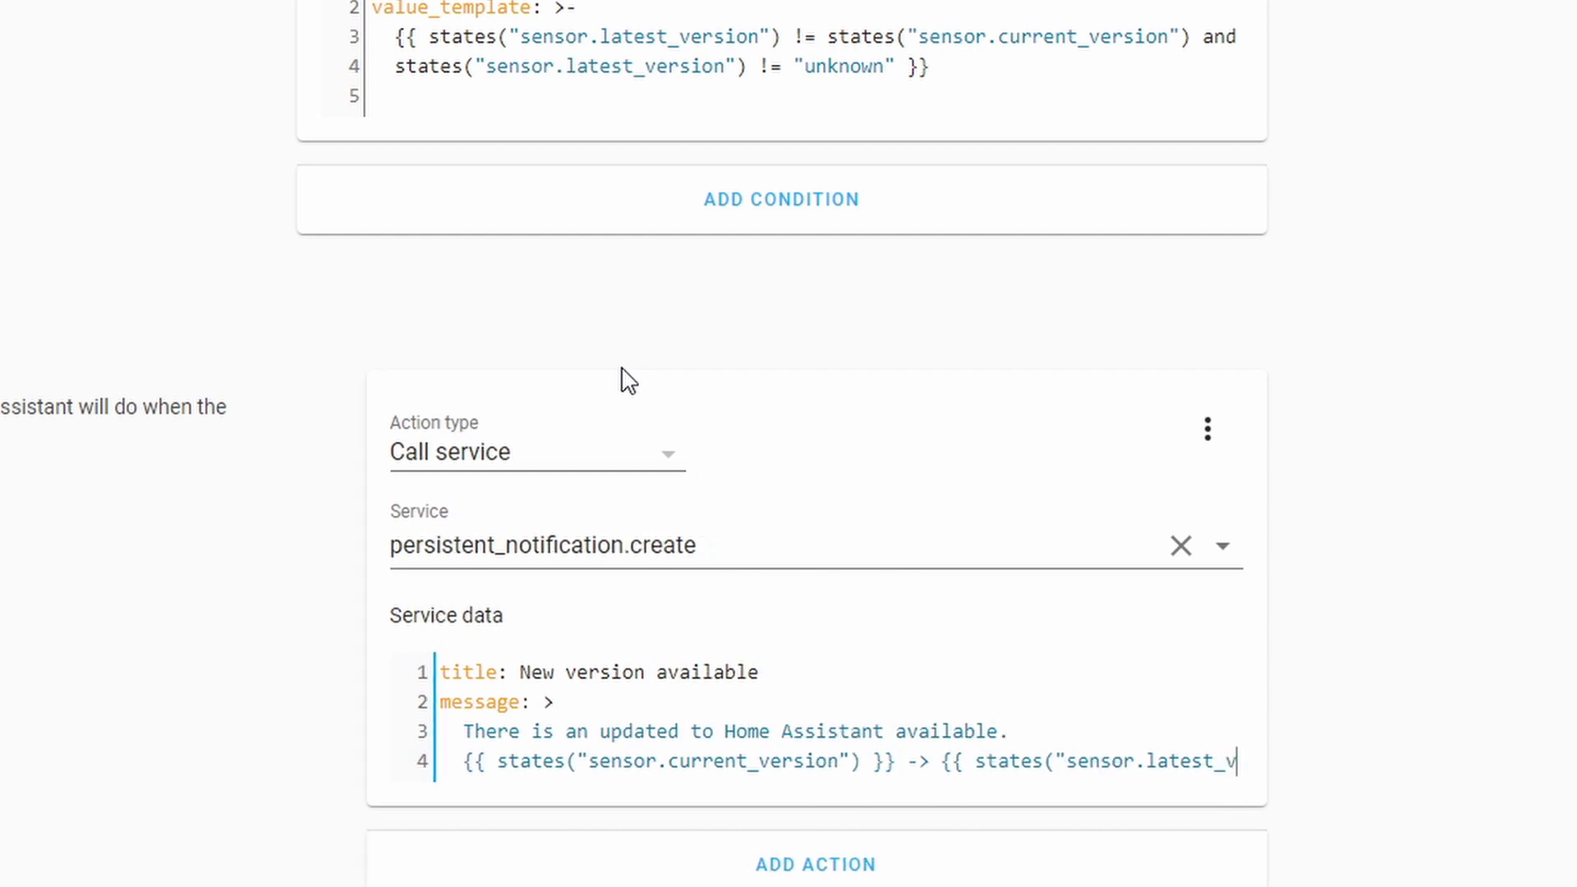
type("ersion")
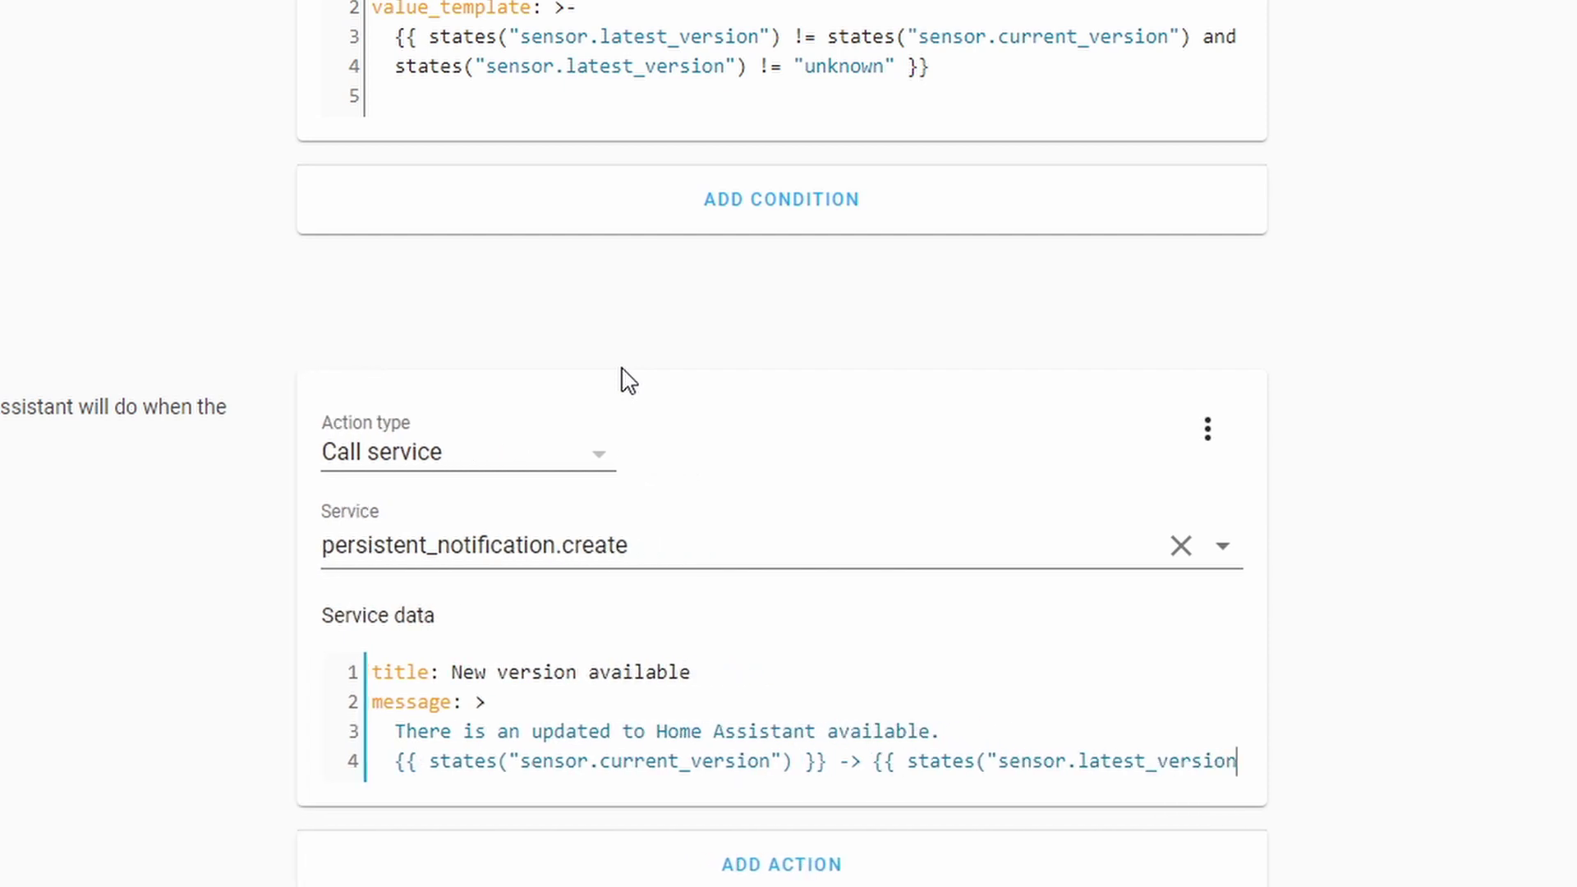
type("\")")
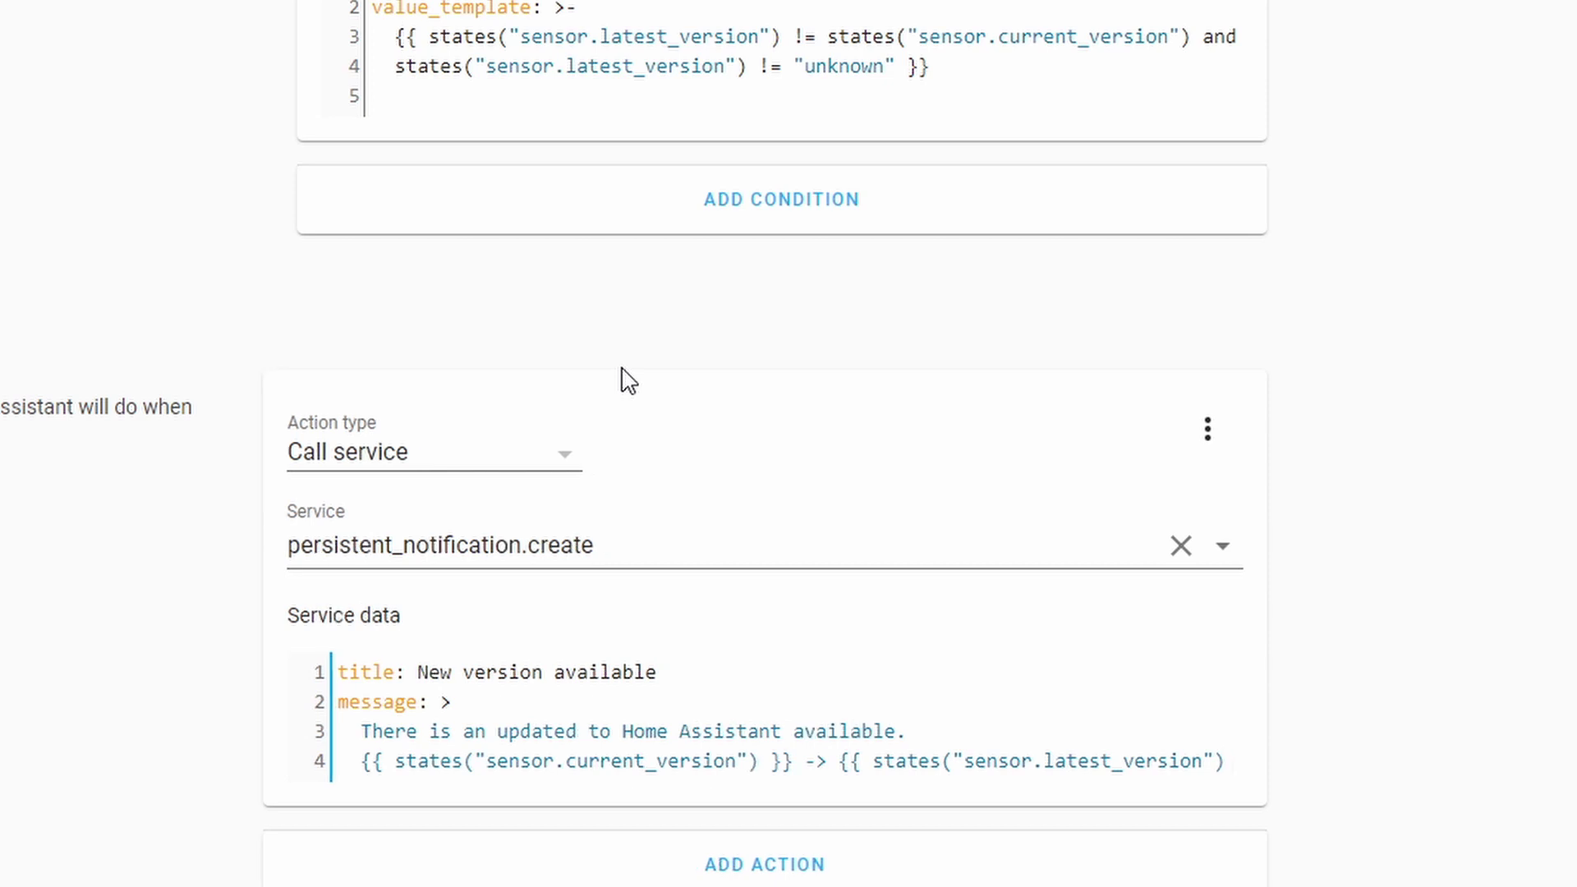
type(" }}")
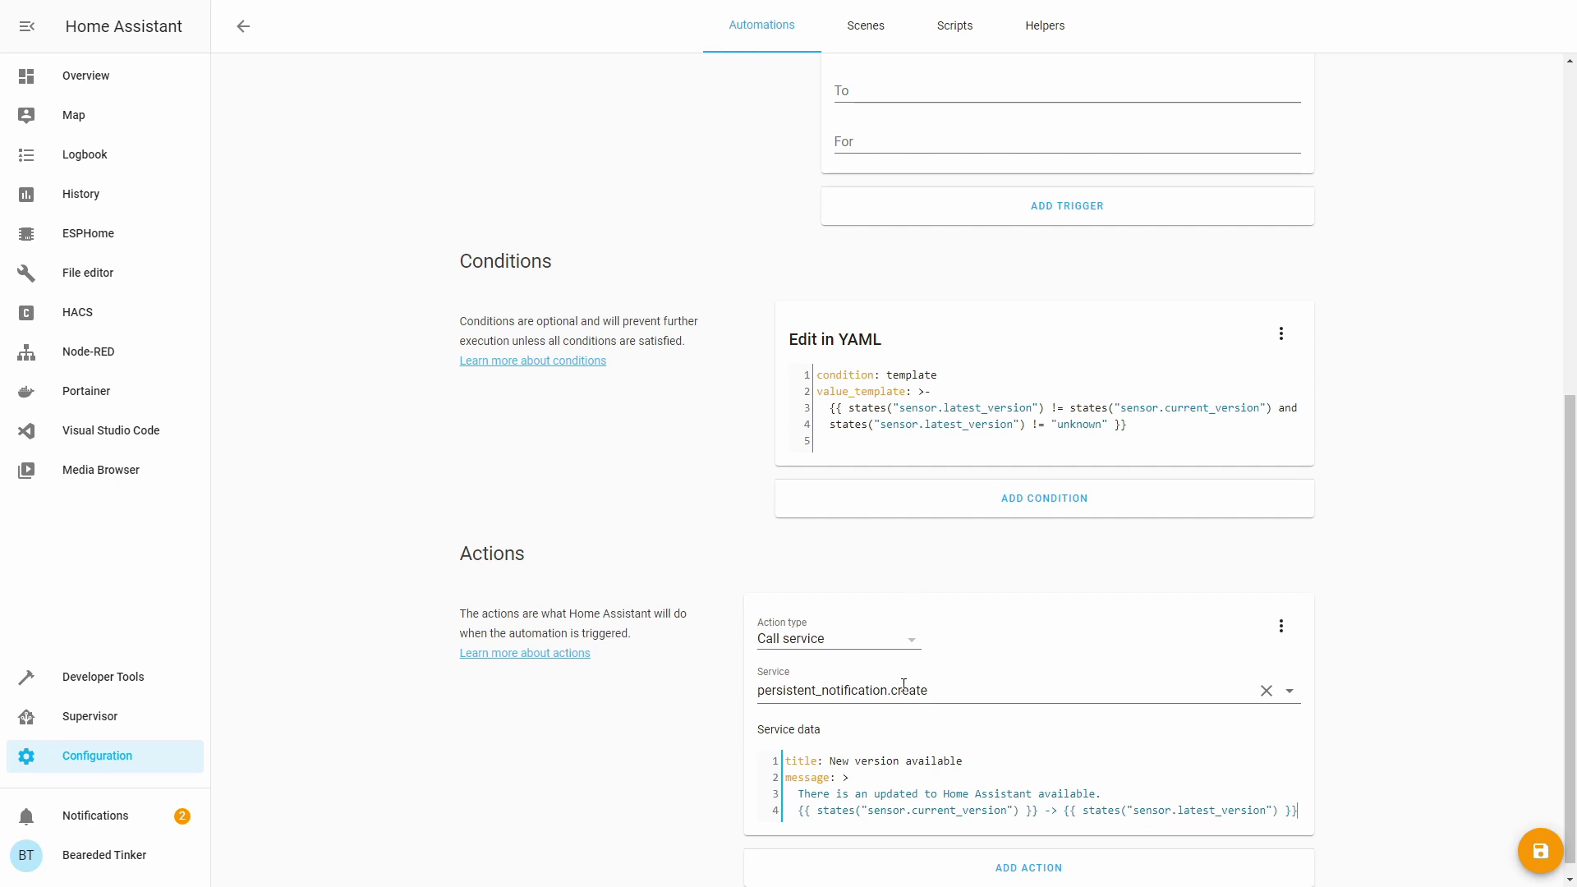
Copy the version comparison line from the service data and save the automation
scroll(953, 723, "down", 1)
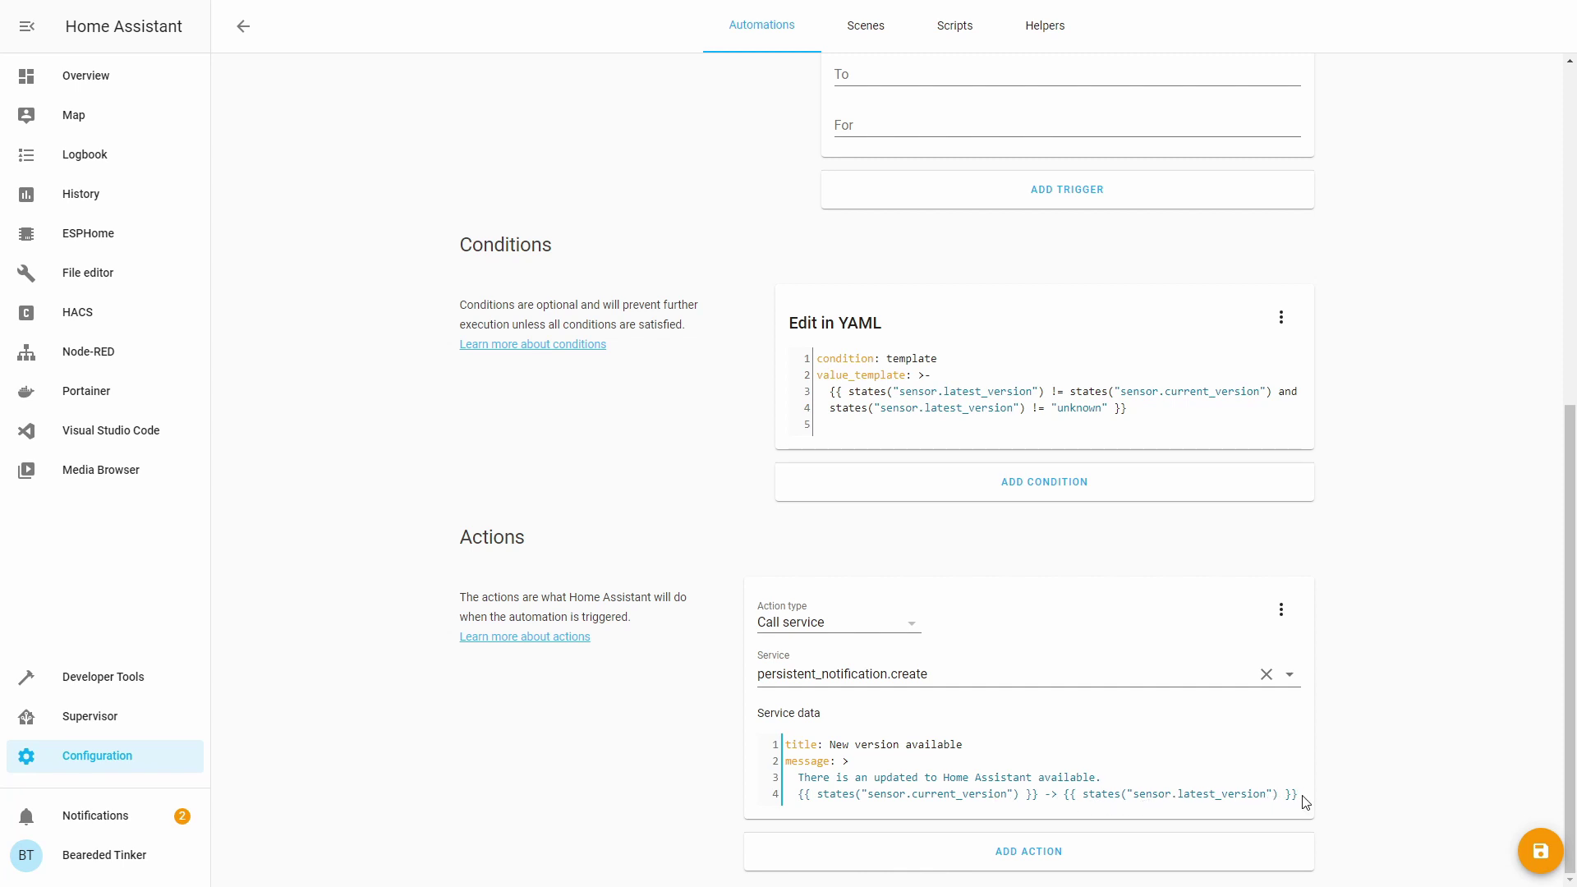
left_click_drag(1300, 793, 780, 806)
key("ctrl+c")
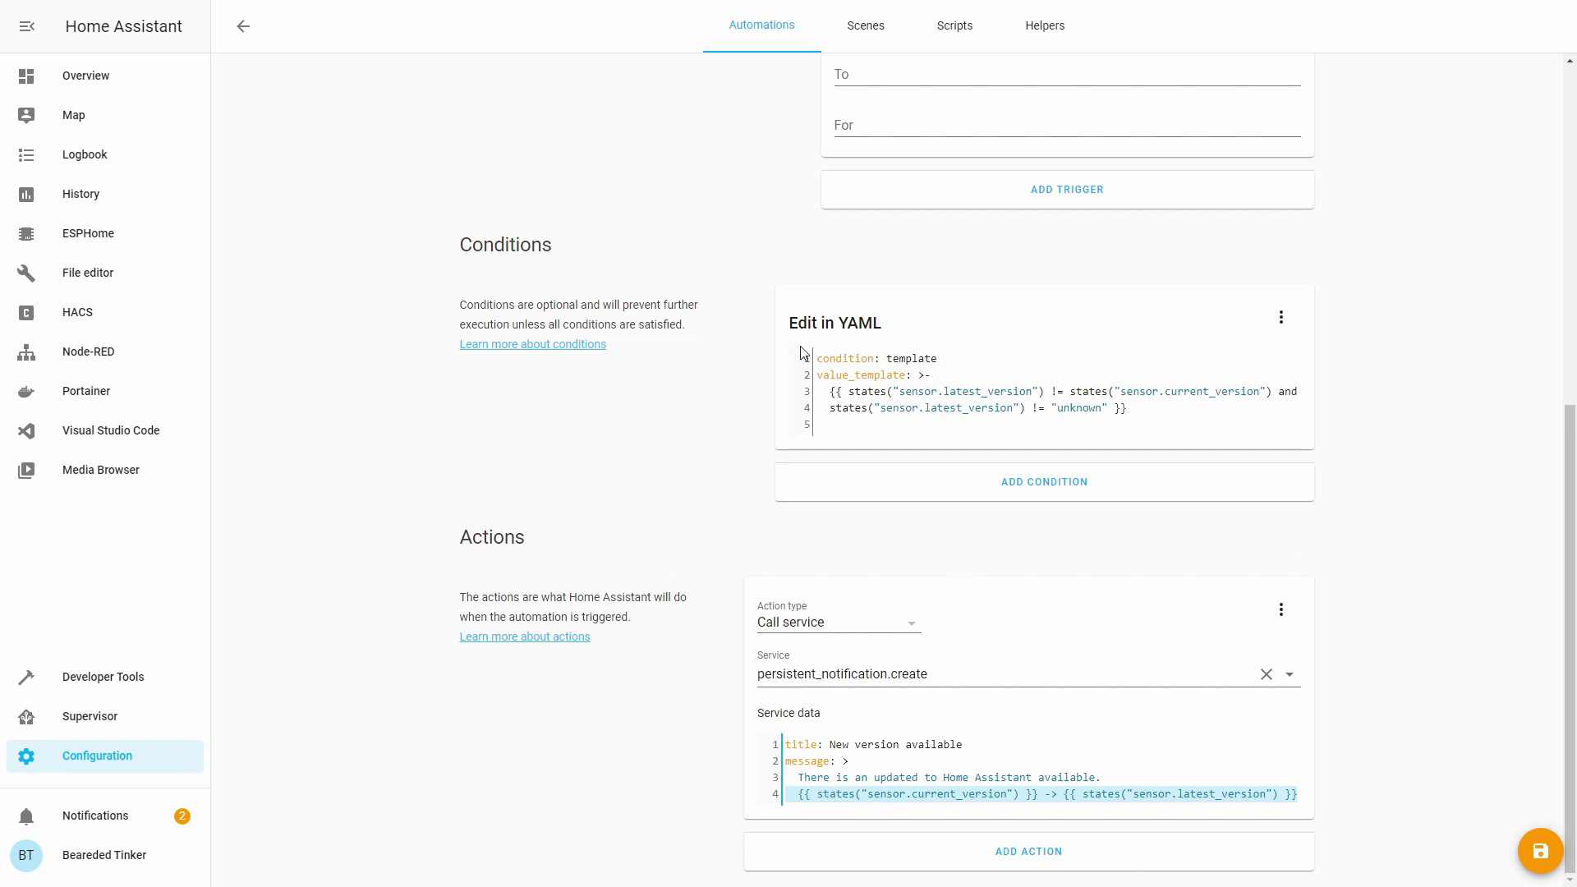
left_click(1541, 851)
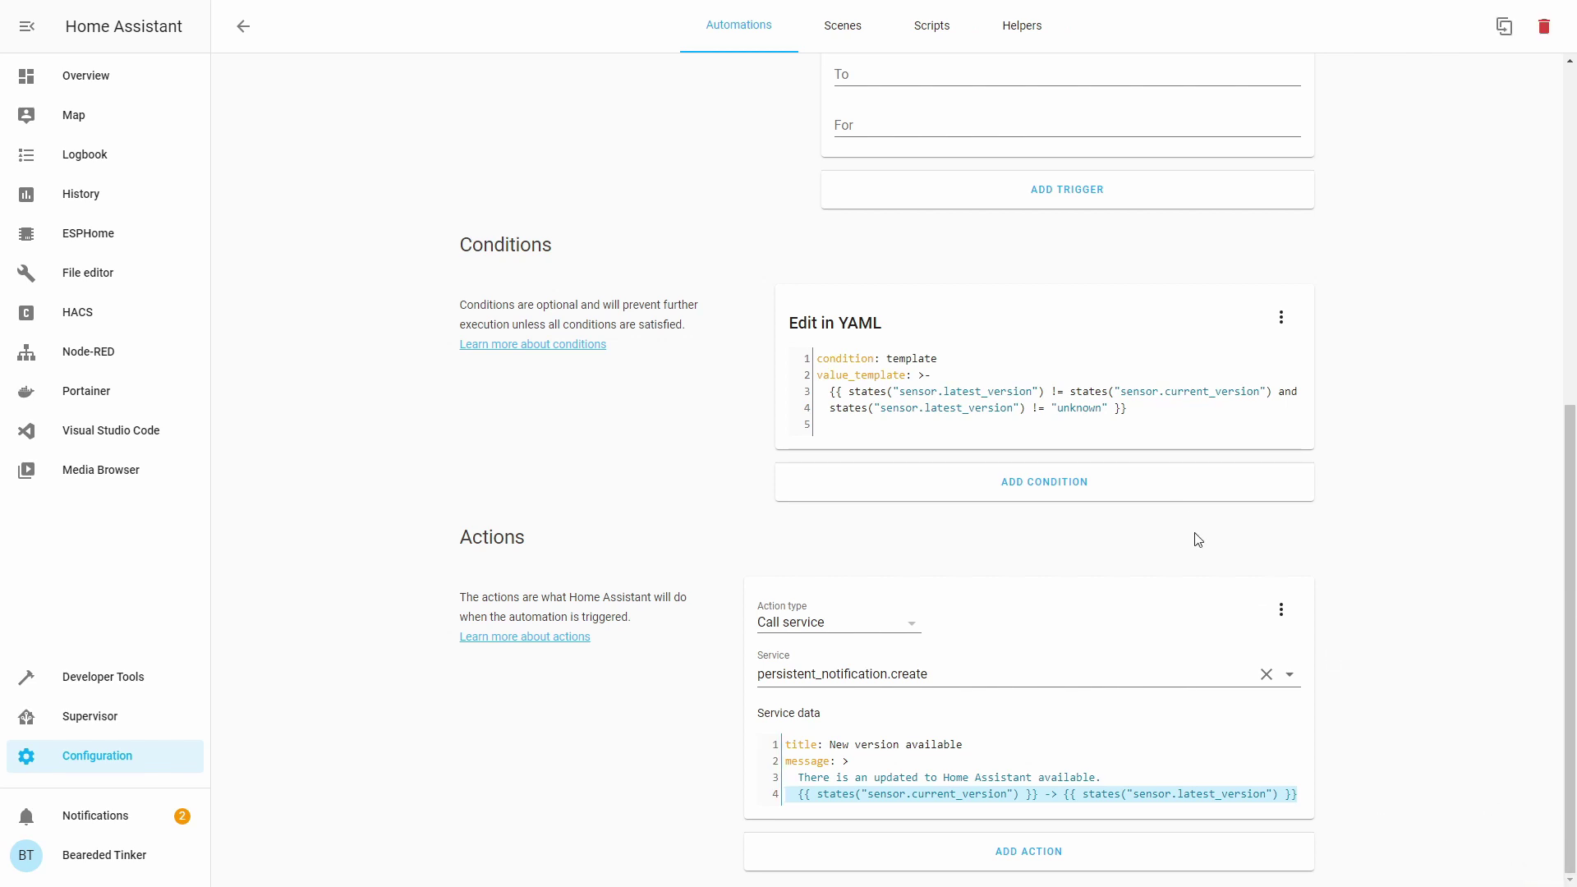
Replace the demo code in the Developer Tools template editor with the copied version line to test how it renders
left_click(90, 678)
left_click(421, 71)
left_click(539, 245)
key("ctrl+a")
key("BackSpace")
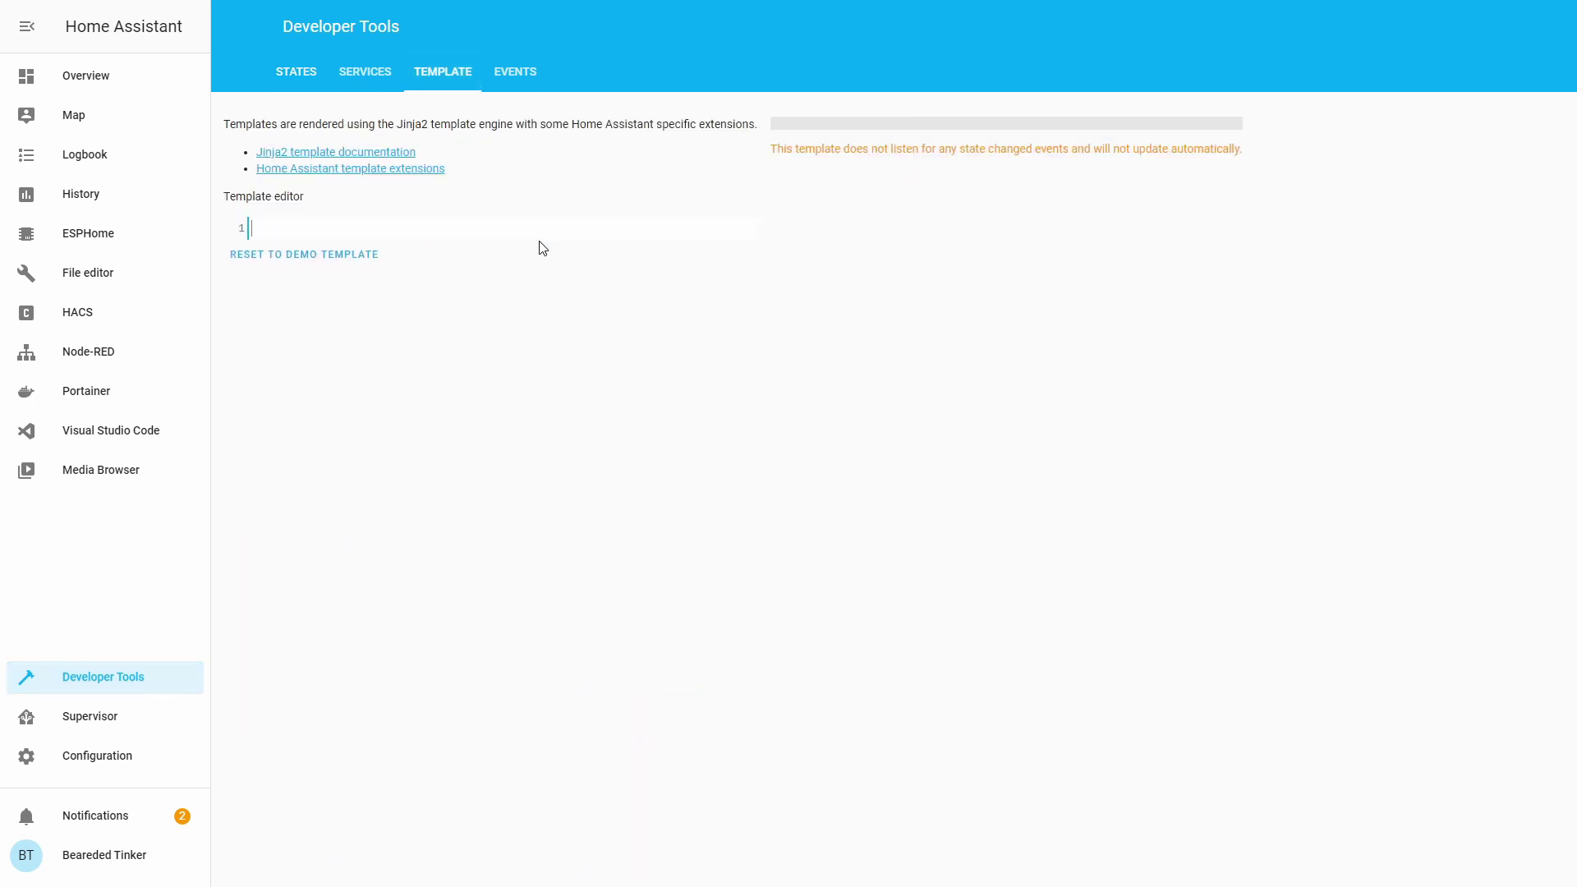
key("ctrl+v")
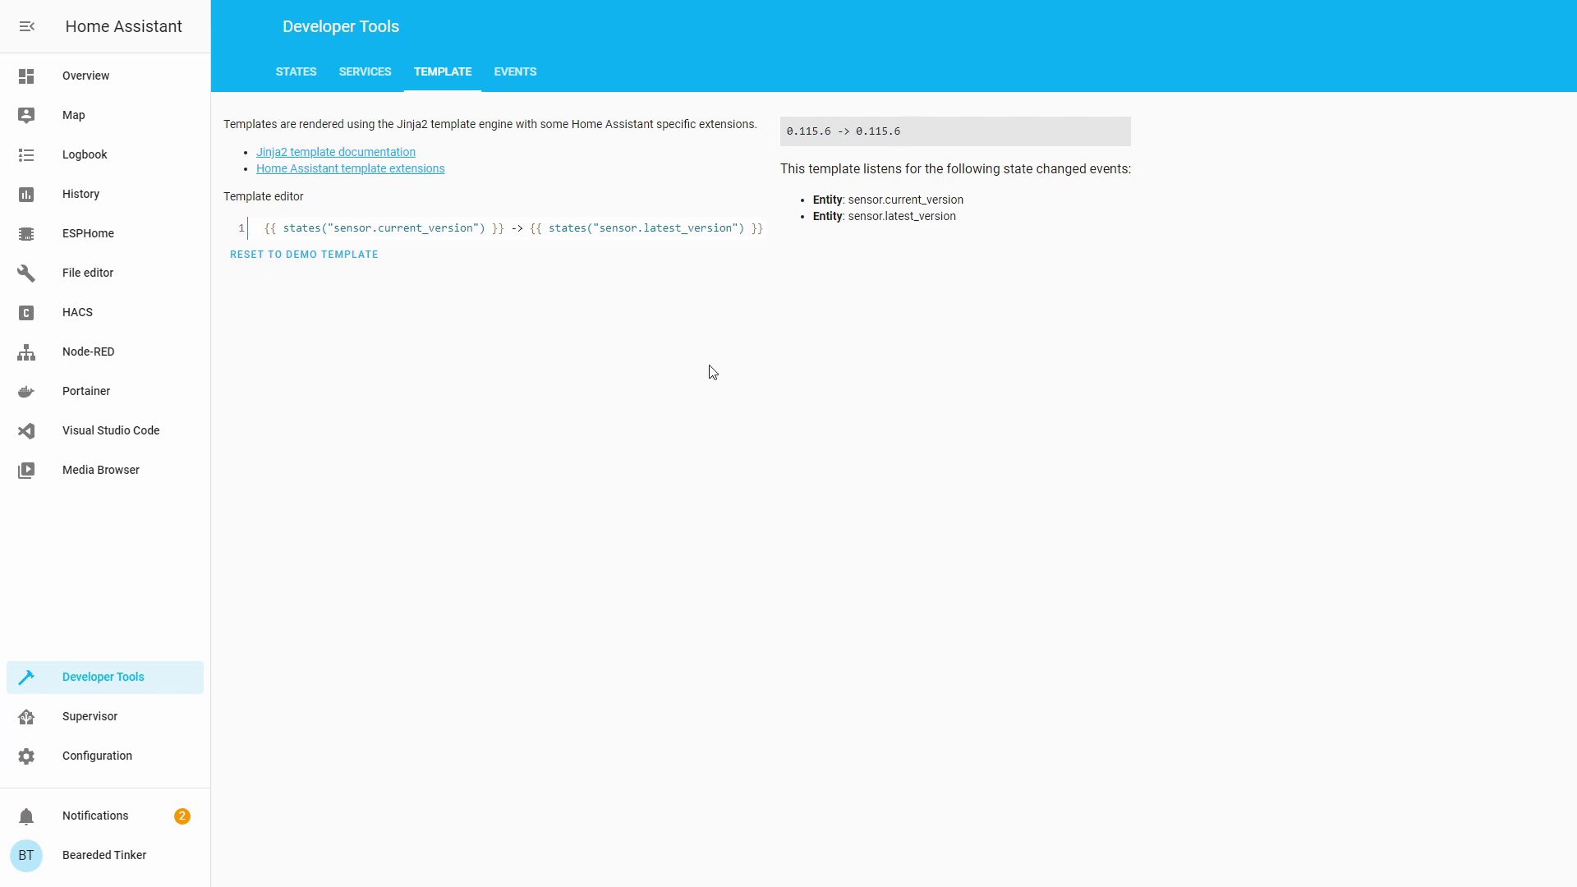
Check the configuration in Server Controls and reload the automations
left_click(142, 763)
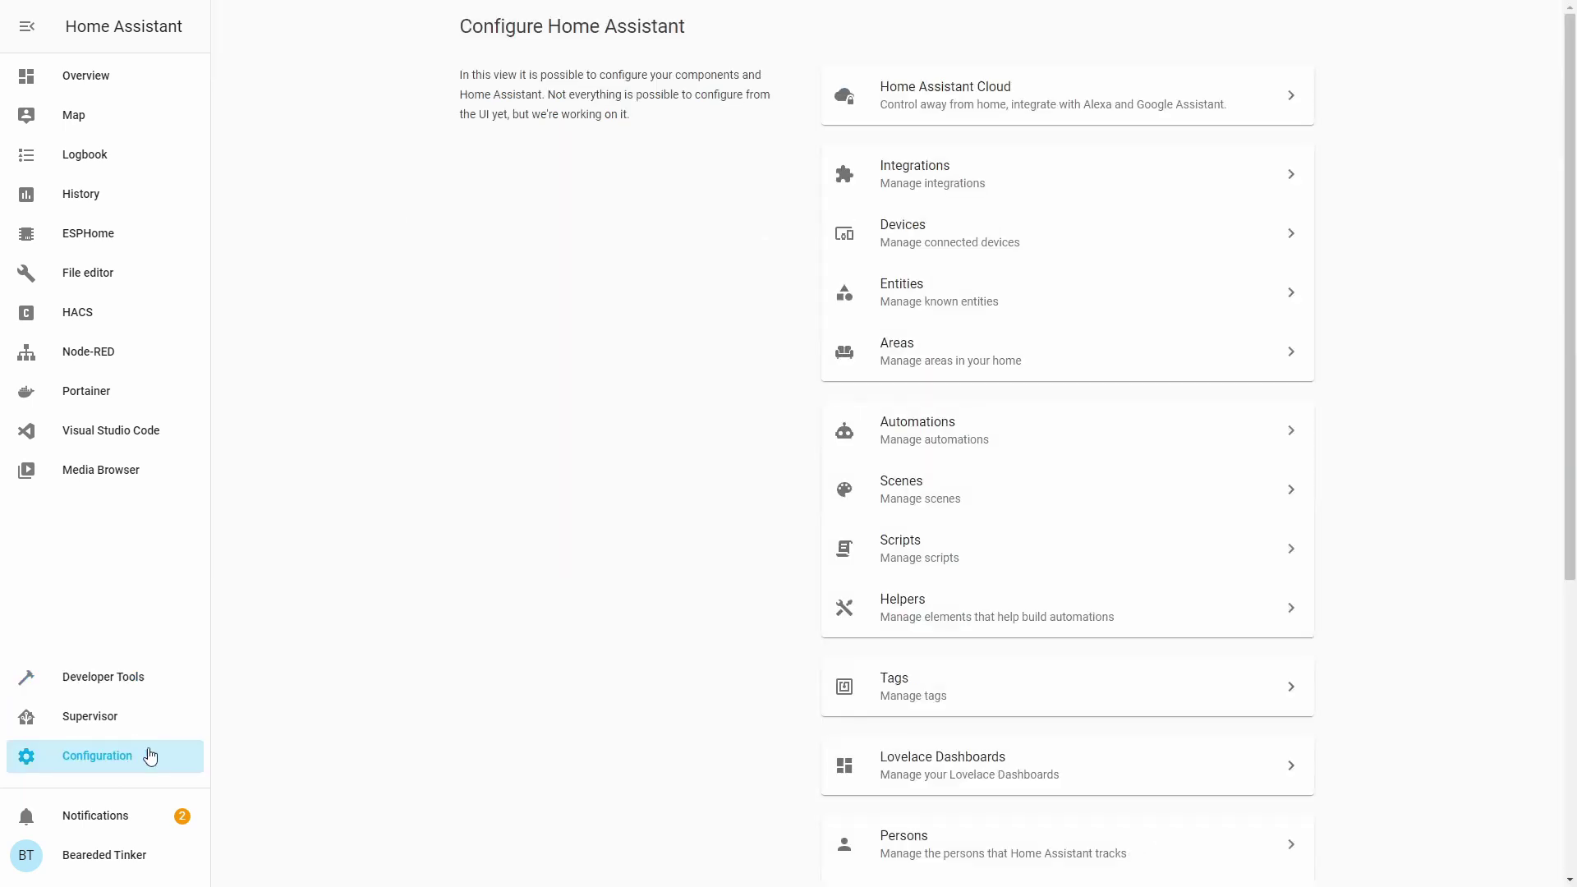
scroll(975, 630, "down", 5)
left_click(1079, 648)
left_click(1084, 282)
left_click(907, 658)
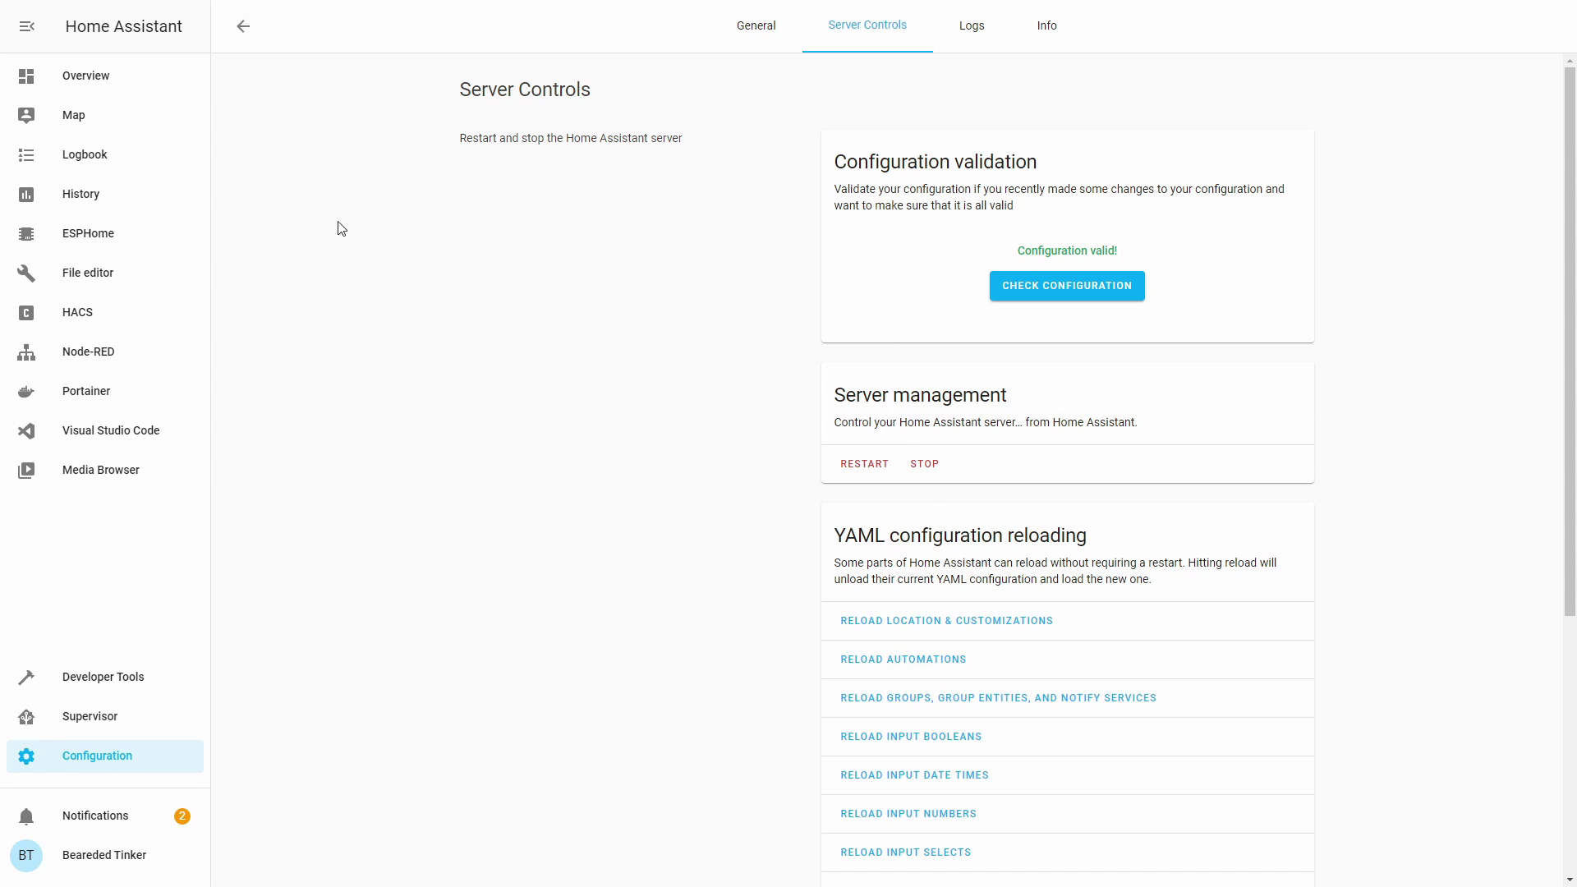
Dismiss all pending Home Assistant notifications and close the notification list
left_click(92, 821)
left_click(73, 374)
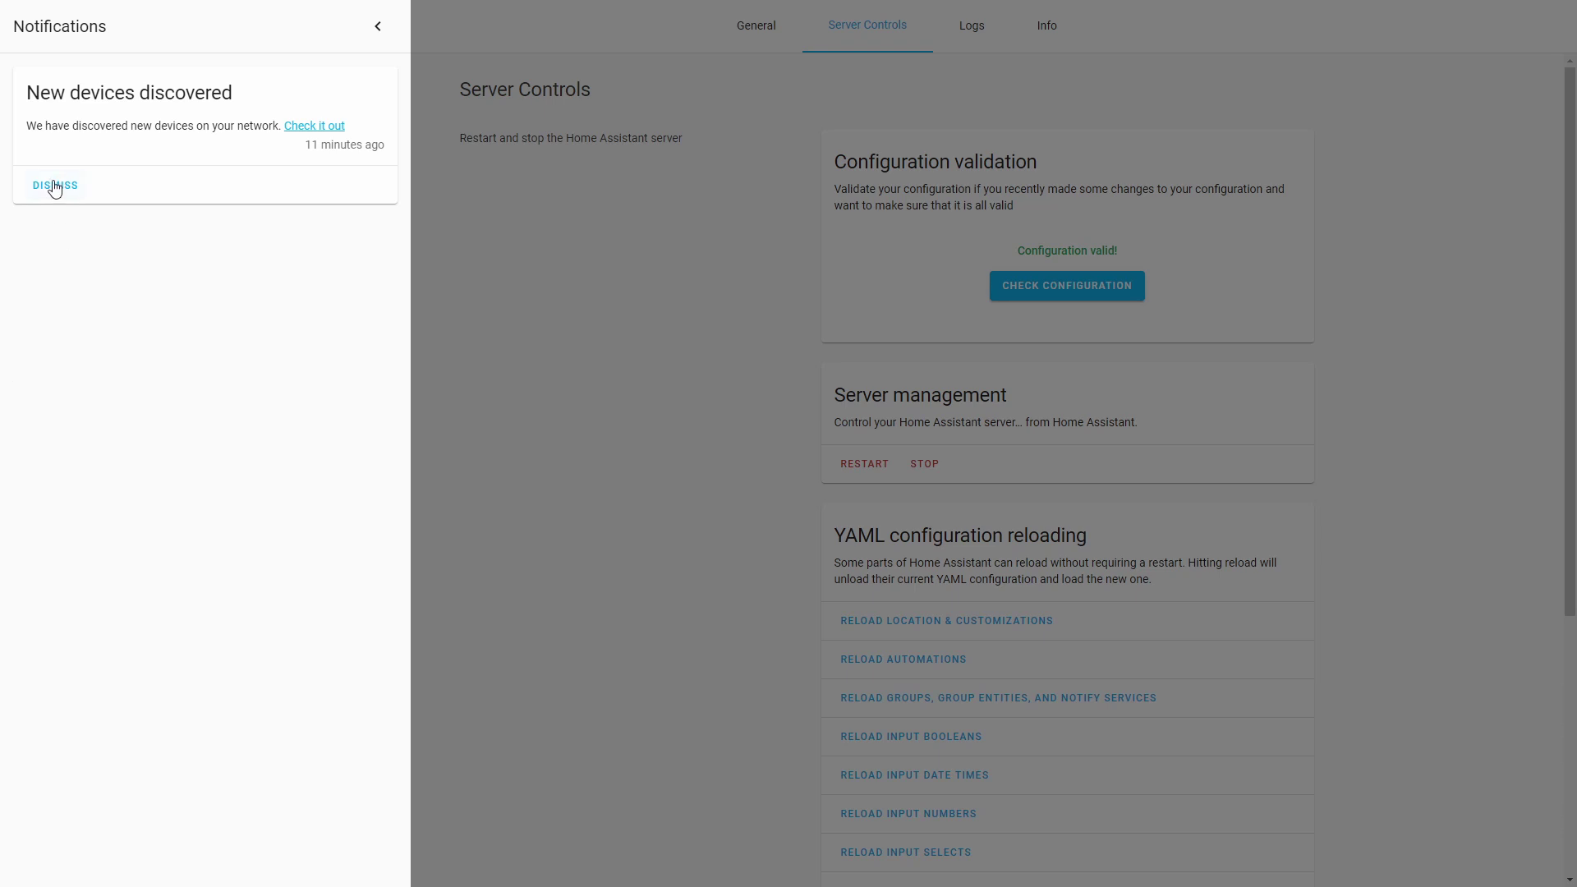
left_click(51, 184)
left_click(563, 228)
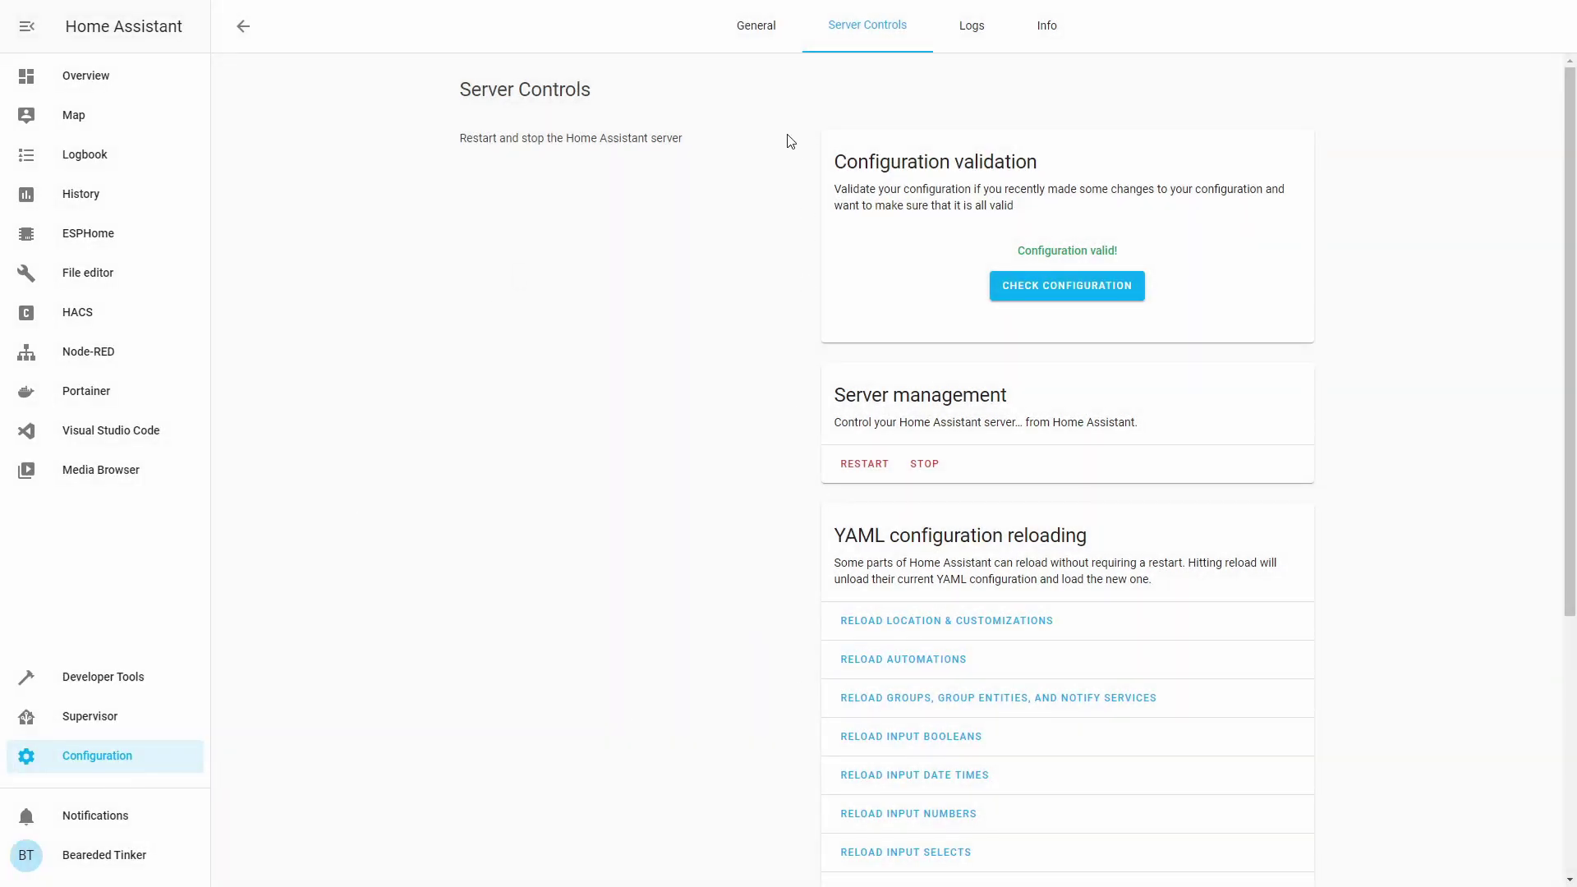
Execute the New version notification automation manually and review the notification it sends
left_click(244, 26)
left_click(939, 417)
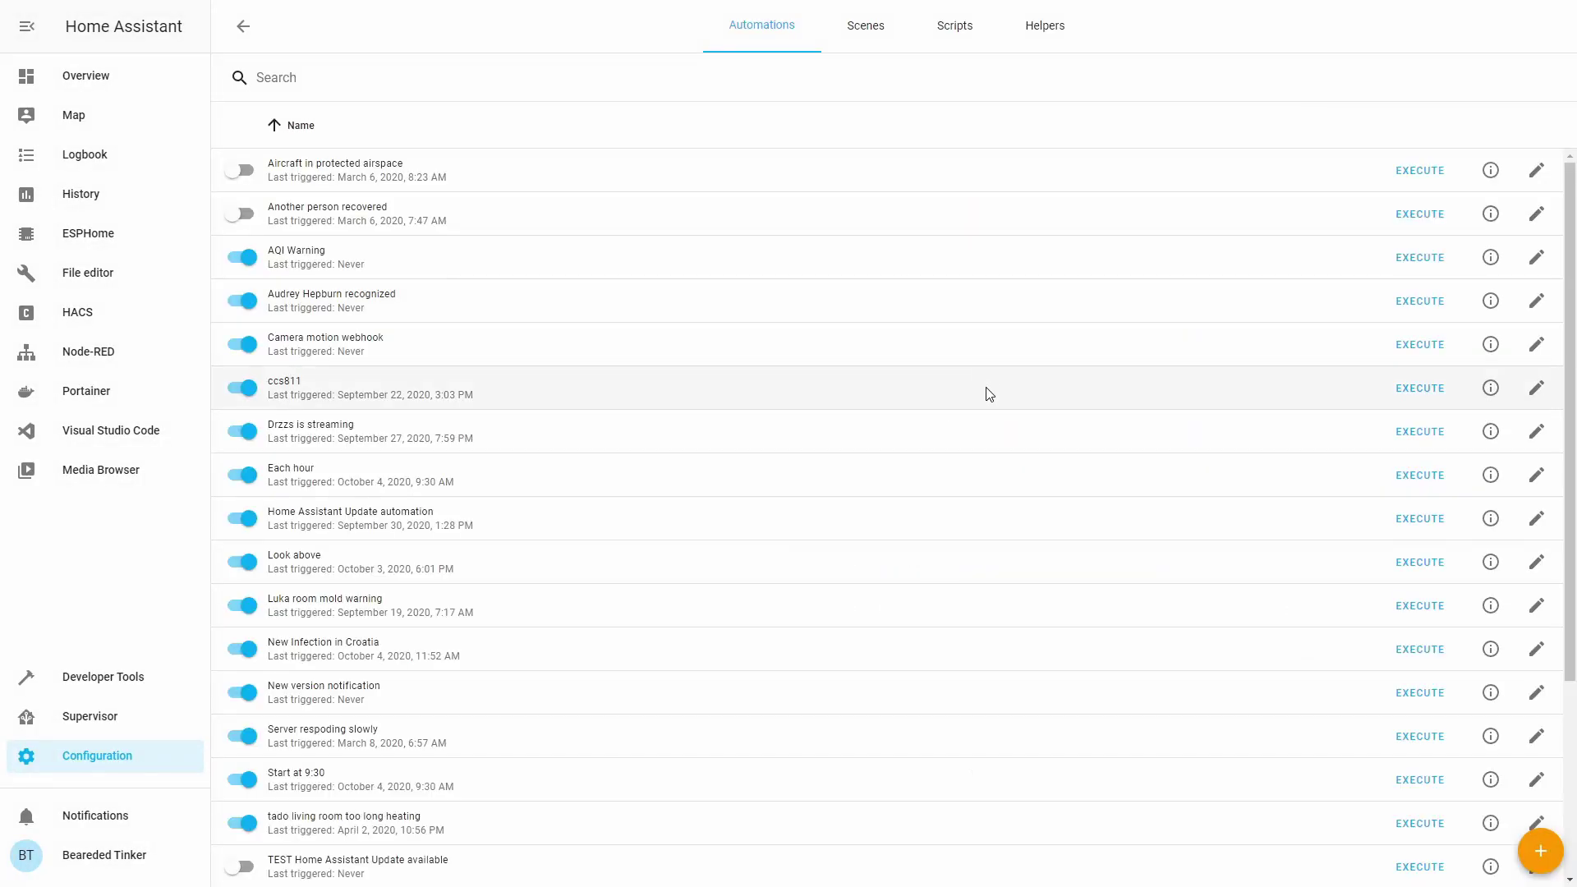
left_click(1422, 698)
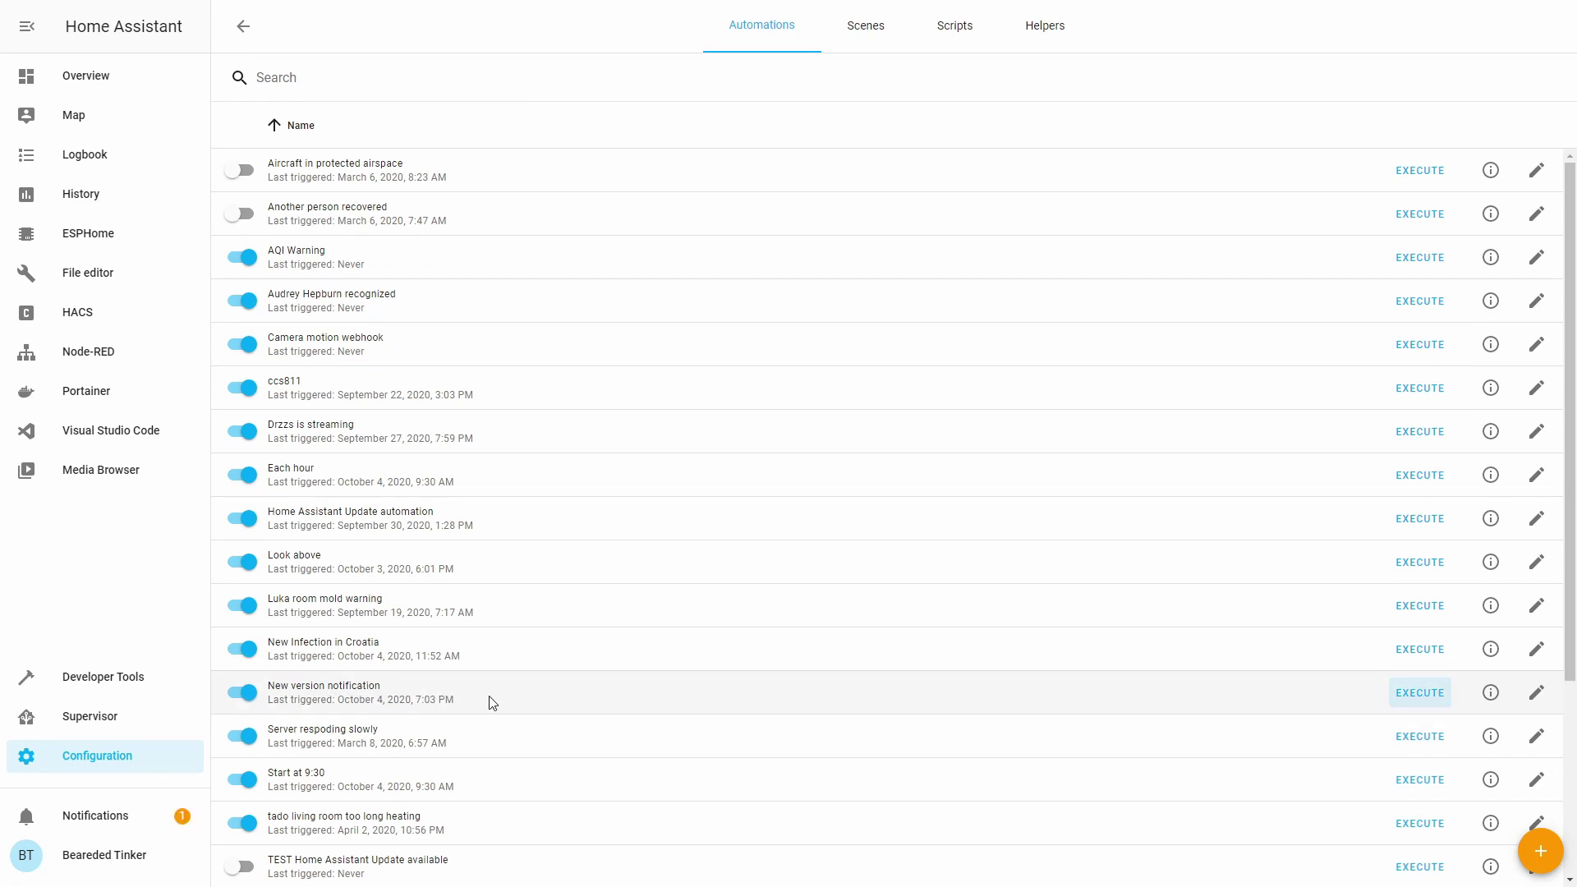
left_click(134, 816)
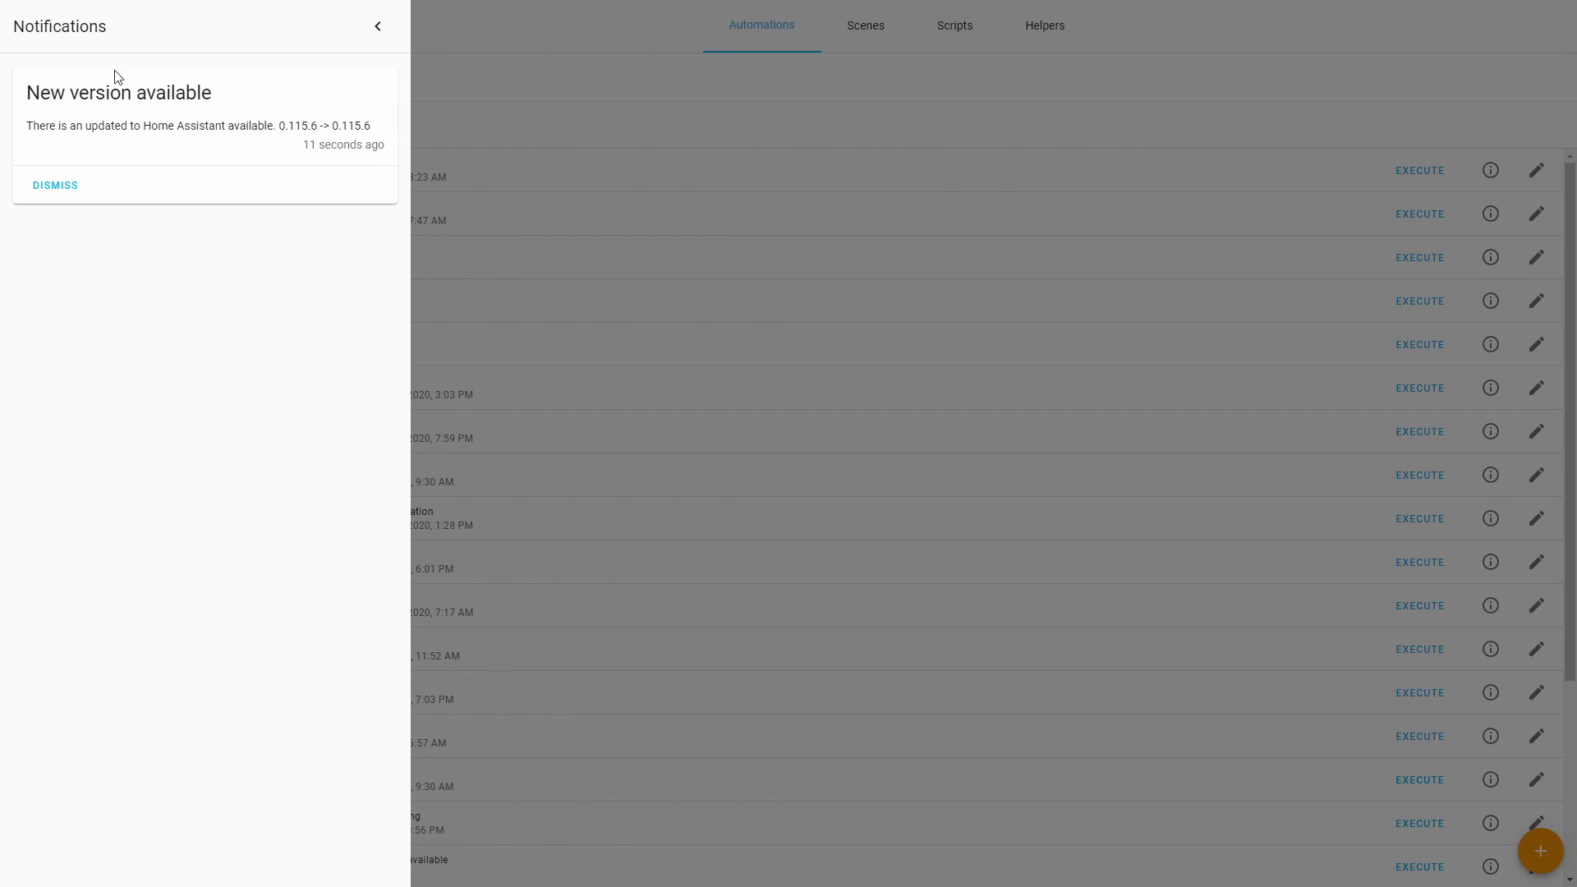
left_click(528, 154)
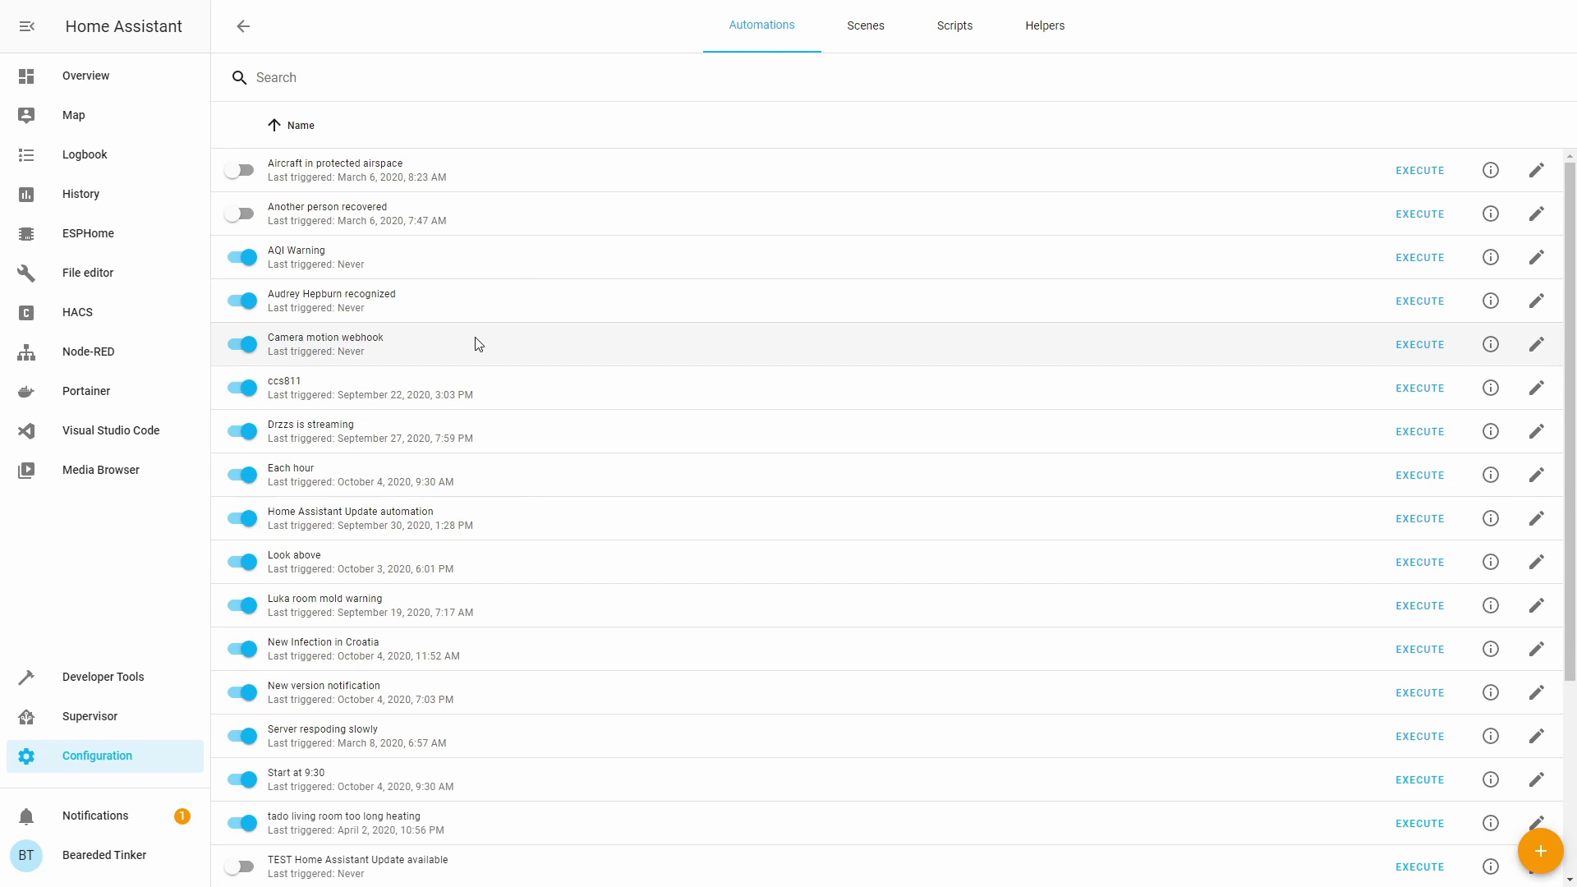
Create a new automation without a suggested description and name it "New BETA version available"
left_click(1540, 851)
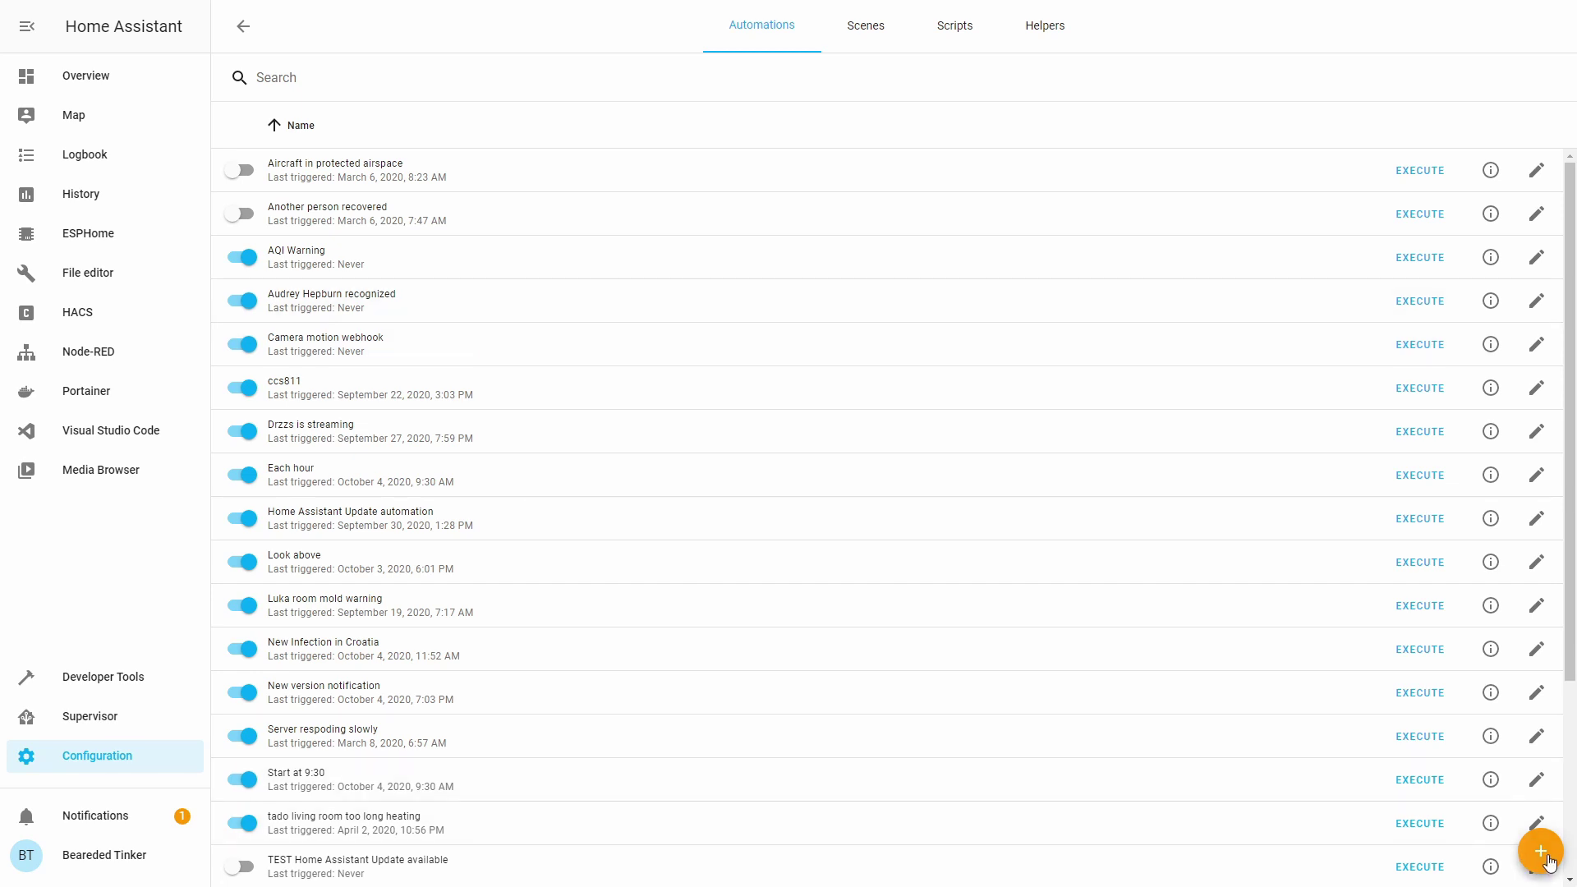
left_click(616, 584)
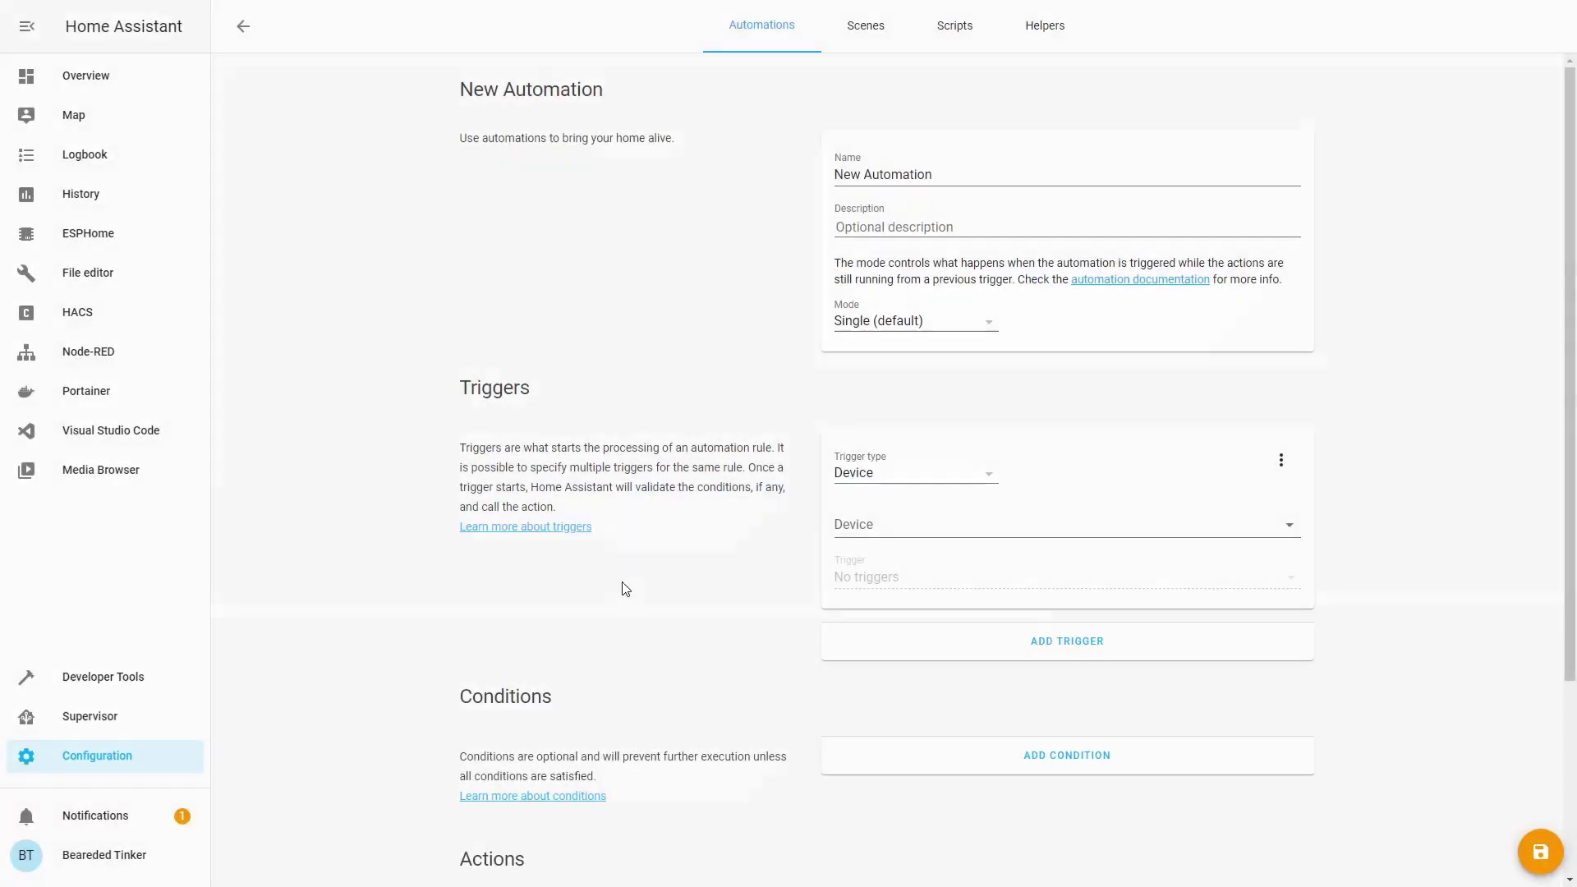
left_click(995, 173)
key("ctrl+shift+Left")
key("ctrl+shift+Left")
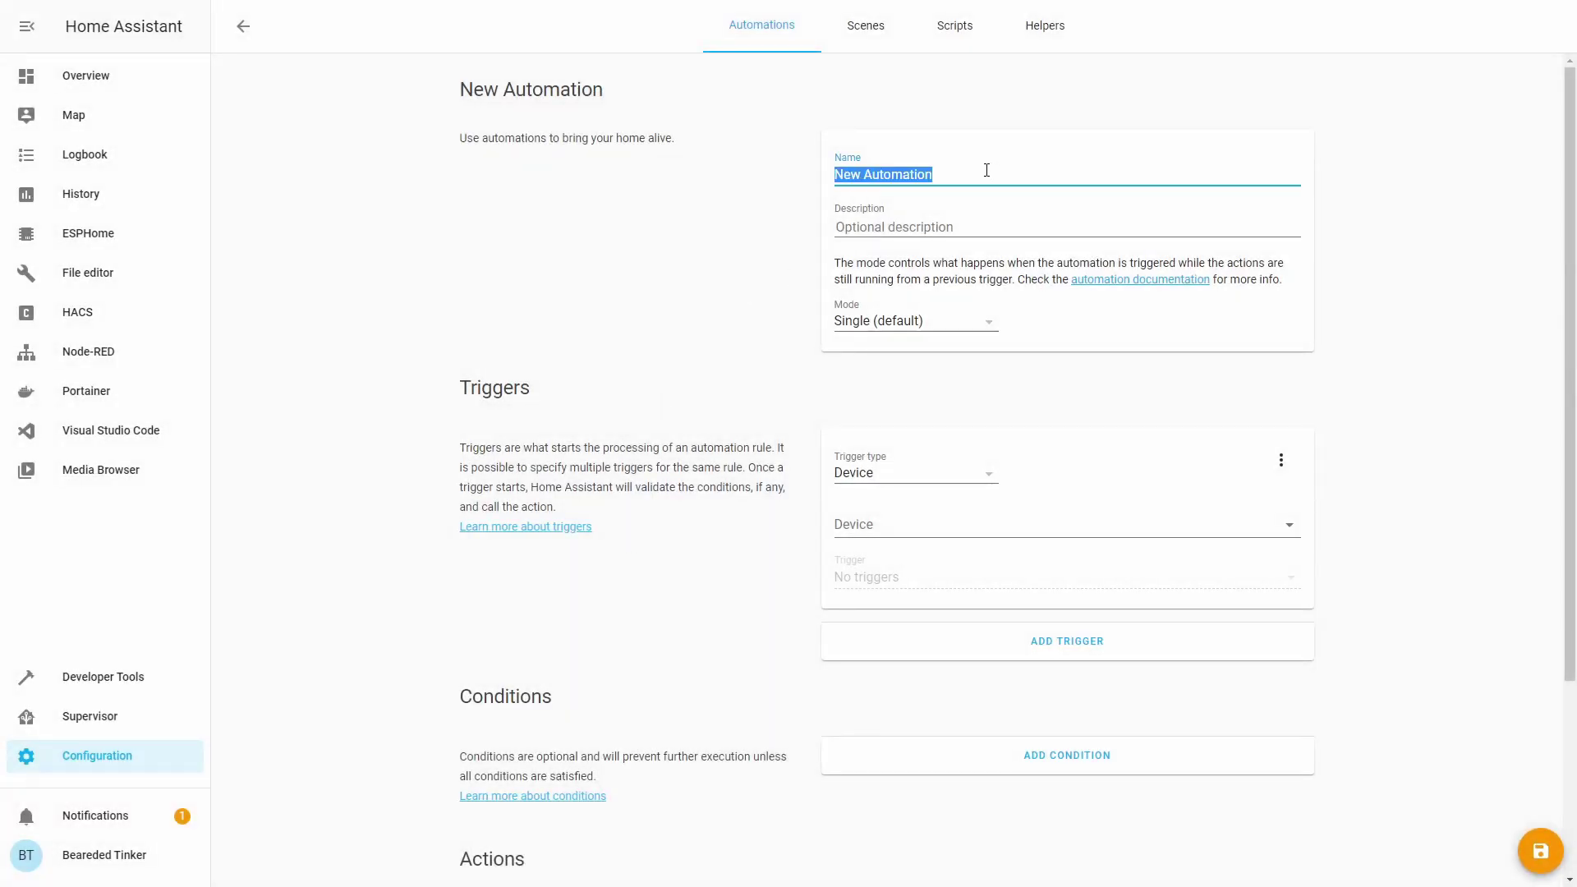
type("New B")
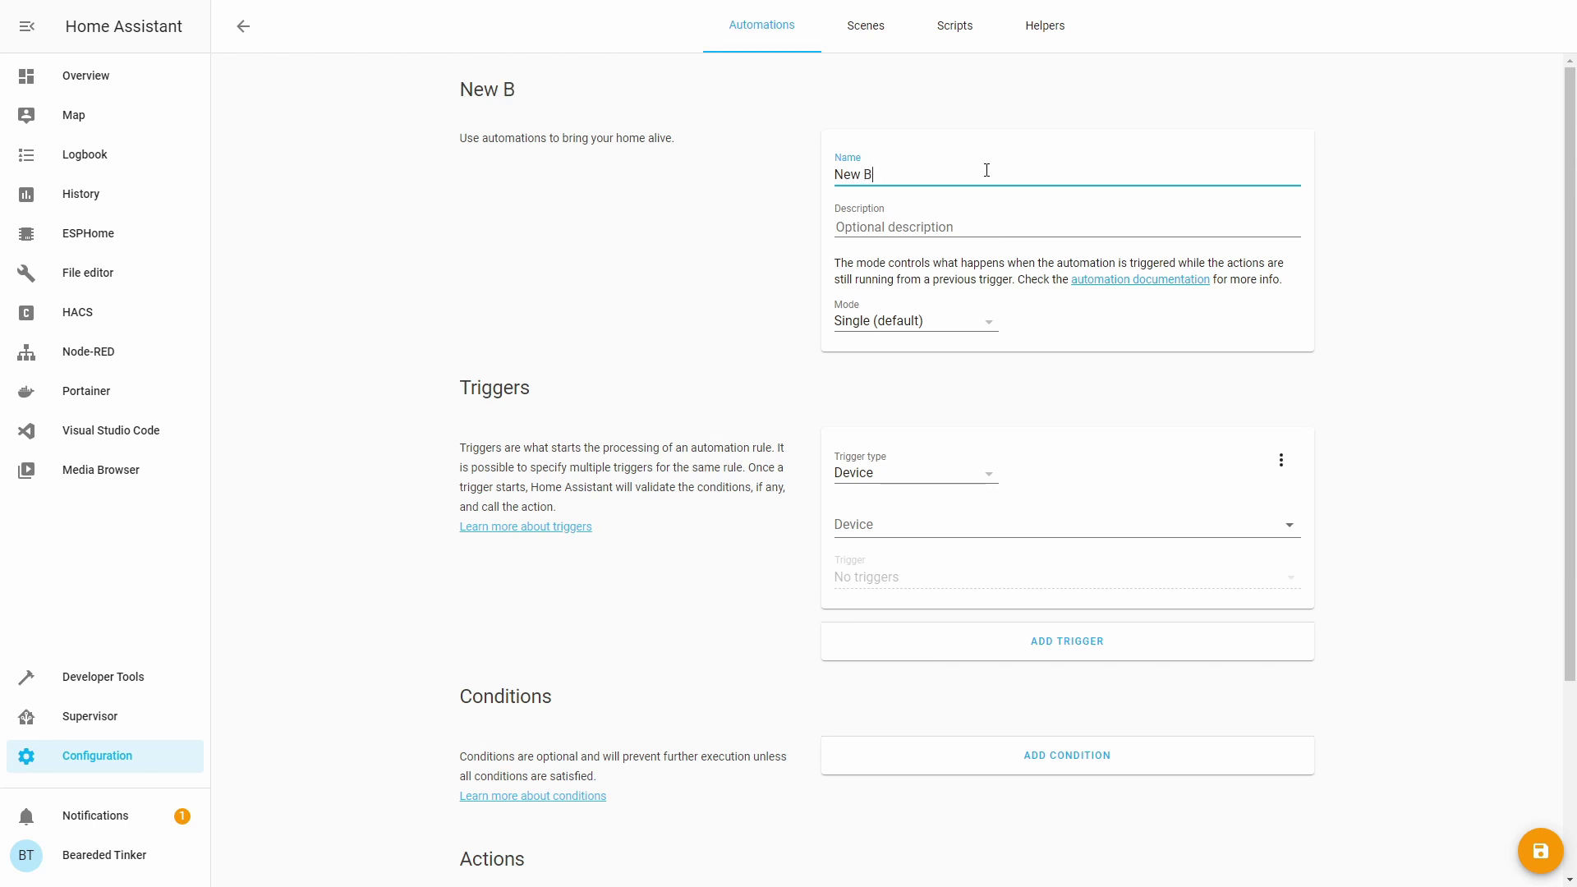
type("ETA version ")
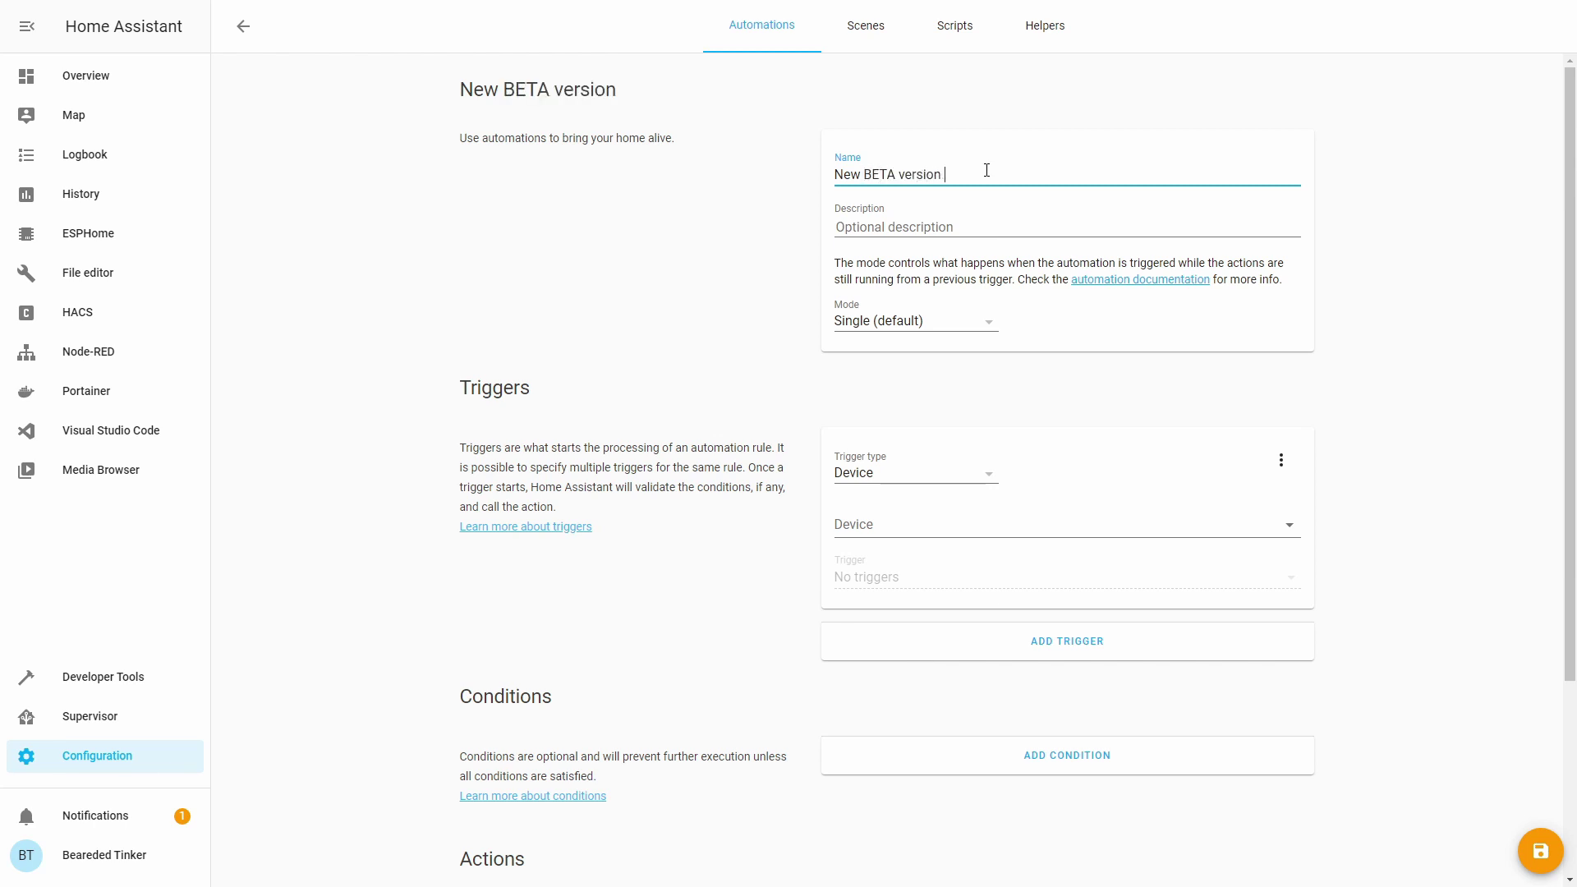
type("available")
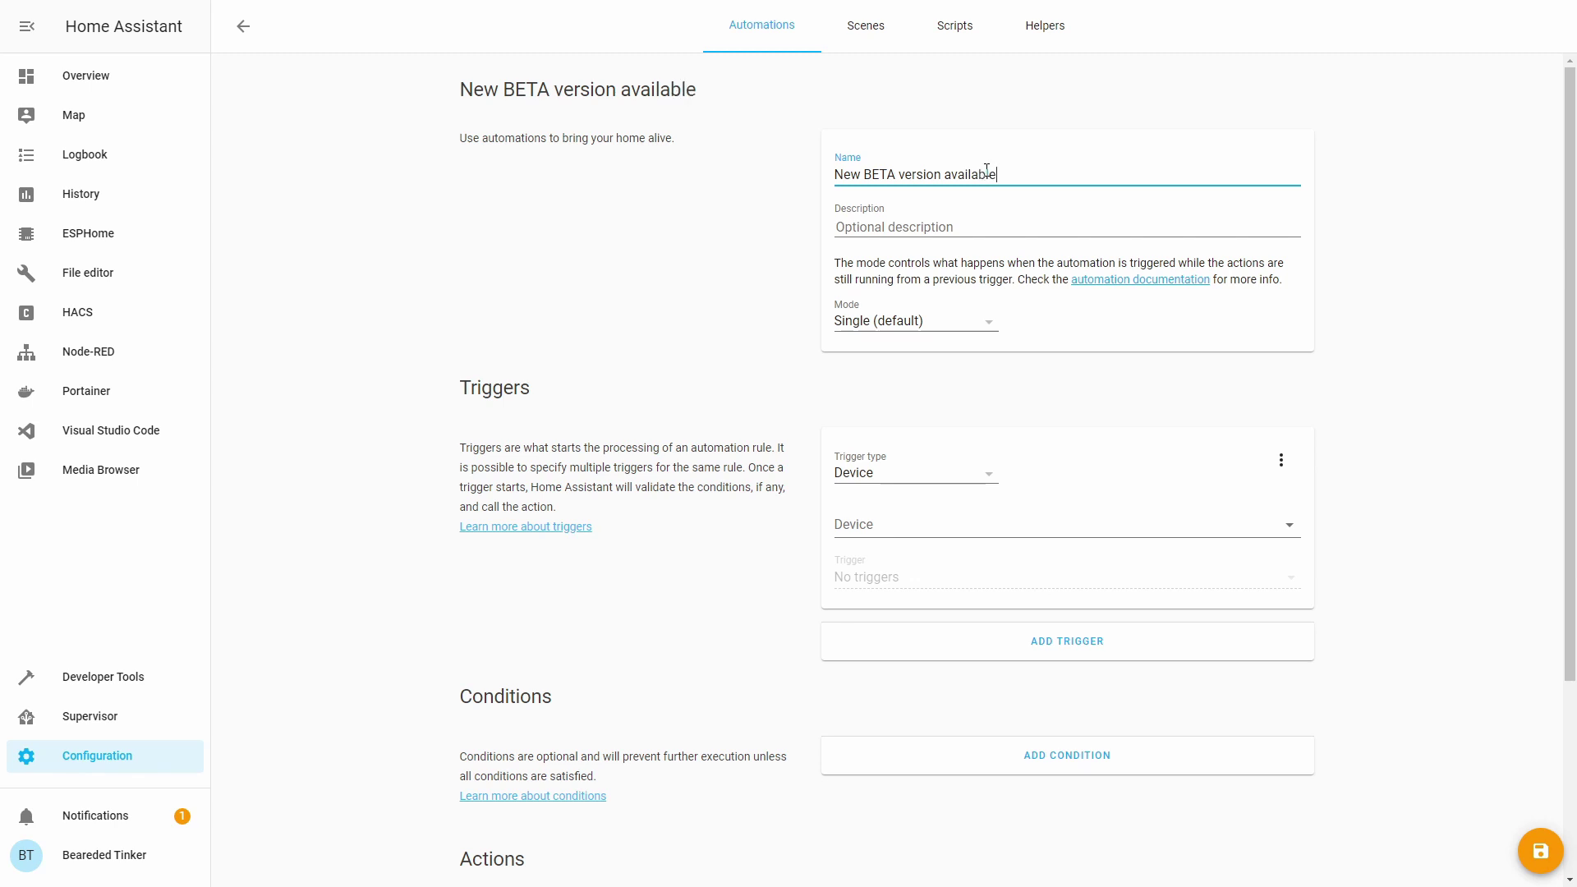
left_click(1169, 331)
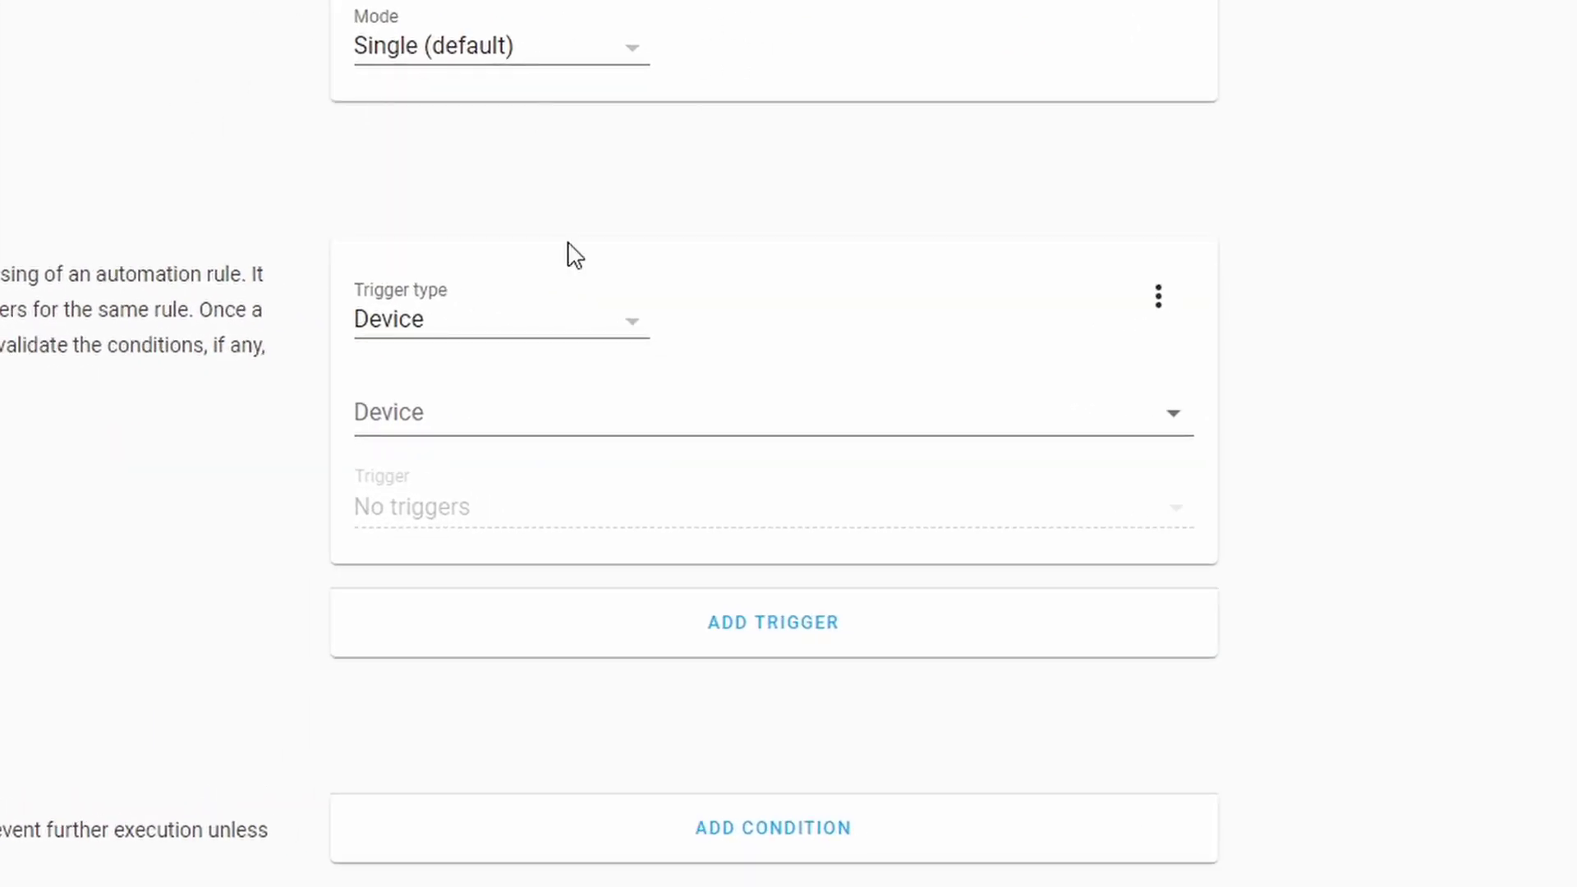
Set the automation's trigger to State with the entity sensor.beta_version
left_click(567, 308)
left_click(507, 487)
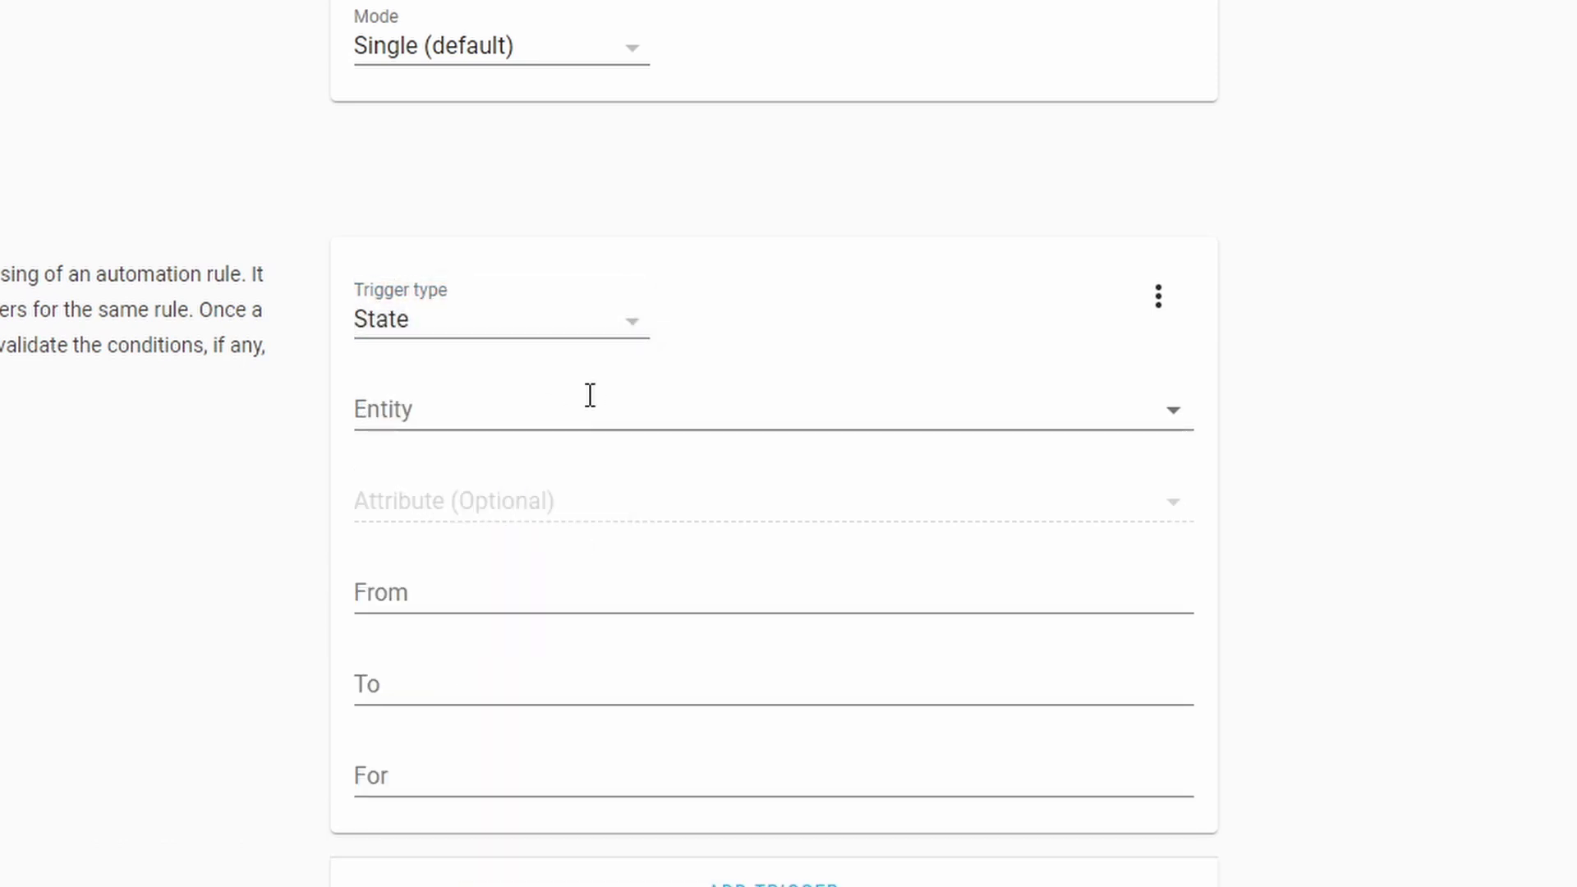
left_click(581, 405)
type("beta")
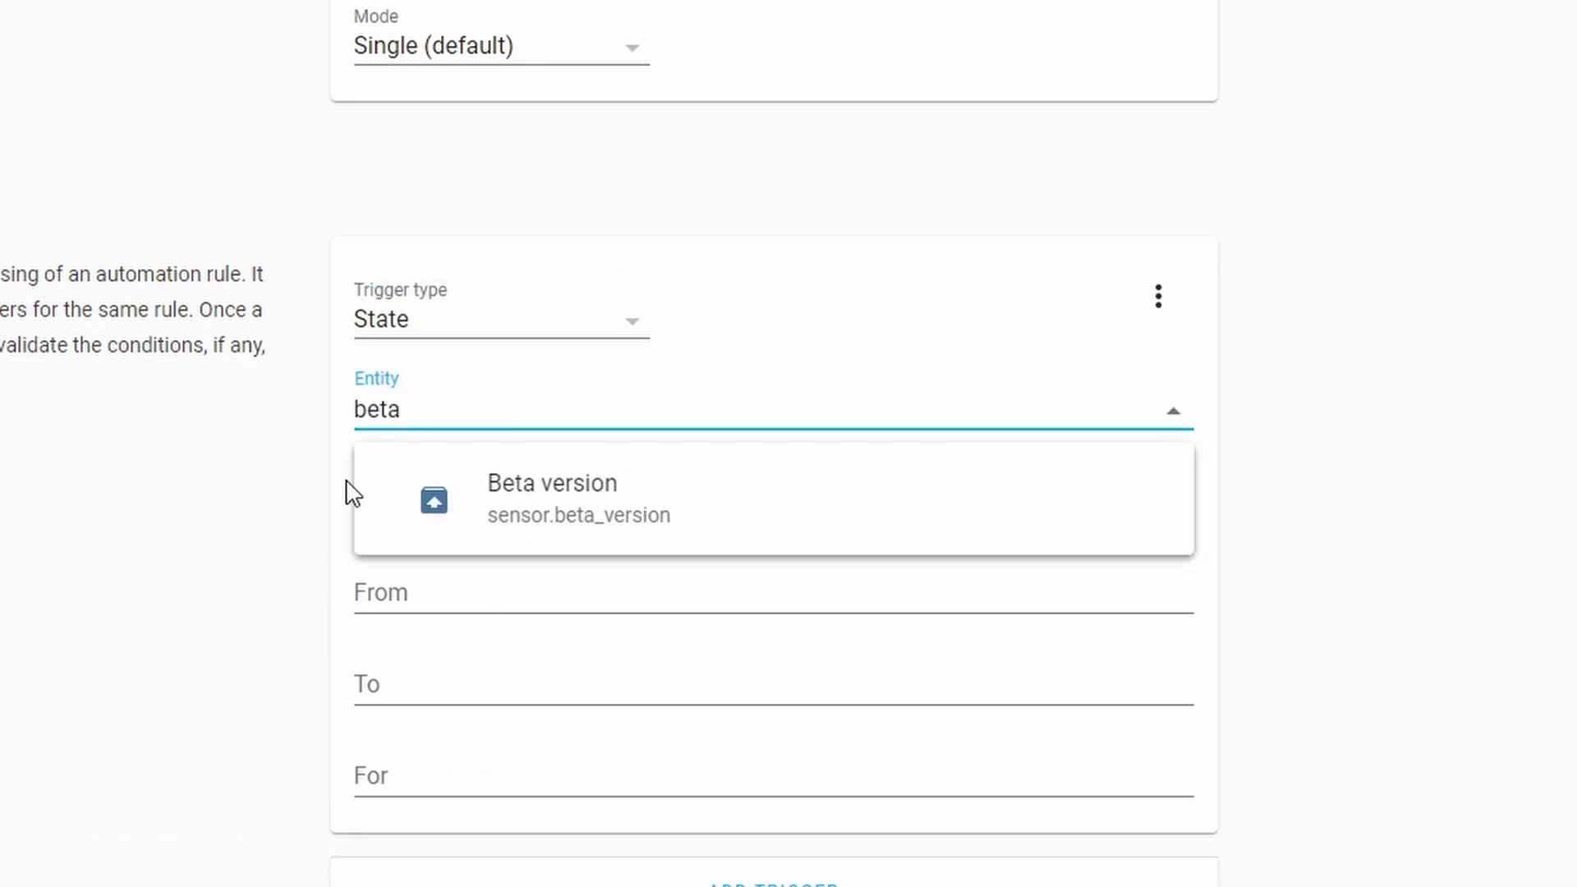
left_click(511, 498)
Add a condition of type Template to the beta version automation
scroll(247, 345, "down", 6)
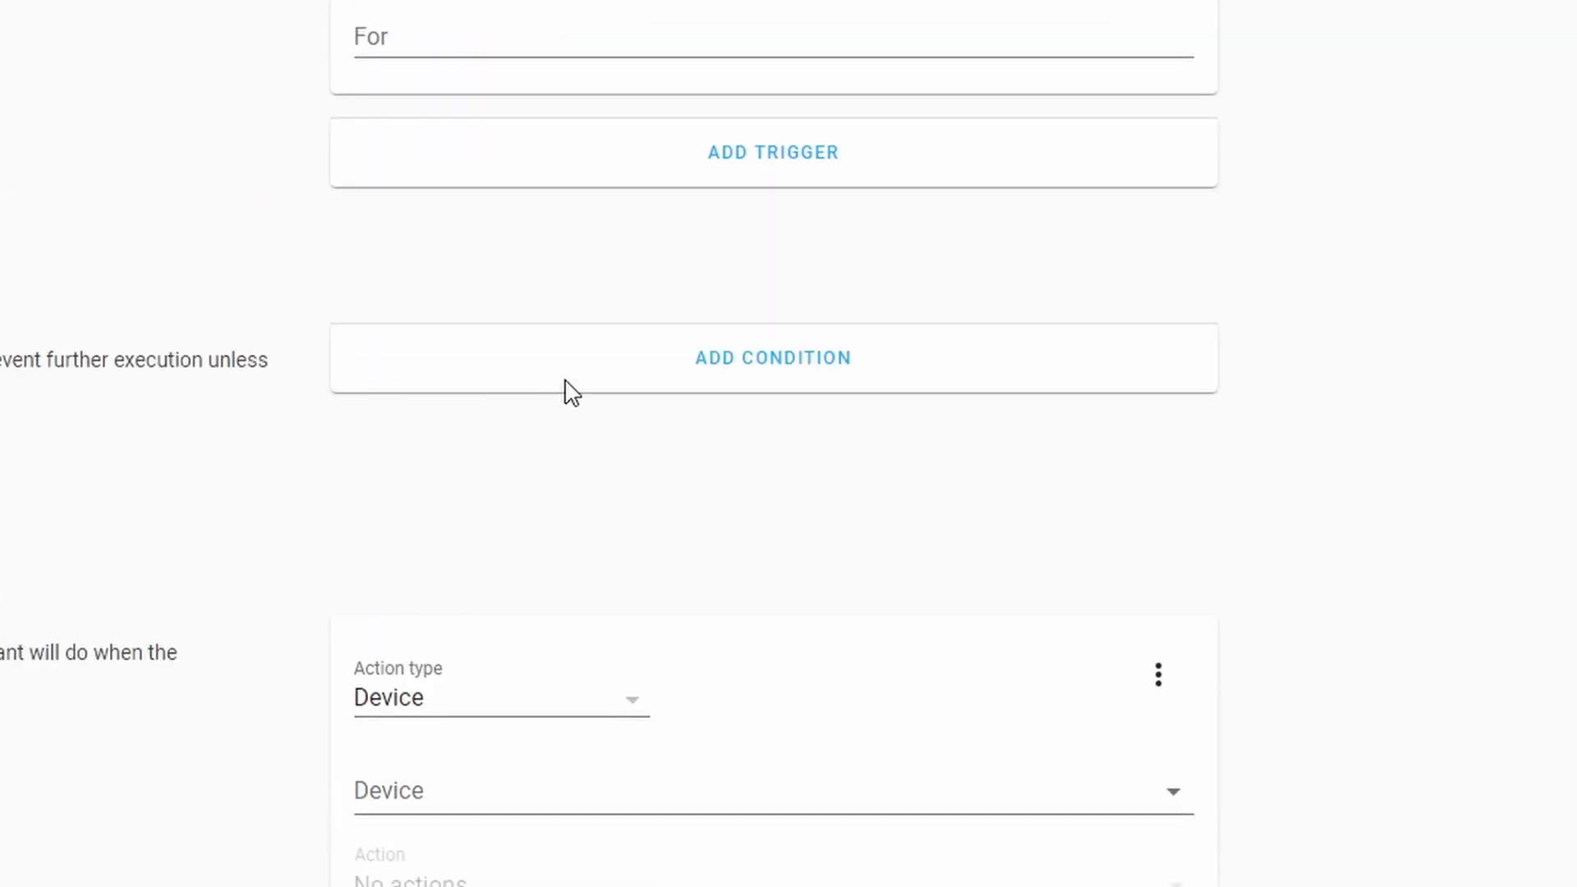
left_click(640, 363)
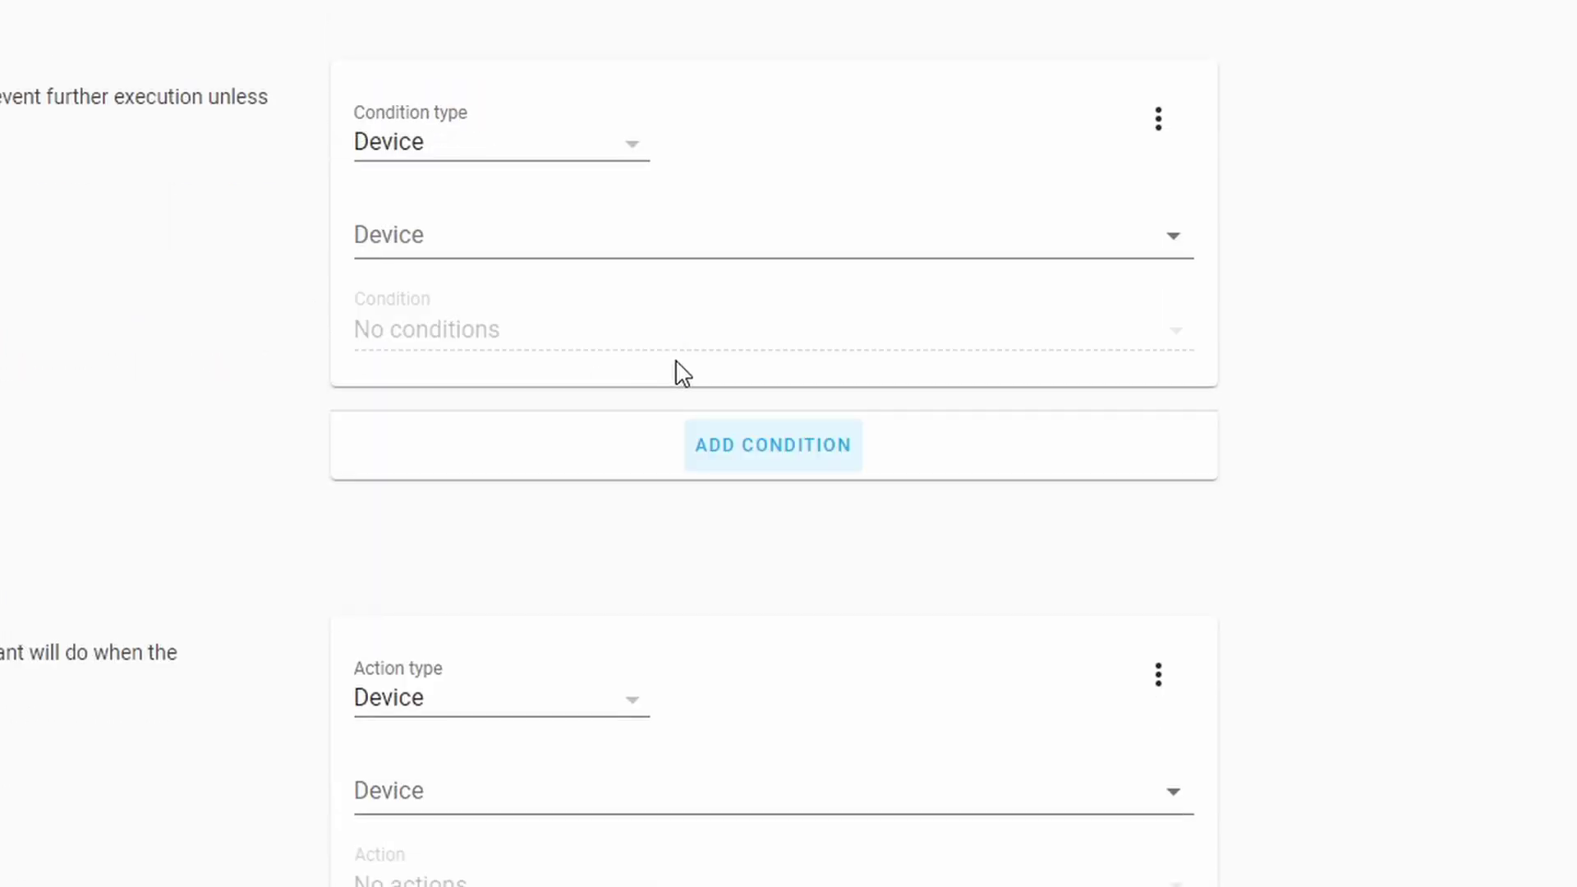
left_click(987, 244)
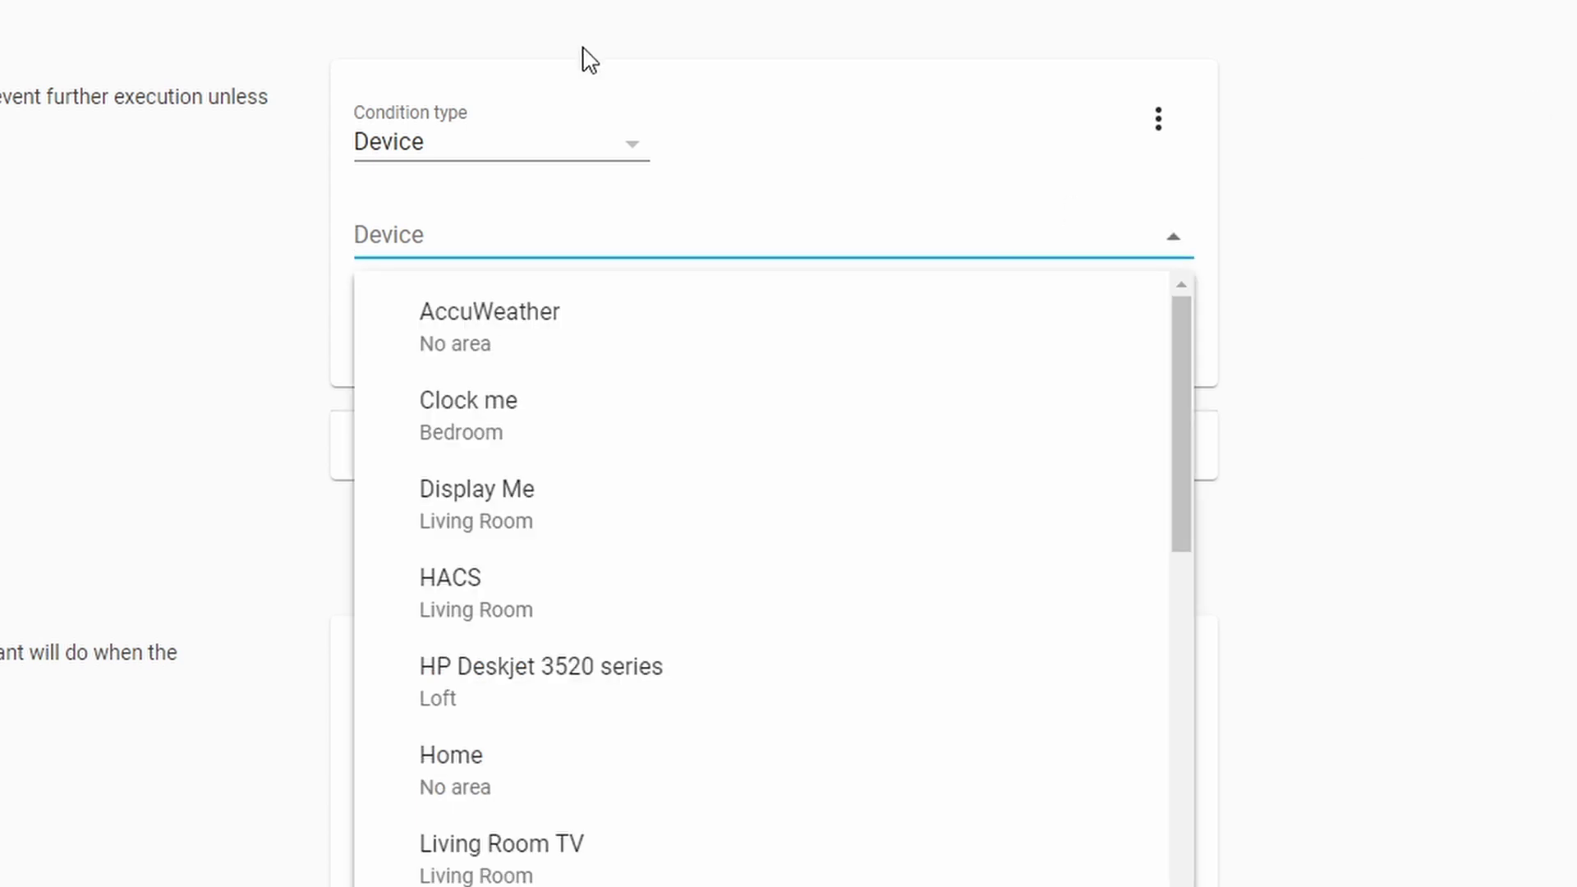
left_click(619, 145)
left_click(617, 150)
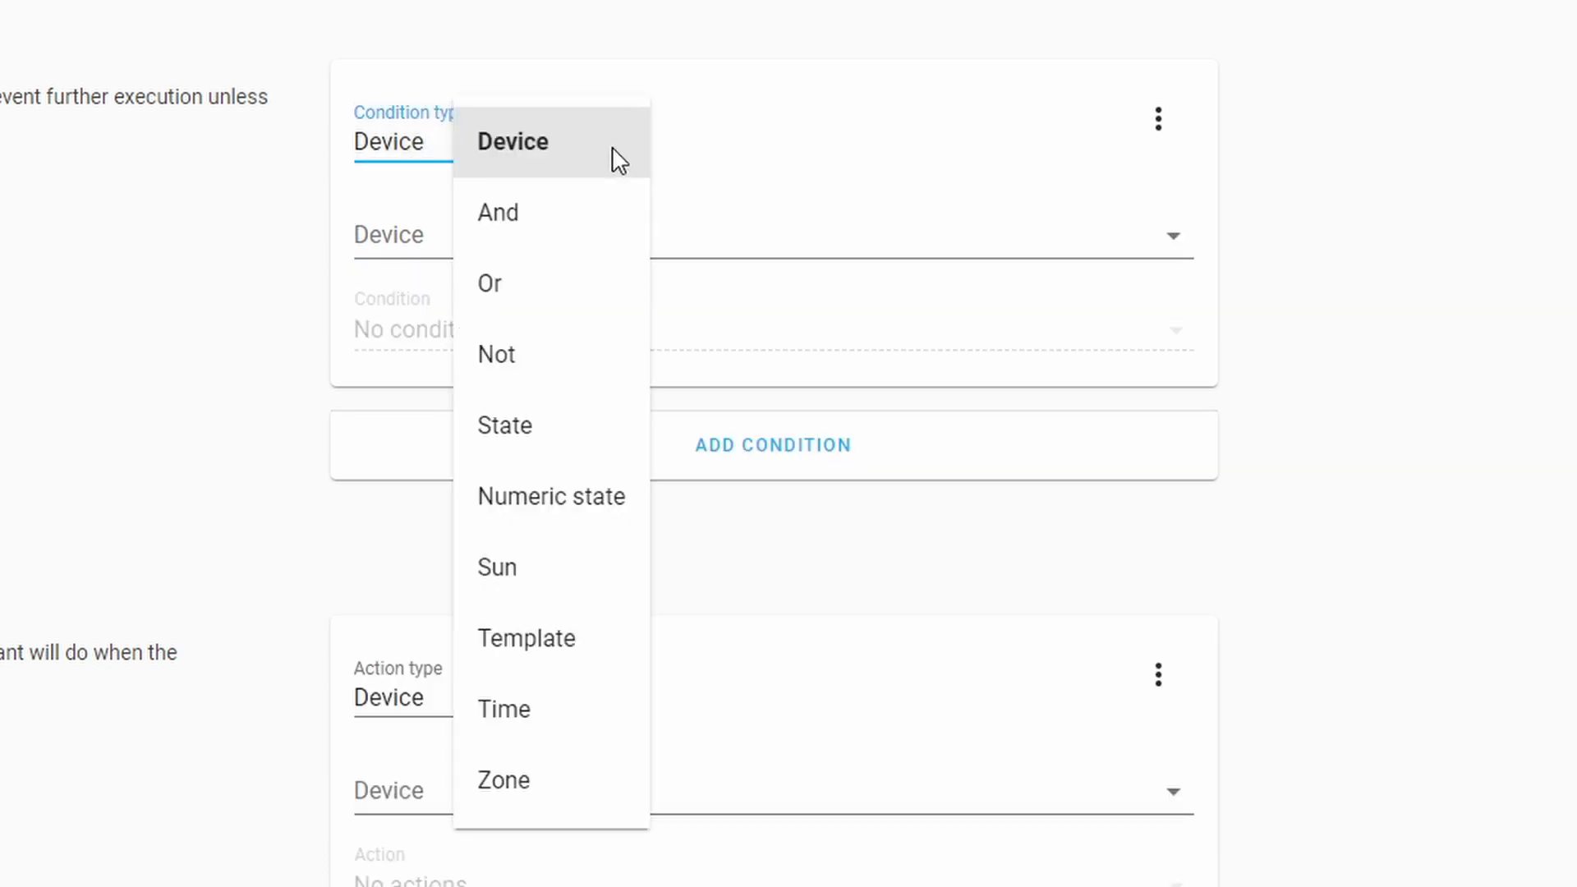
left_click(538, 662)
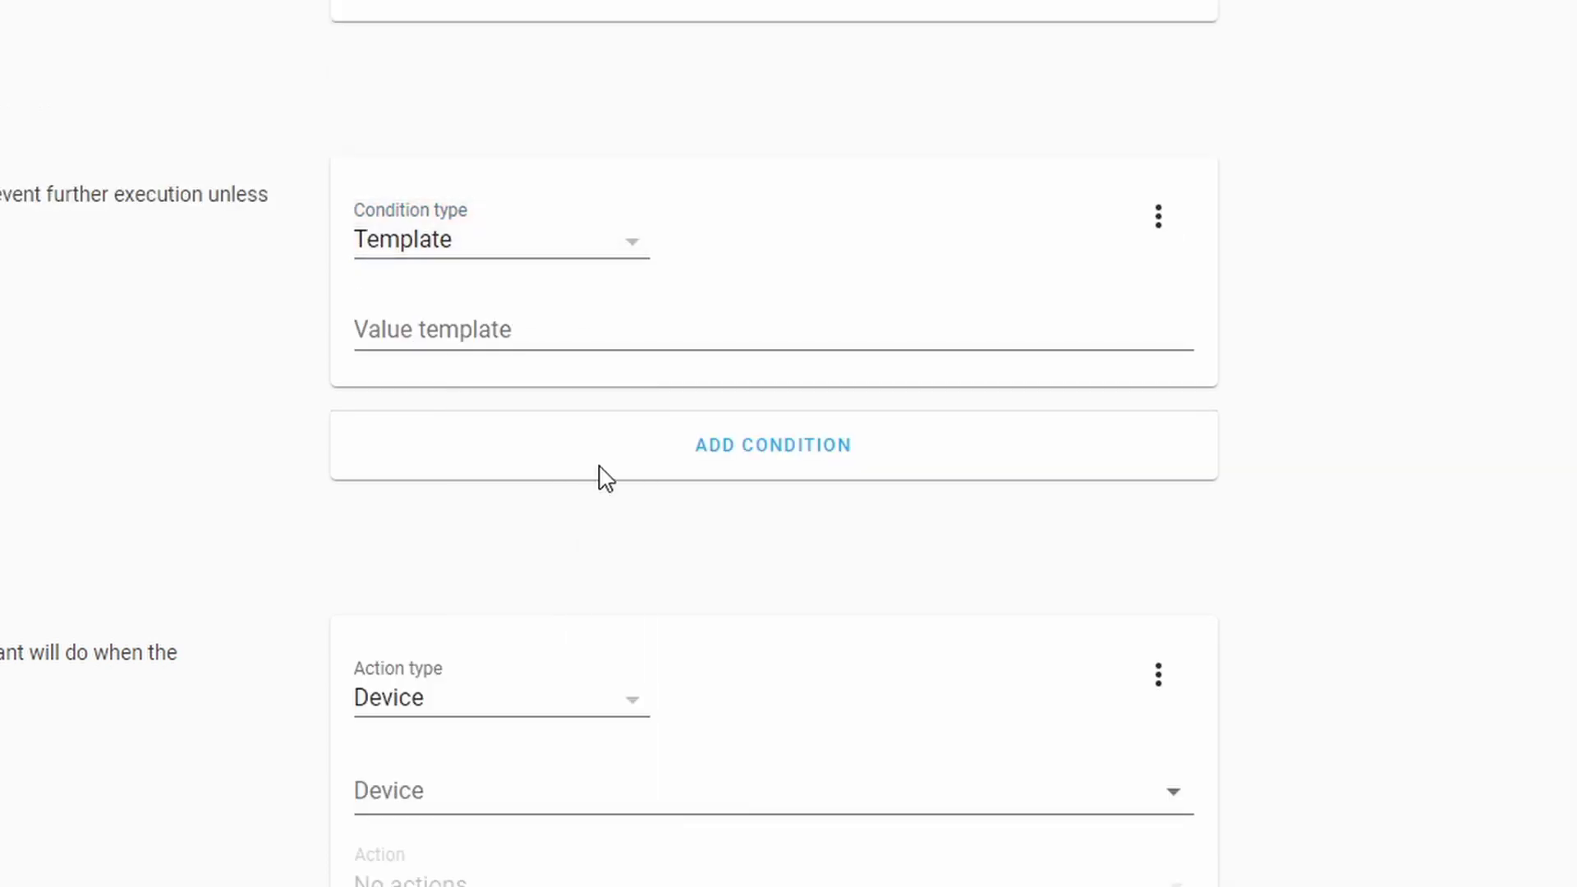
Set the condition's value template to {{ states("sensor.beta_version") != "unknown" }}
left_click(885, 335)
type("{{")
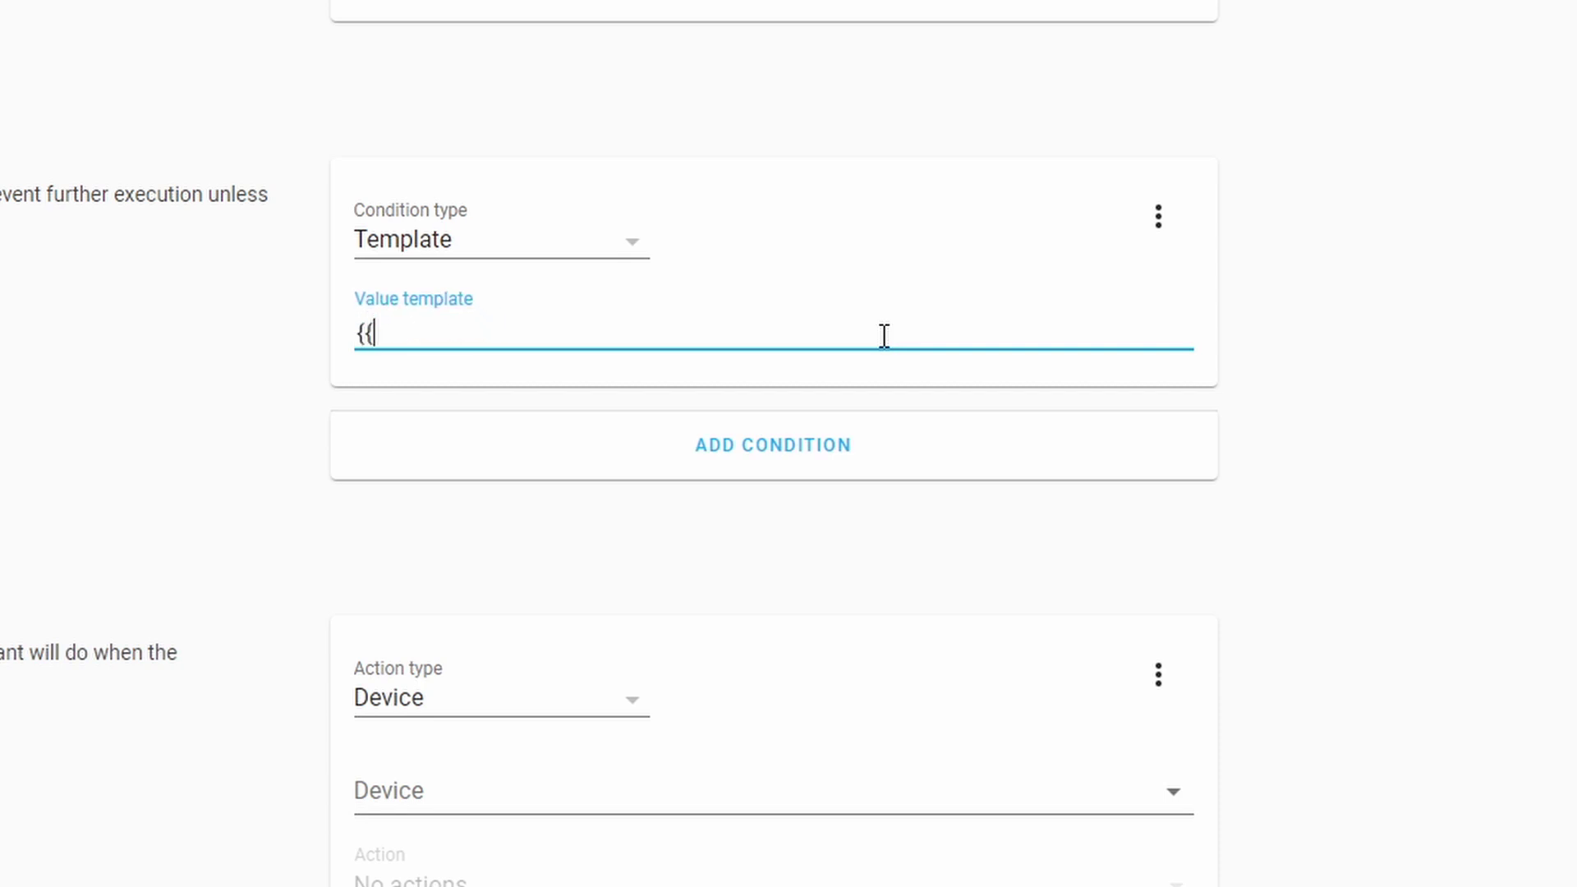
type(" states(\"sensor.beta_version\") !=")
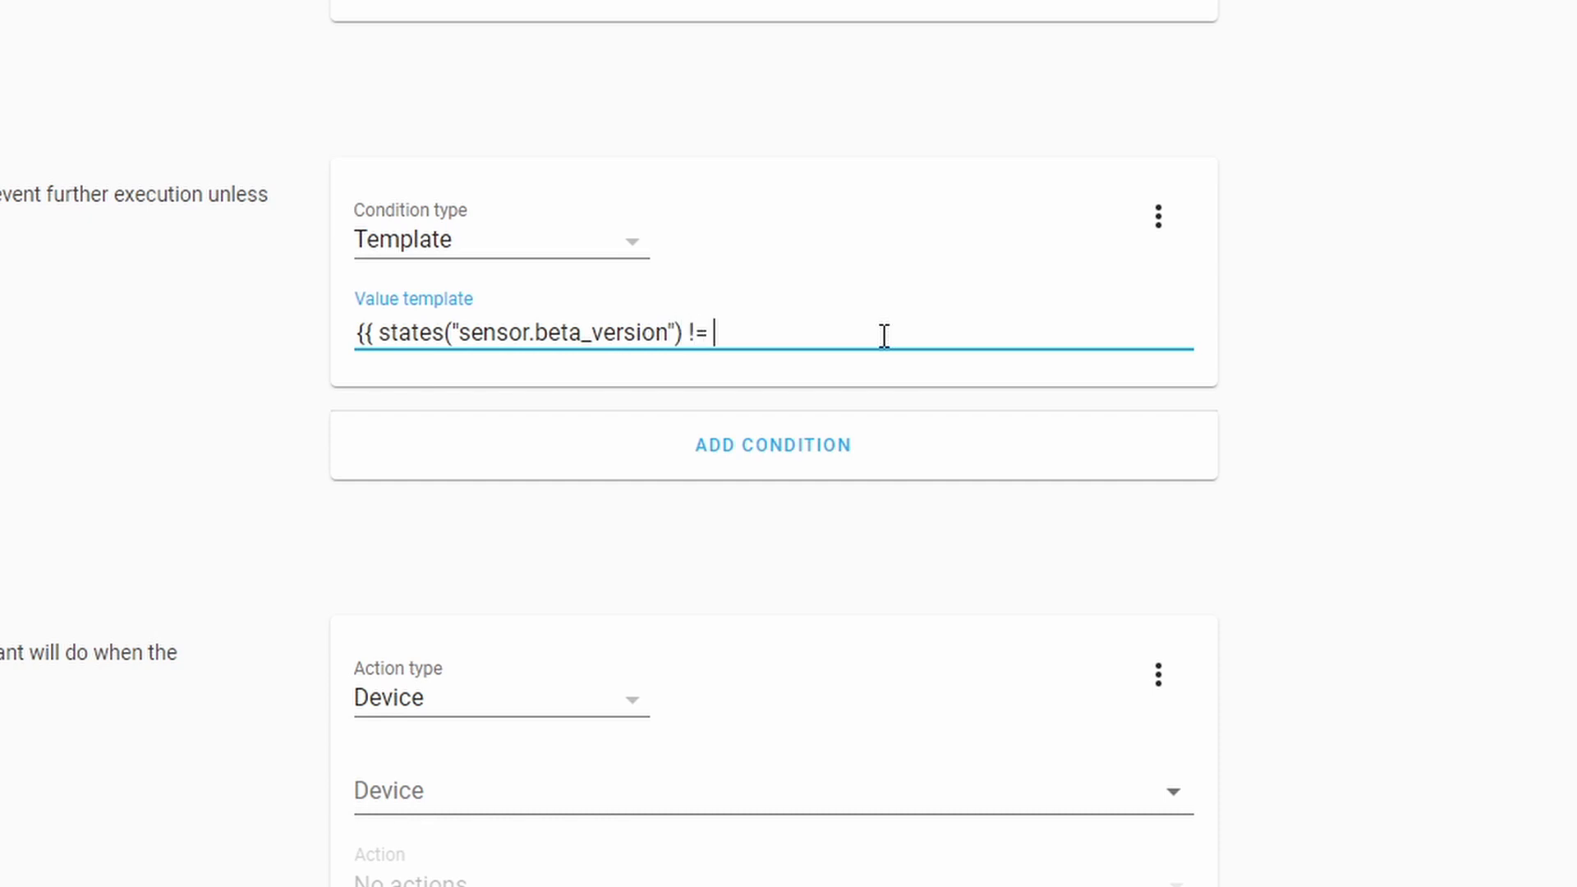
type(" \"unknown\"")
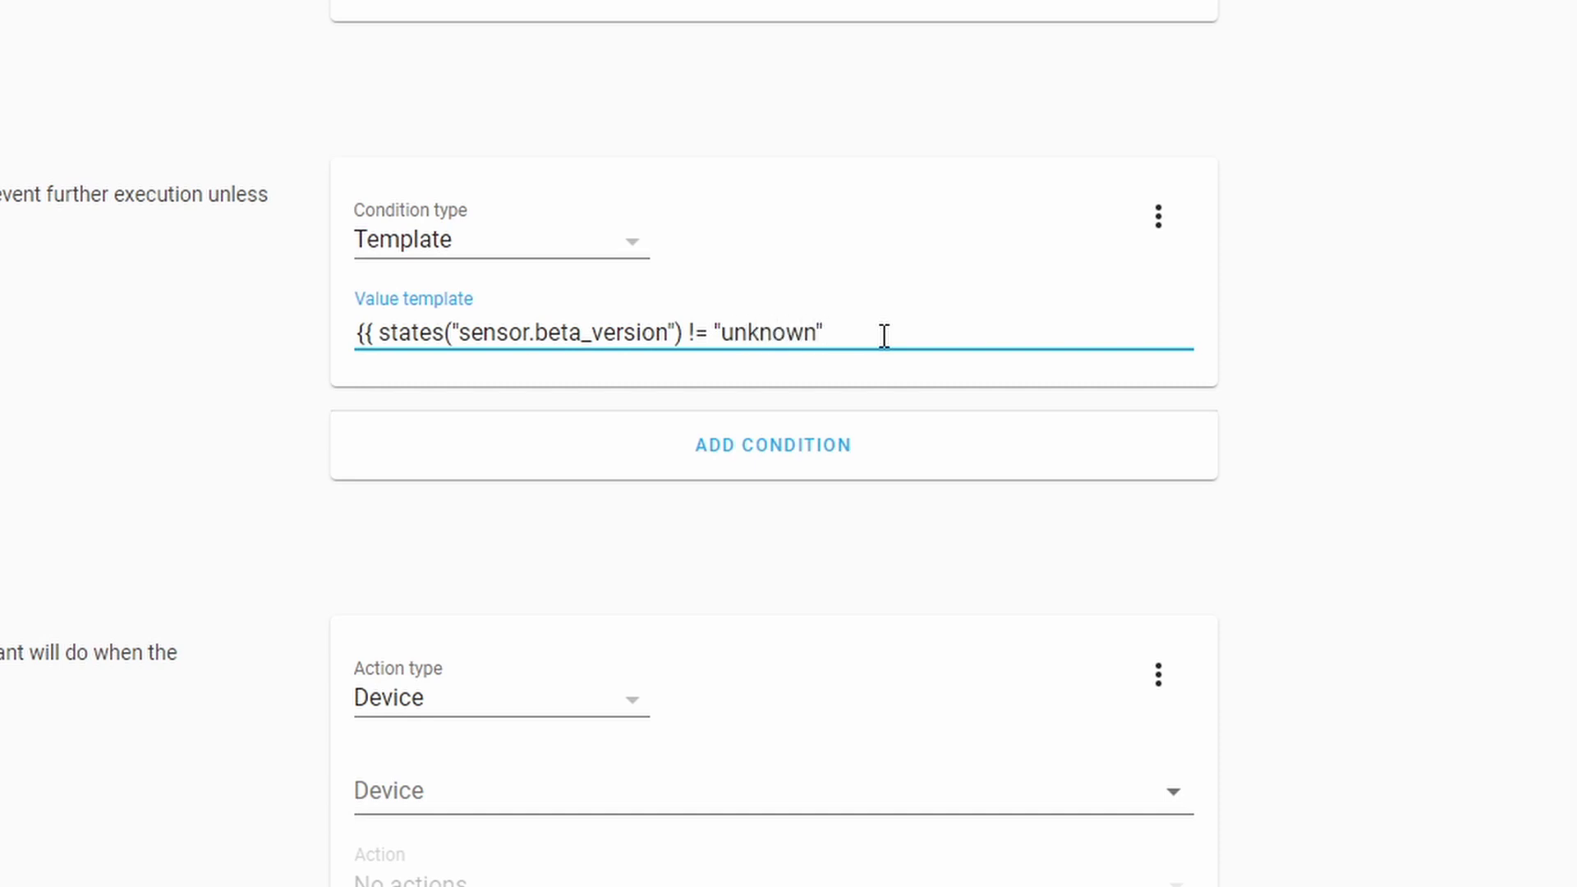
type(" }}")
Set the automation's action to Call service with the service persistent_notification.create
scroll(623, 559, "down", 2)
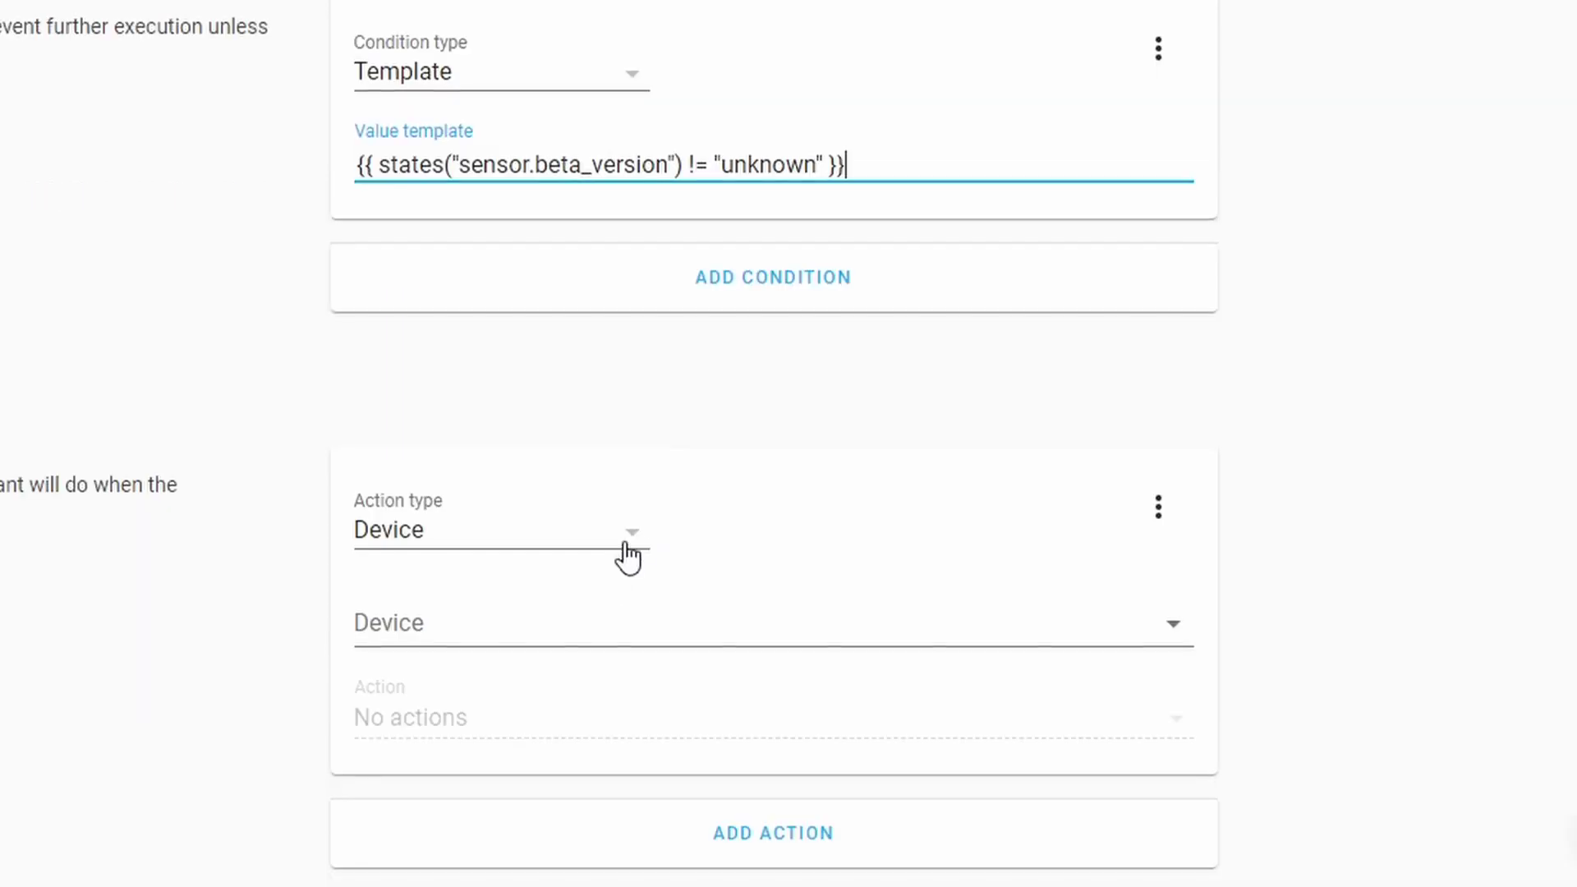
left_click(616, 545)
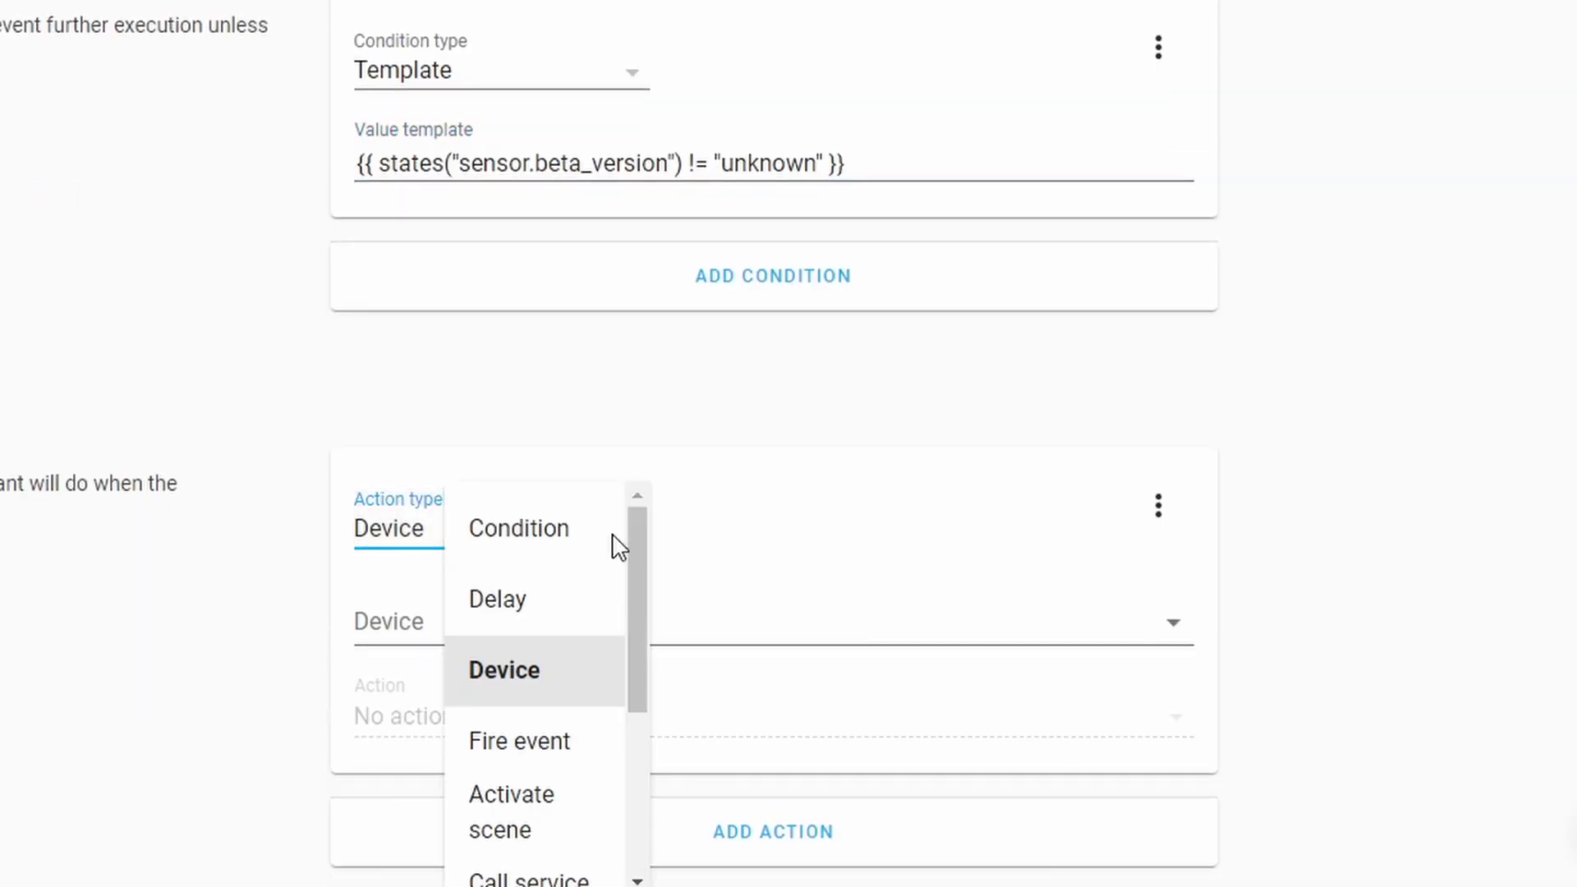
left_click(553, 873)
type("pers")
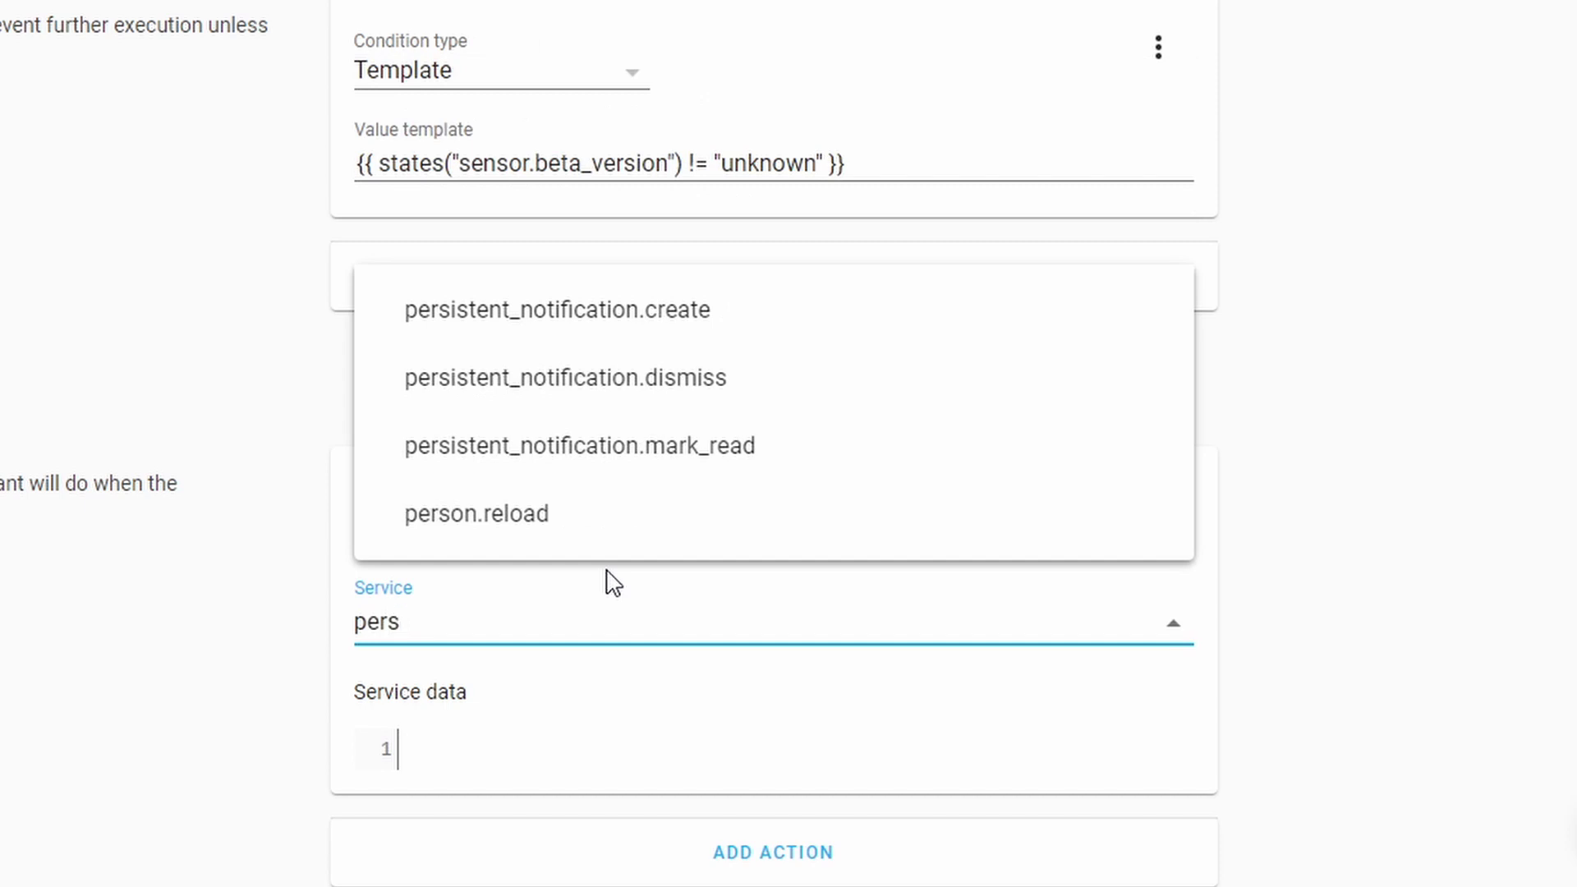
left_click(676, 310)
Add the title "New BETA version available" to the notification action's service data
left_click(616, 741)
type("title")
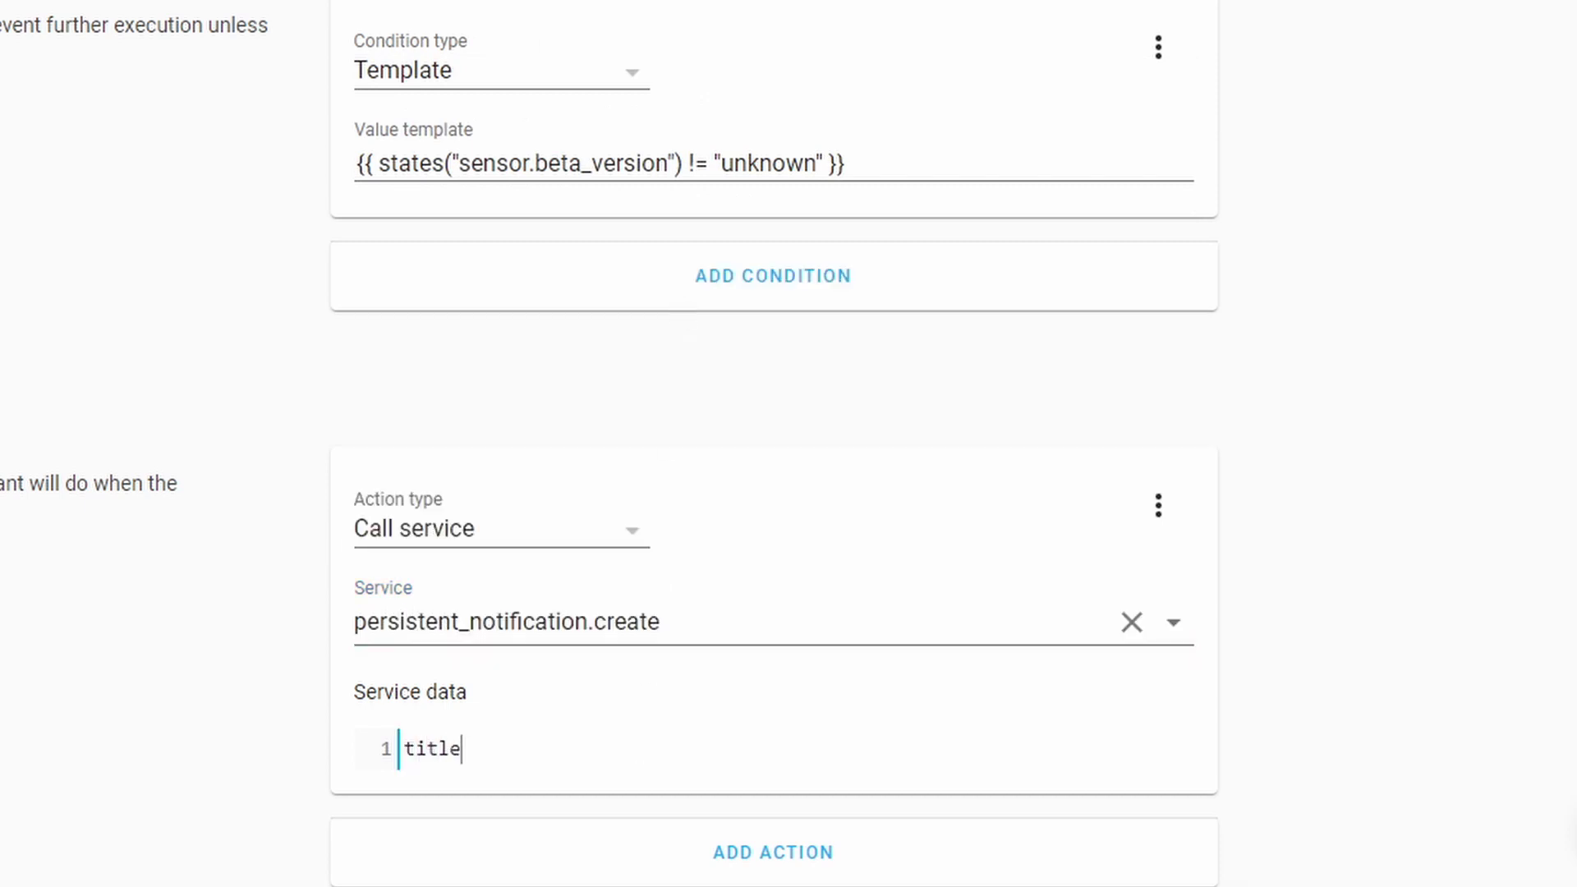
type(": New BETA version")
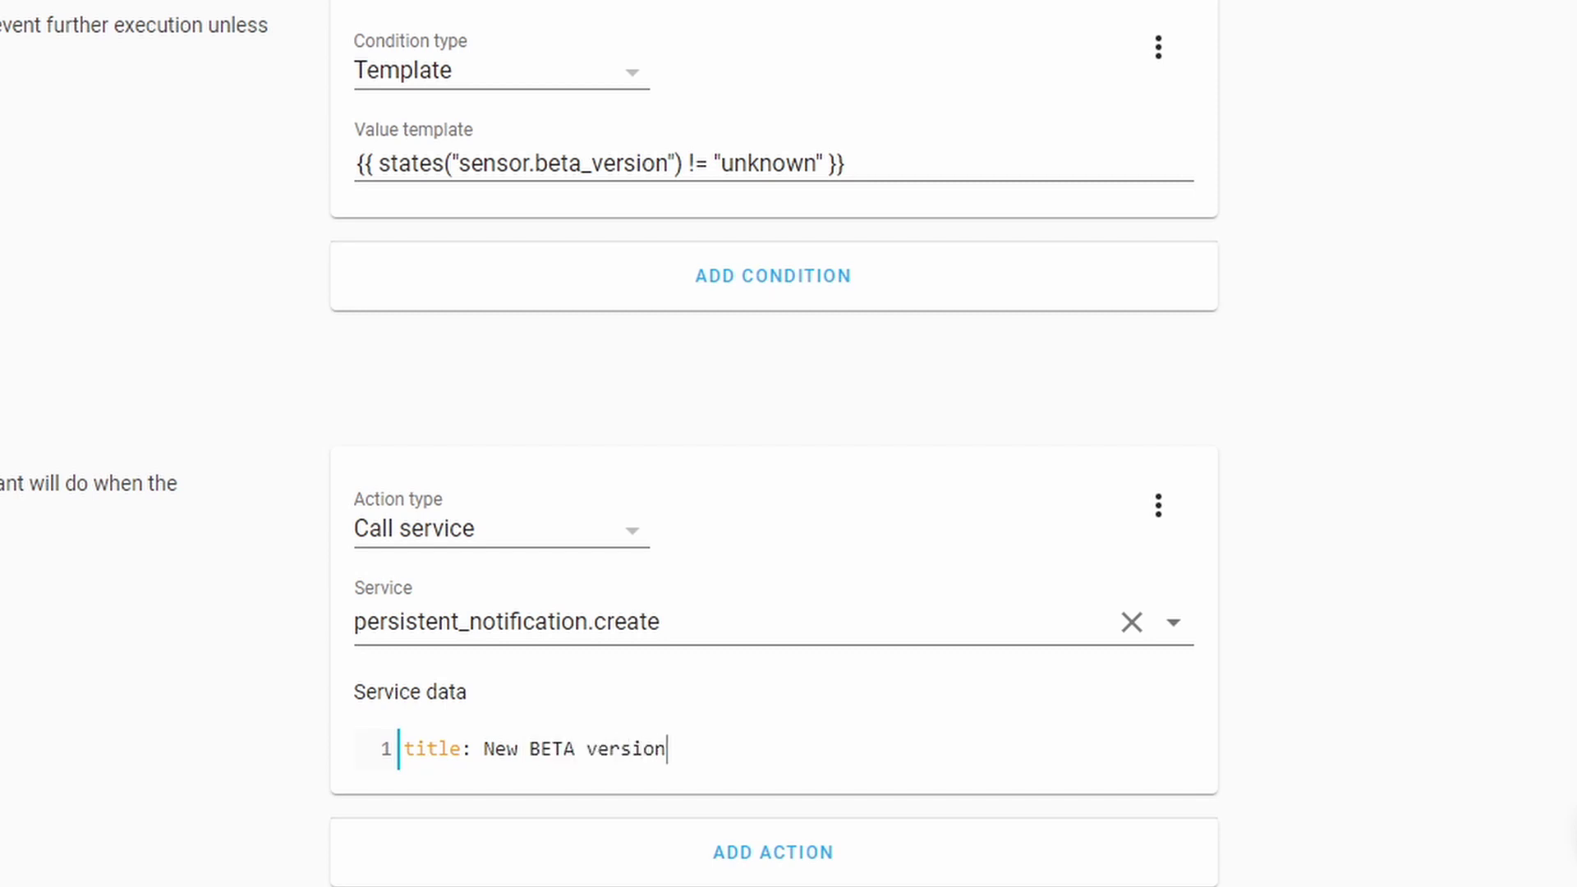
type(" available")
key("Return")
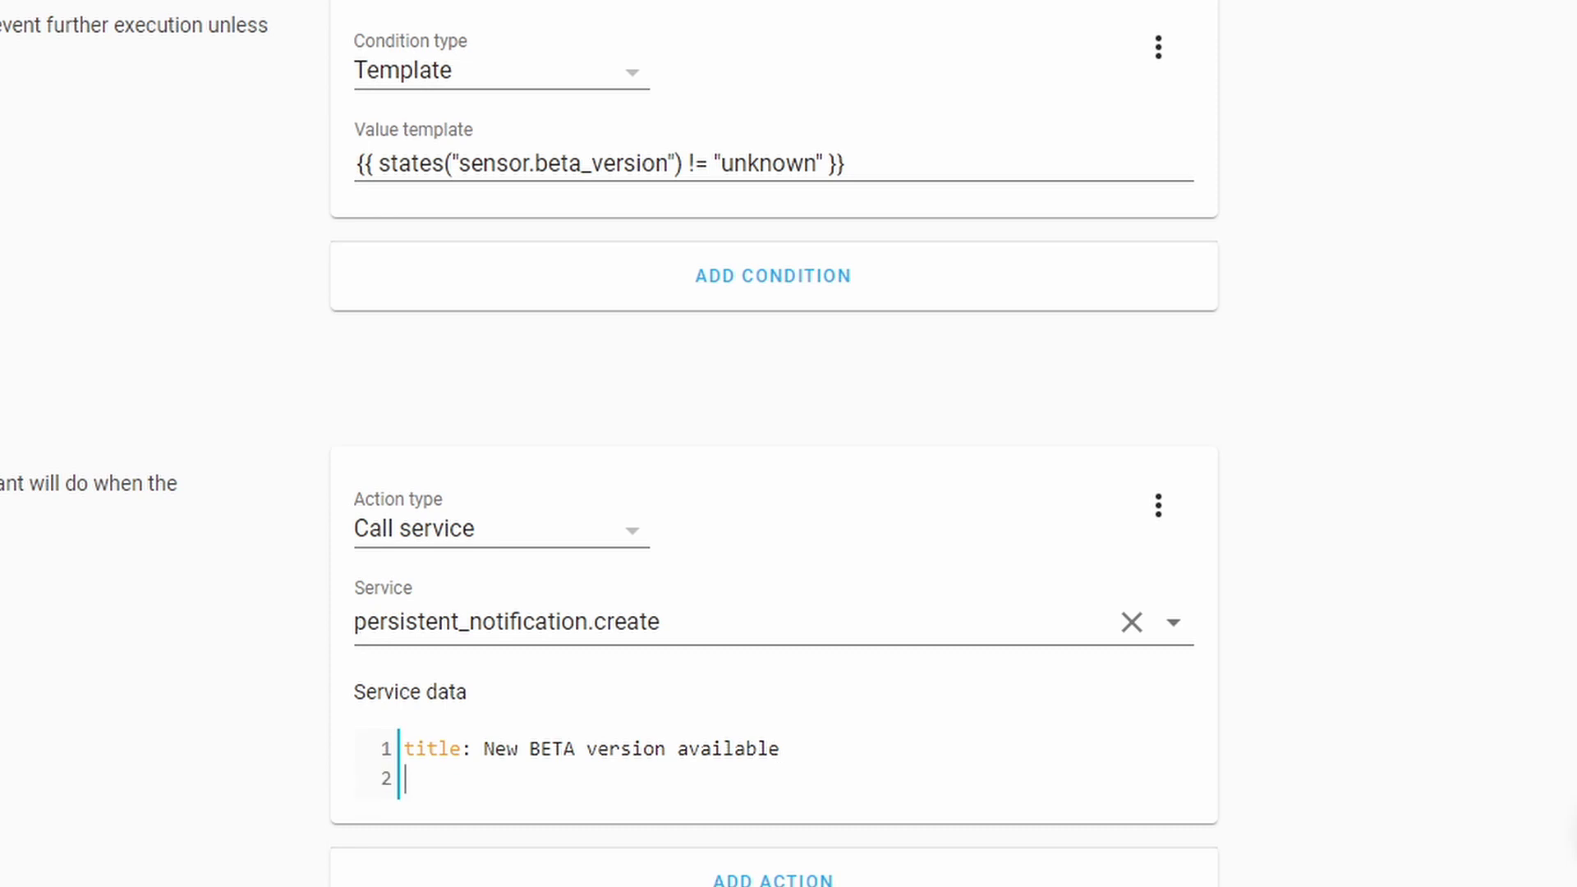
Add a folded multi-line message (message: >) to the service data with the text "There is a BETA version available."
type("message: >")
key("Return")
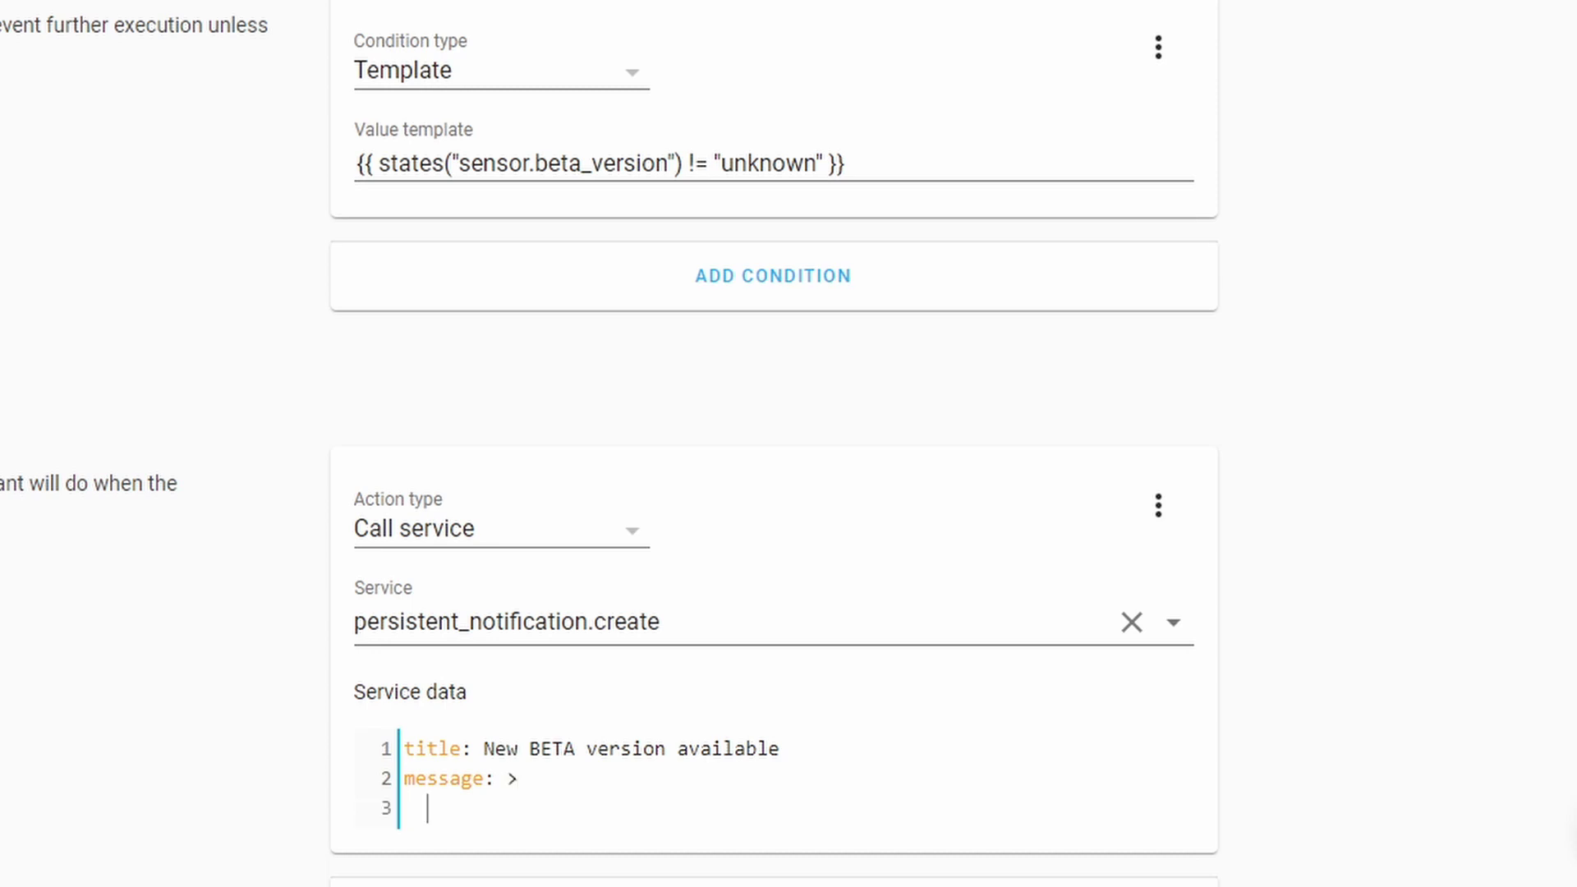
type("There is a BE")
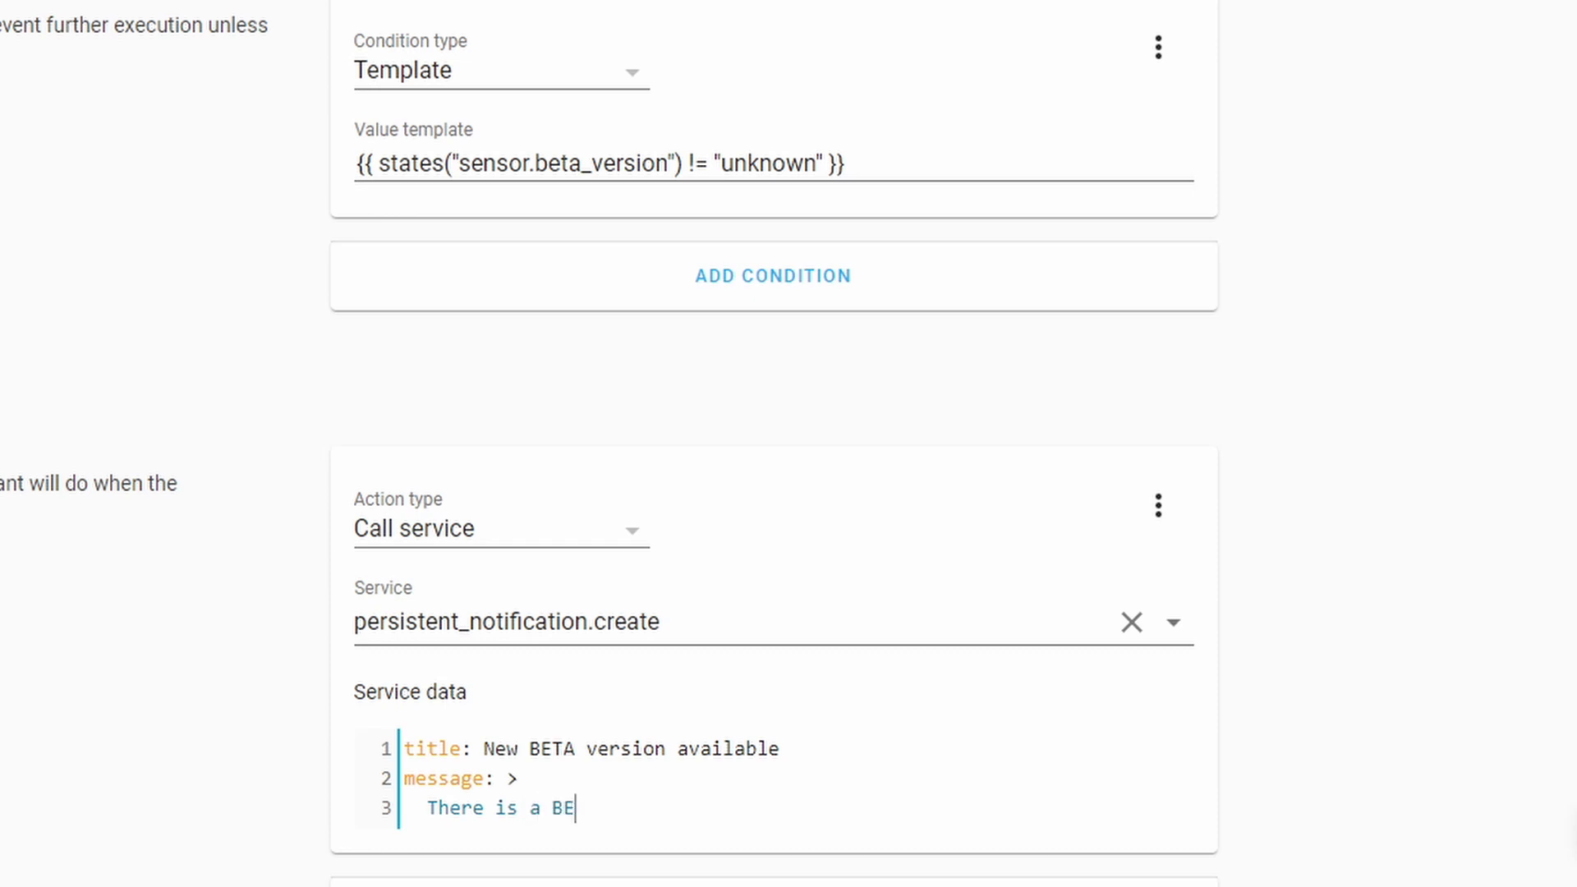
type("TA version available.")
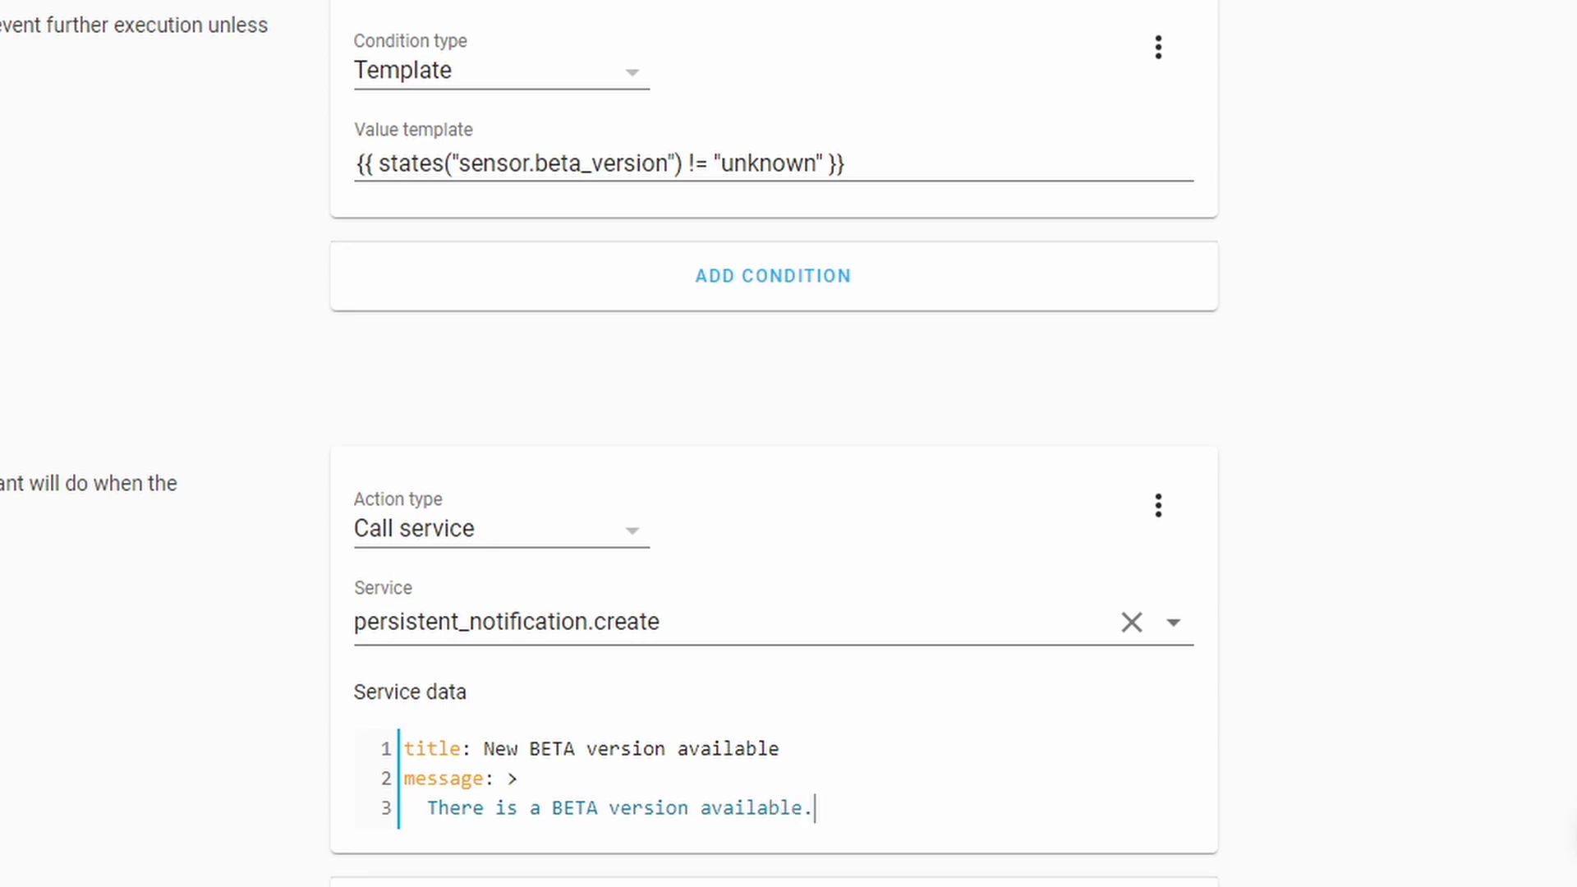
key("Return")
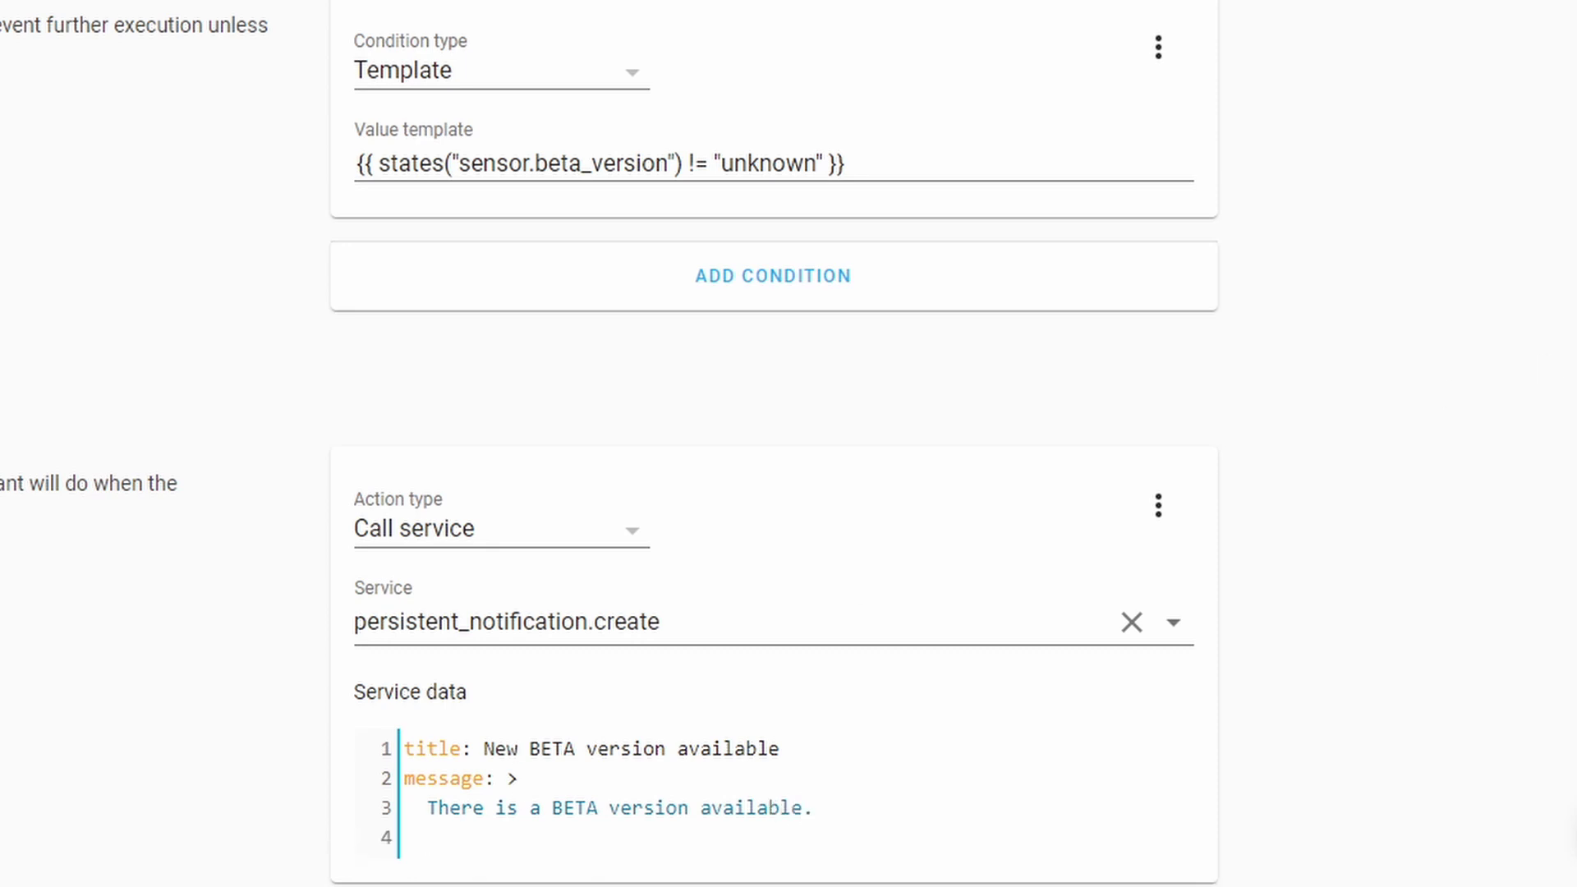
left_click(1288, 65)
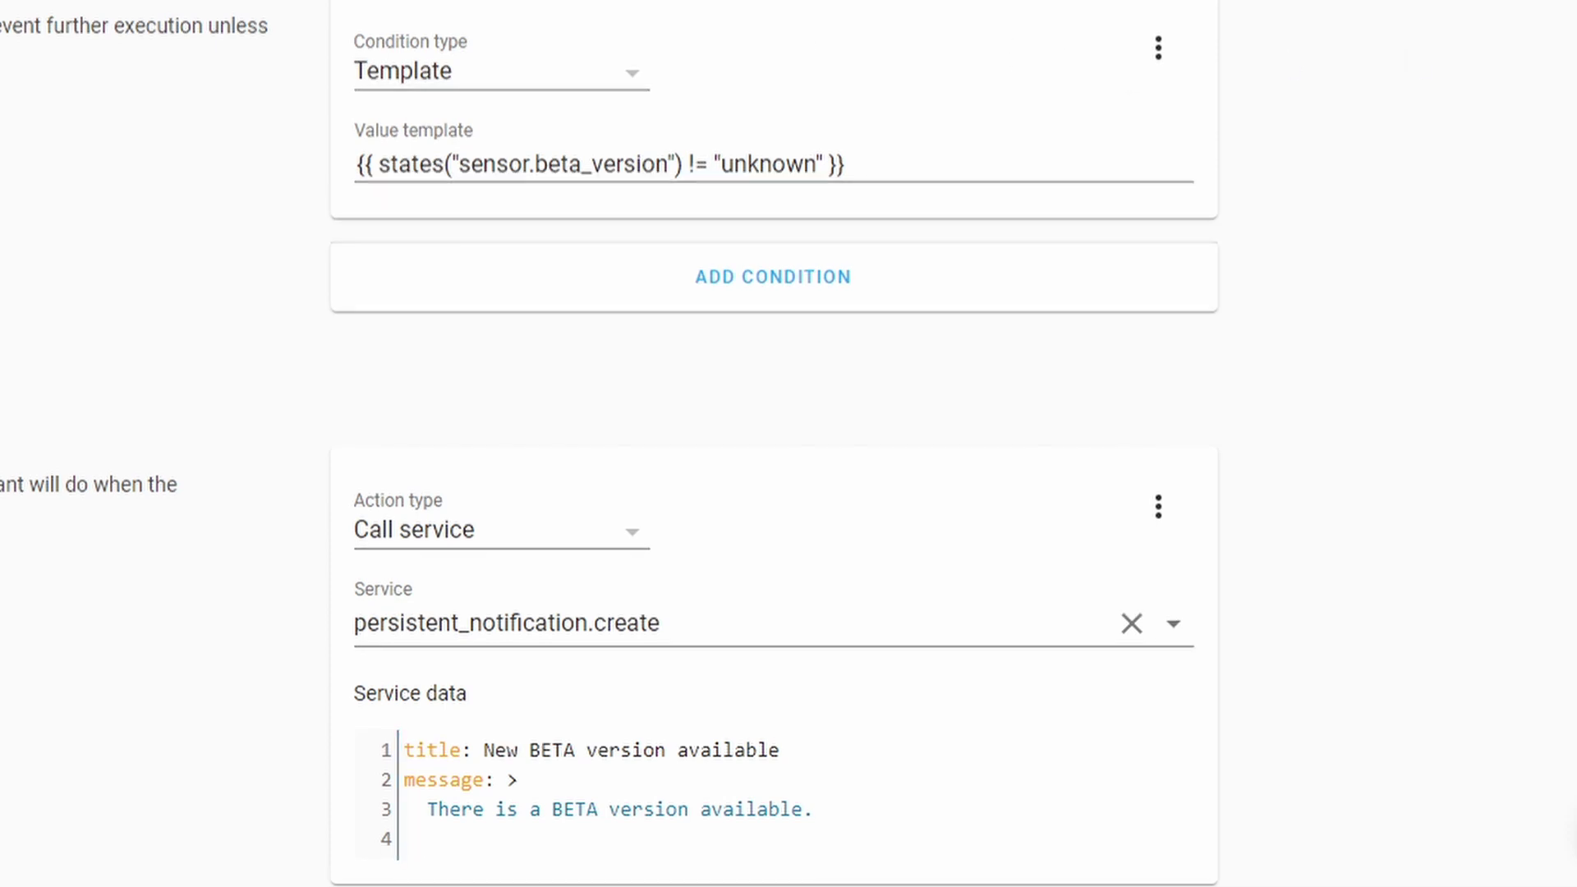
Add {{ states("sensor.beta_version") }} as the last line of the notification message and save the automation
left_click(712, 838)
scroll(711, 837, "down", 1)
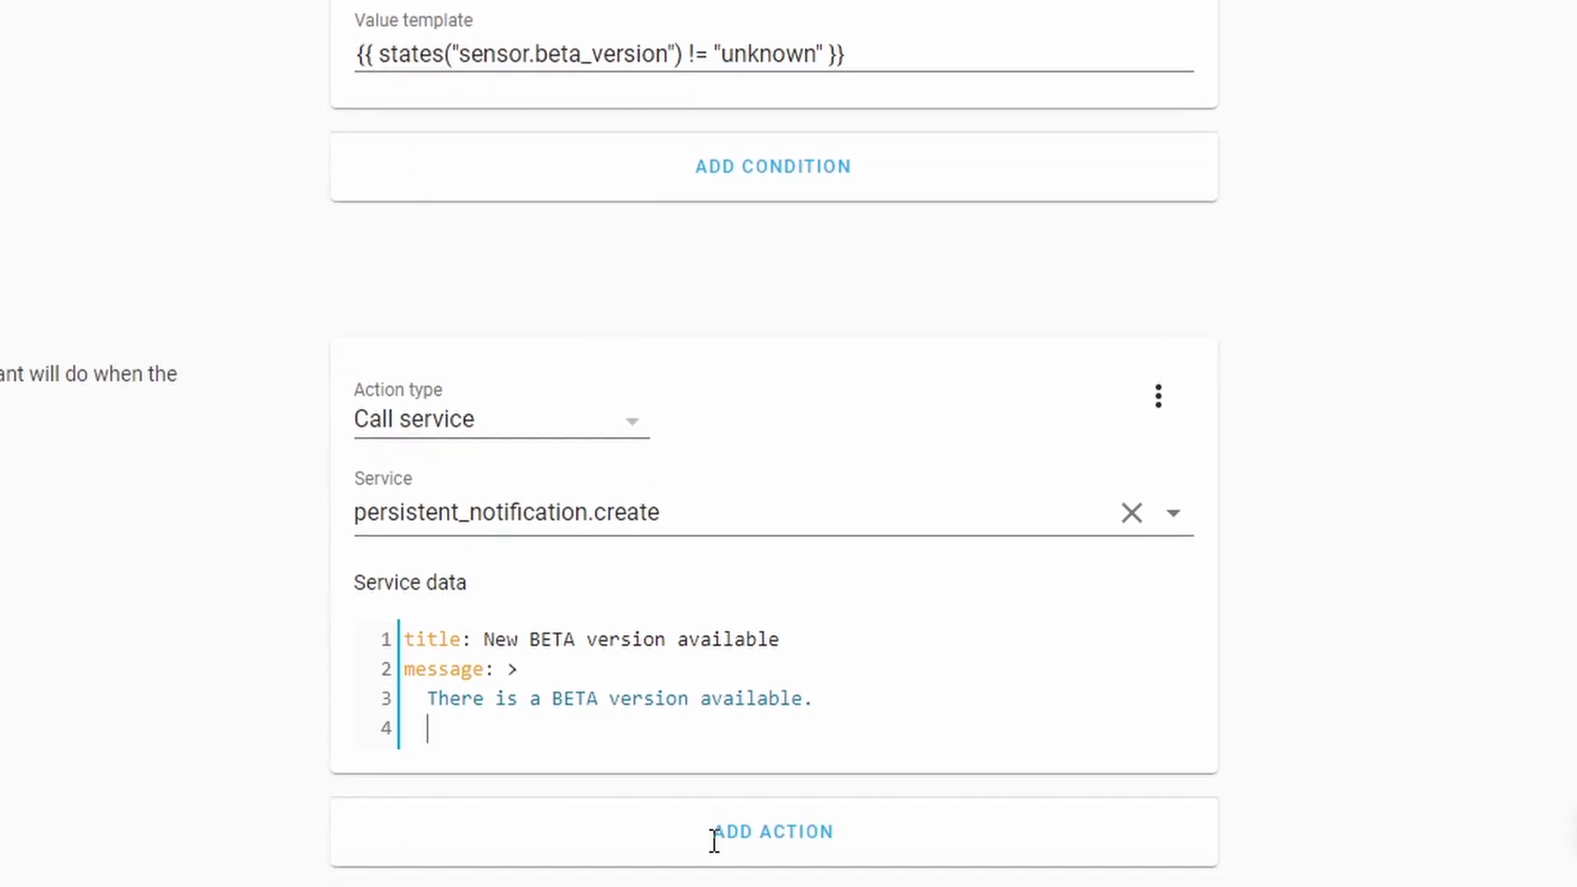
type("{{ stat")
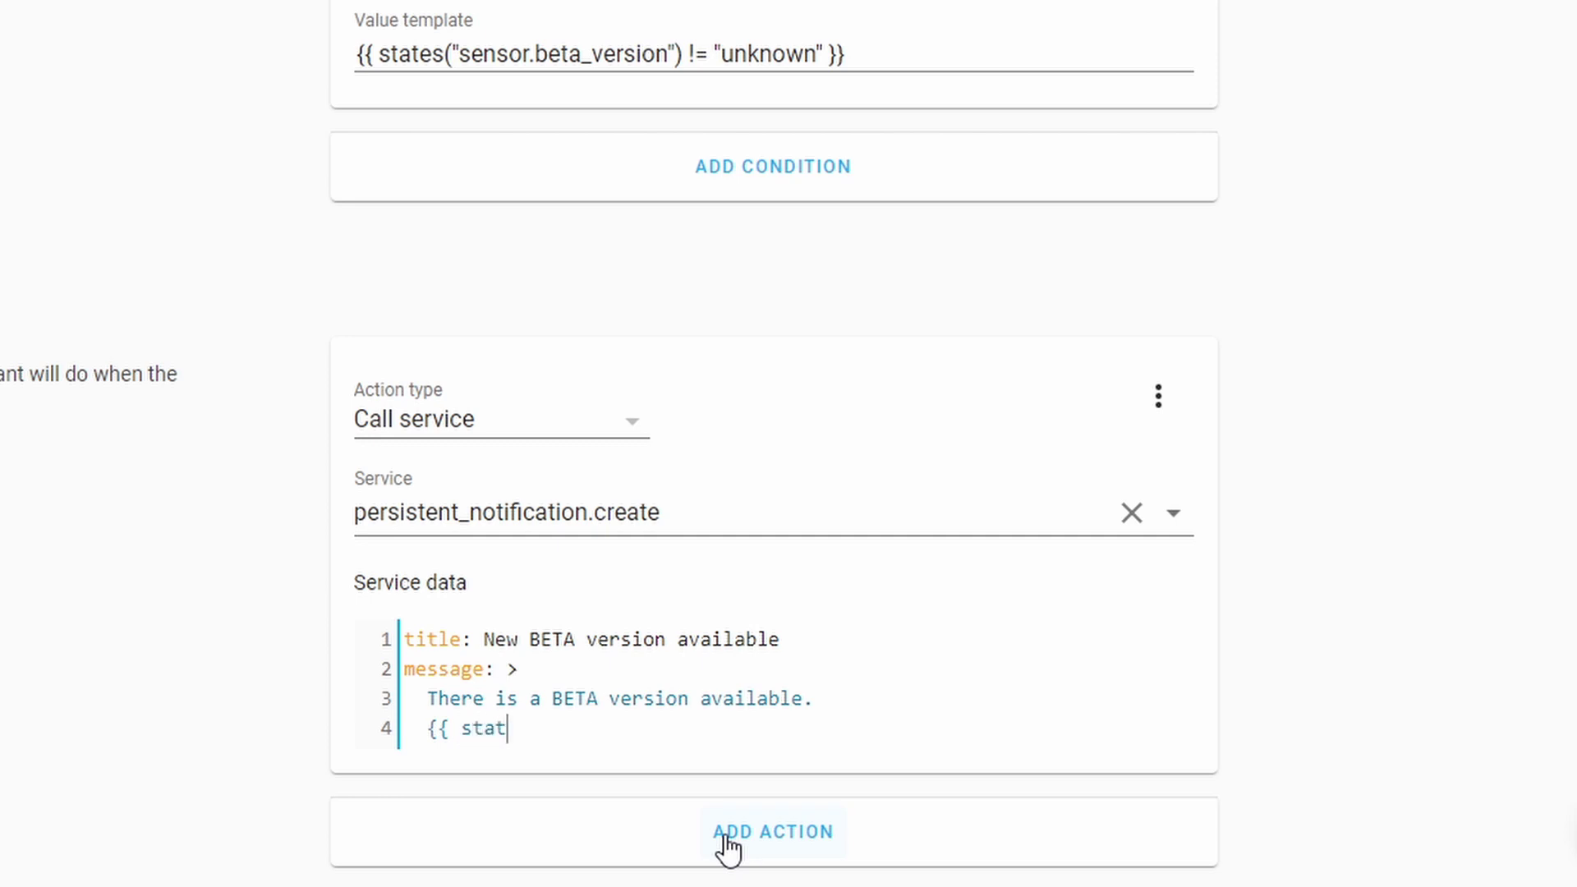
type("es(\"sensor.beta_")
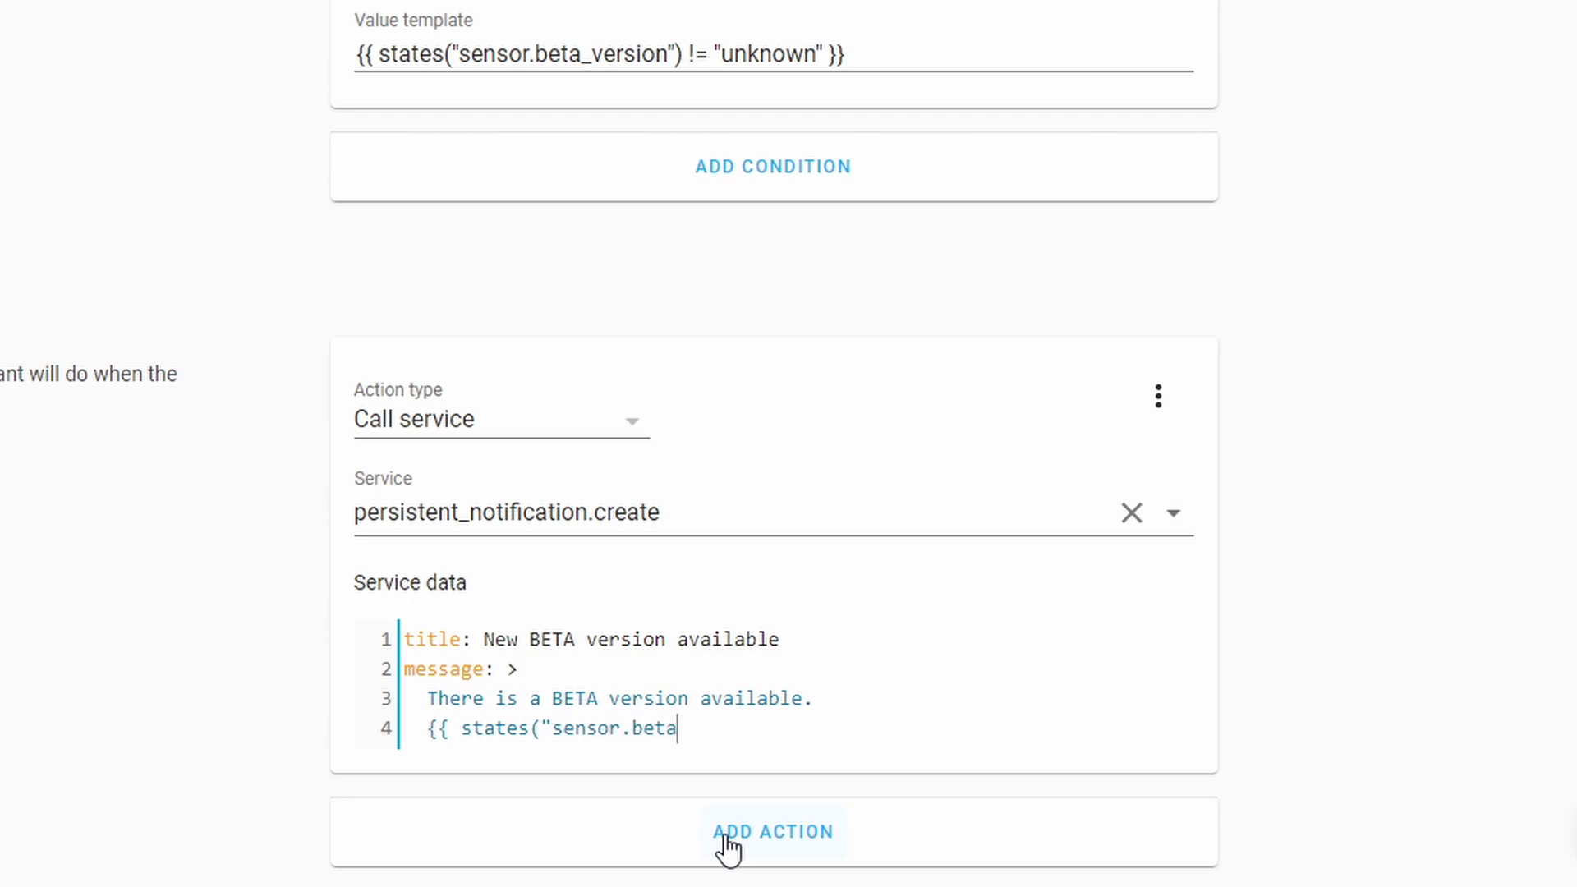
type("version\") }}")
key("BackSpace")
key("BackSpace")
type("}}")
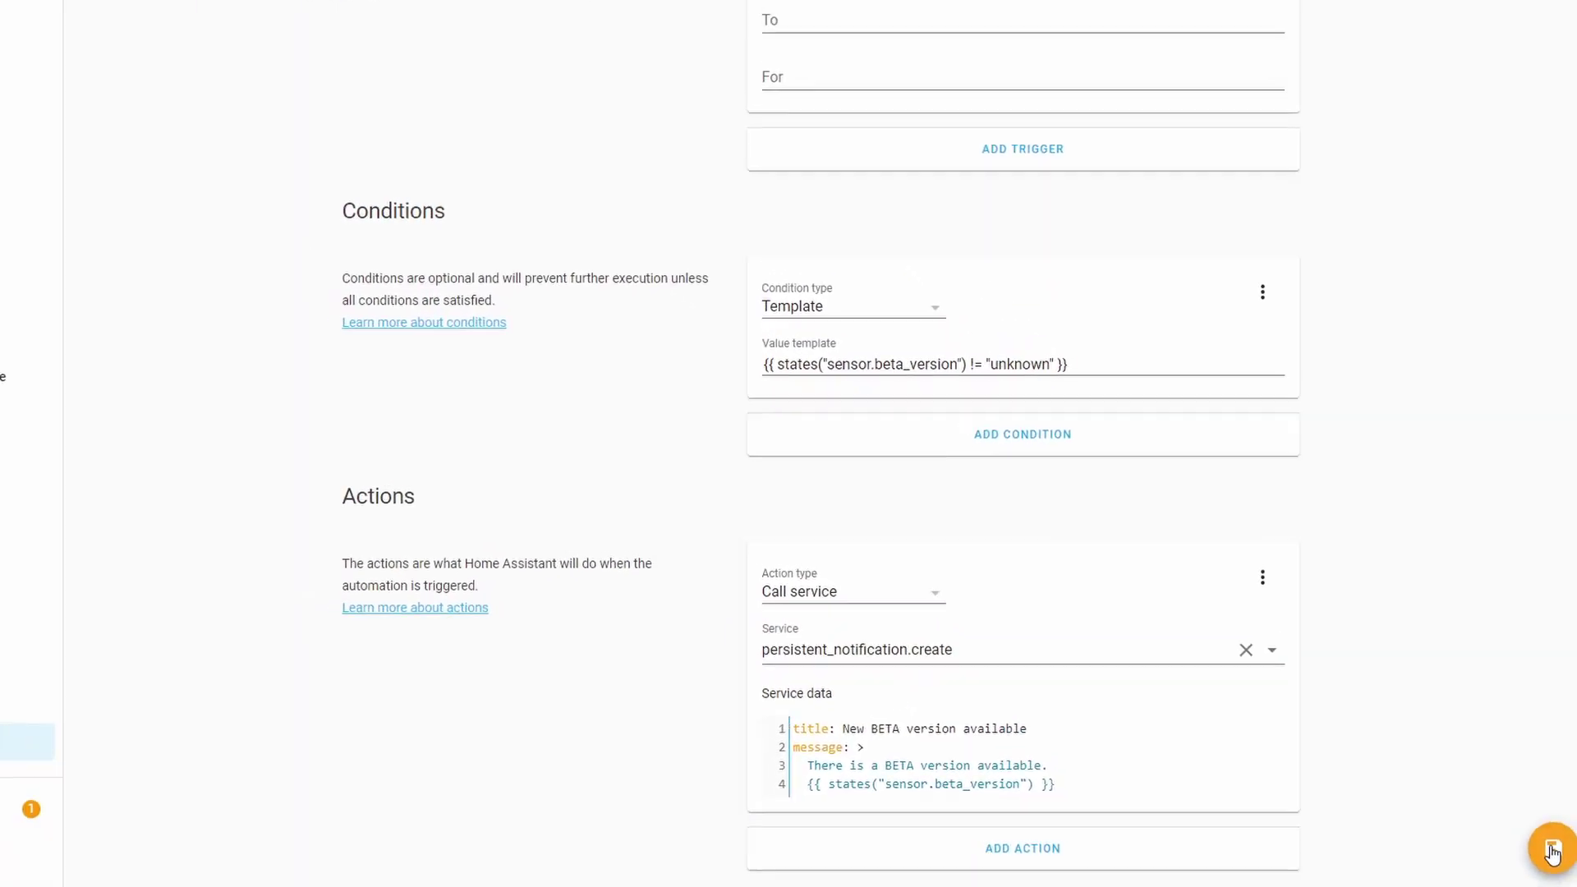
left_click(1532, 846)
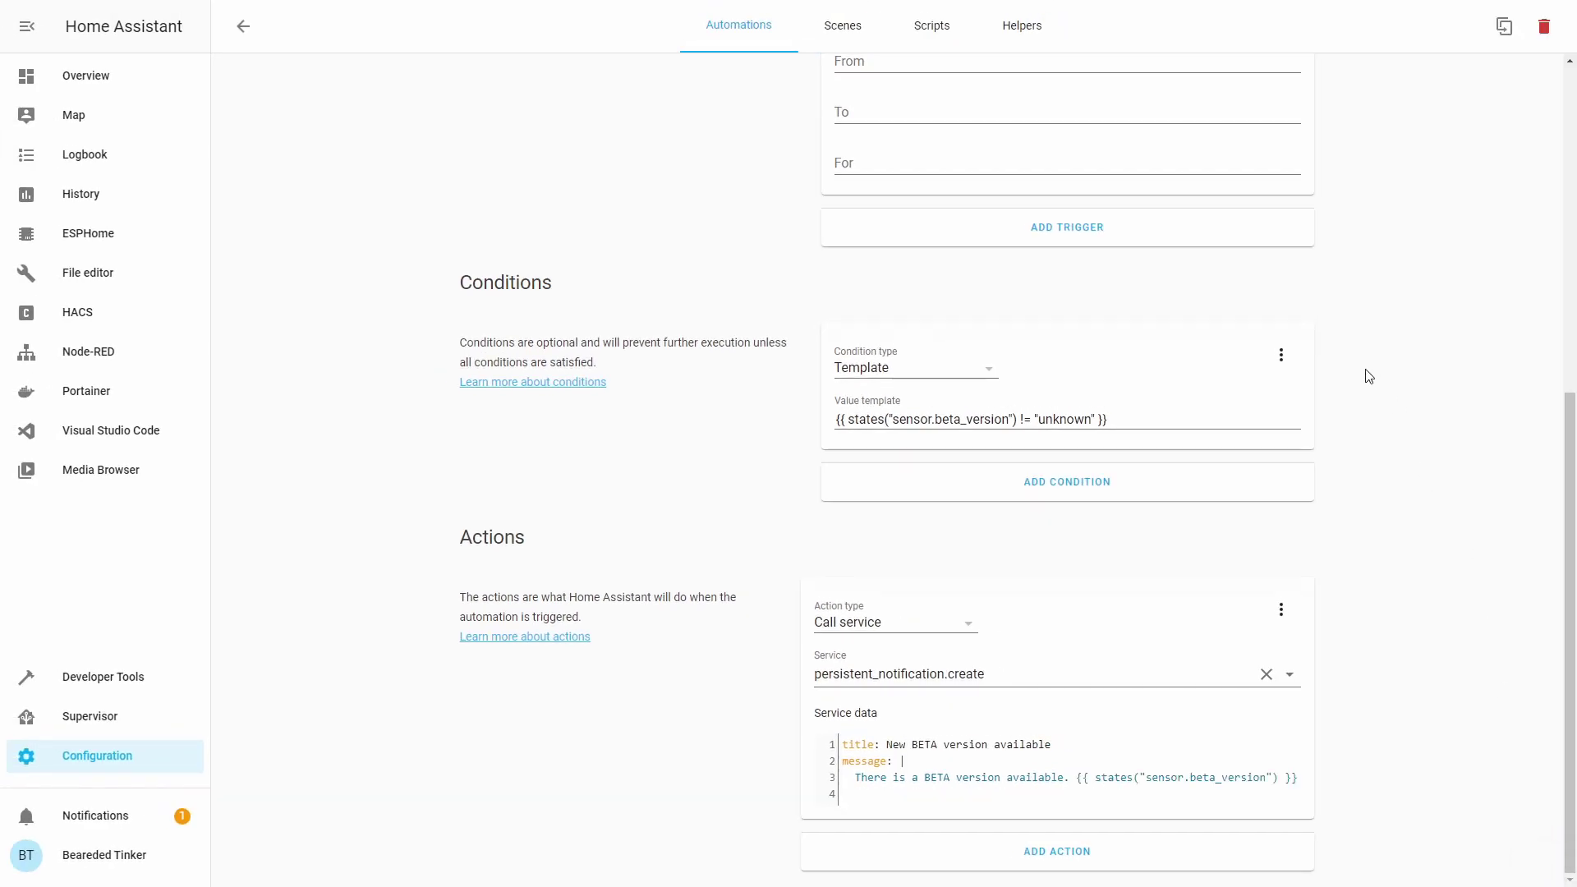
Check the saved beta automation's settings, then execute it manually from the automations list and review the notification it sends
scroll(1347, 375, "up", 4)
scroll(1332, 378, "up", 3)
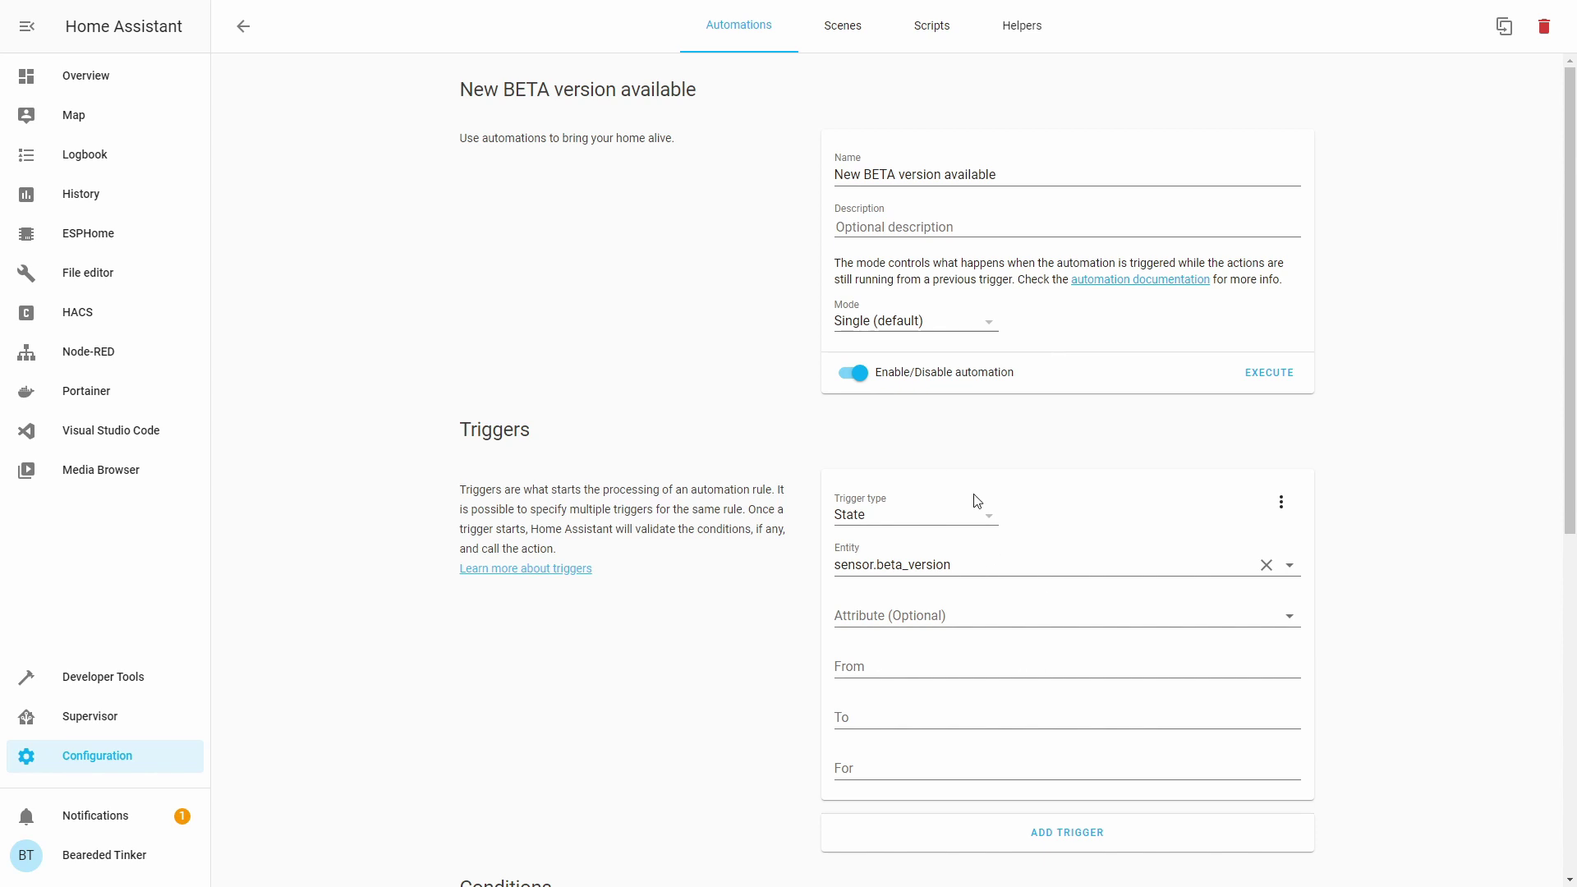
scroll(965, 546, "down", 3)
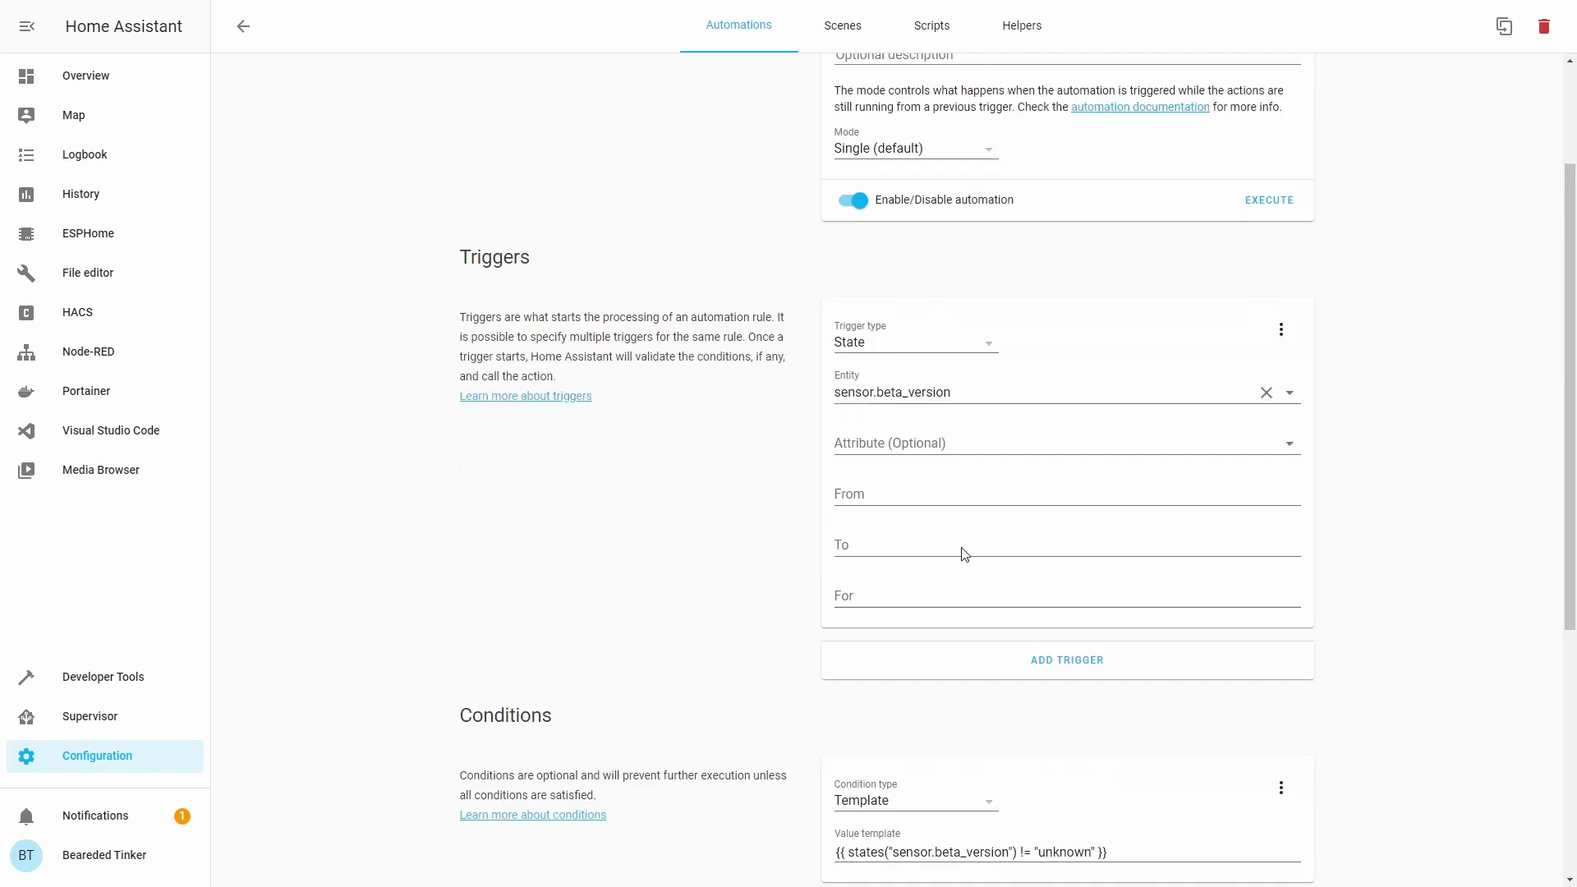
scroll(989, 635, "down", 2)
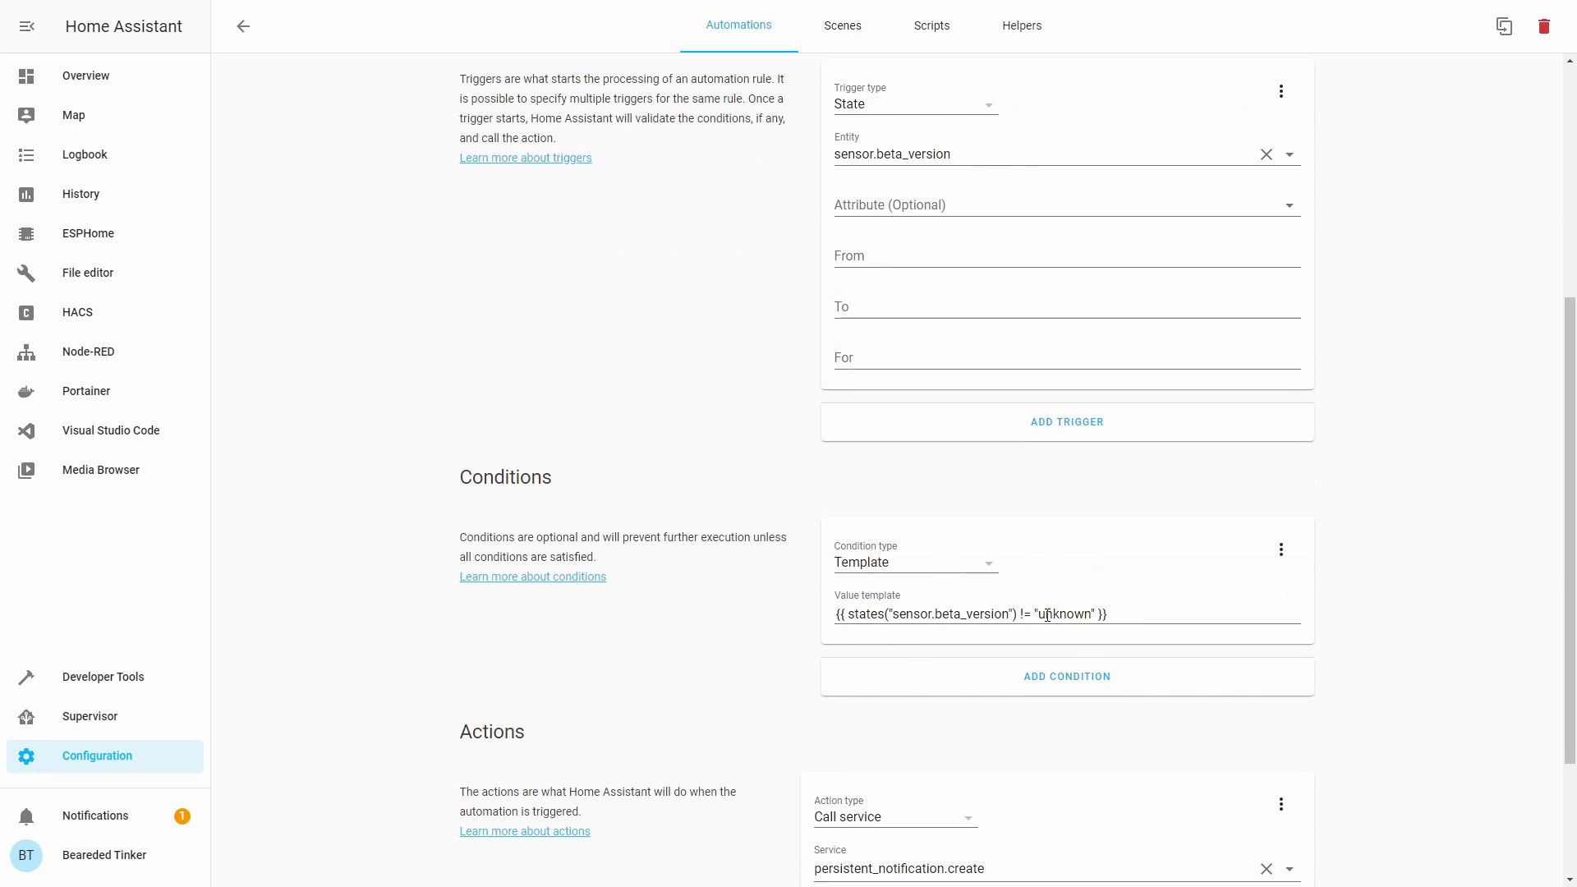
scroll(1022, 626, "down", 2)
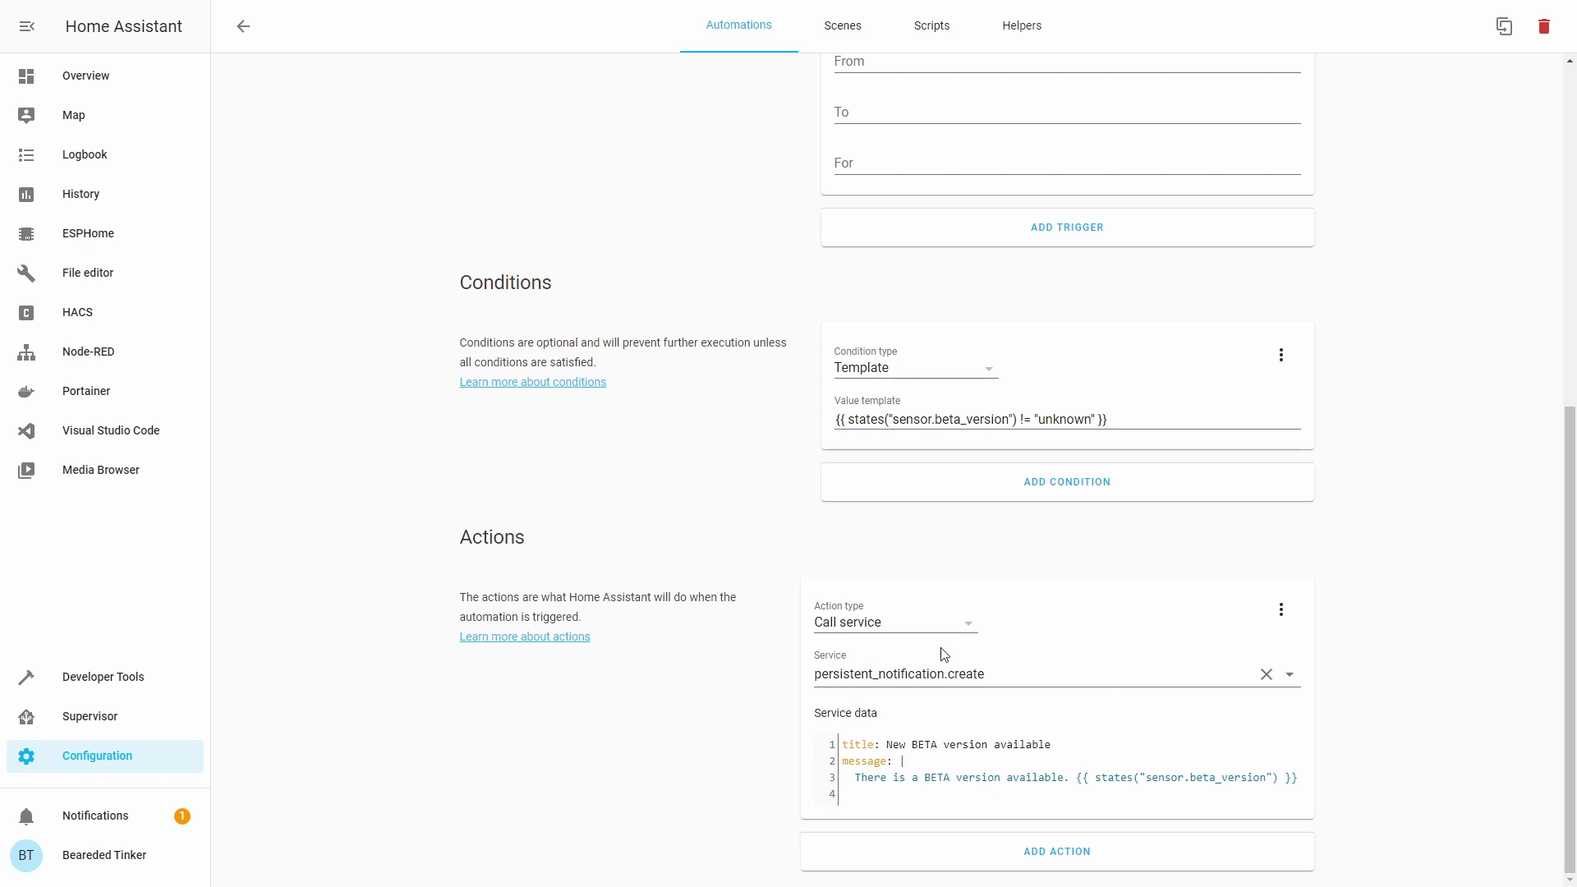
left_click(243, 26)
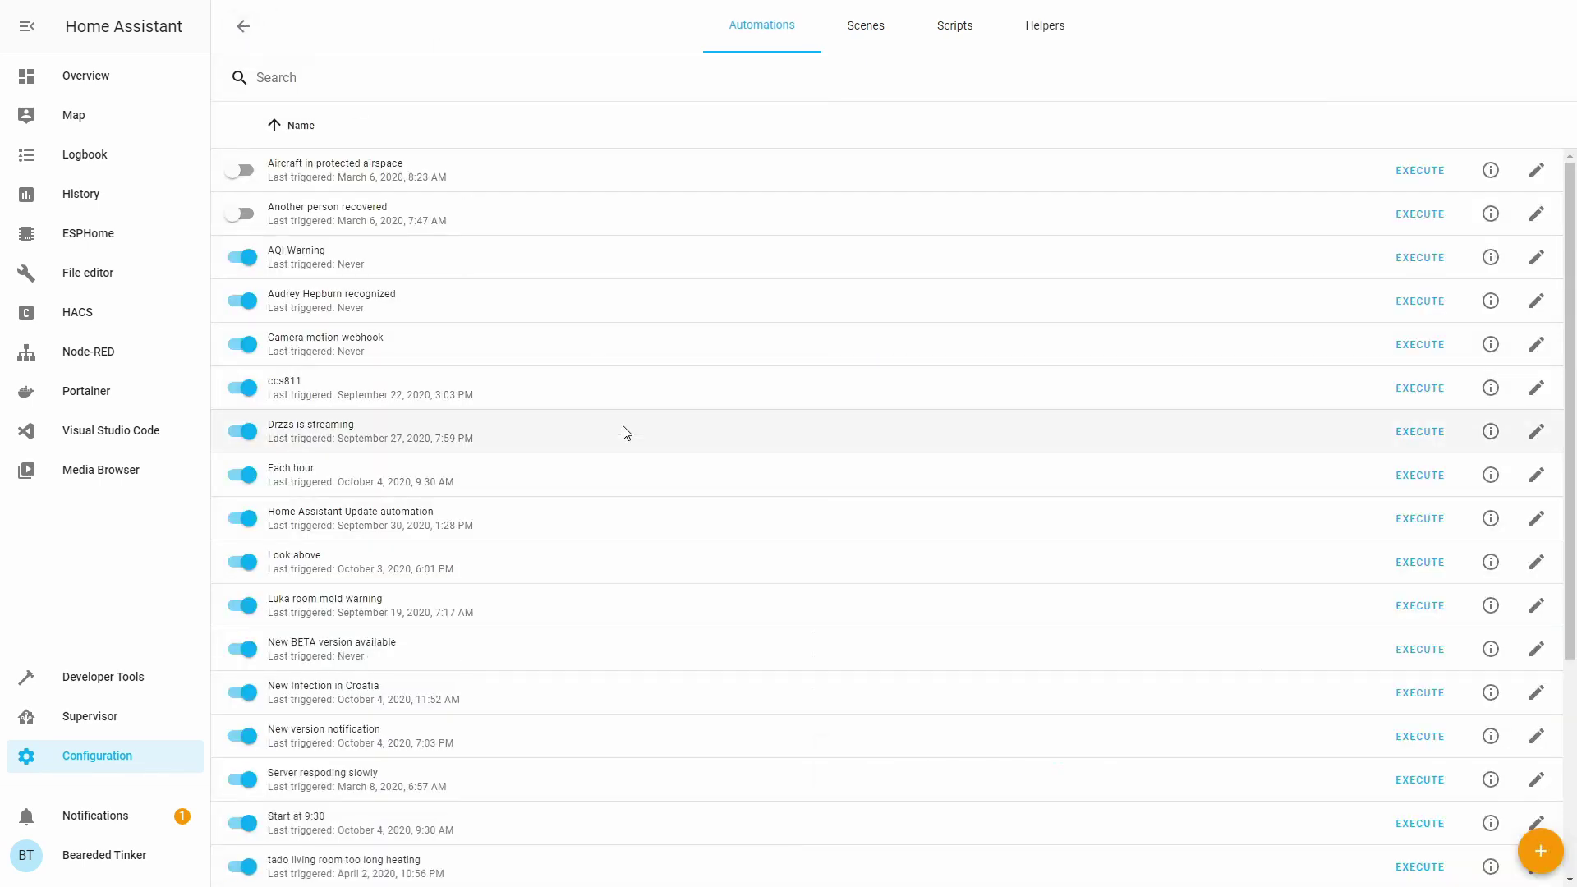
left_click(1417, 652)
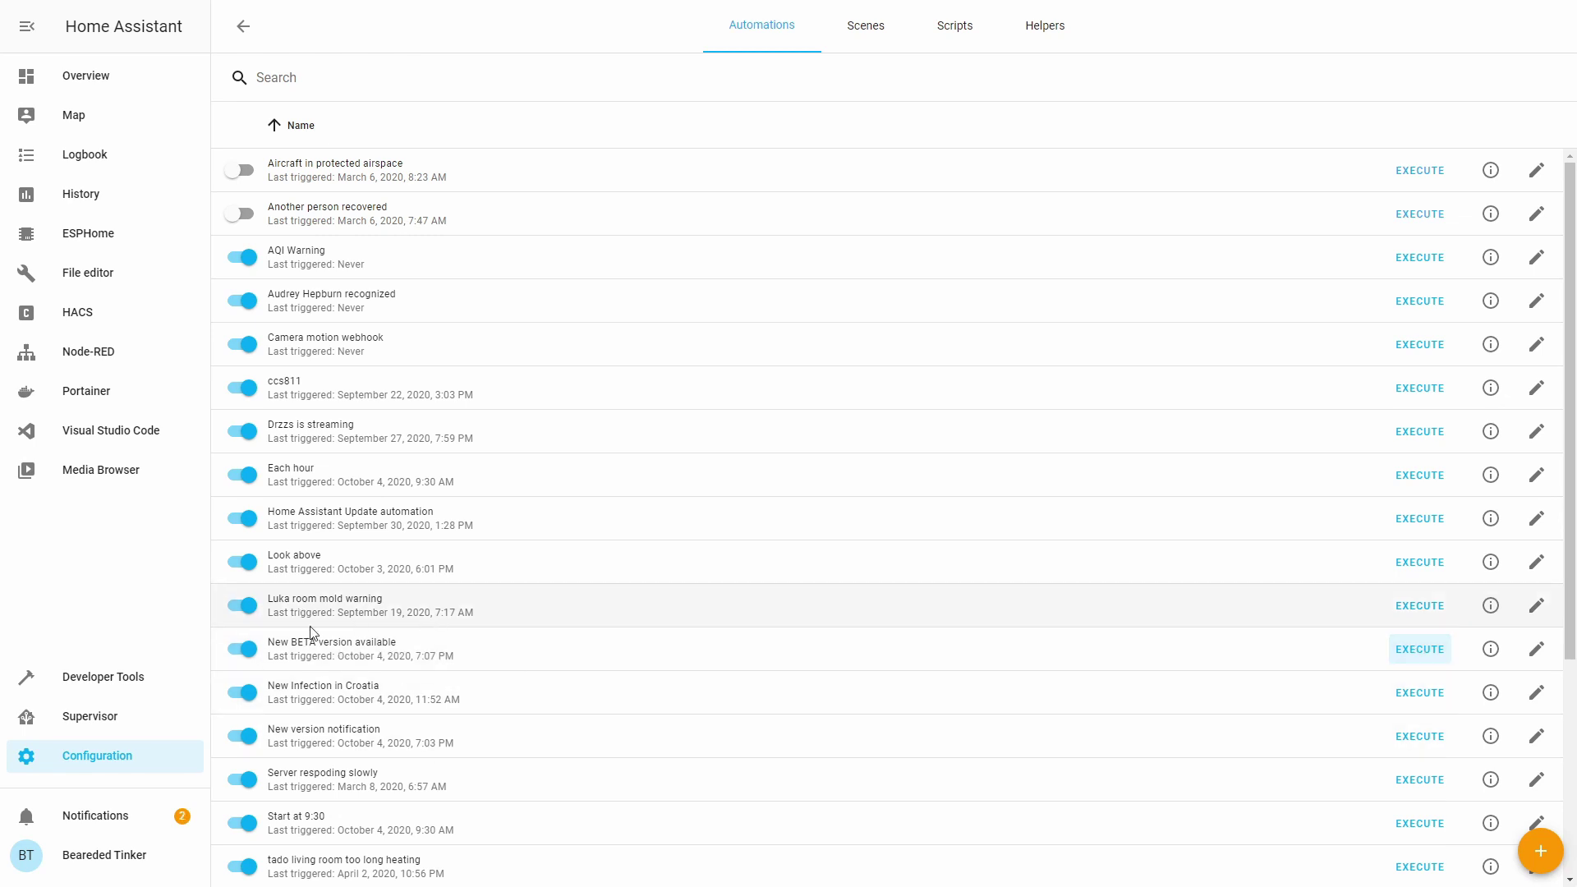
left_click(95, 817)
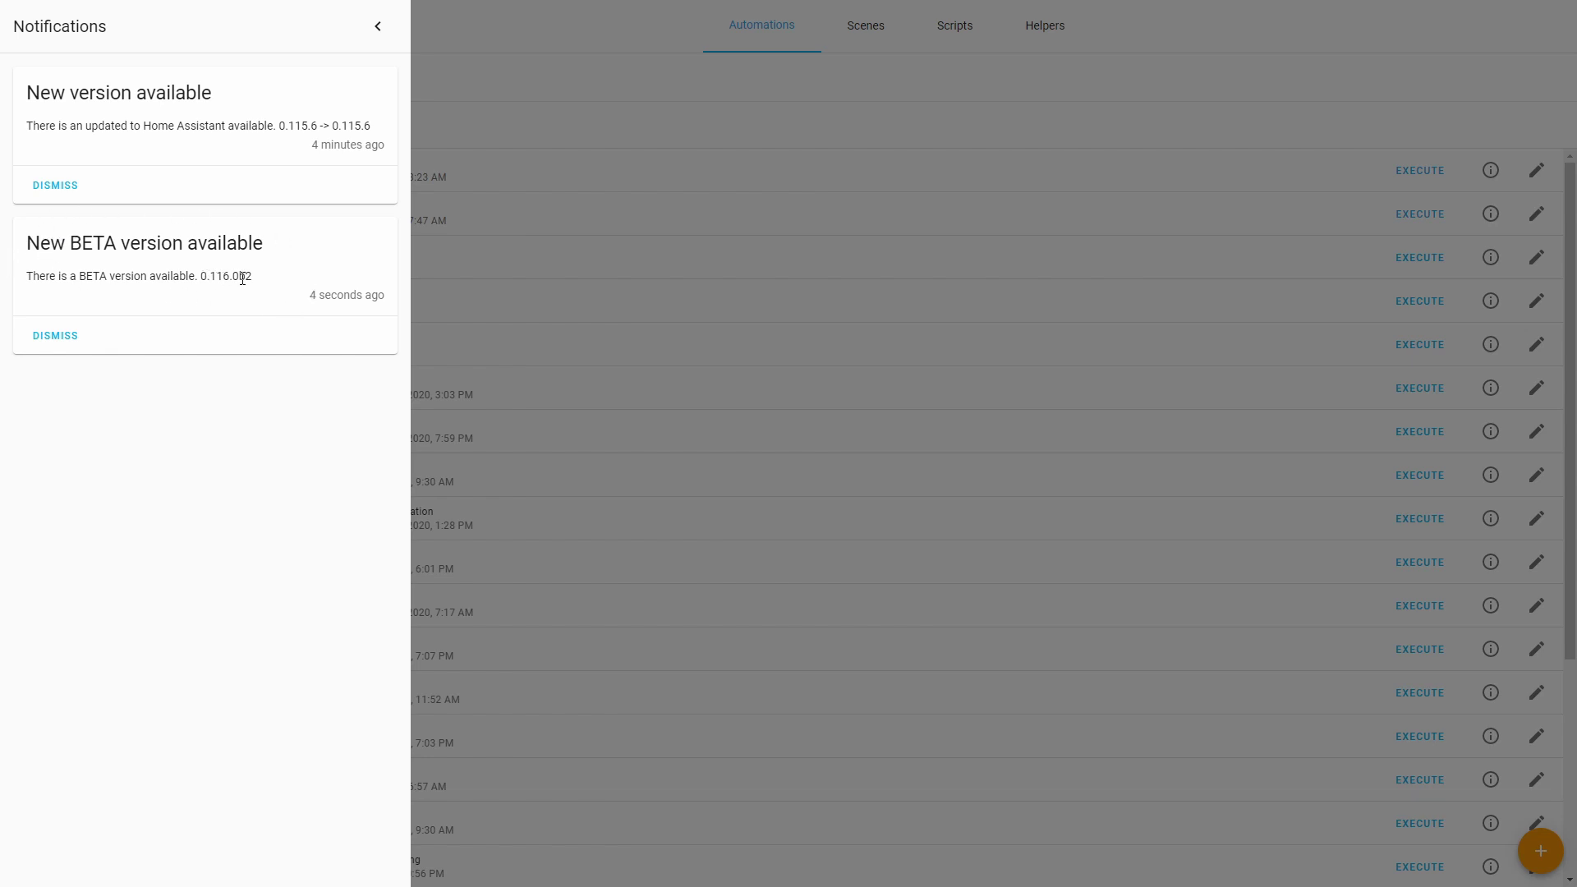
left_click(565, 220)
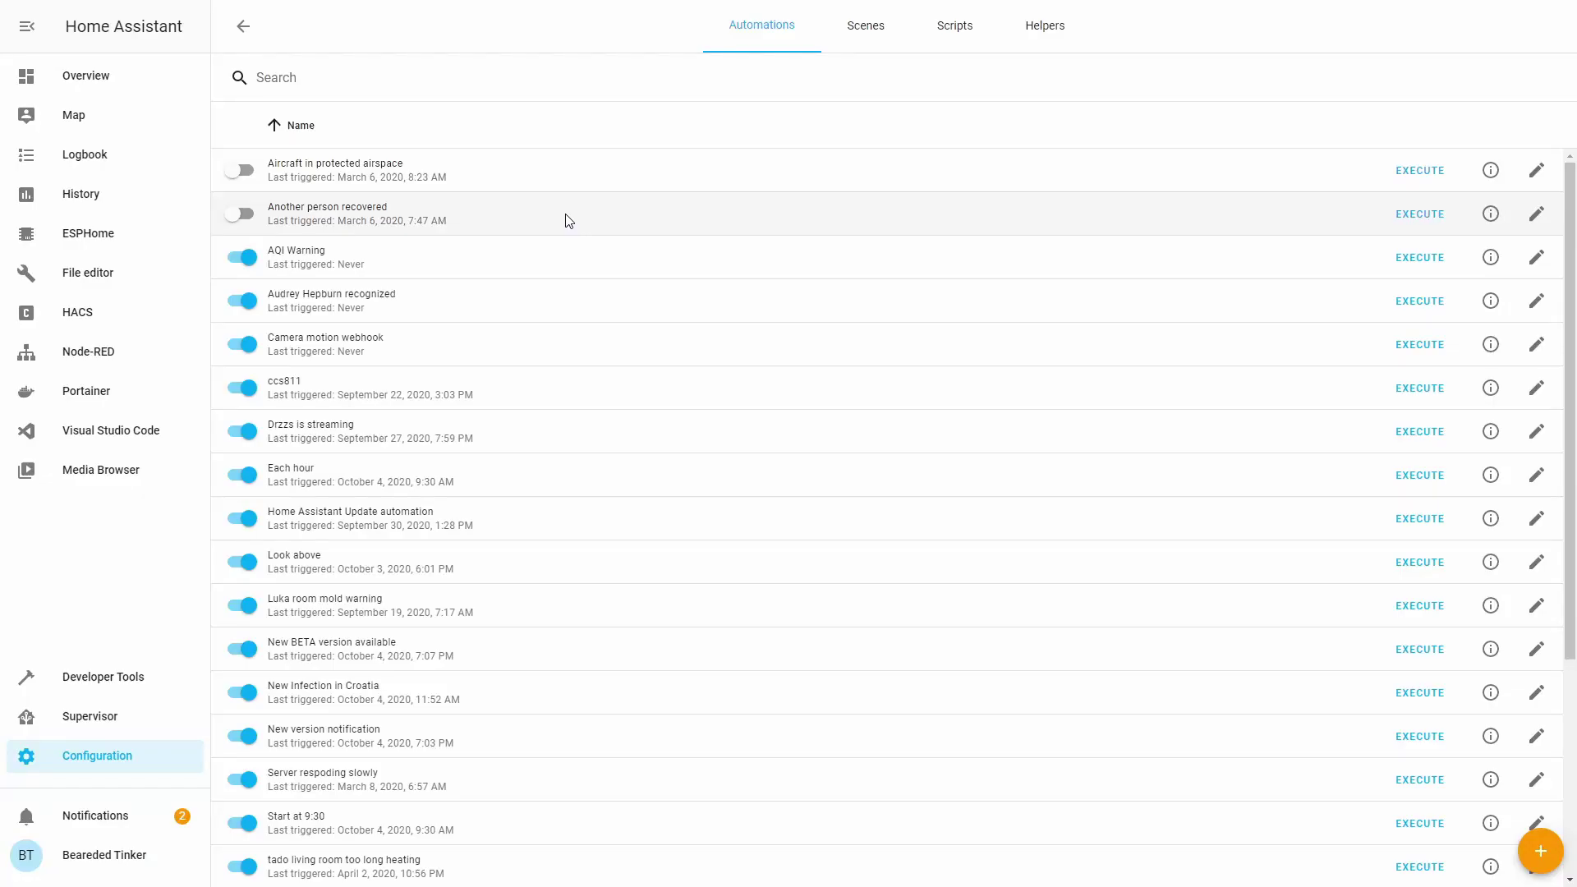